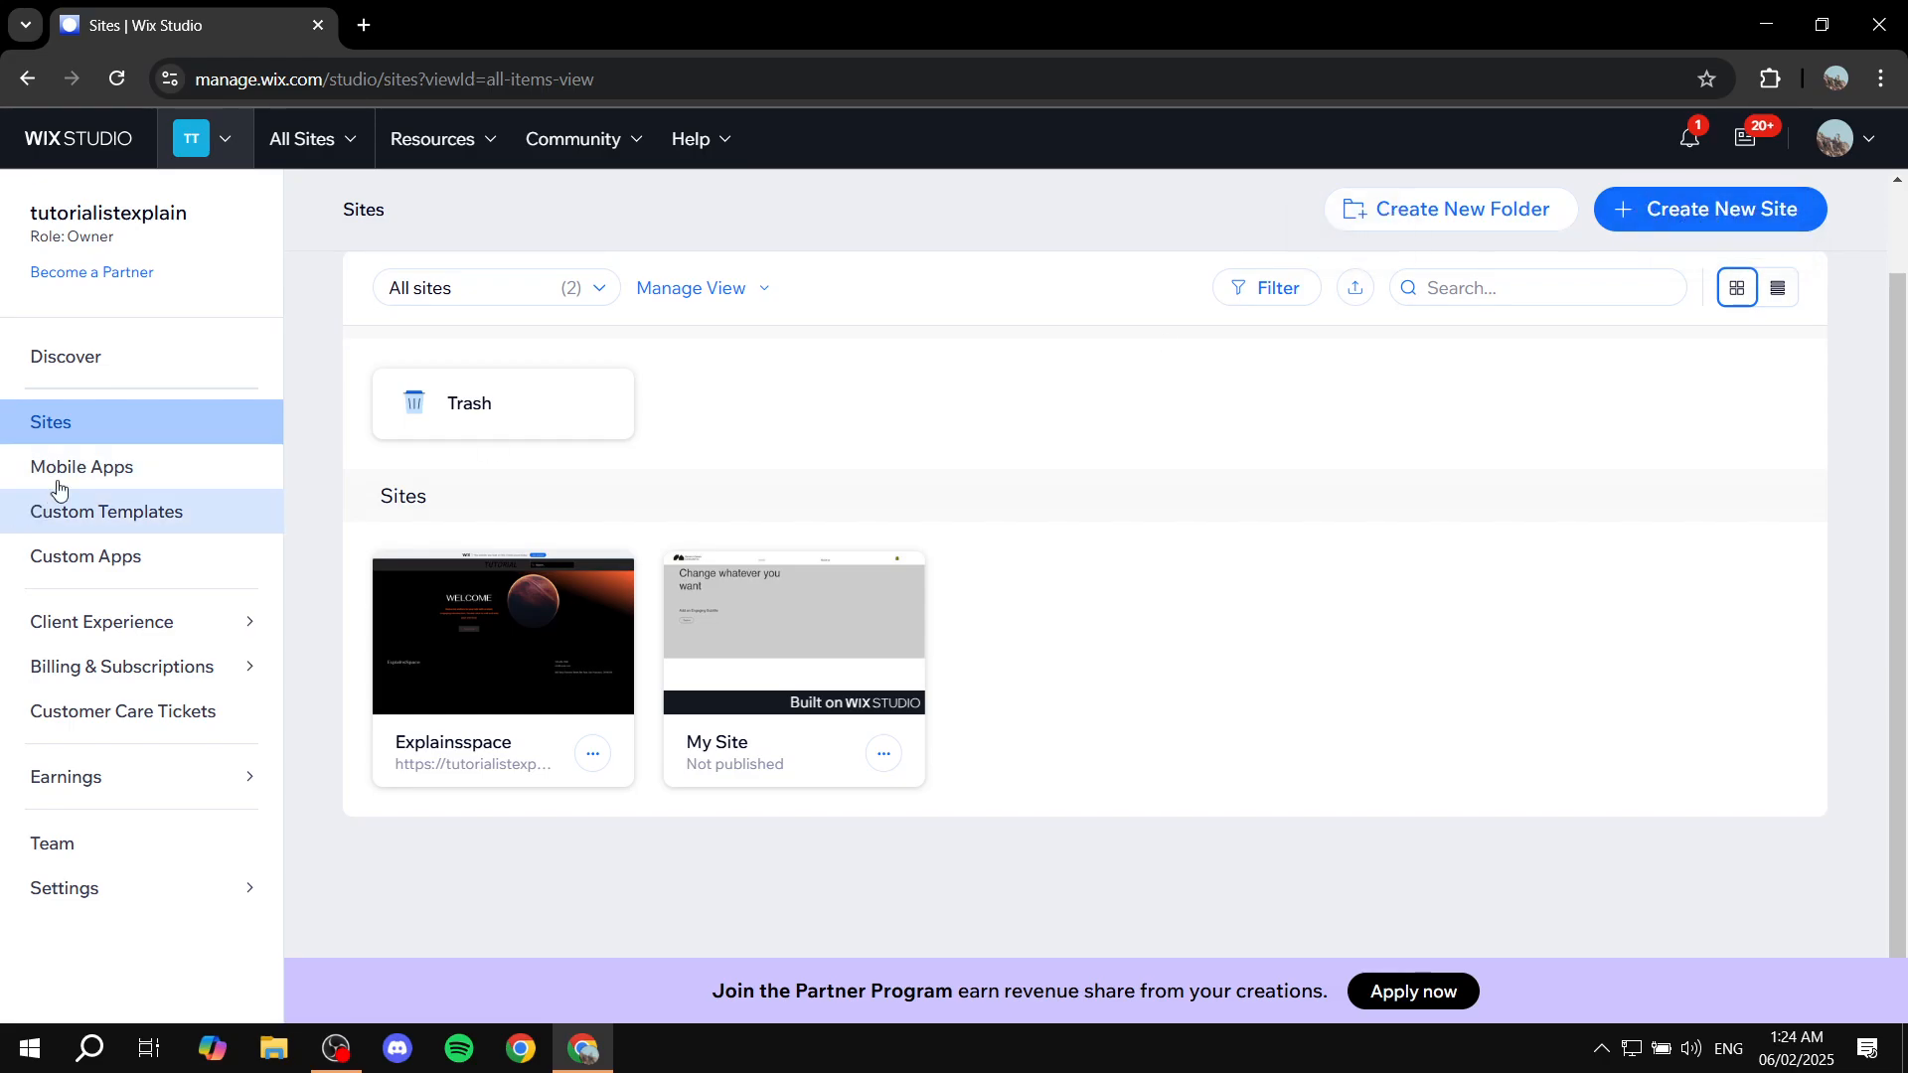
Step: Start a new site and choose to build it with the Wix Editor
{"action": "left_click", "coordinate": [1739, 208]}
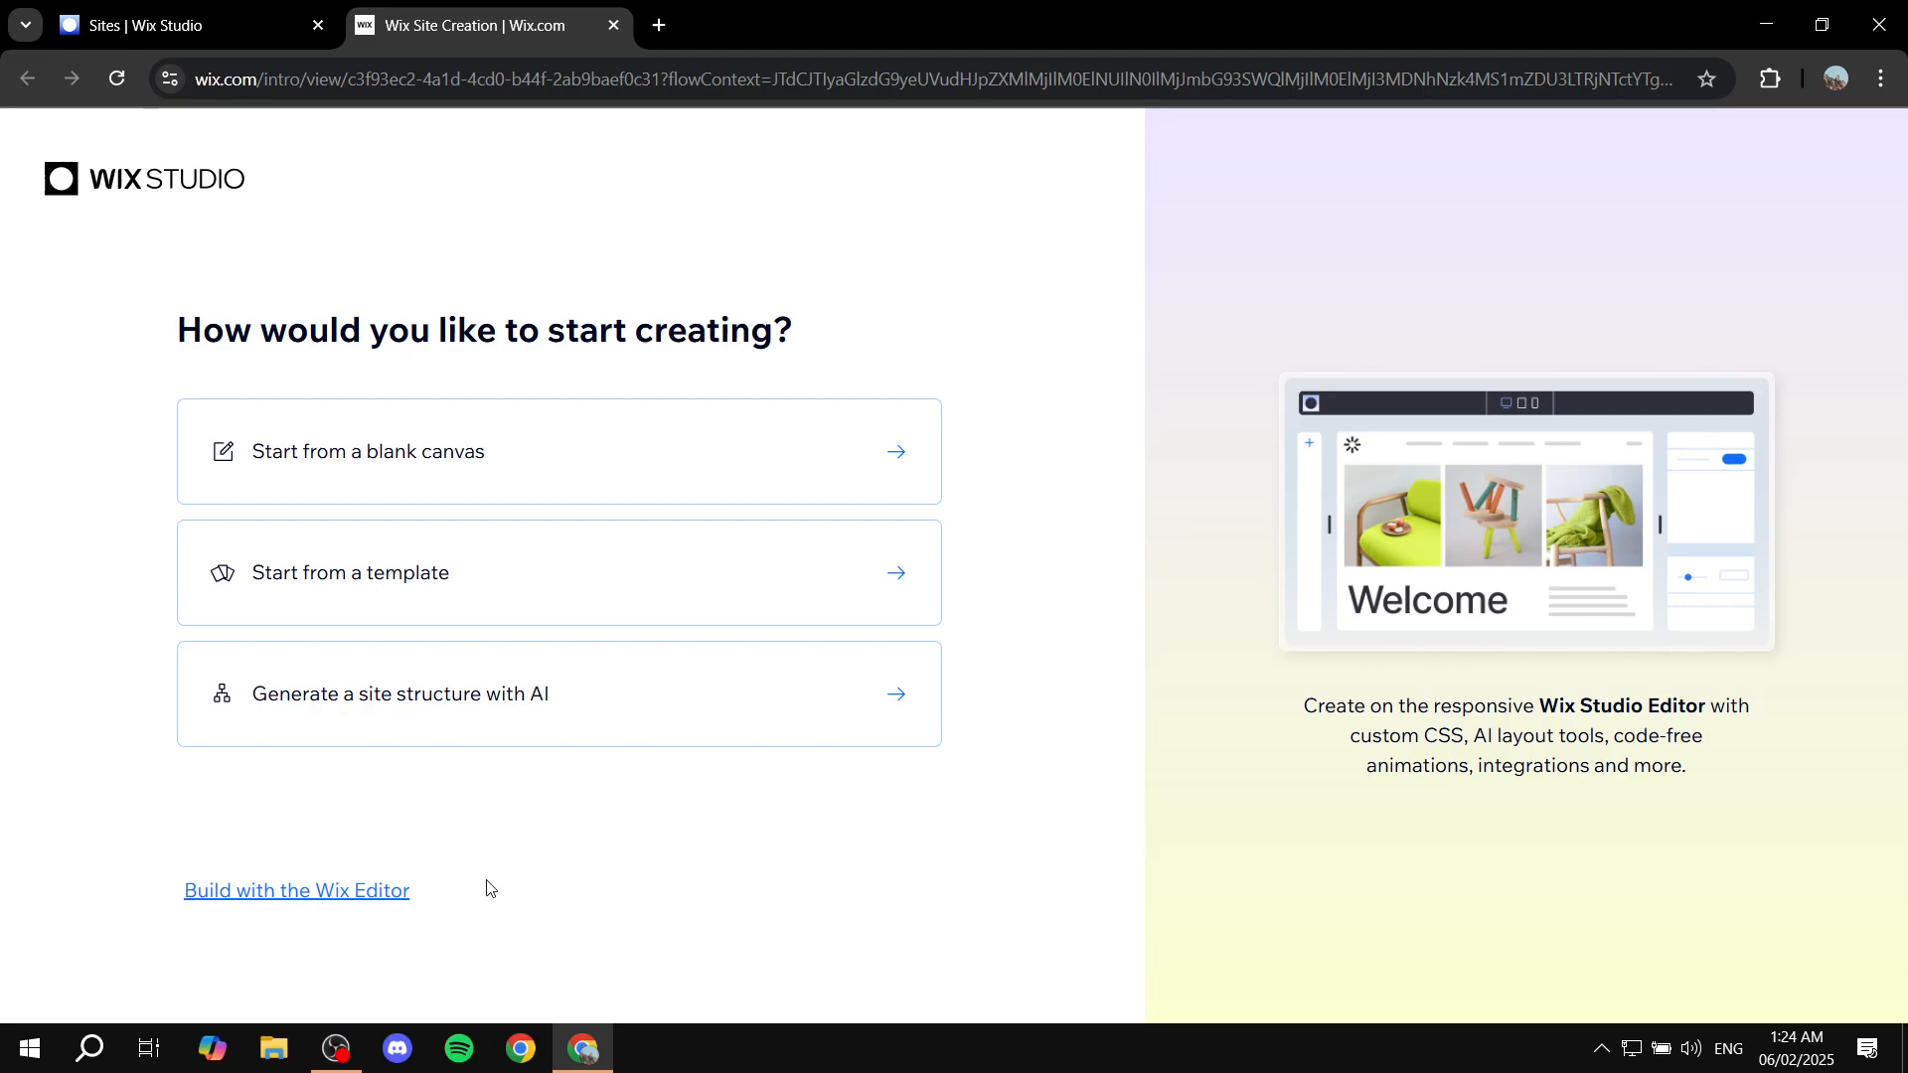
{"action": "mouse_move", "coordinate": [308, 899]}
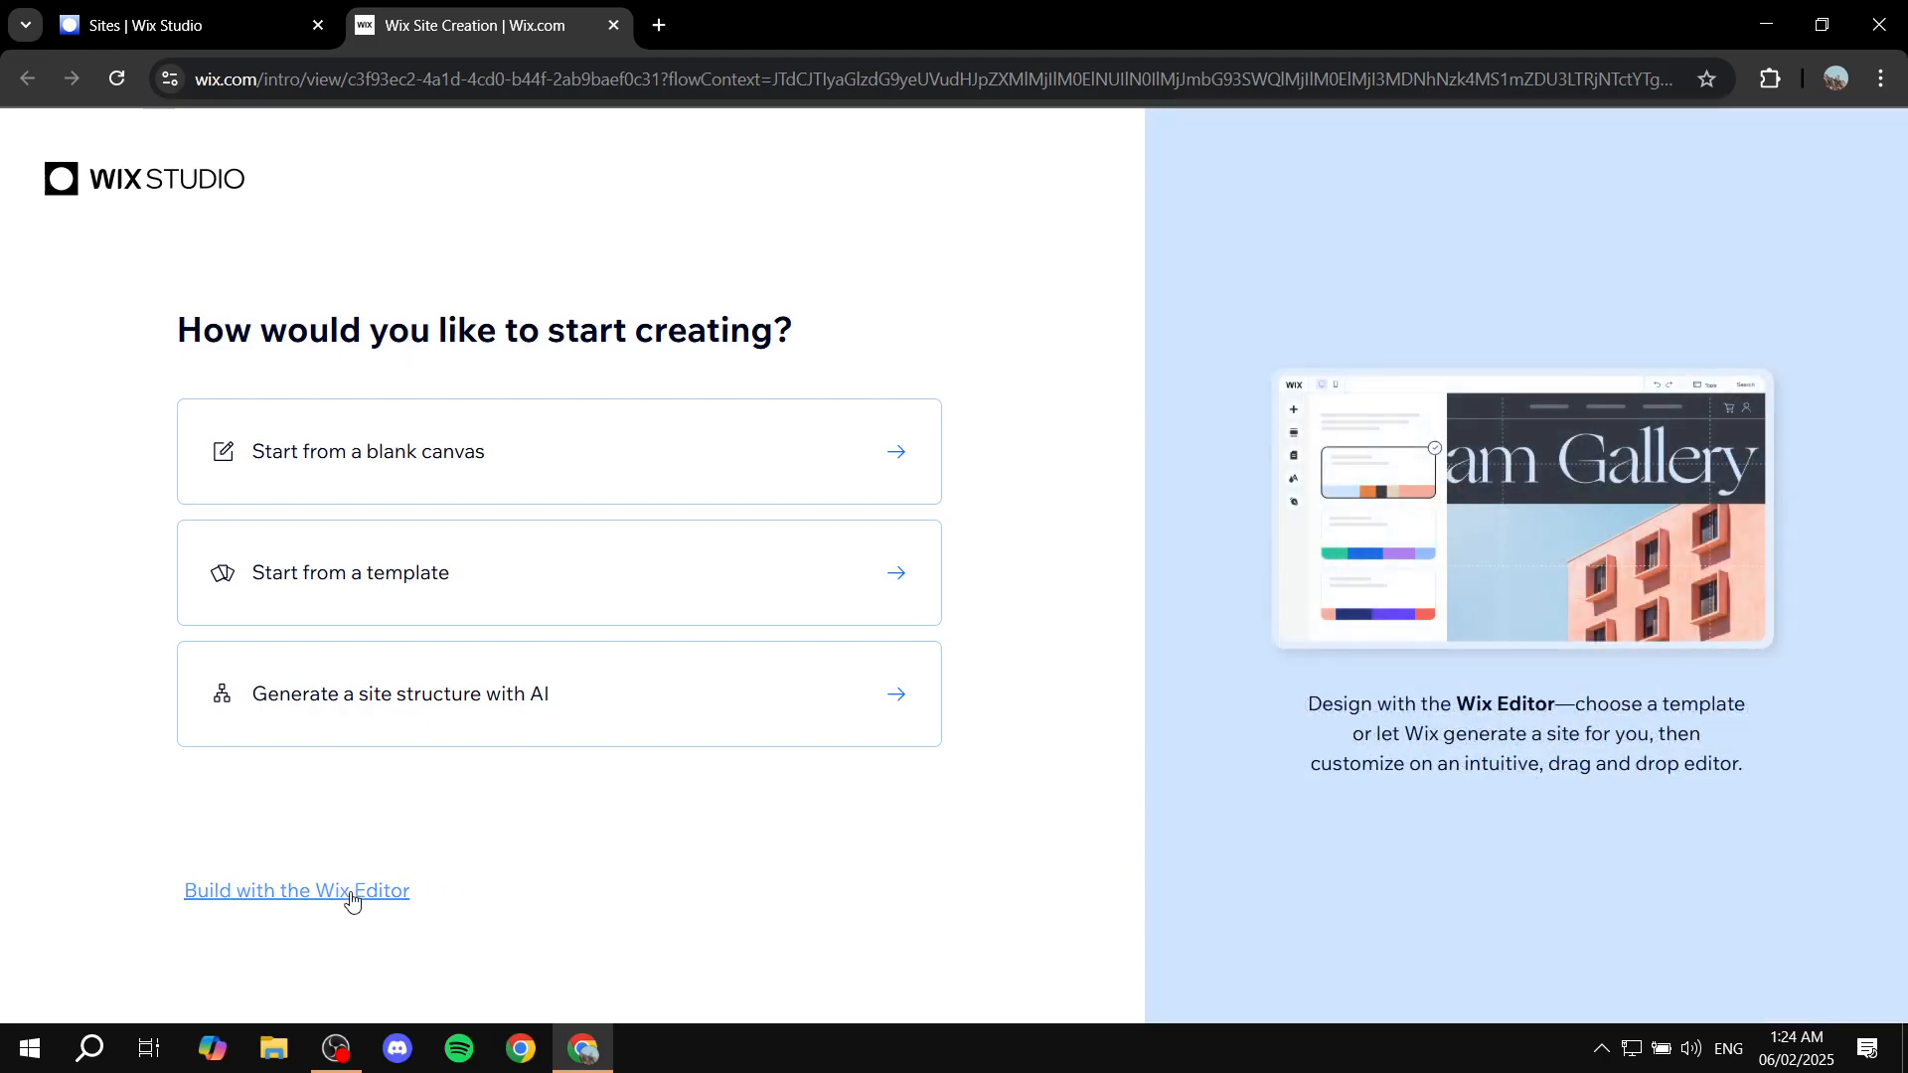
{"action": "left_click", "coordinate": [323, 900]}
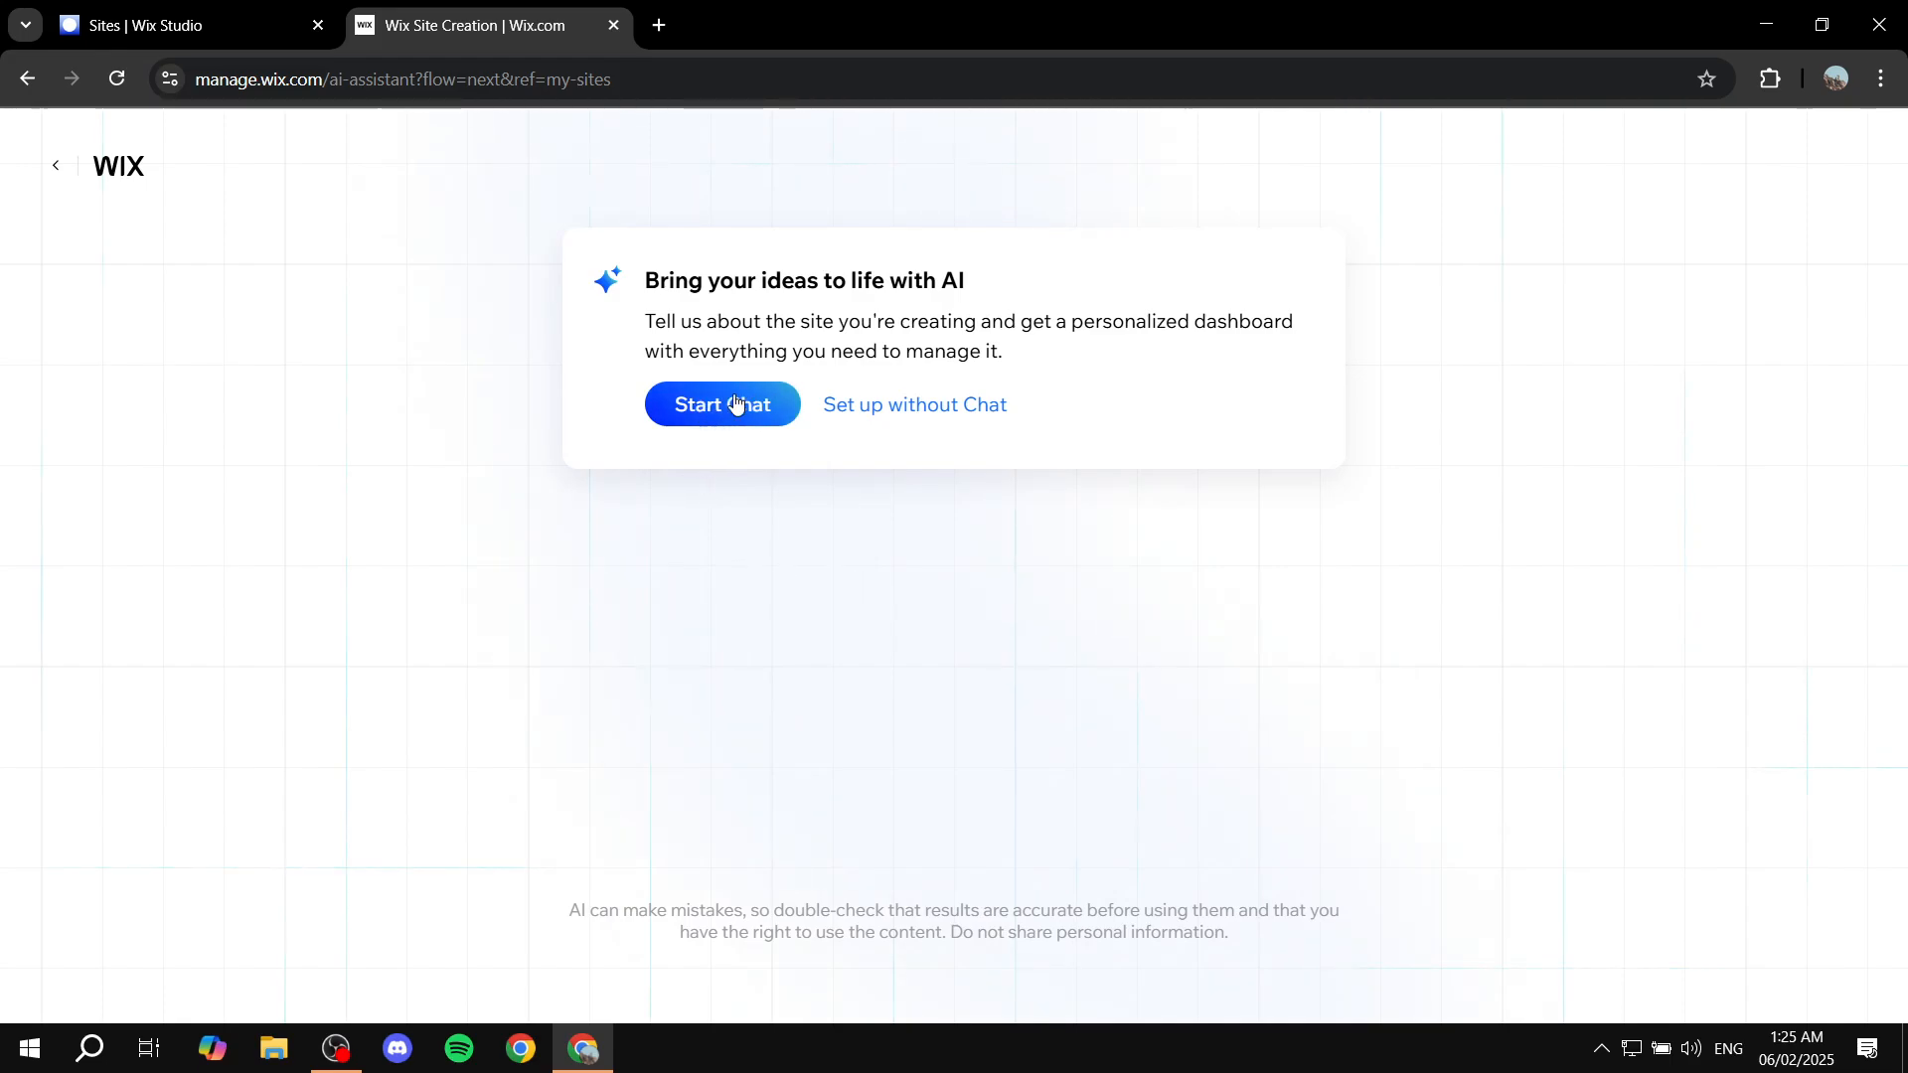
Step: Skip the AI chat and search the site types for 'Writer por'
{"action": "left_click", "coordinate": [951, 410]}
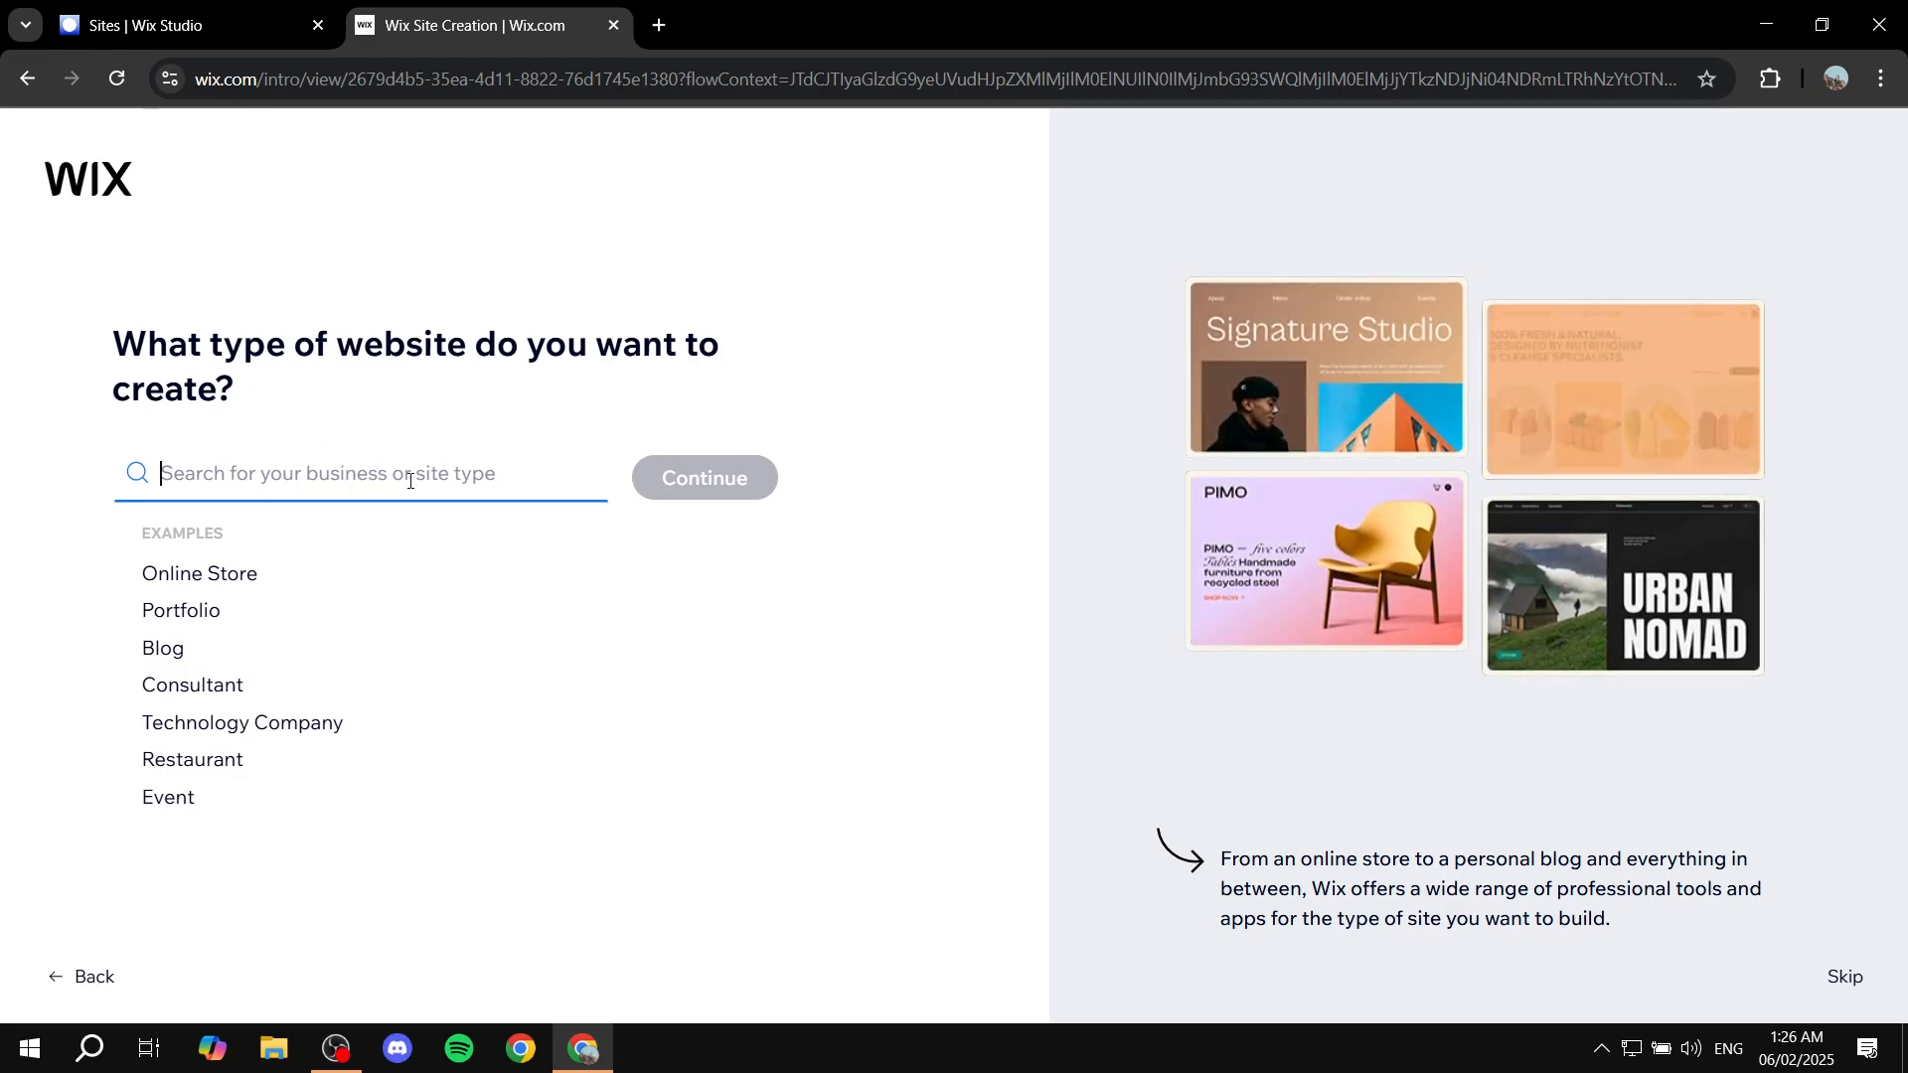
{"action": "left_click_drag", "start_coordinate": [288, 390], "coordinate": [287, 343]}
{"action": "left_click", "coordinate": [266, 382]}
{"action": "left_click", "coordinate": [452, 484]}
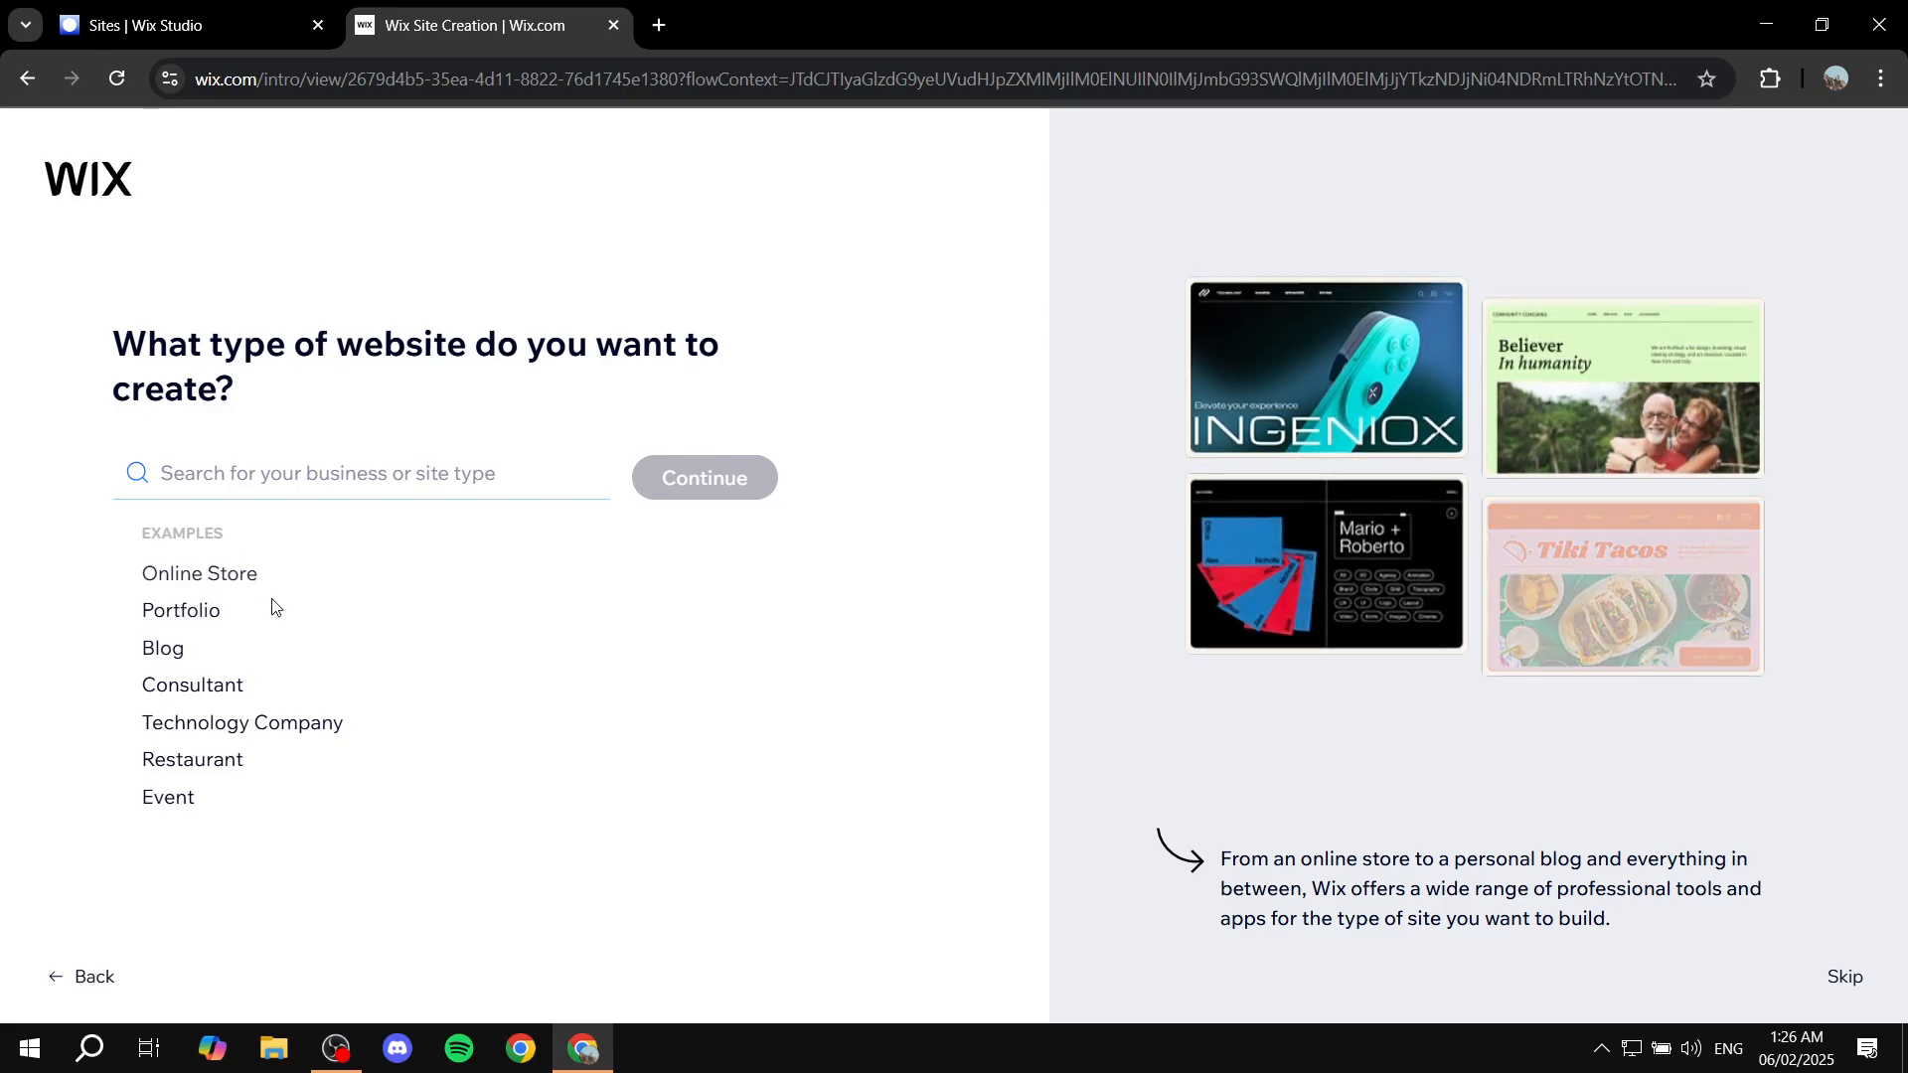
{"action": "left_click", "coordinate": [270, 480]}
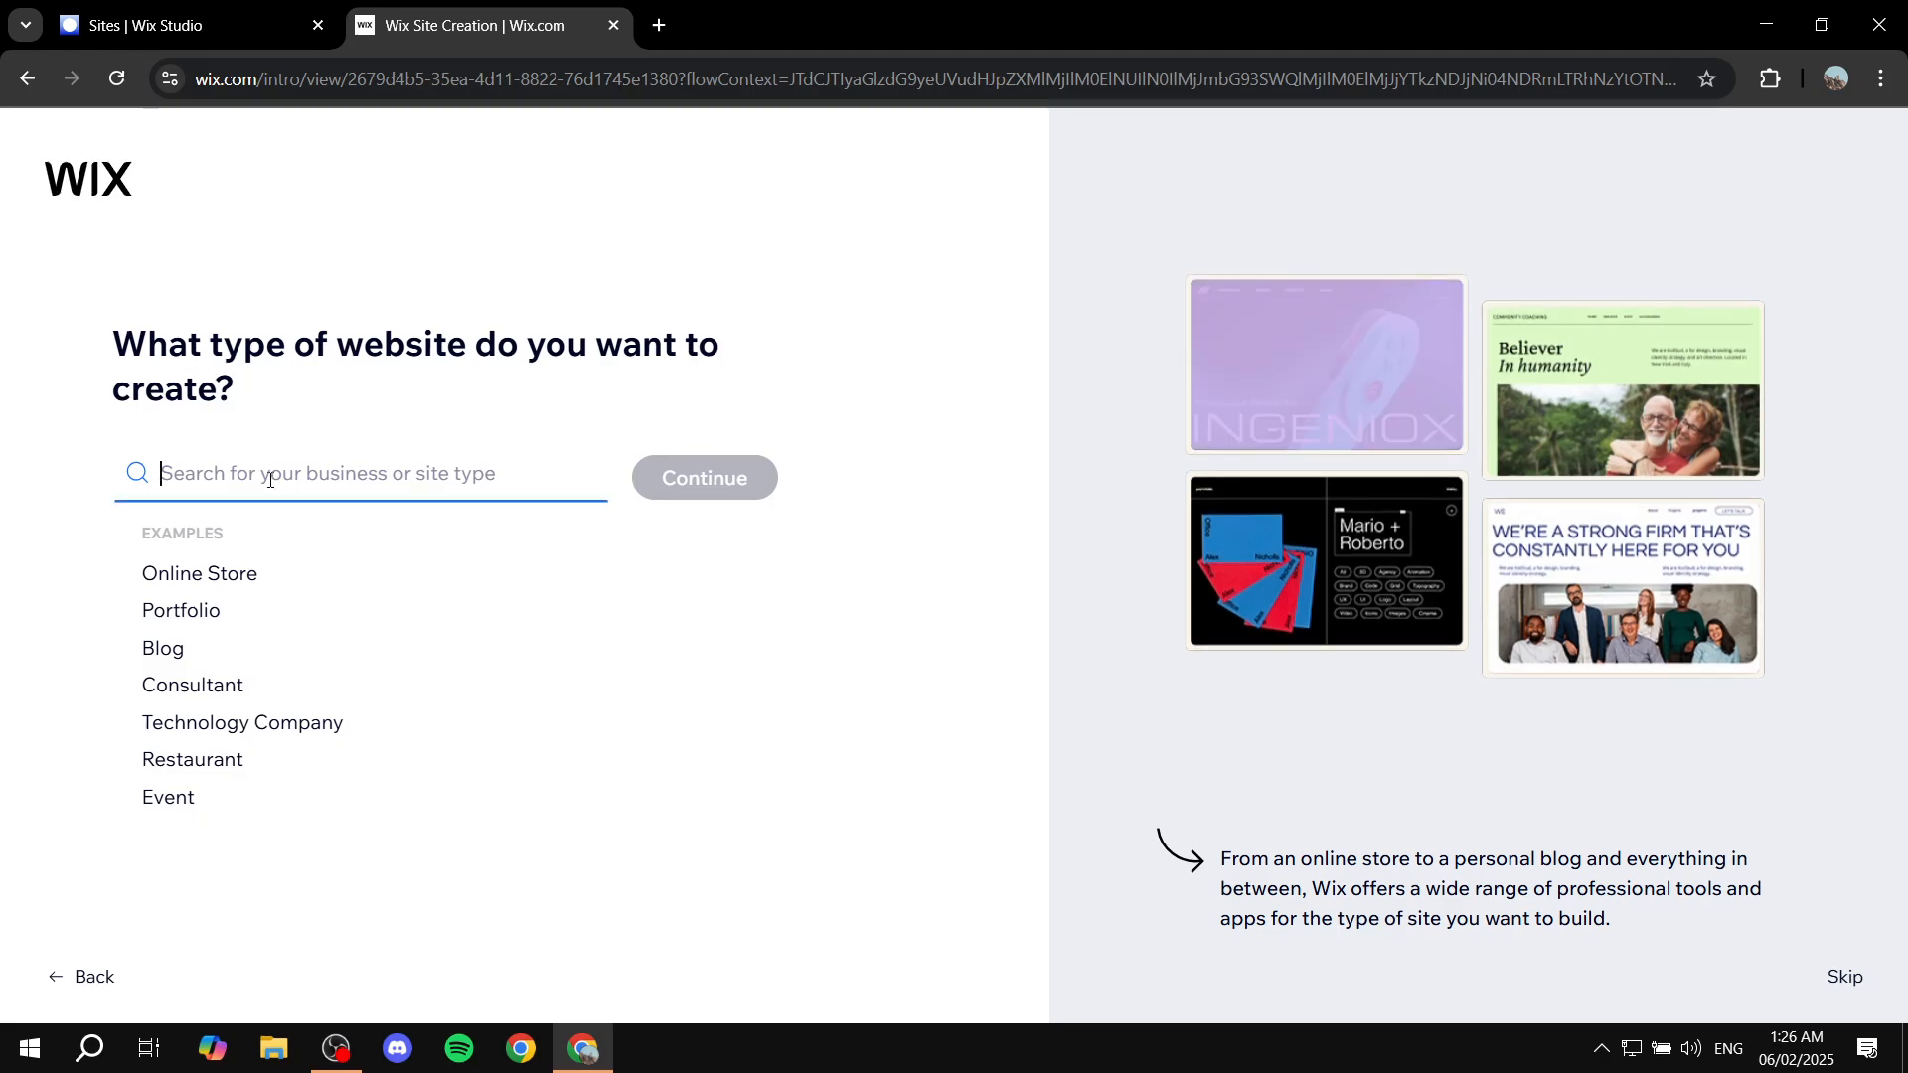
{"action": "type", "text": "Writer"}
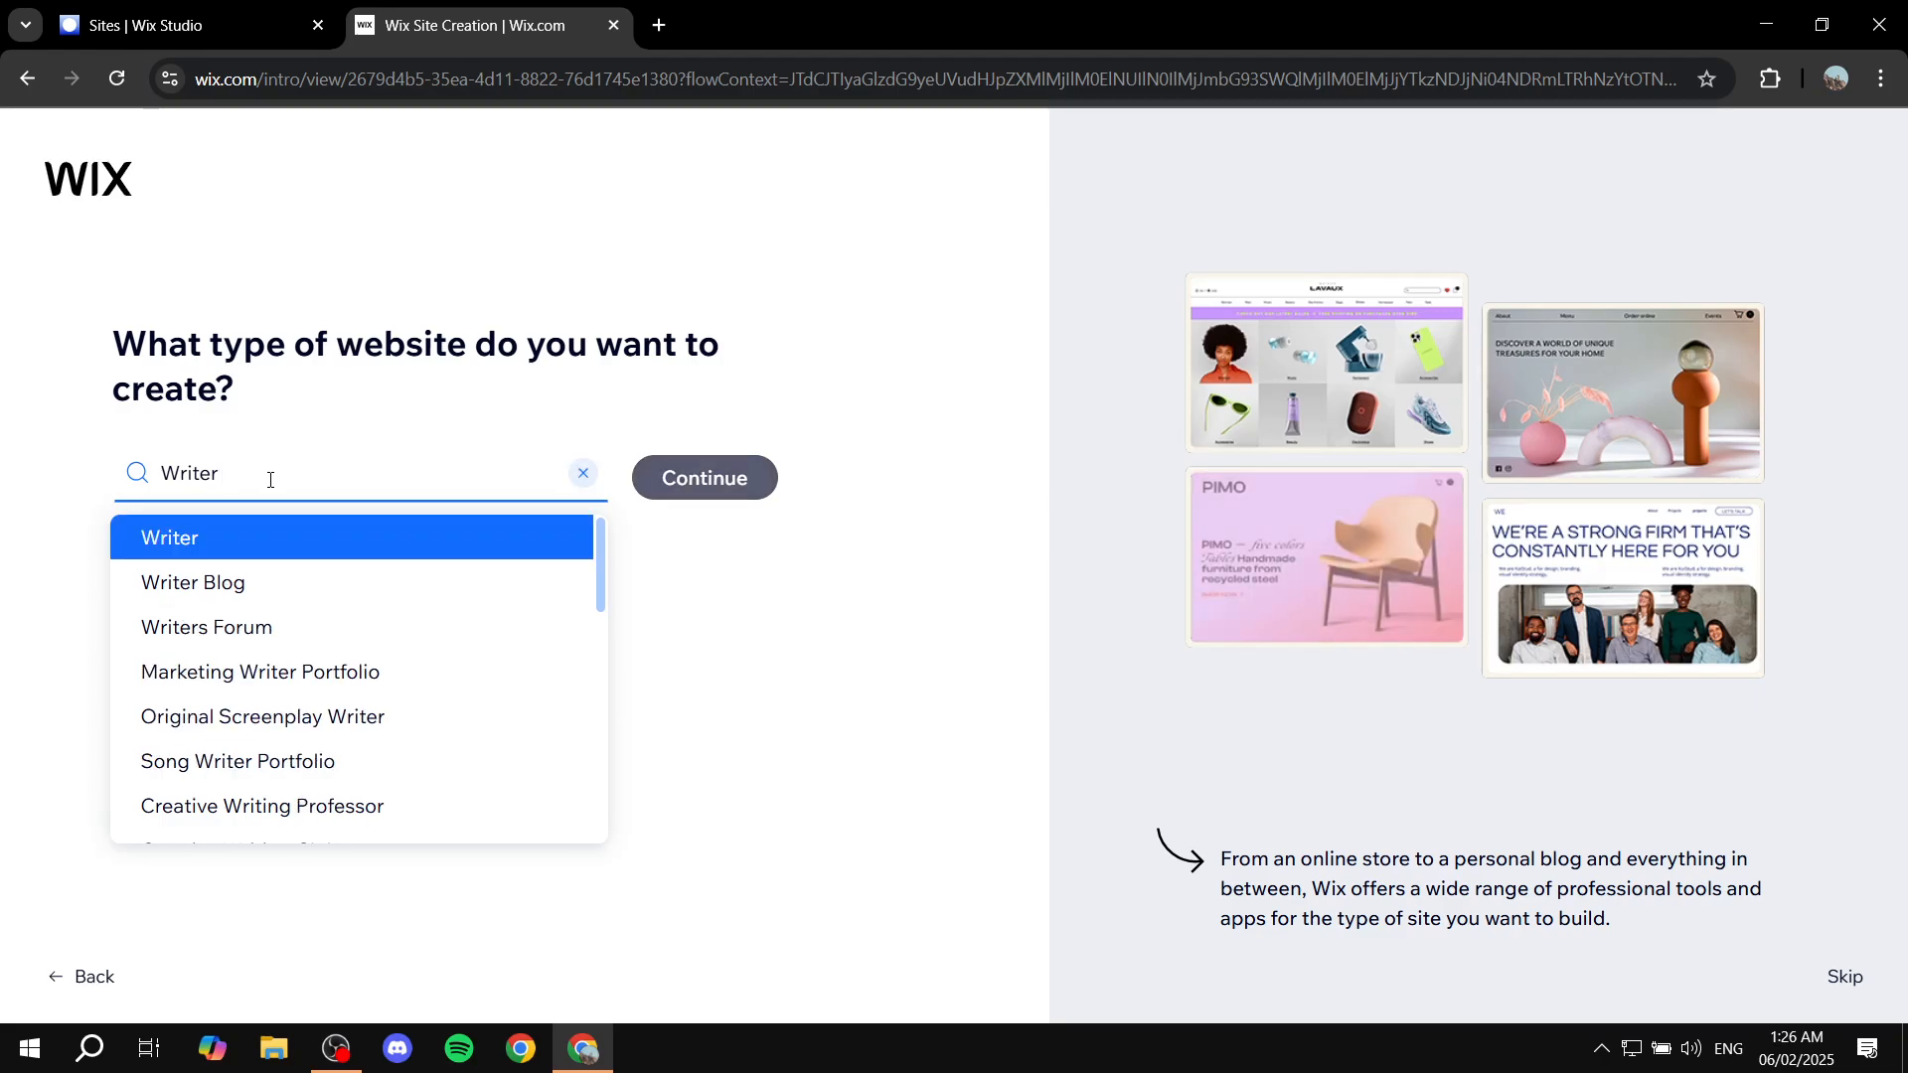
{"action": "type", "text": " por"}
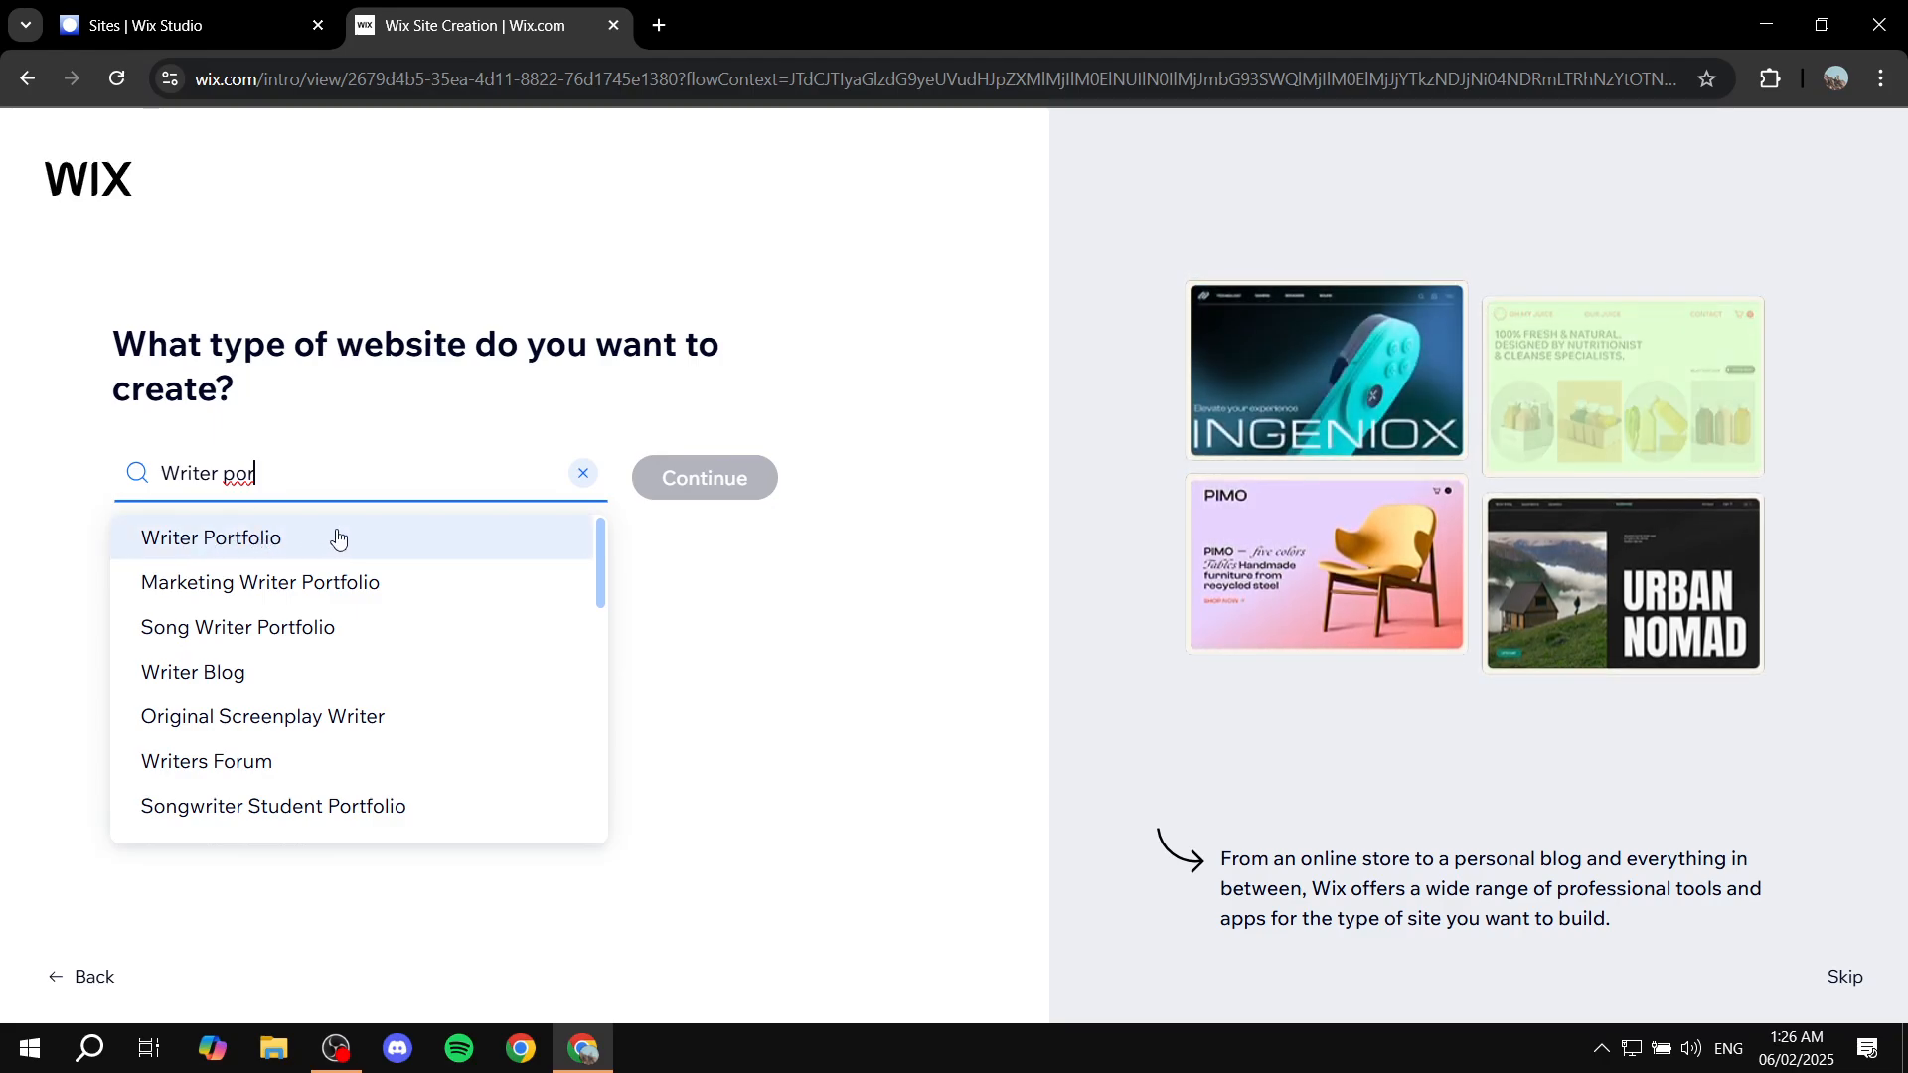
Step: Choose Writer Portfolio as the site type and continue
{"action": "left_click", "coordinate": [270, 543]}
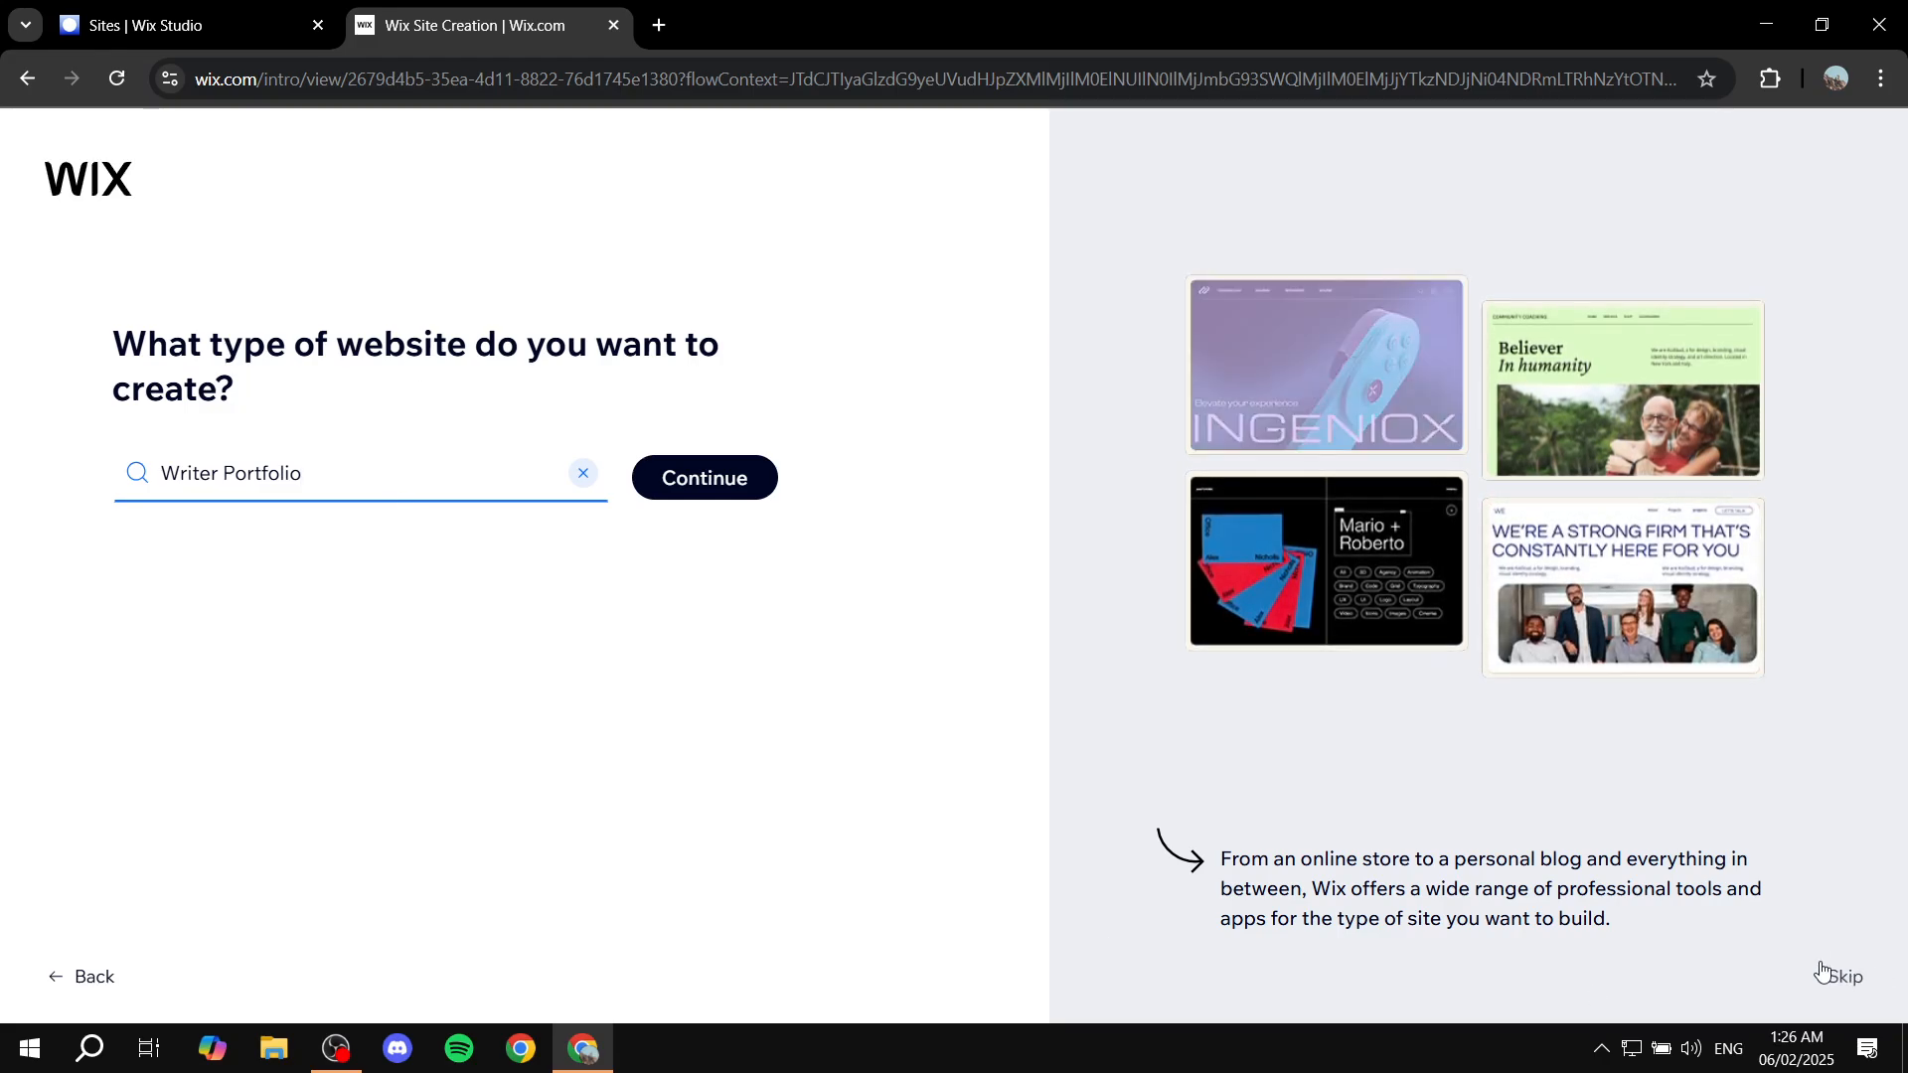
{"action": "left_click", "coordinate": [810, 882]}
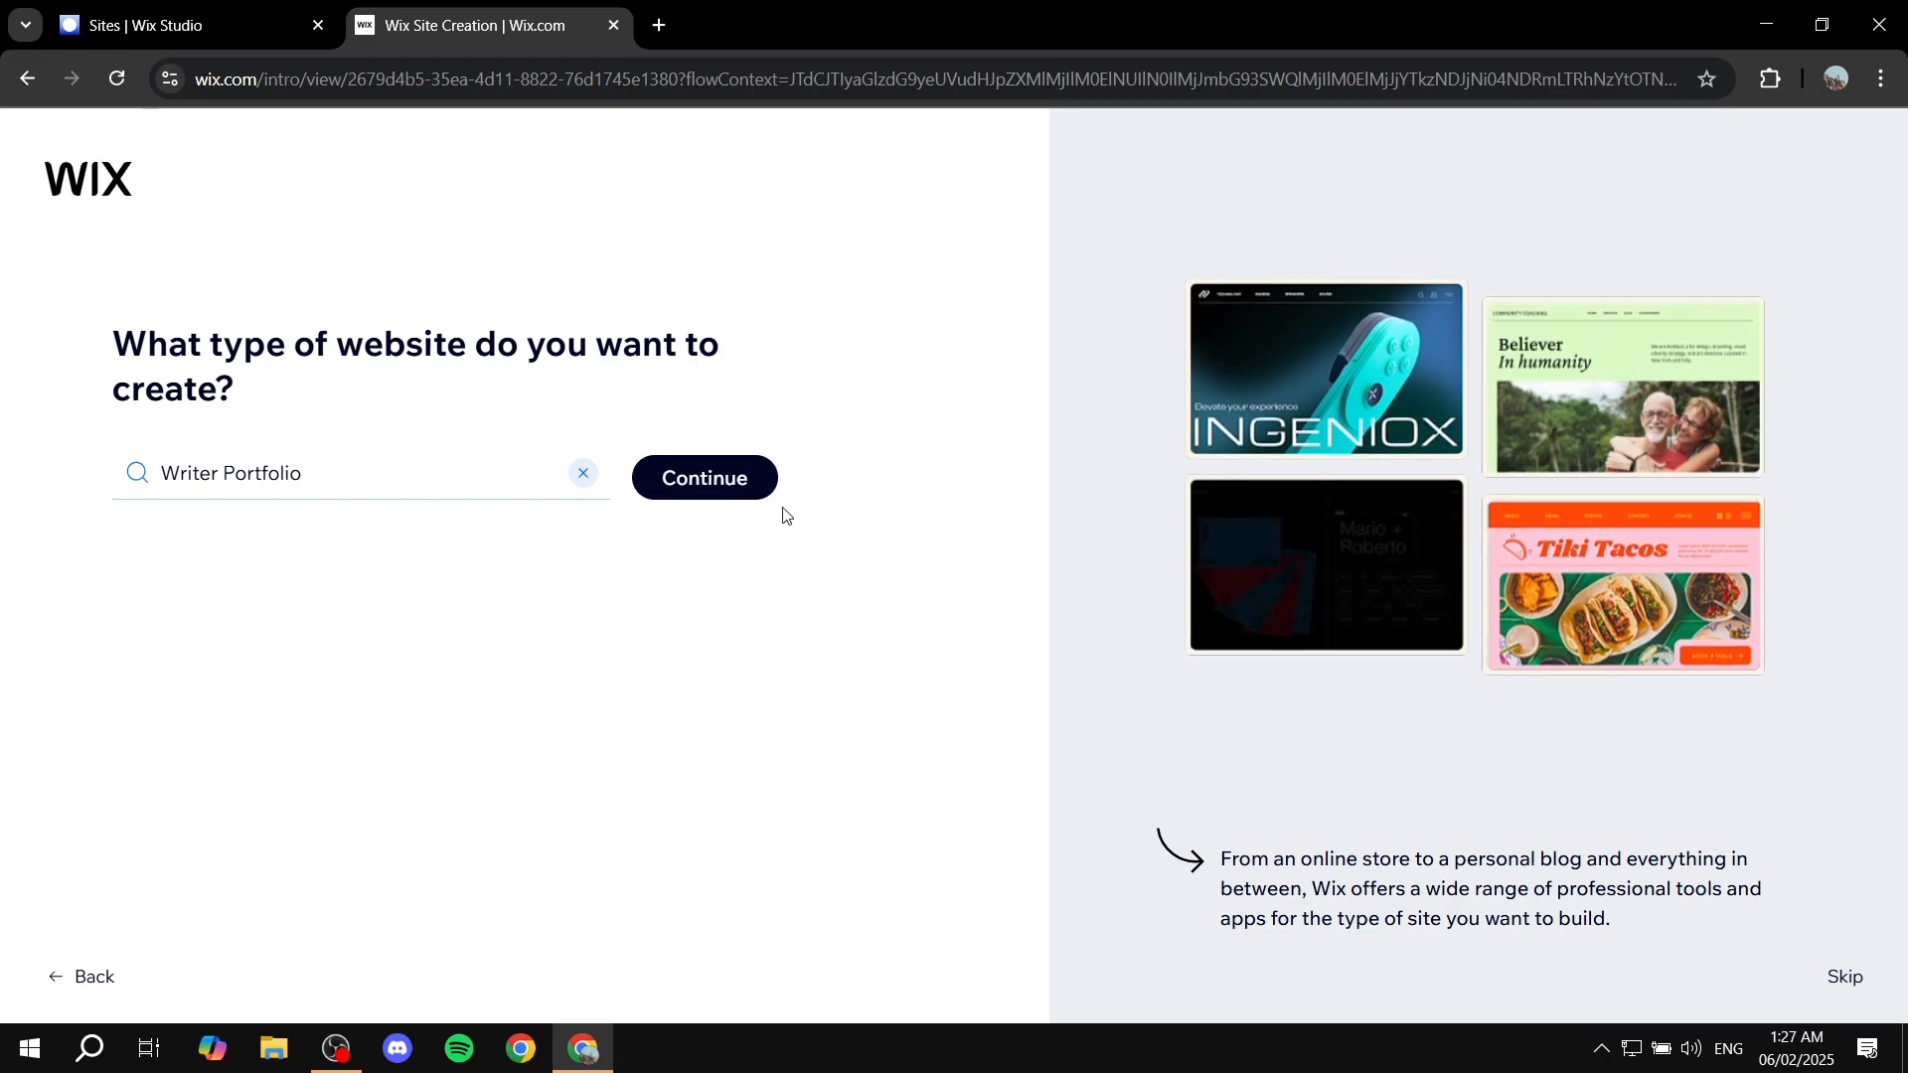
{"action": "left_click", "coordinate": [717, 484]}
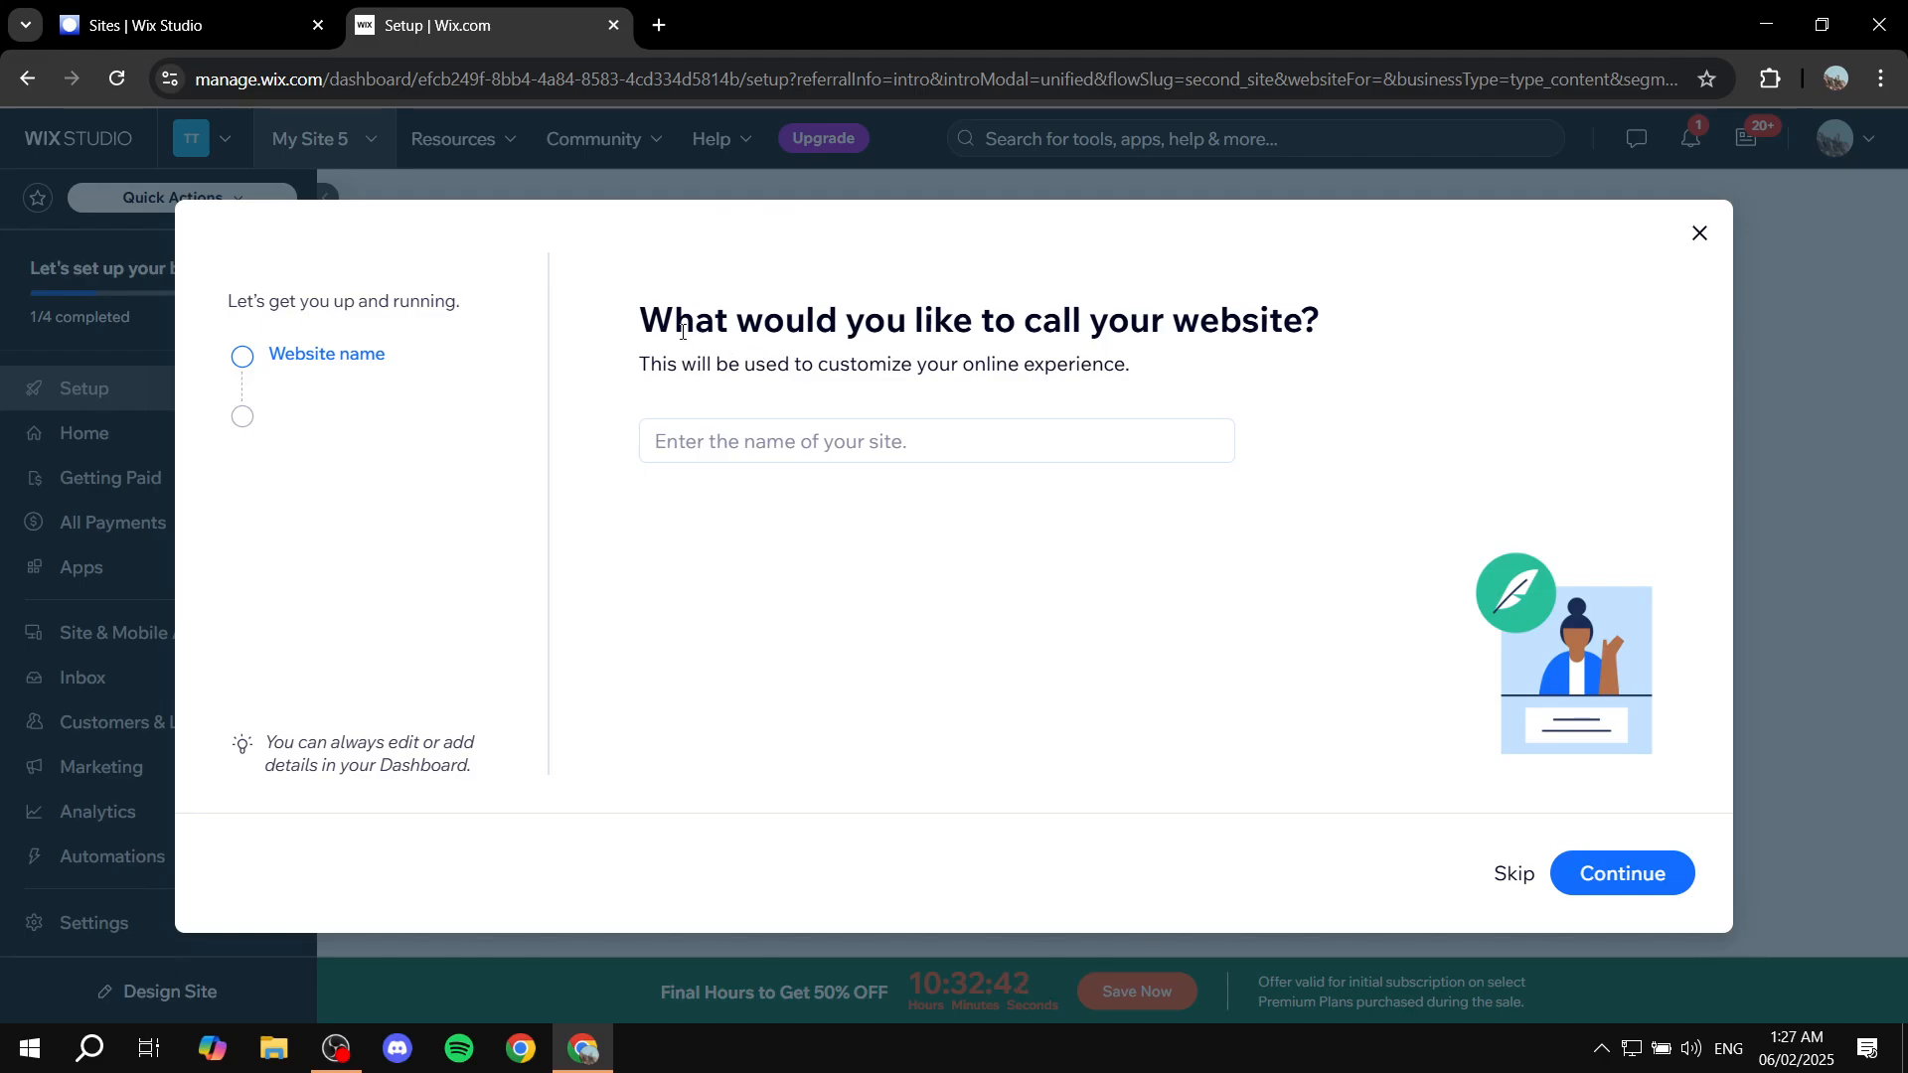
Step: Name the website 'Writer Example Site' and continue to the goals step
{"action": "left_click_drag", "start_coordinate": [641, 322], "coordinate": [1322, 303]}
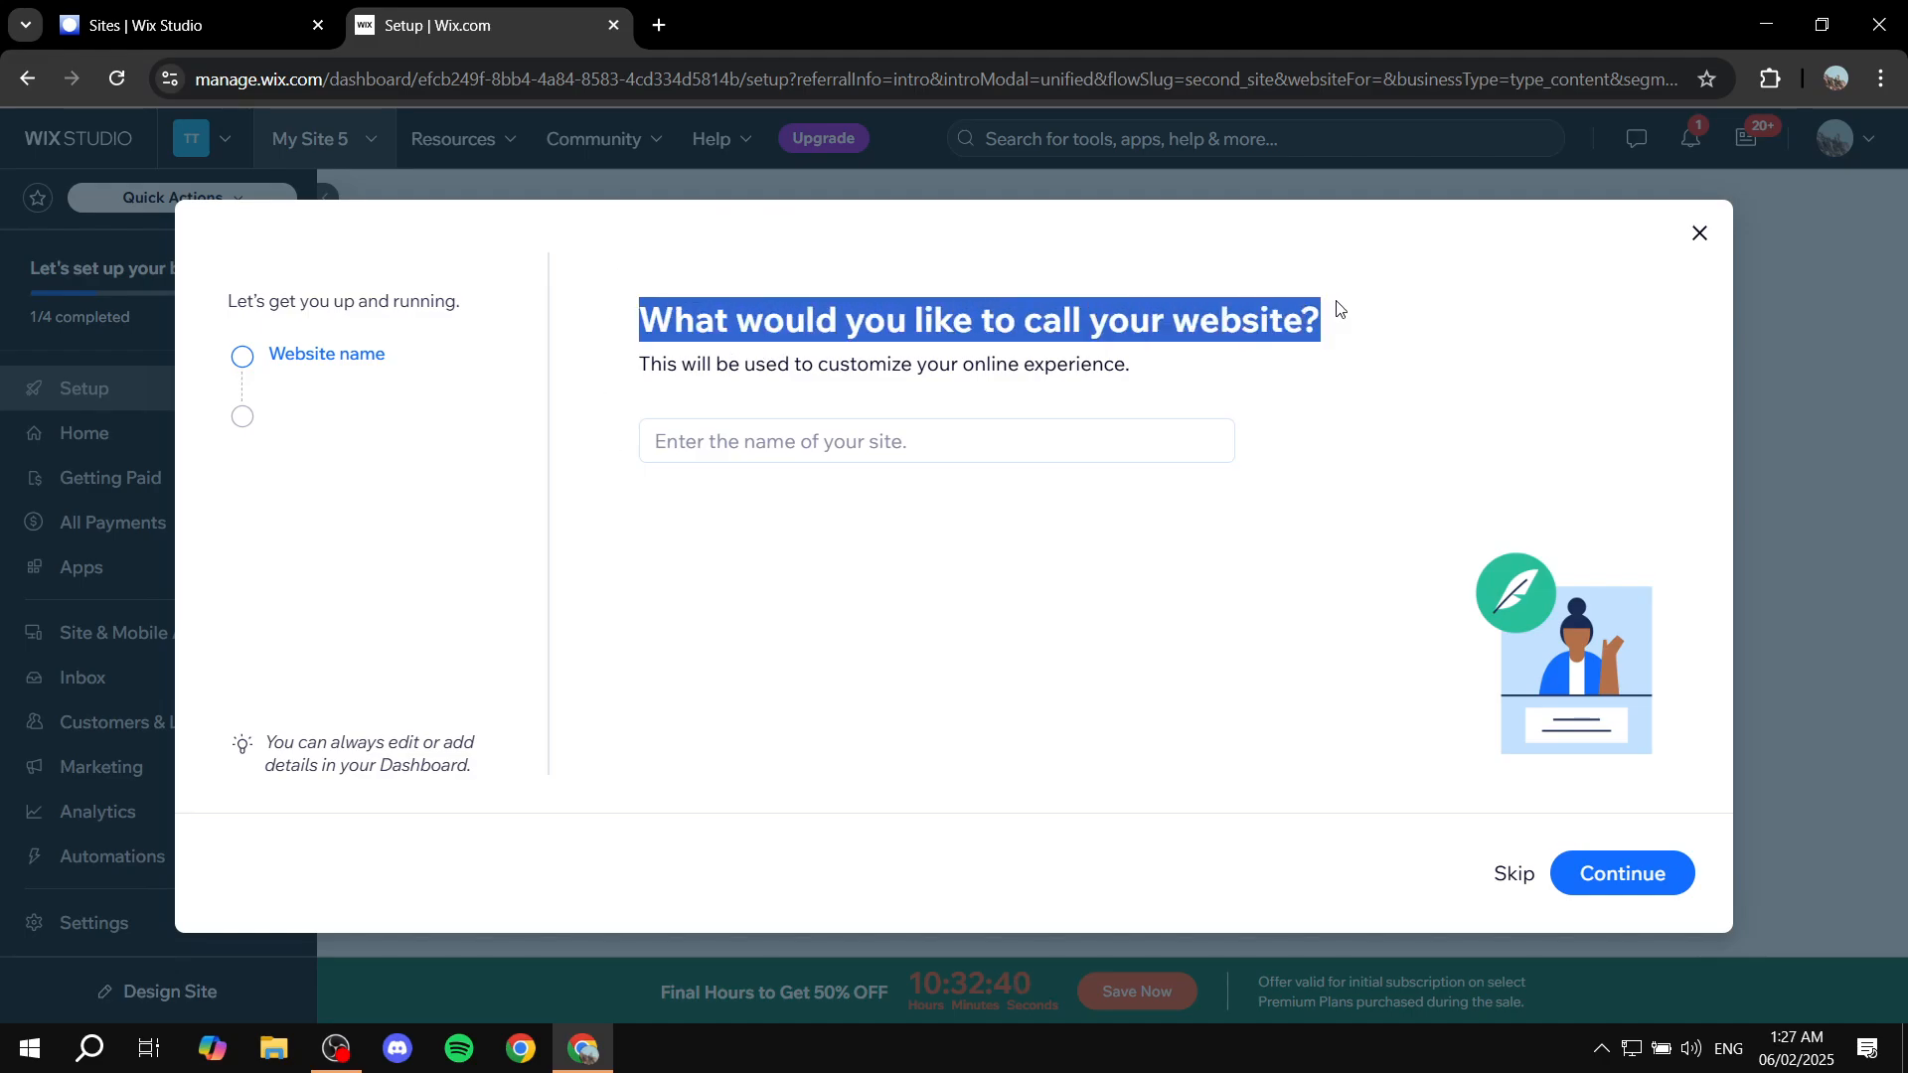
{"action": "left_click", "coordinate": [878, 403]}
{"action": "left_click_drag", "start_coordinate": [812, 364], "coordinate": [1213, 353]}
{"action": "left_click", "coordinate": [1216, 353]}
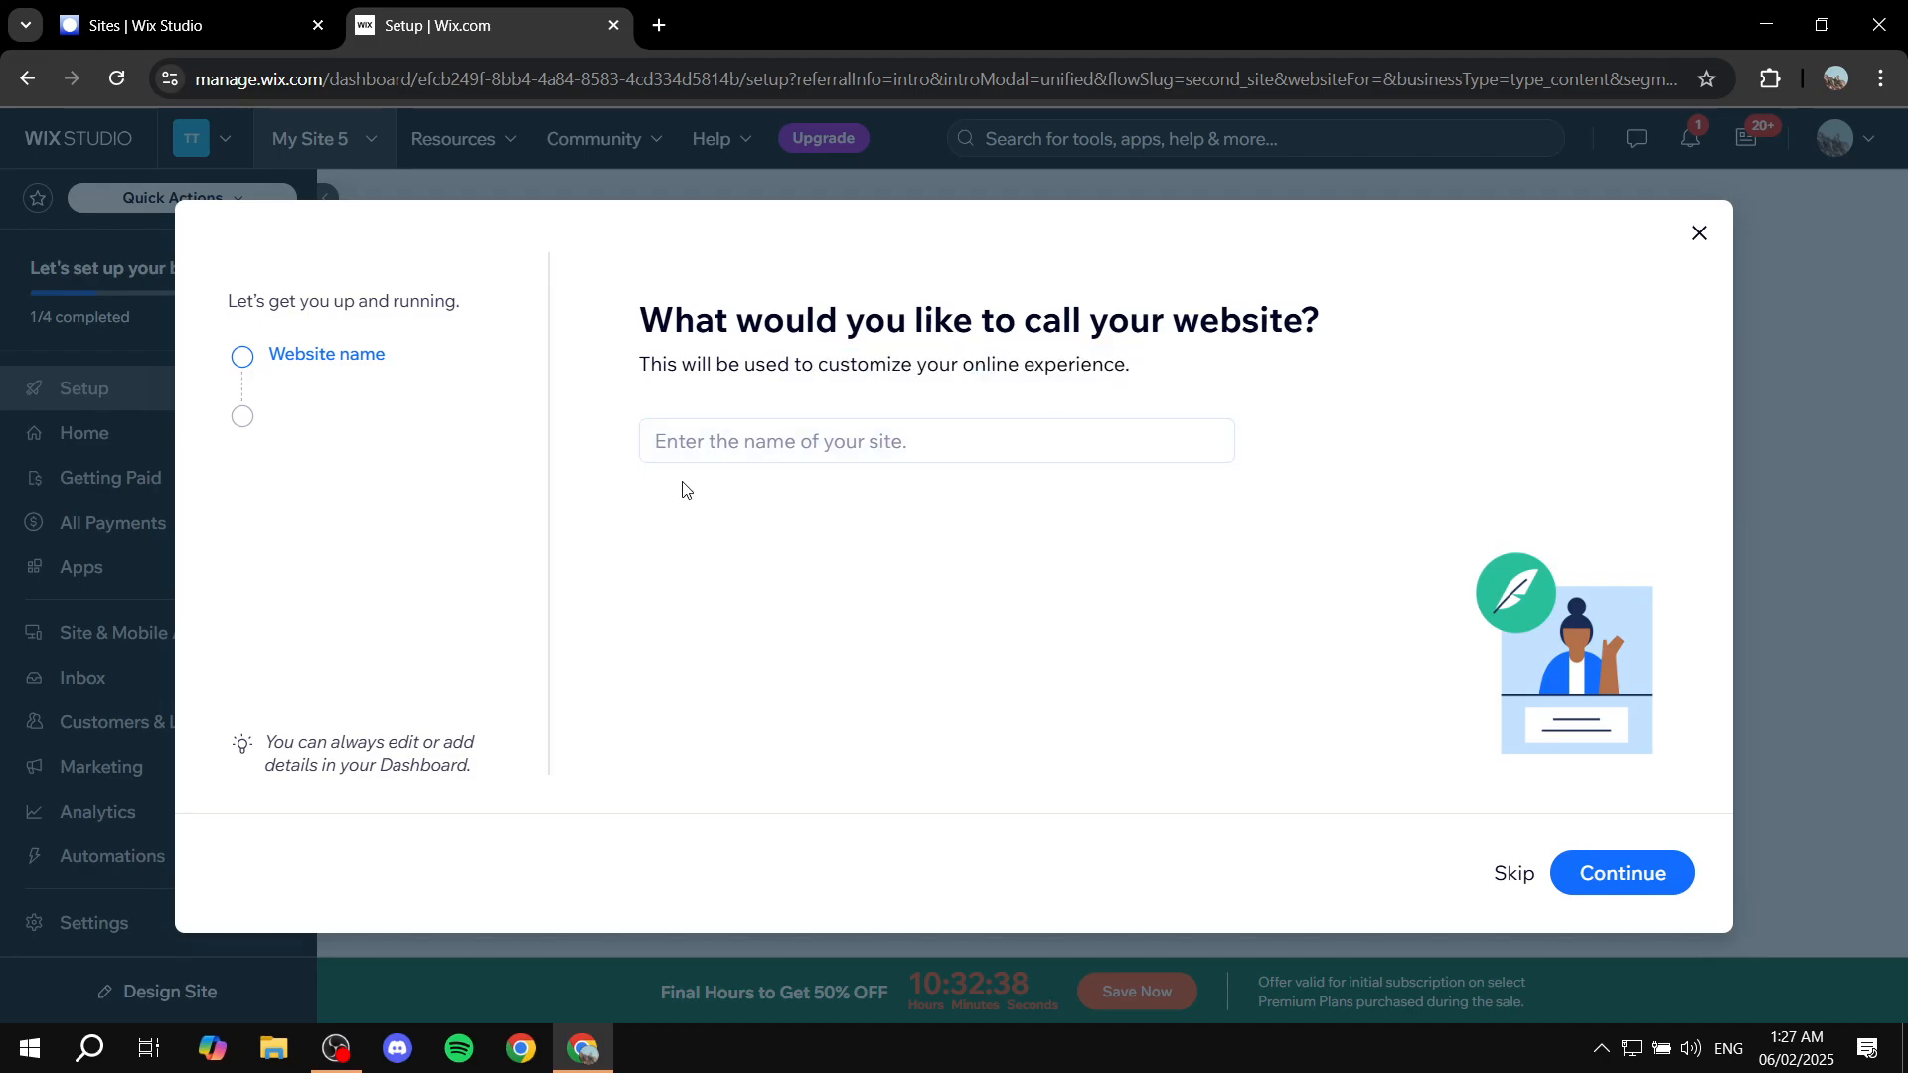
{"action": "left_click", "coordinate": [825, 431]}
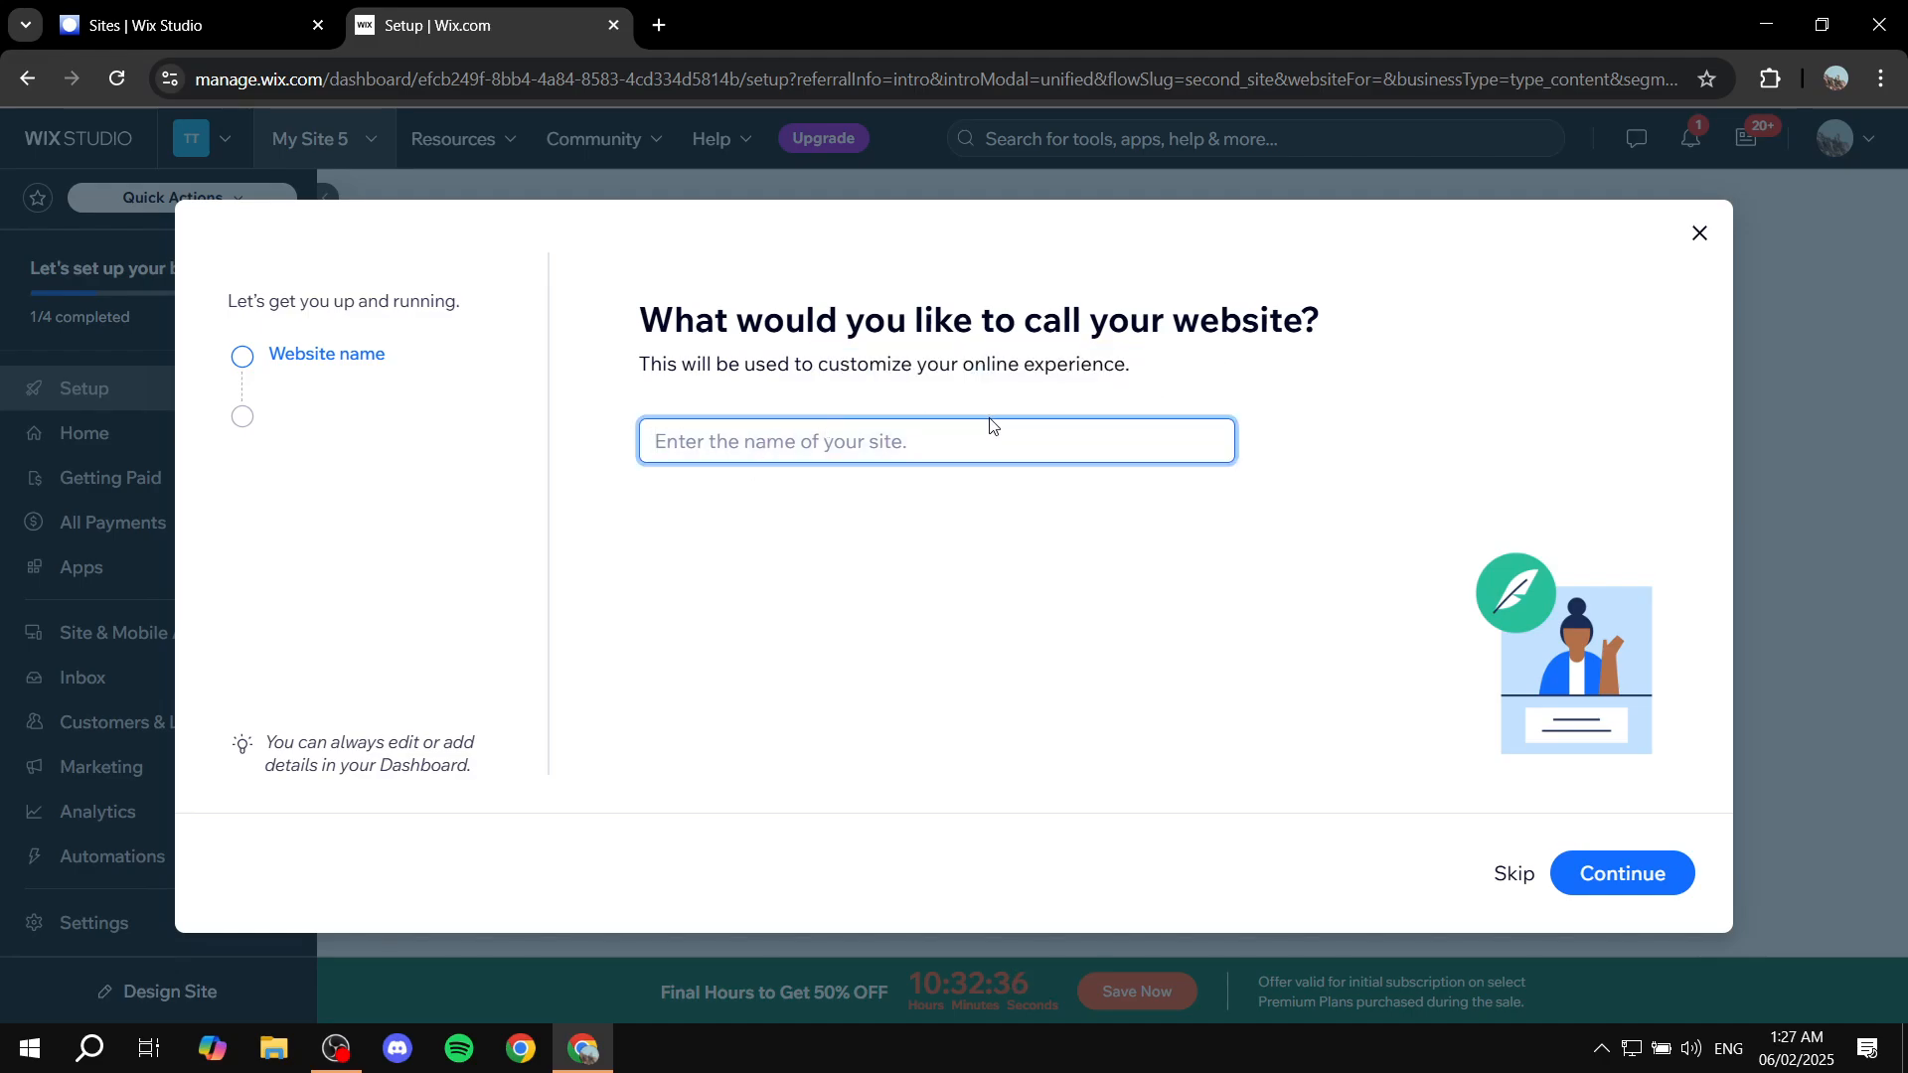
{"action": "type", "text": "Writer"}
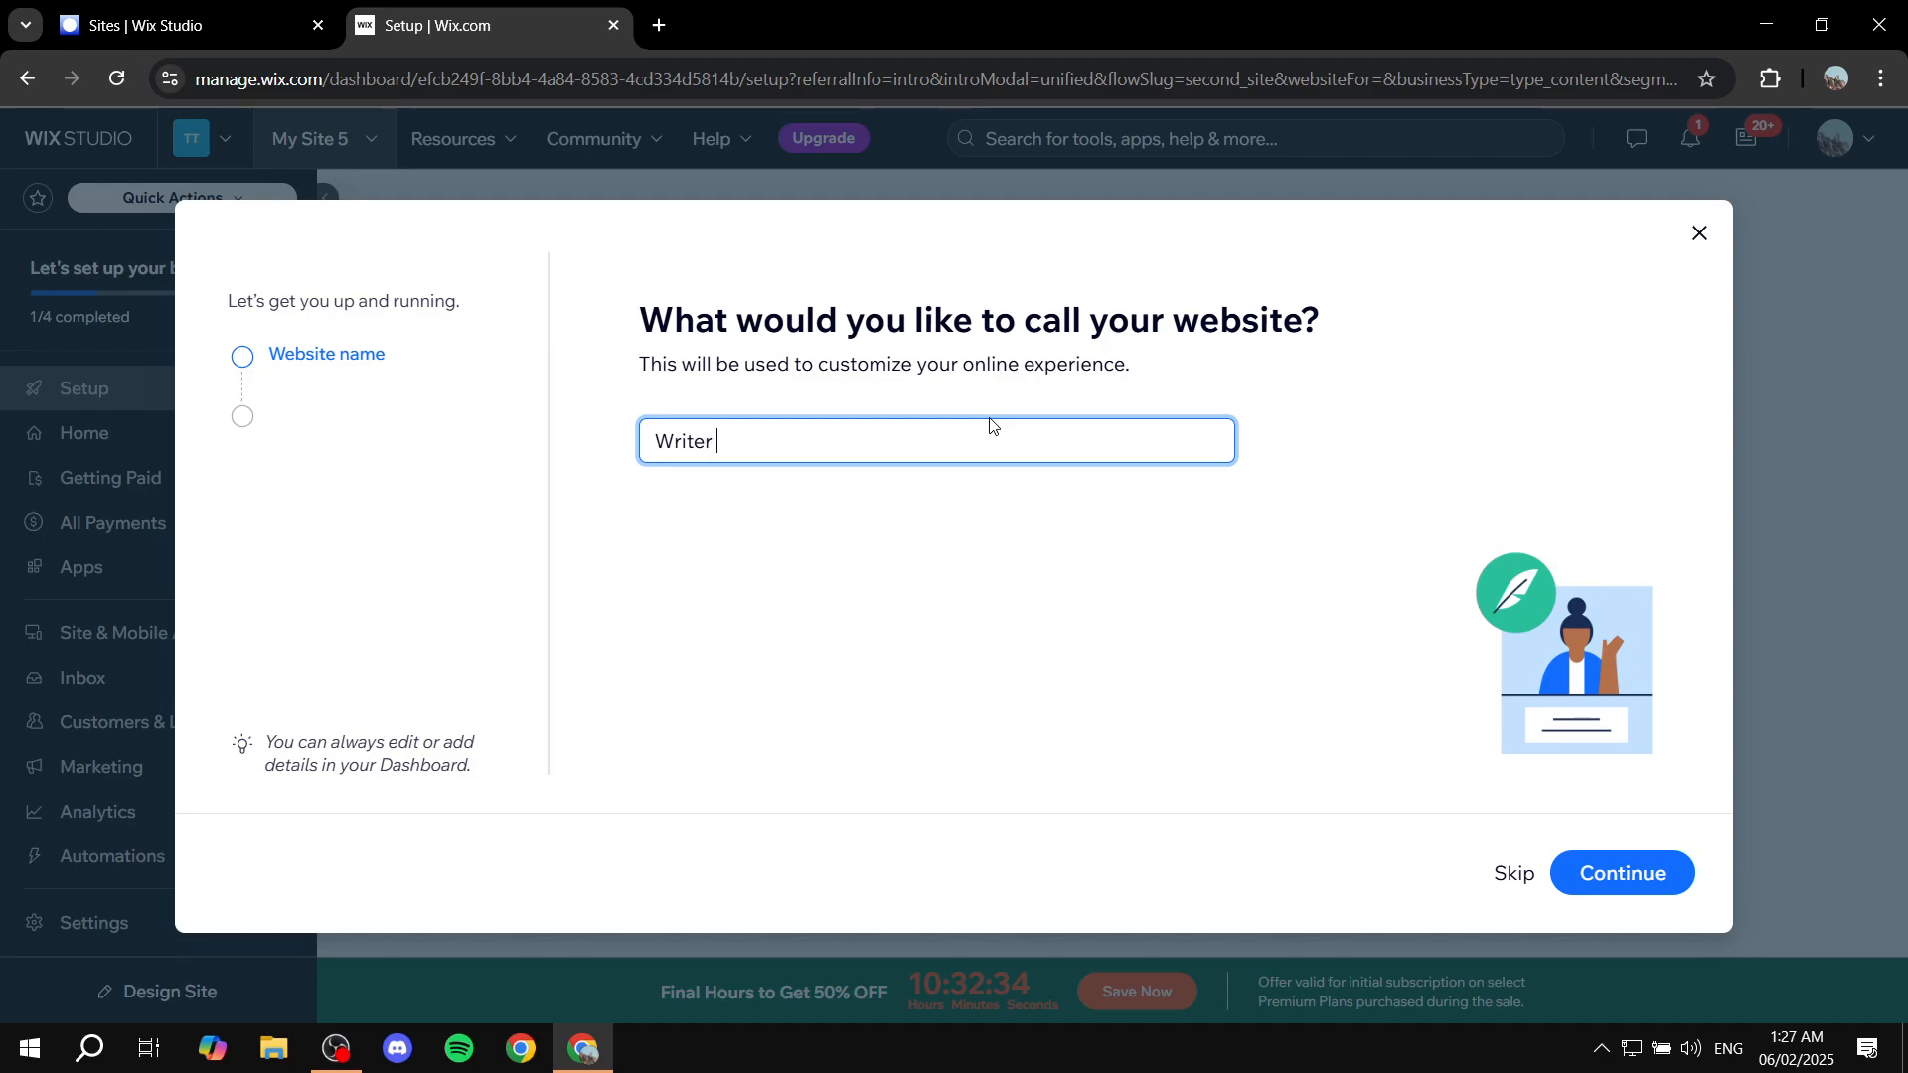
{"action": "type", "text": " Example Site"}
{"action": "left_click", "coordinate": [1635, 878]}
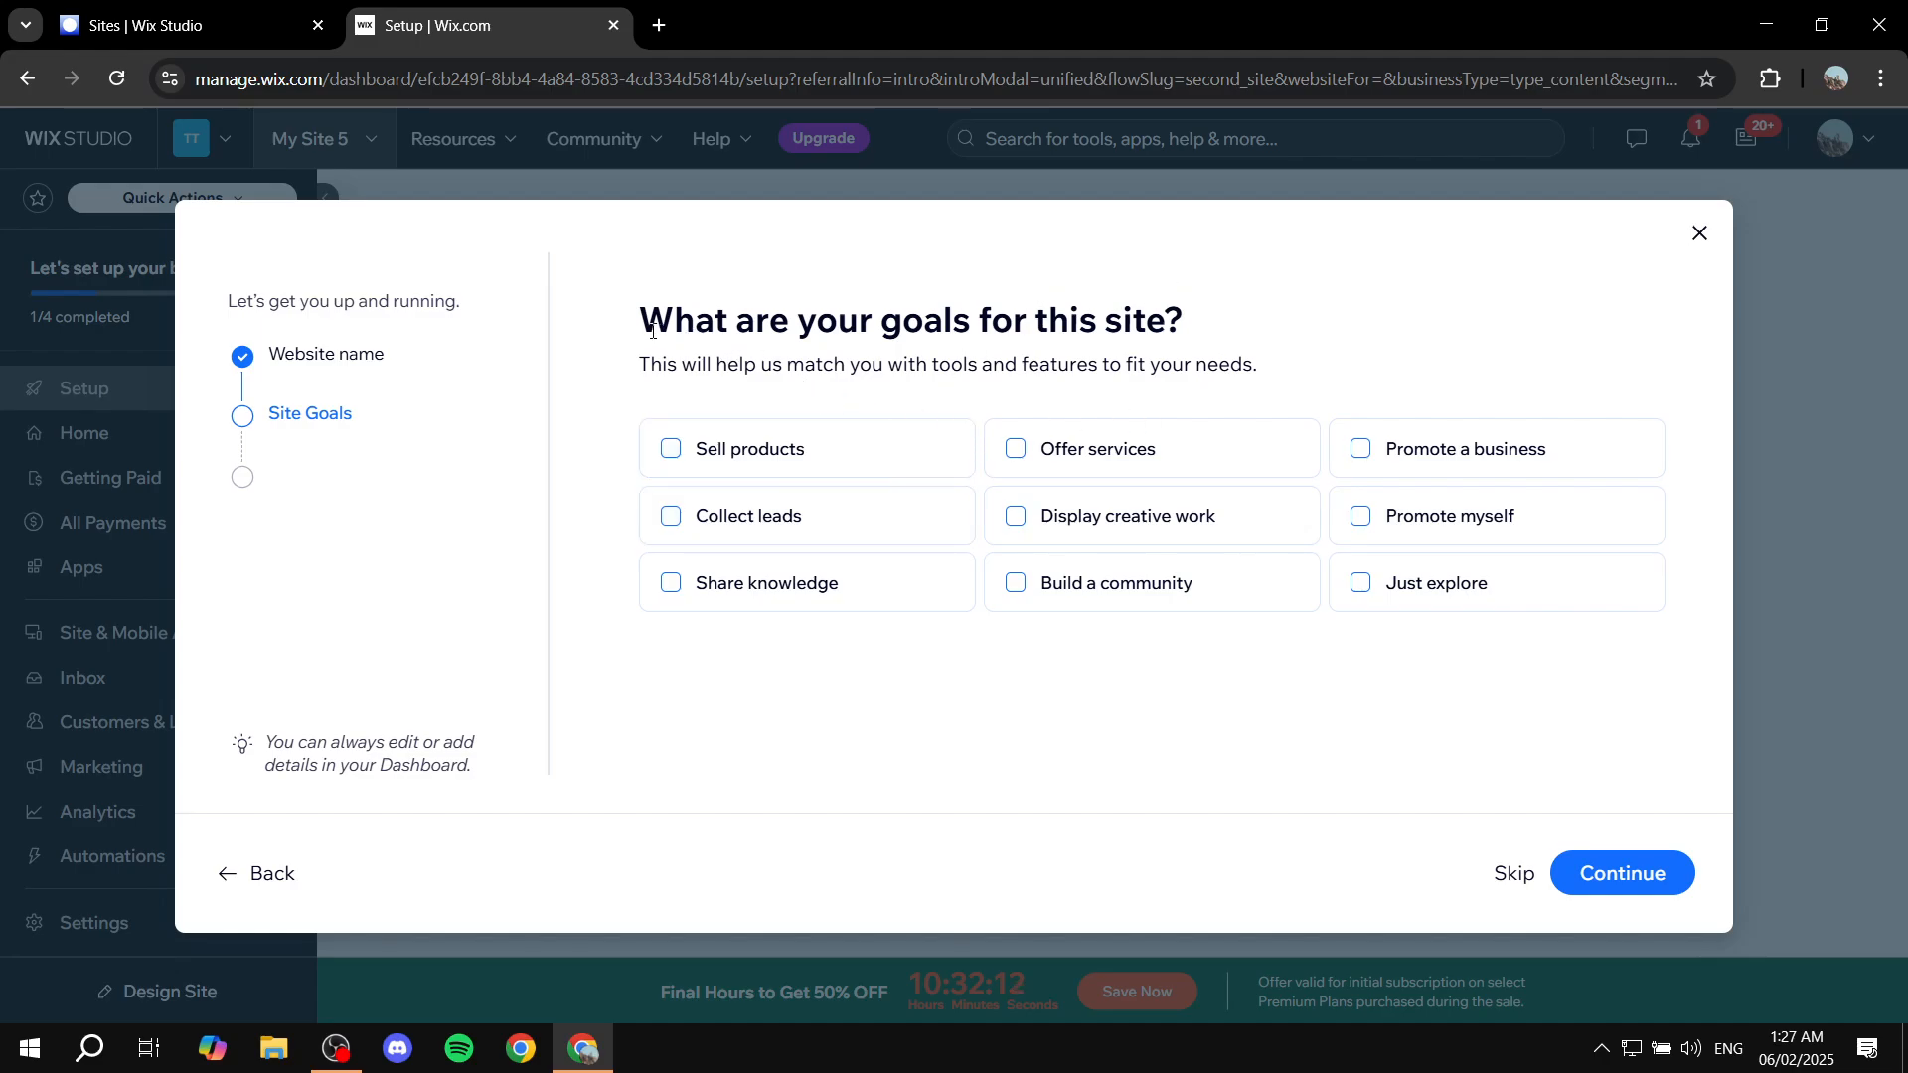
Step: Tick 'Sell products' and 'Promote myself' as the site's goals and continue
{"action": "left_click_drag", "start_coordinate": [652, 331], "coordinate": [1232, 320]}
{"action": "left_click", "coordinate": [1233, 320]}
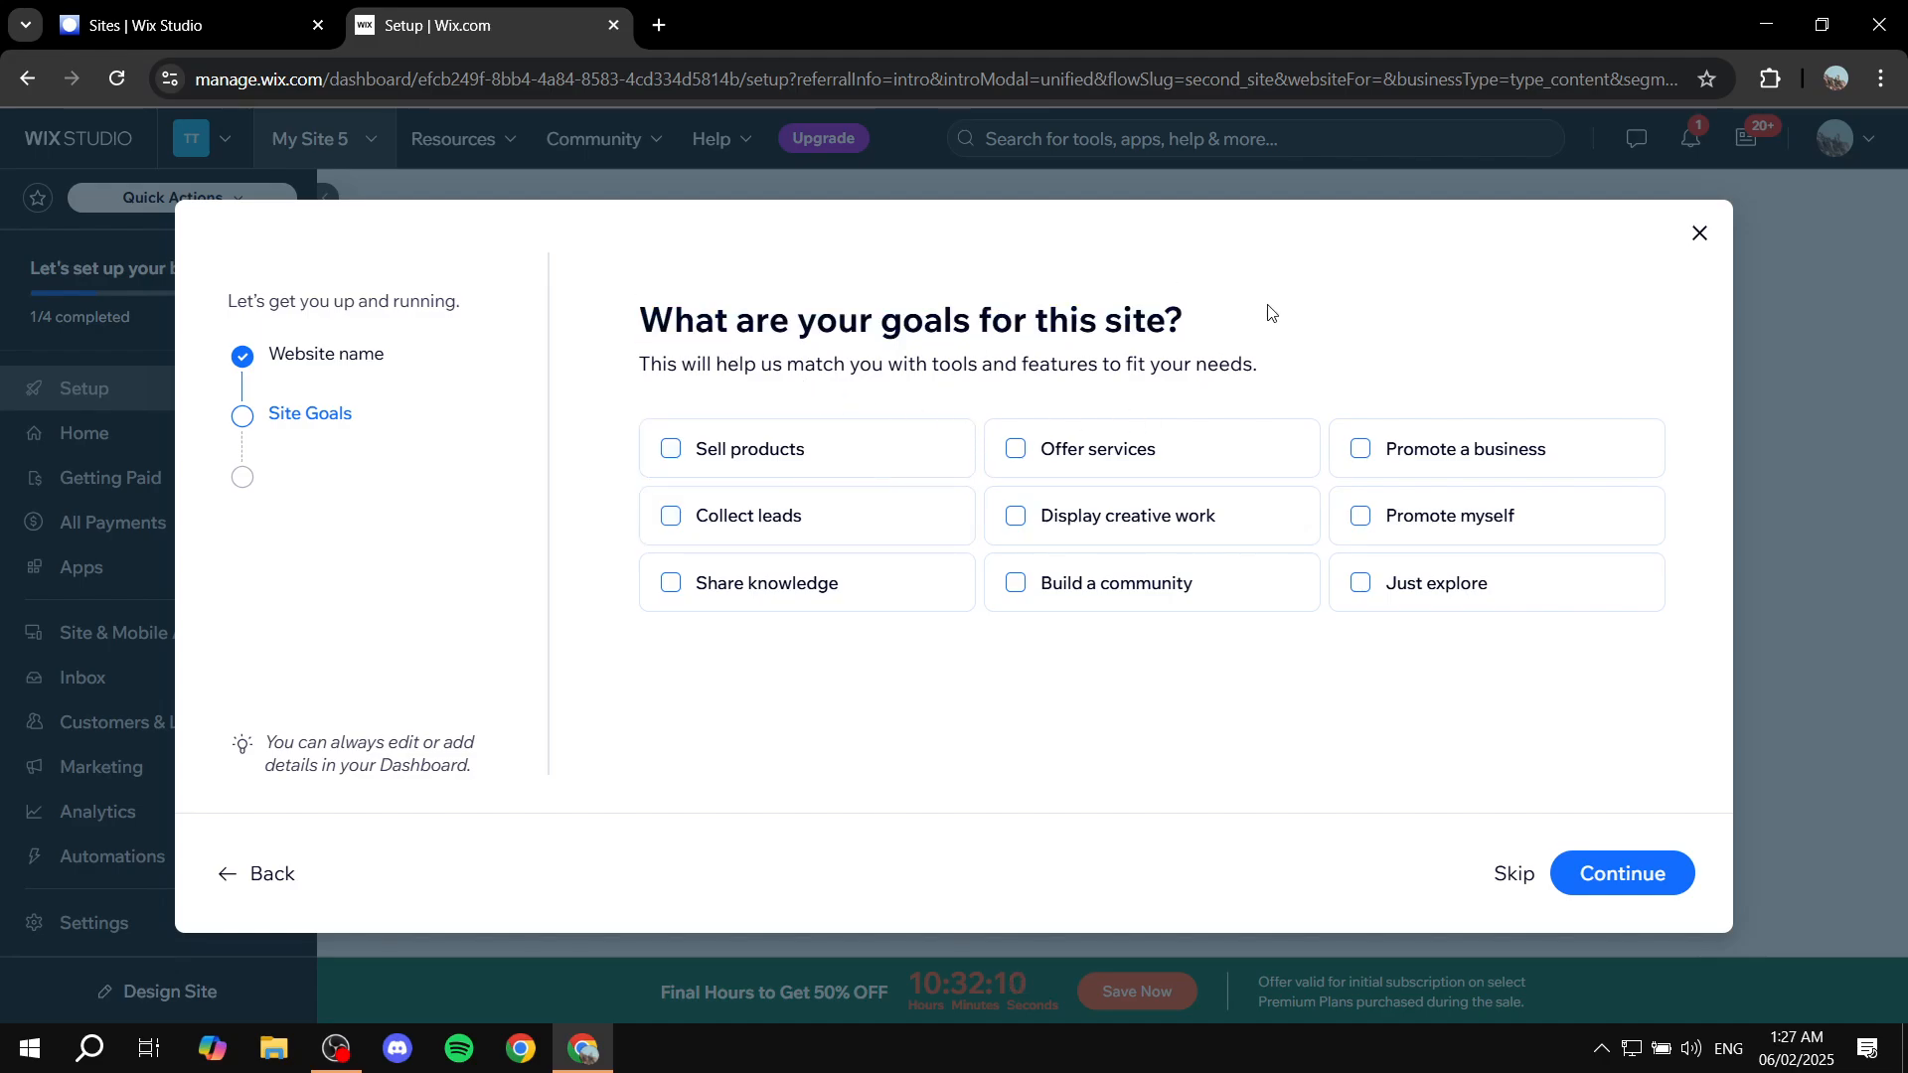
{"action": "left_click", "coordinate": [792, 454]}
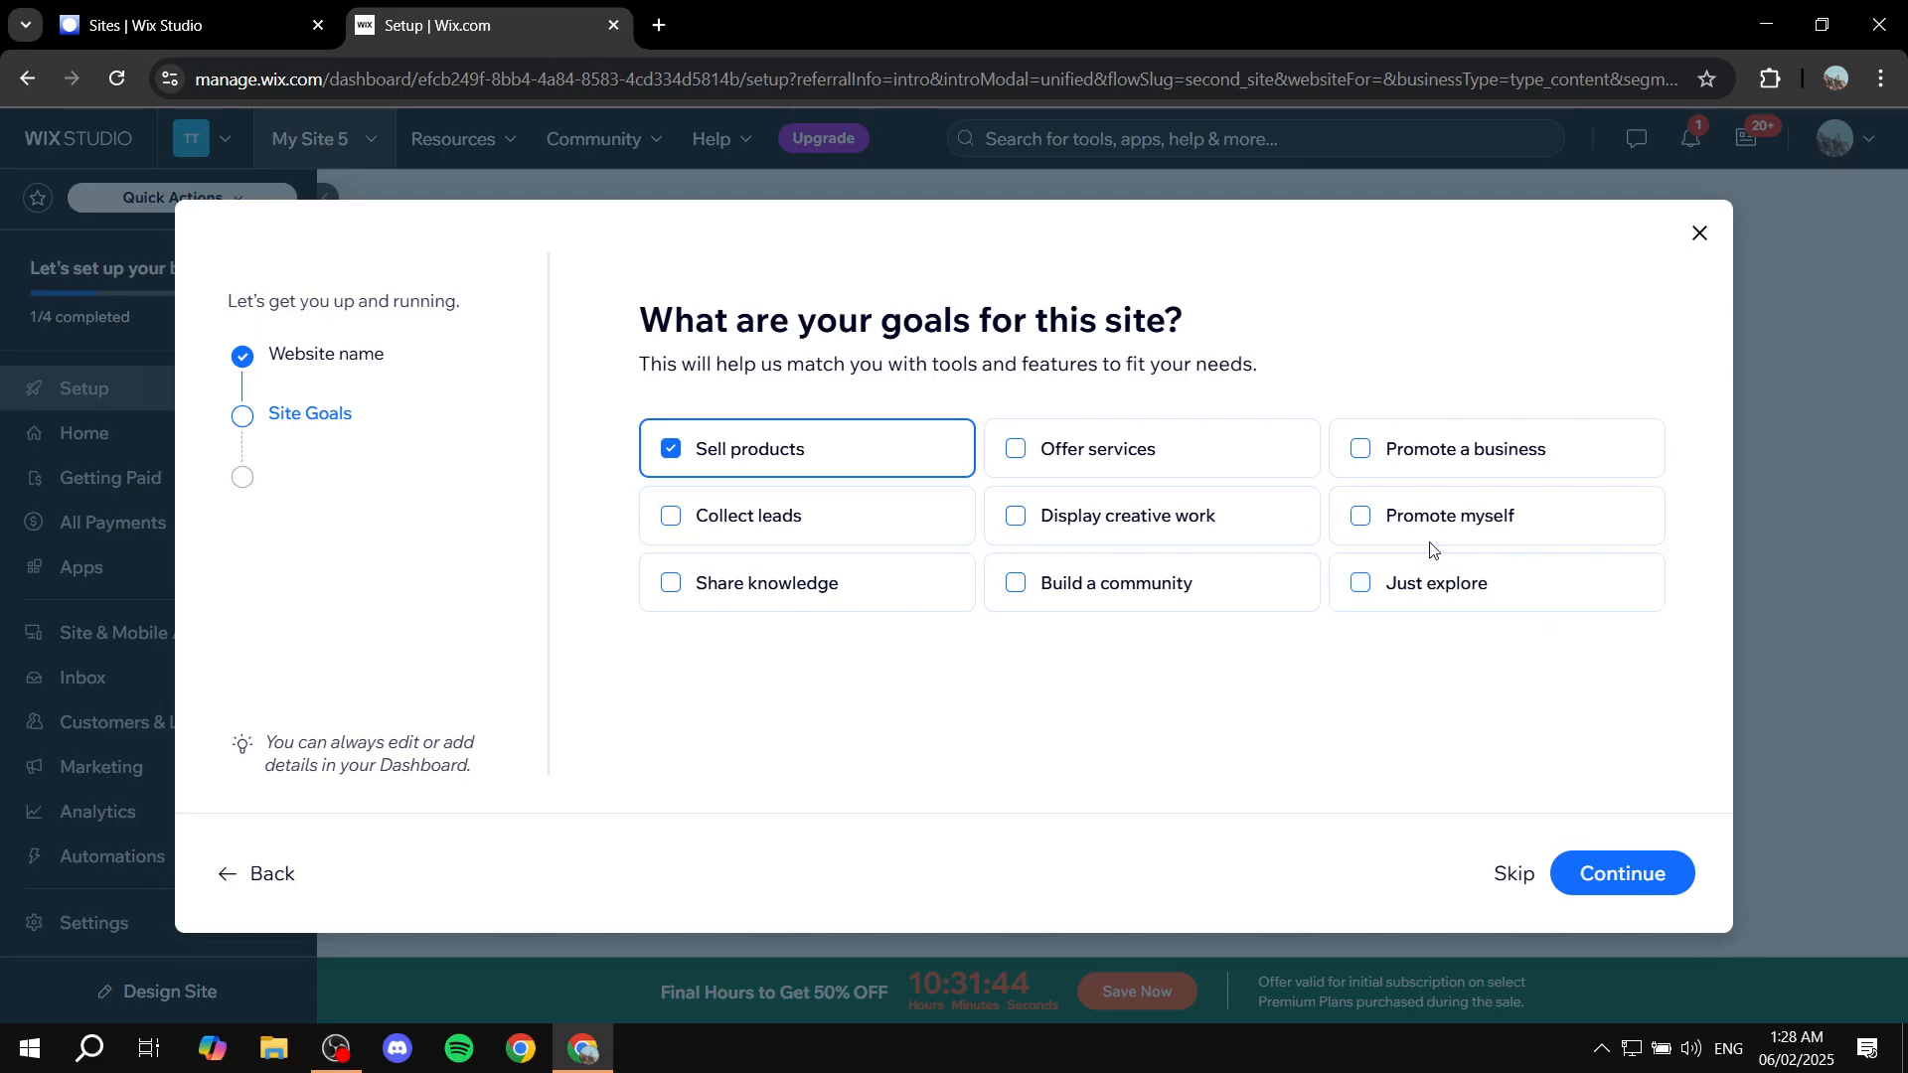
{"action": "left_click", "coordinate": [1459, 519]}
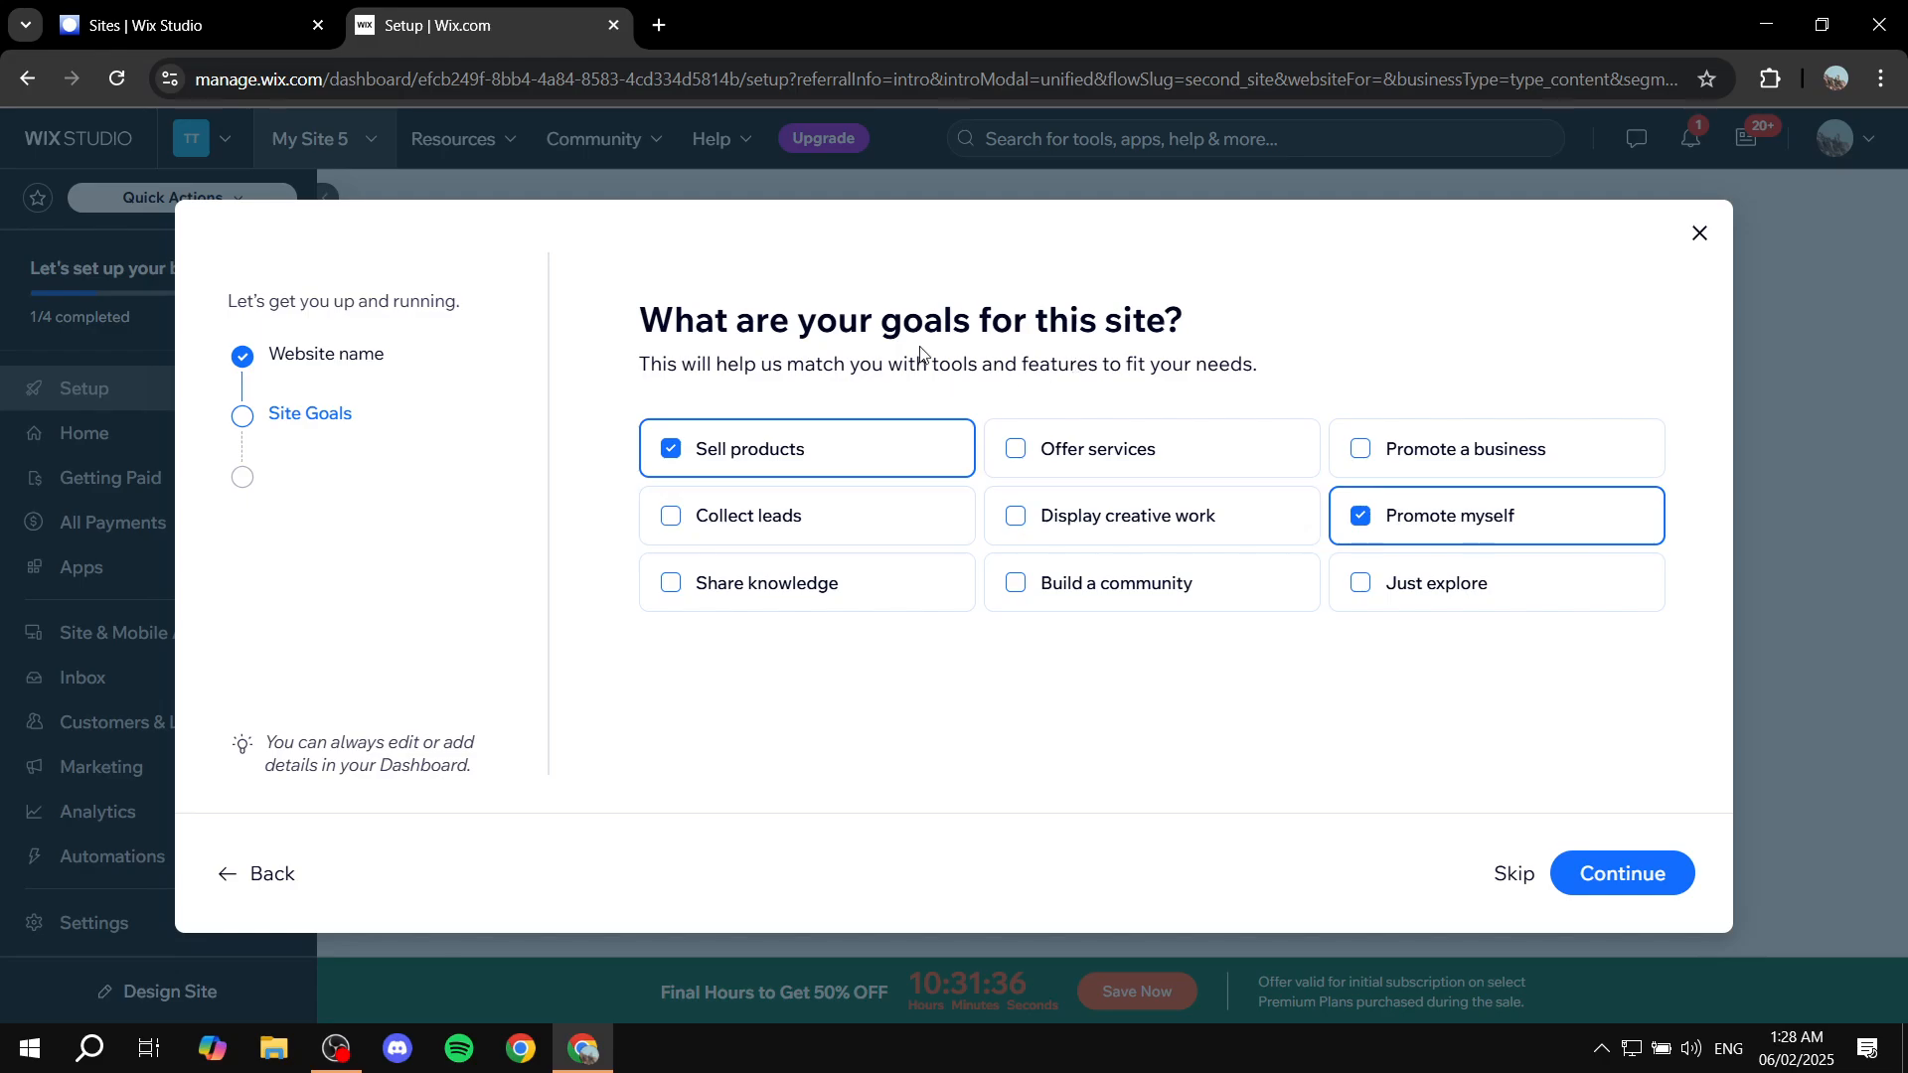
{"action": "left_click_drag", "start_coordinate": [920, 350], "coordinate": [1295, 306]}
{"action": "left_click", "coordinate": [1297, 308]}
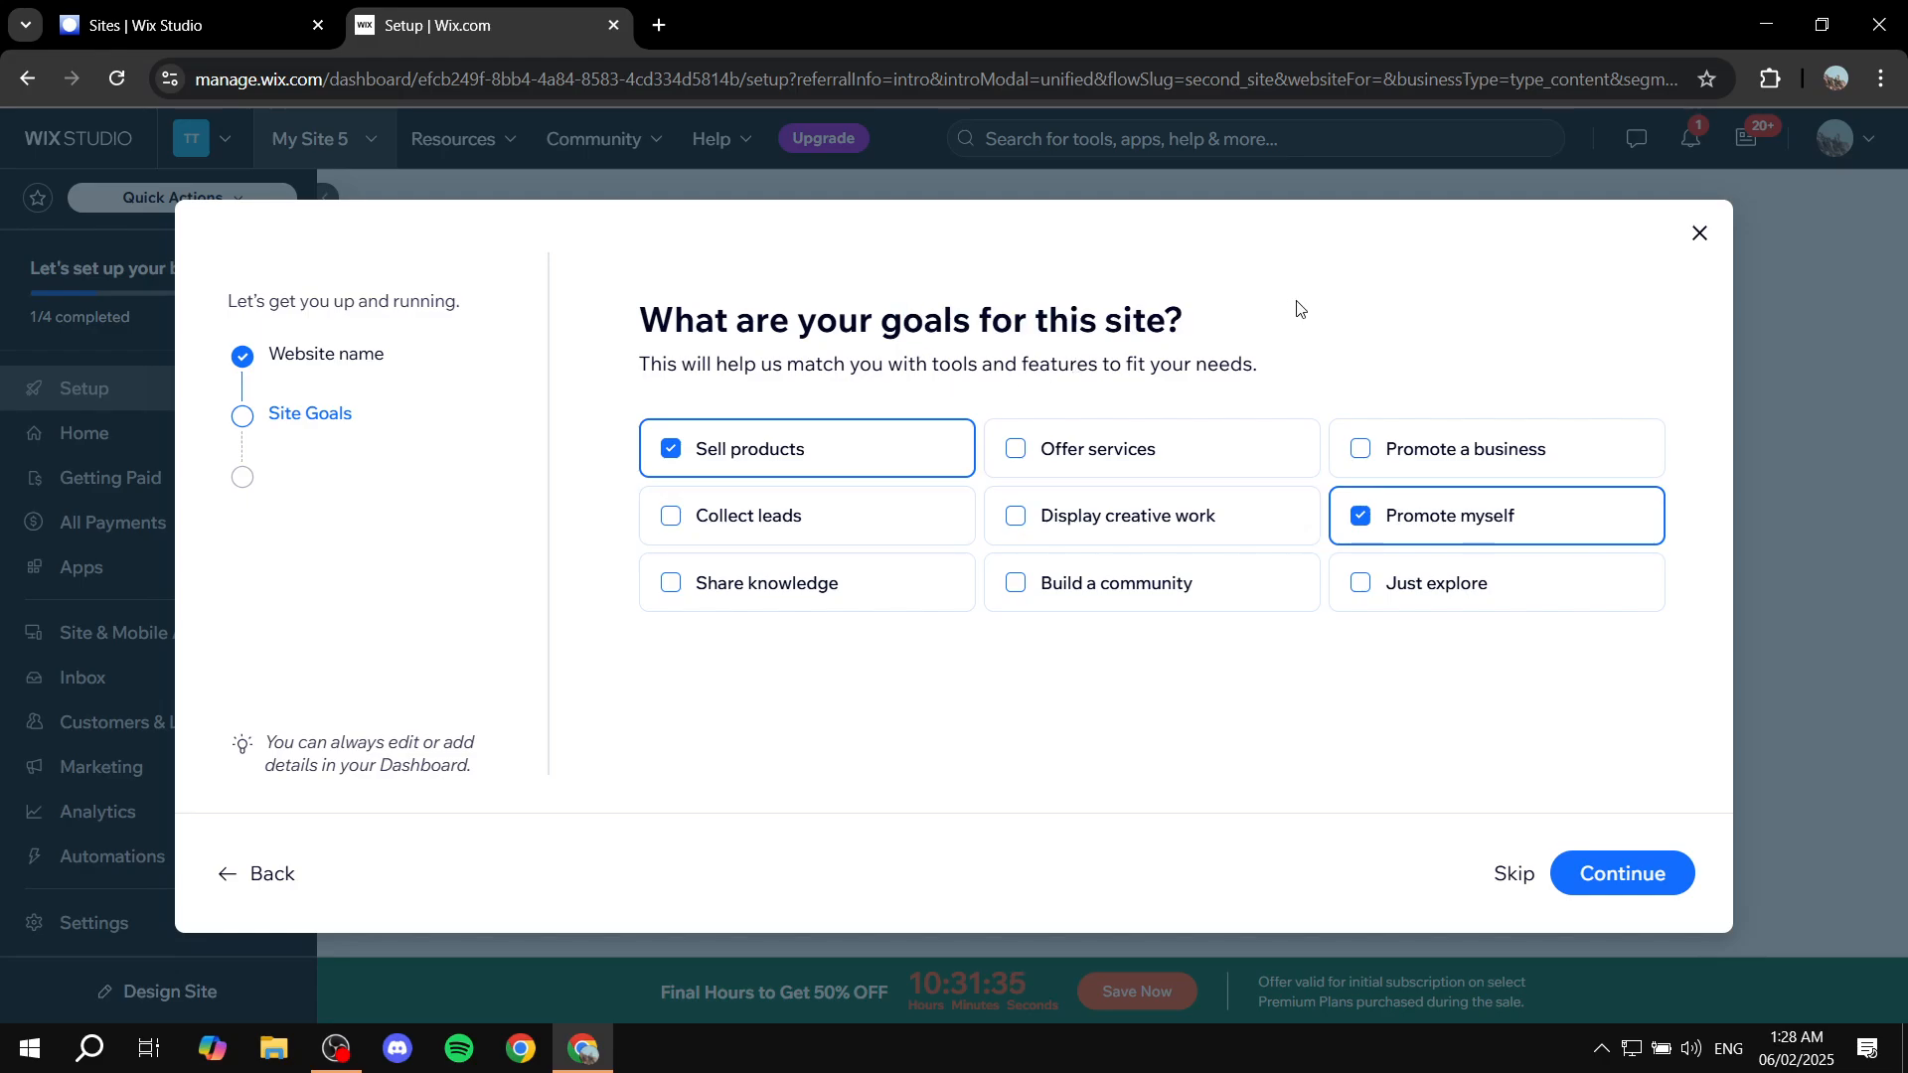
{"action": "left_click", "coordinate": [1635, 865]}
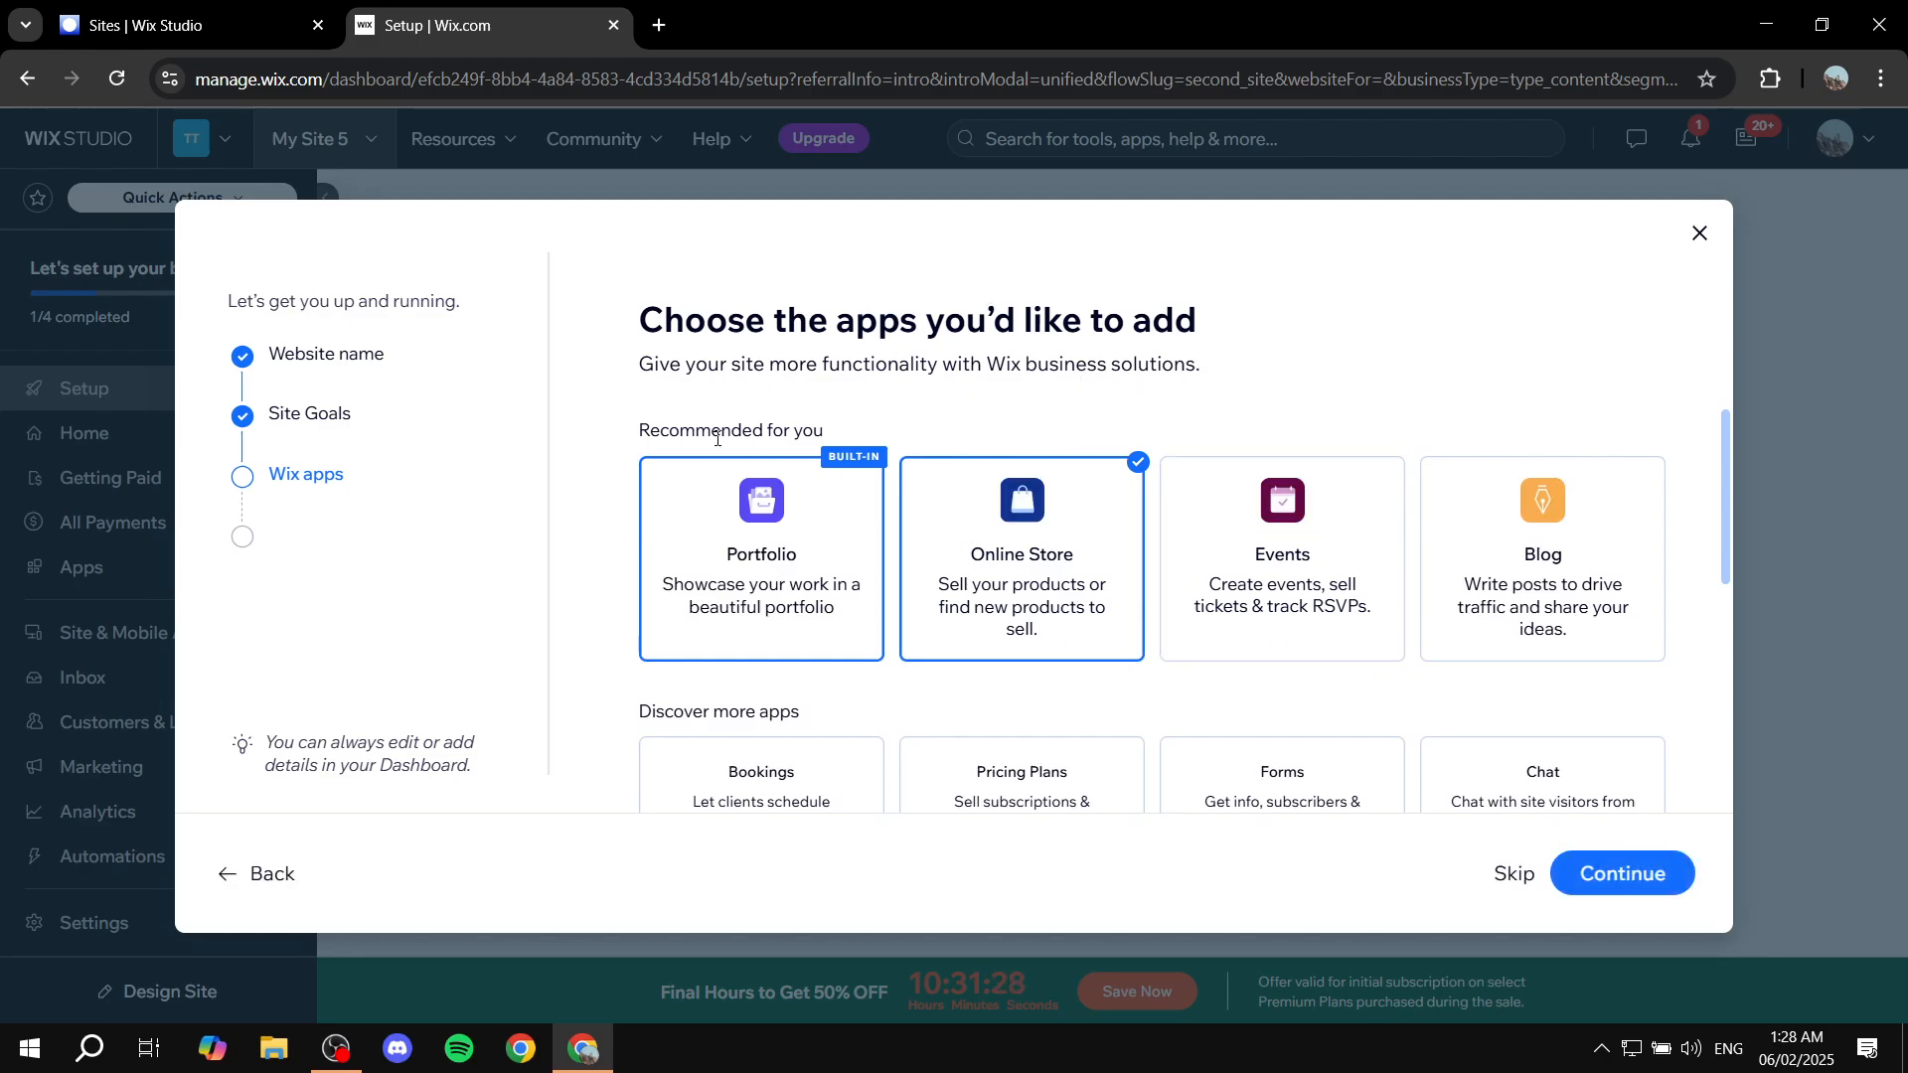
Step: Add the Blog app next to the preselected Online Store and finish setup
{"action": "left_click_drag", "start_coordinate": [716, 437], "coordinate": [904, 436]}
{"action": "left_click", "coordinate": [1102, 413]}
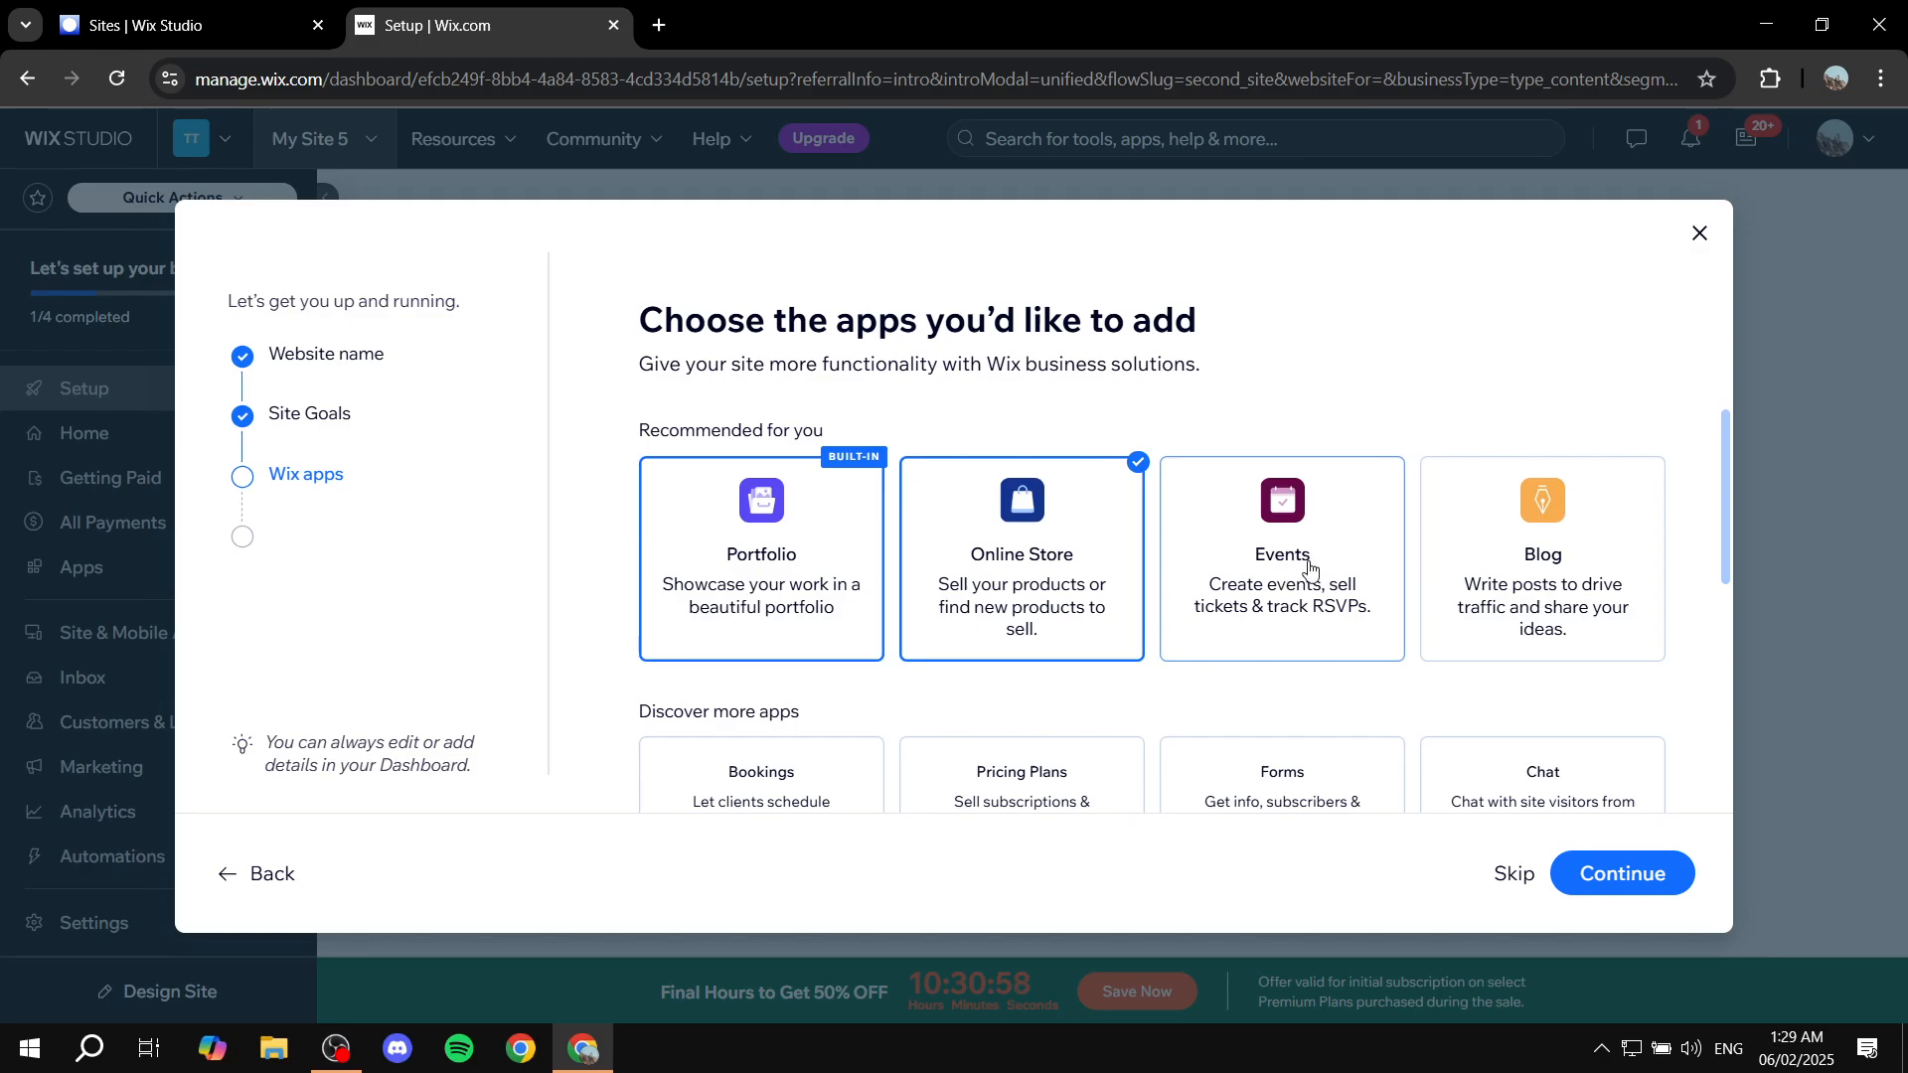
{"action": "left_click", "coordinate": [1521, 588]}
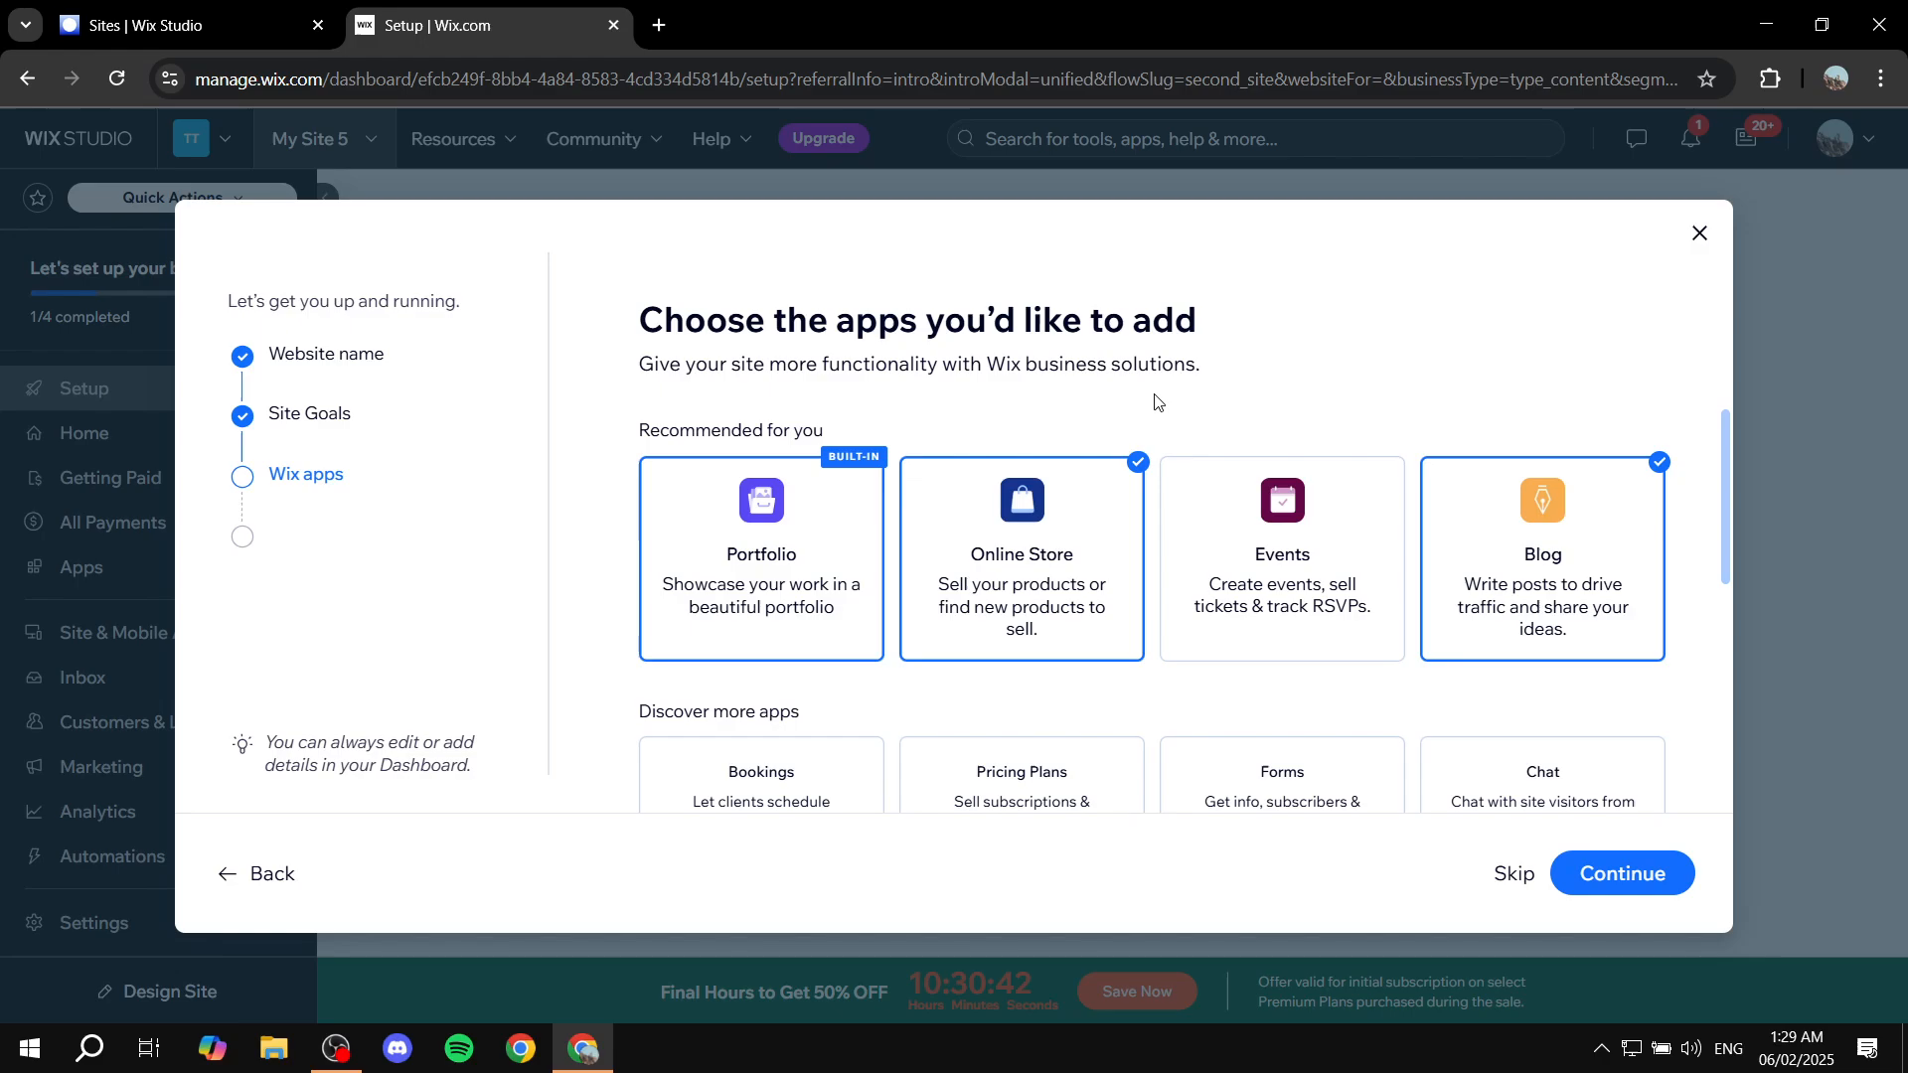
{"action": "scroll", "coordinate": [1193, 557], "scroll_direction": "down", "scroll_amount": 3}
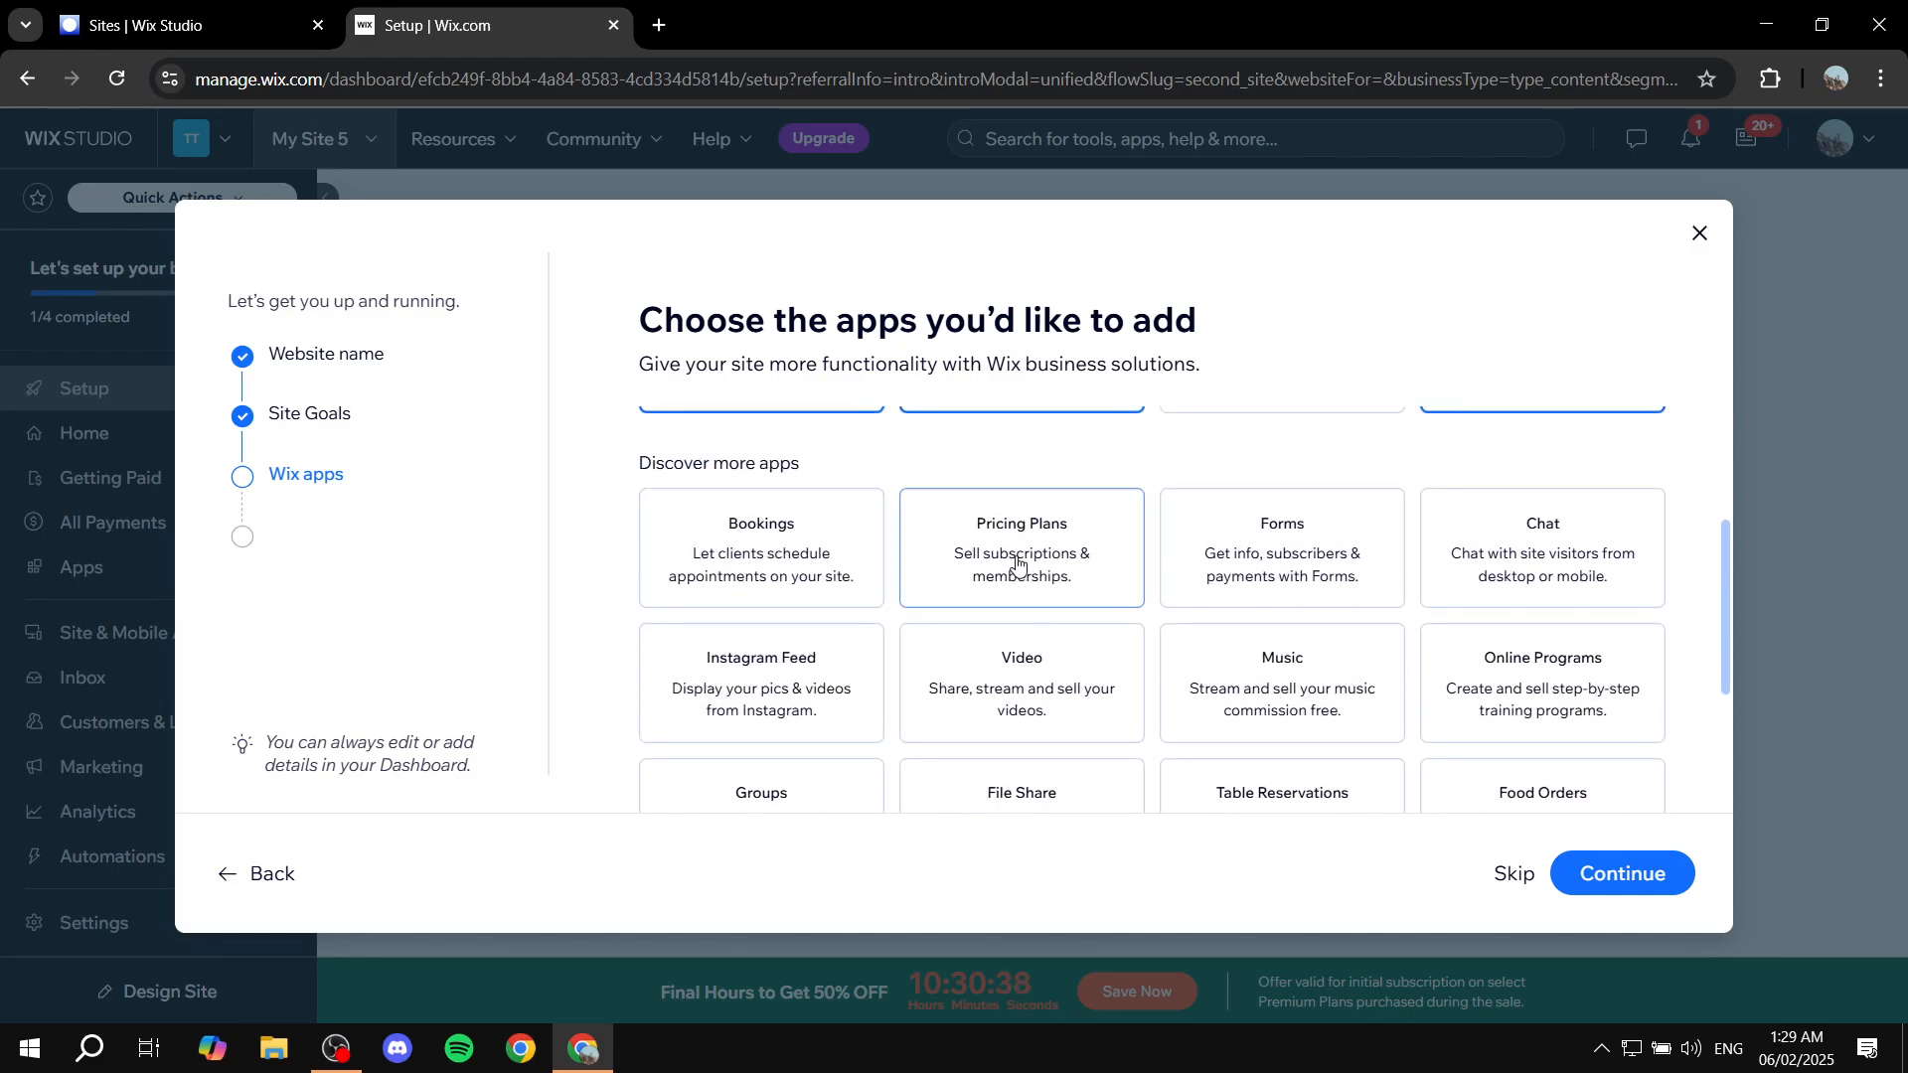
{"action": "scroll", "coordinate": [1621, 647], "scroll_direction": "down", "scroll_amount": 3}
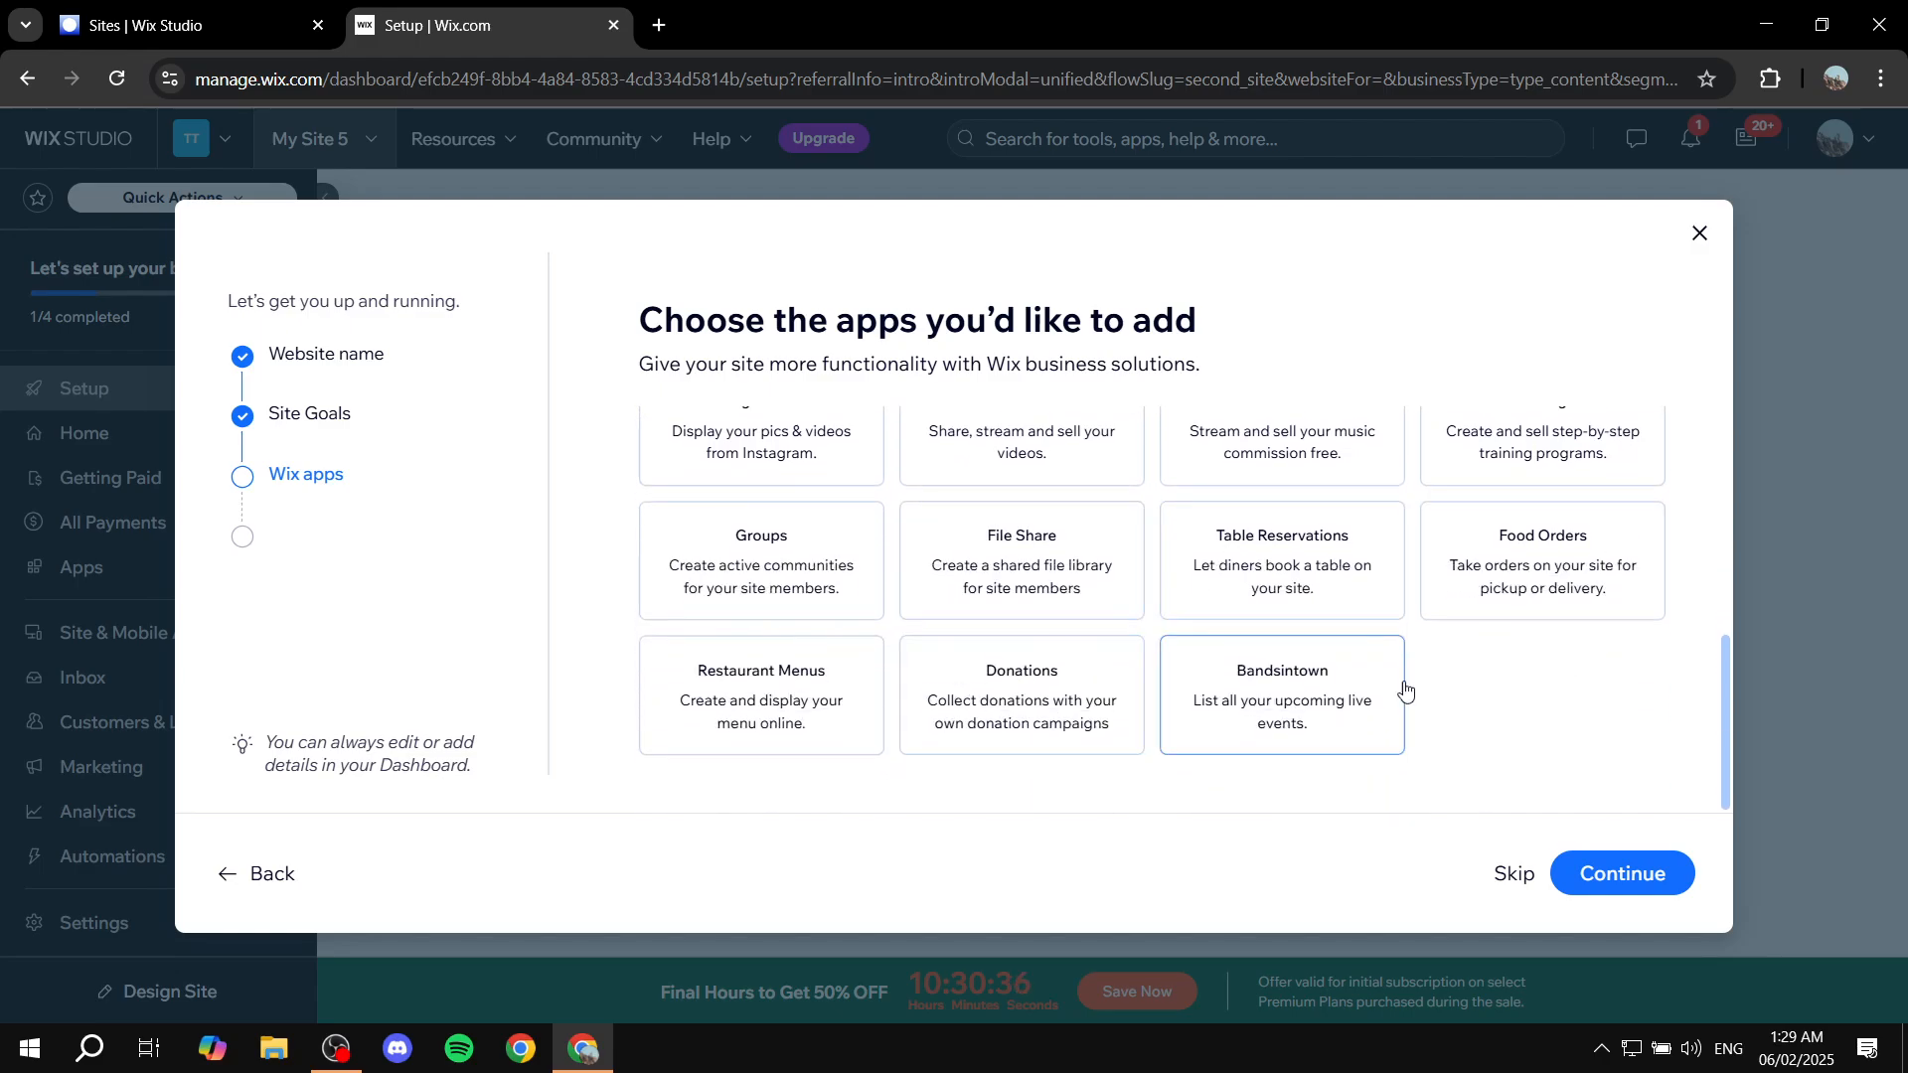
{"action": "scroll", "coordinate": [1570, 733], "scroll_direction": "up", "scroll_amount": 2}
{"action": "scroll", "coordinate": [1569, 734], "scroll_direction": "up", "scroll_amount": 4}
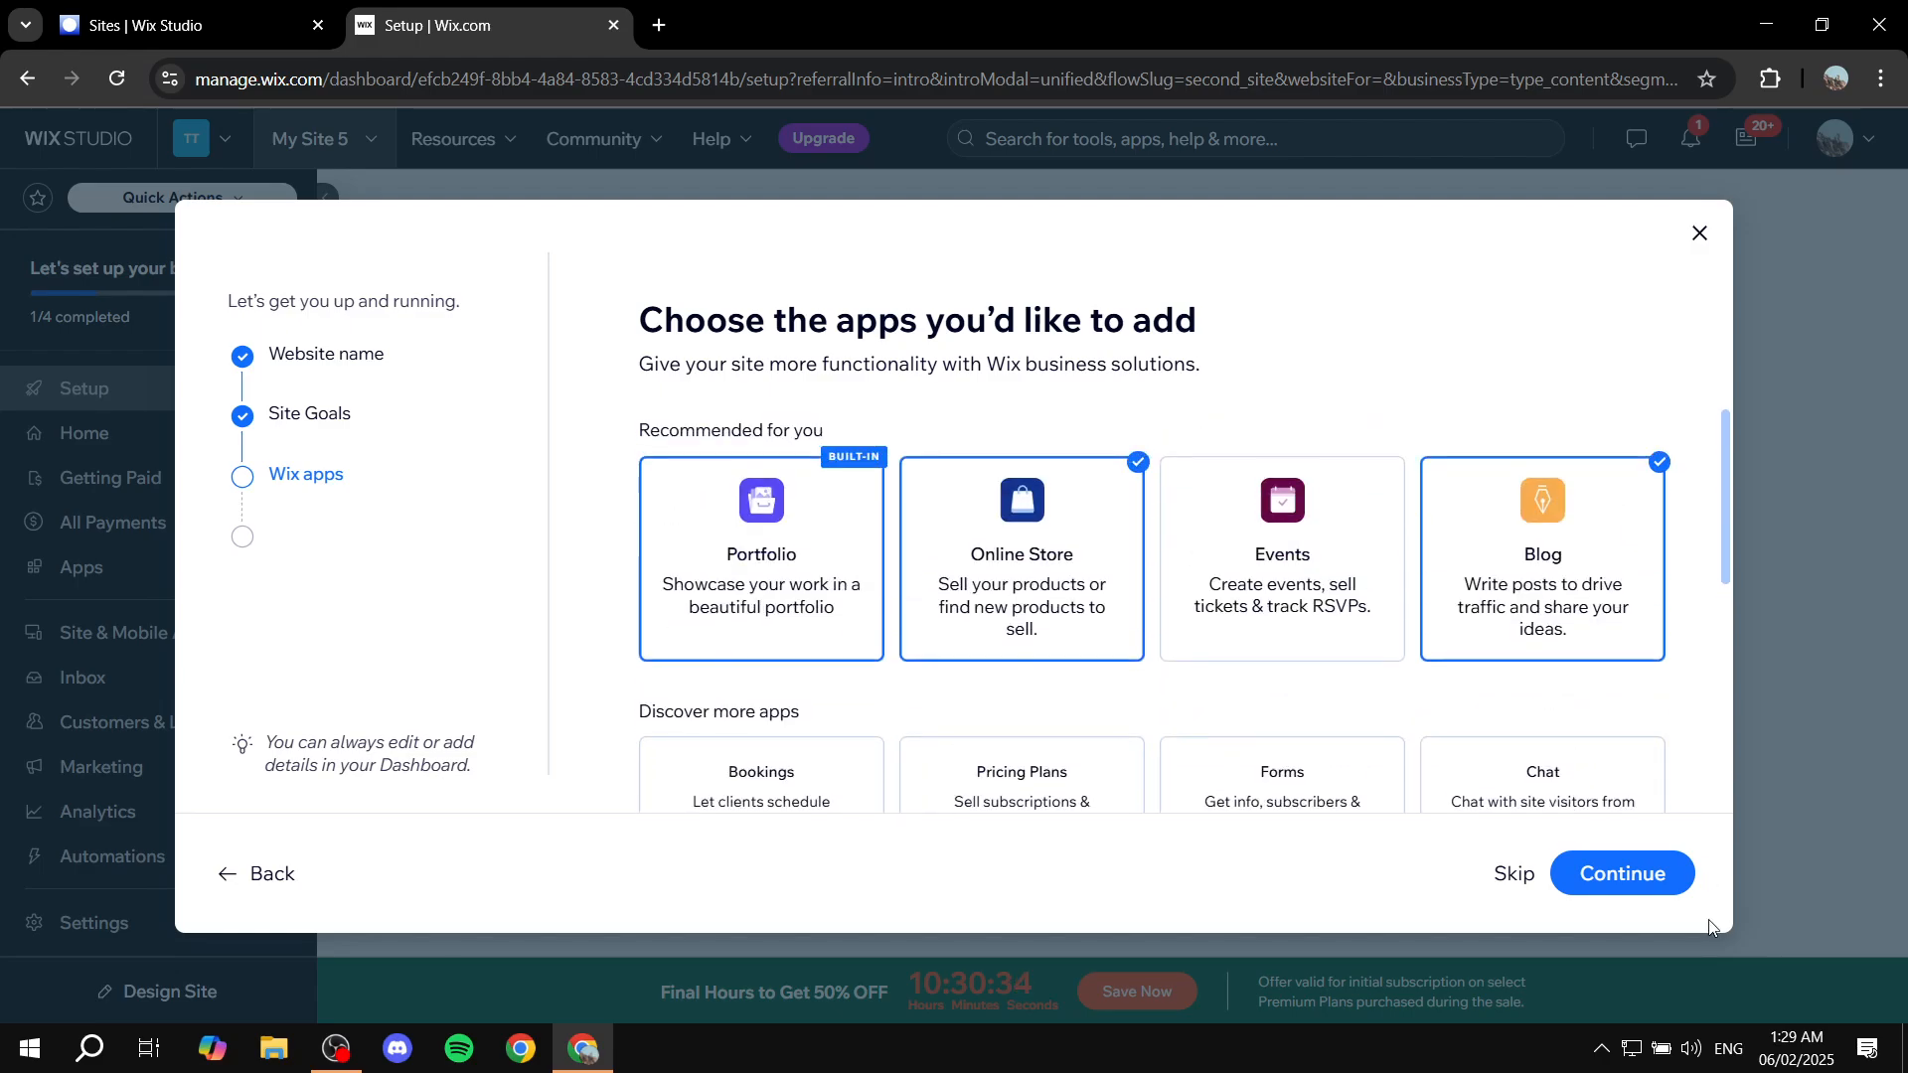
{"action": "left_click", "coordinate": [1633, 881]}
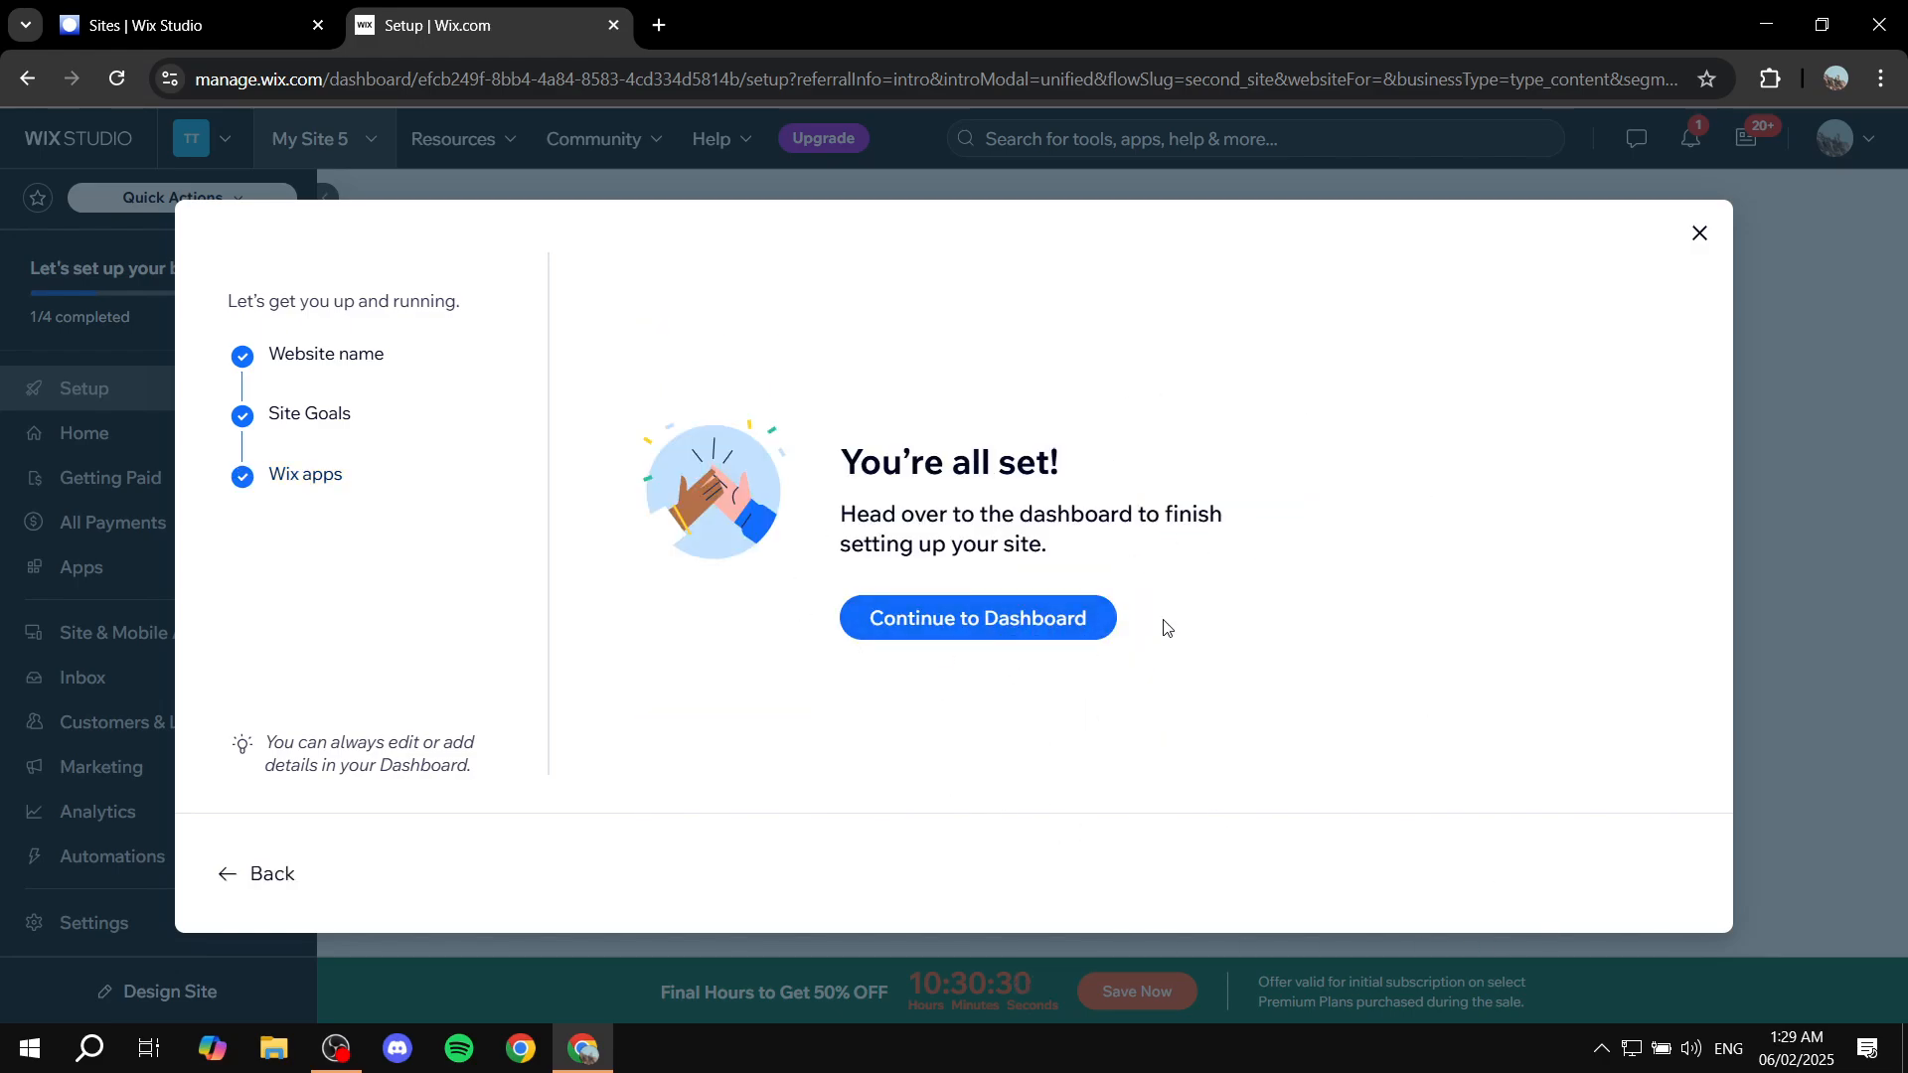
Step: Go to the new site's dashboard and dismiss the 50% OFF sale promotion
{"action": "left_click", "coordinate": [956, 631]}
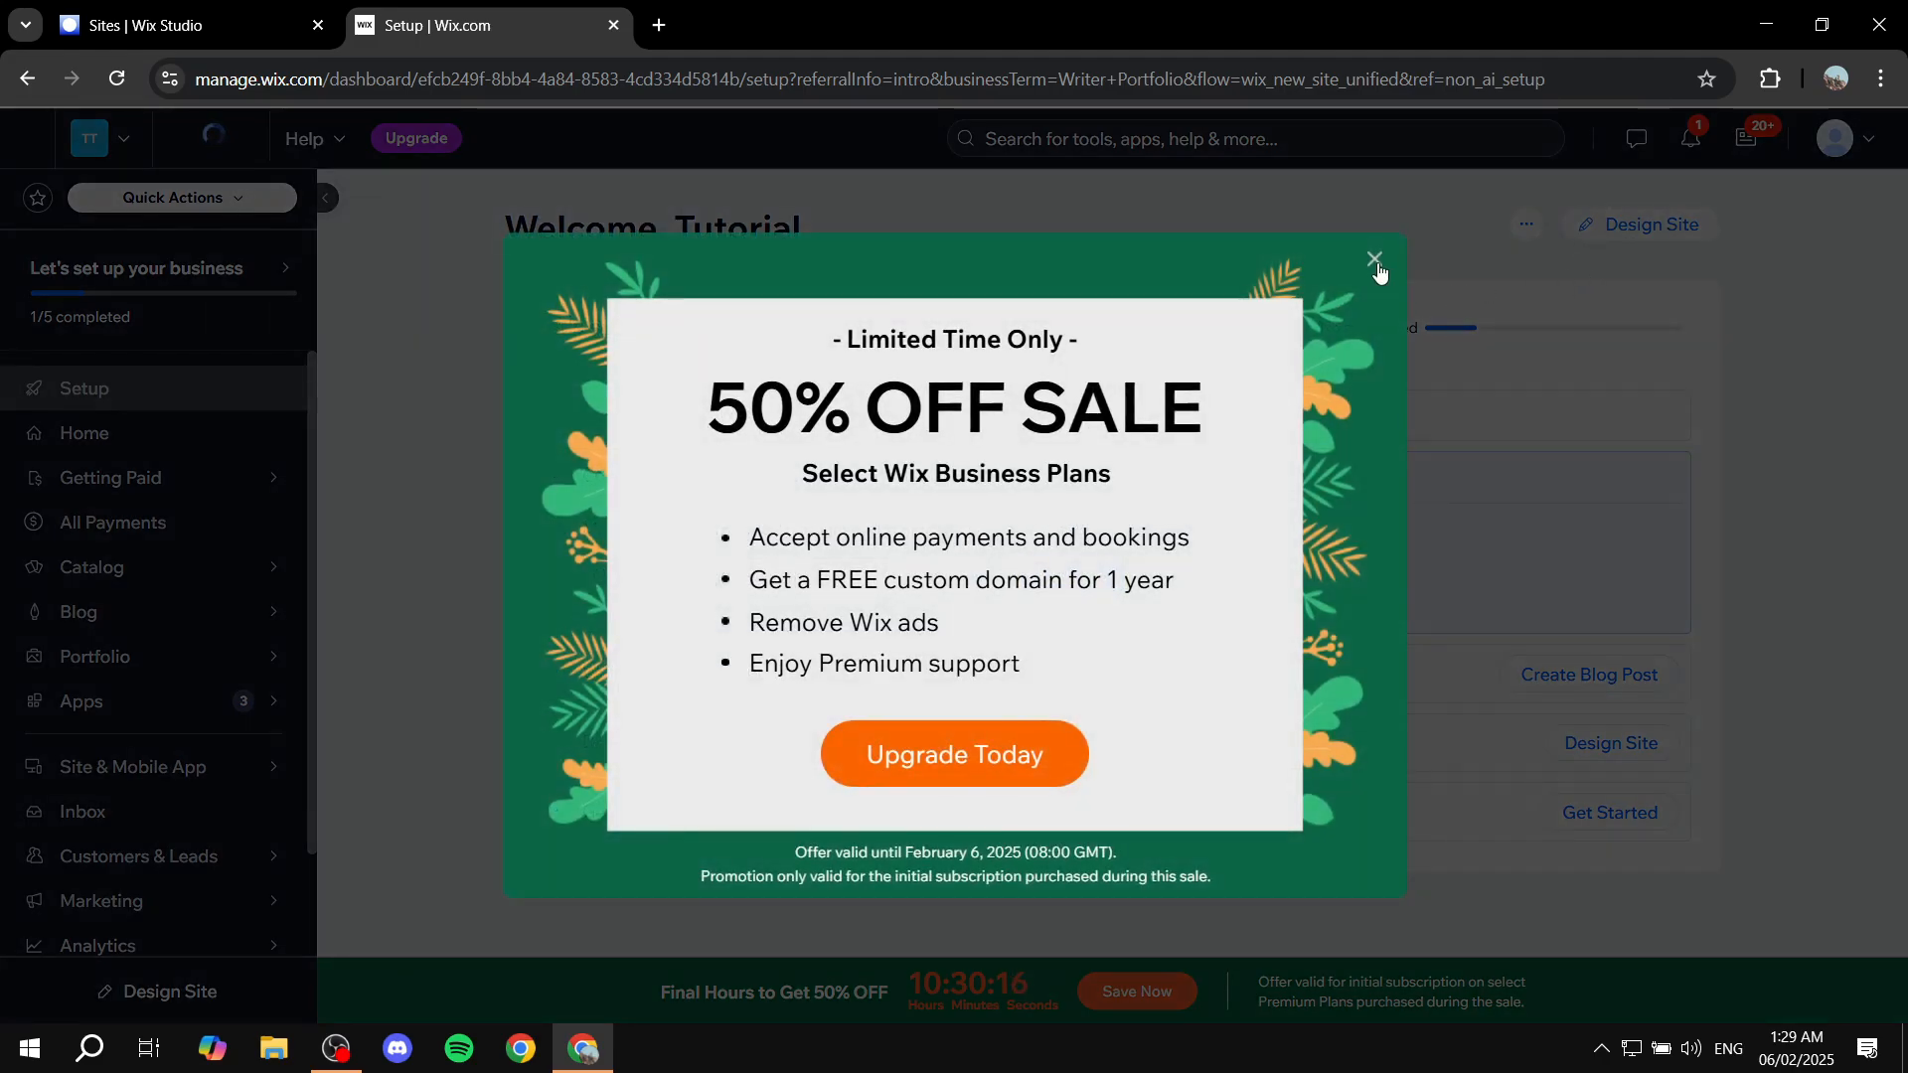
{"action": "left_click", "coordinate": [1376, 261]}
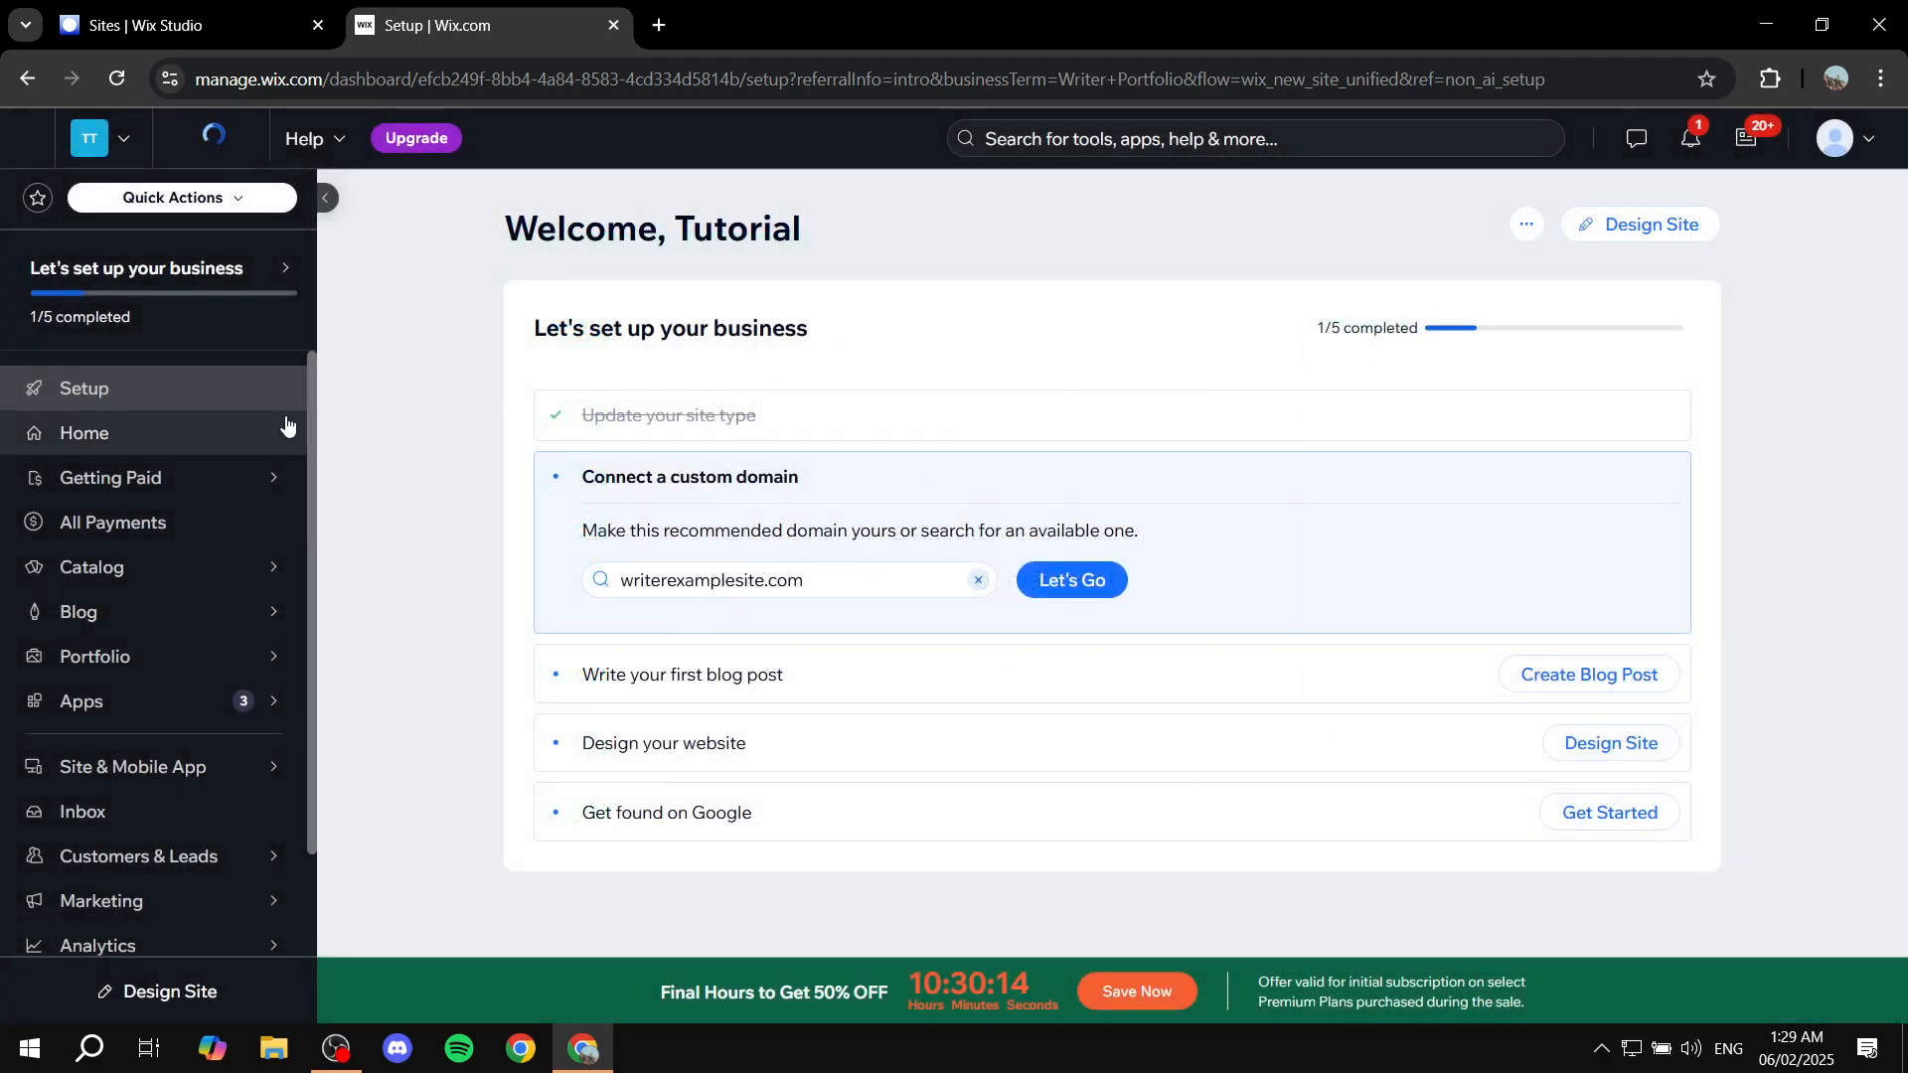
{"action": "mouse_move", "coordinate": [187, 577]}
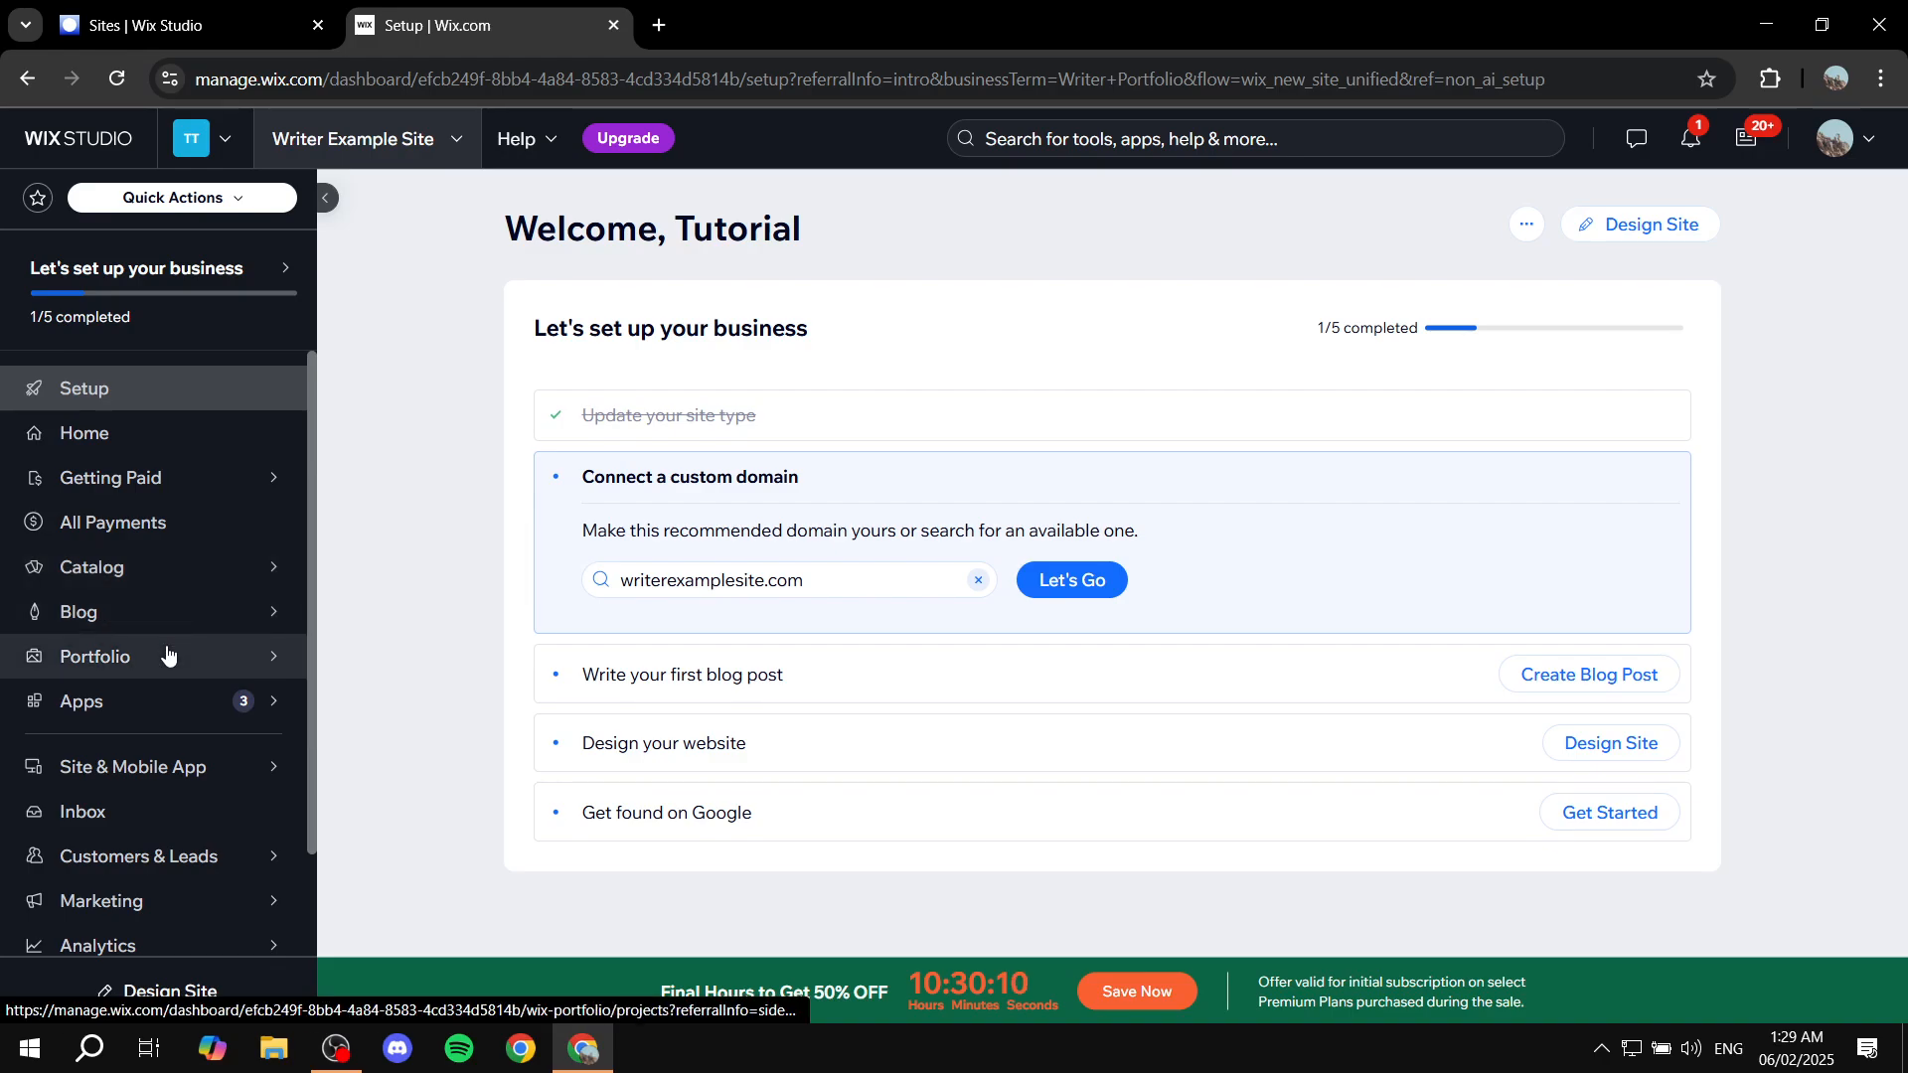
{"action": "mouse_move", "coordinate": [167, 659]}
{"action": "mouse_move", "coordinate": [162, 712]}
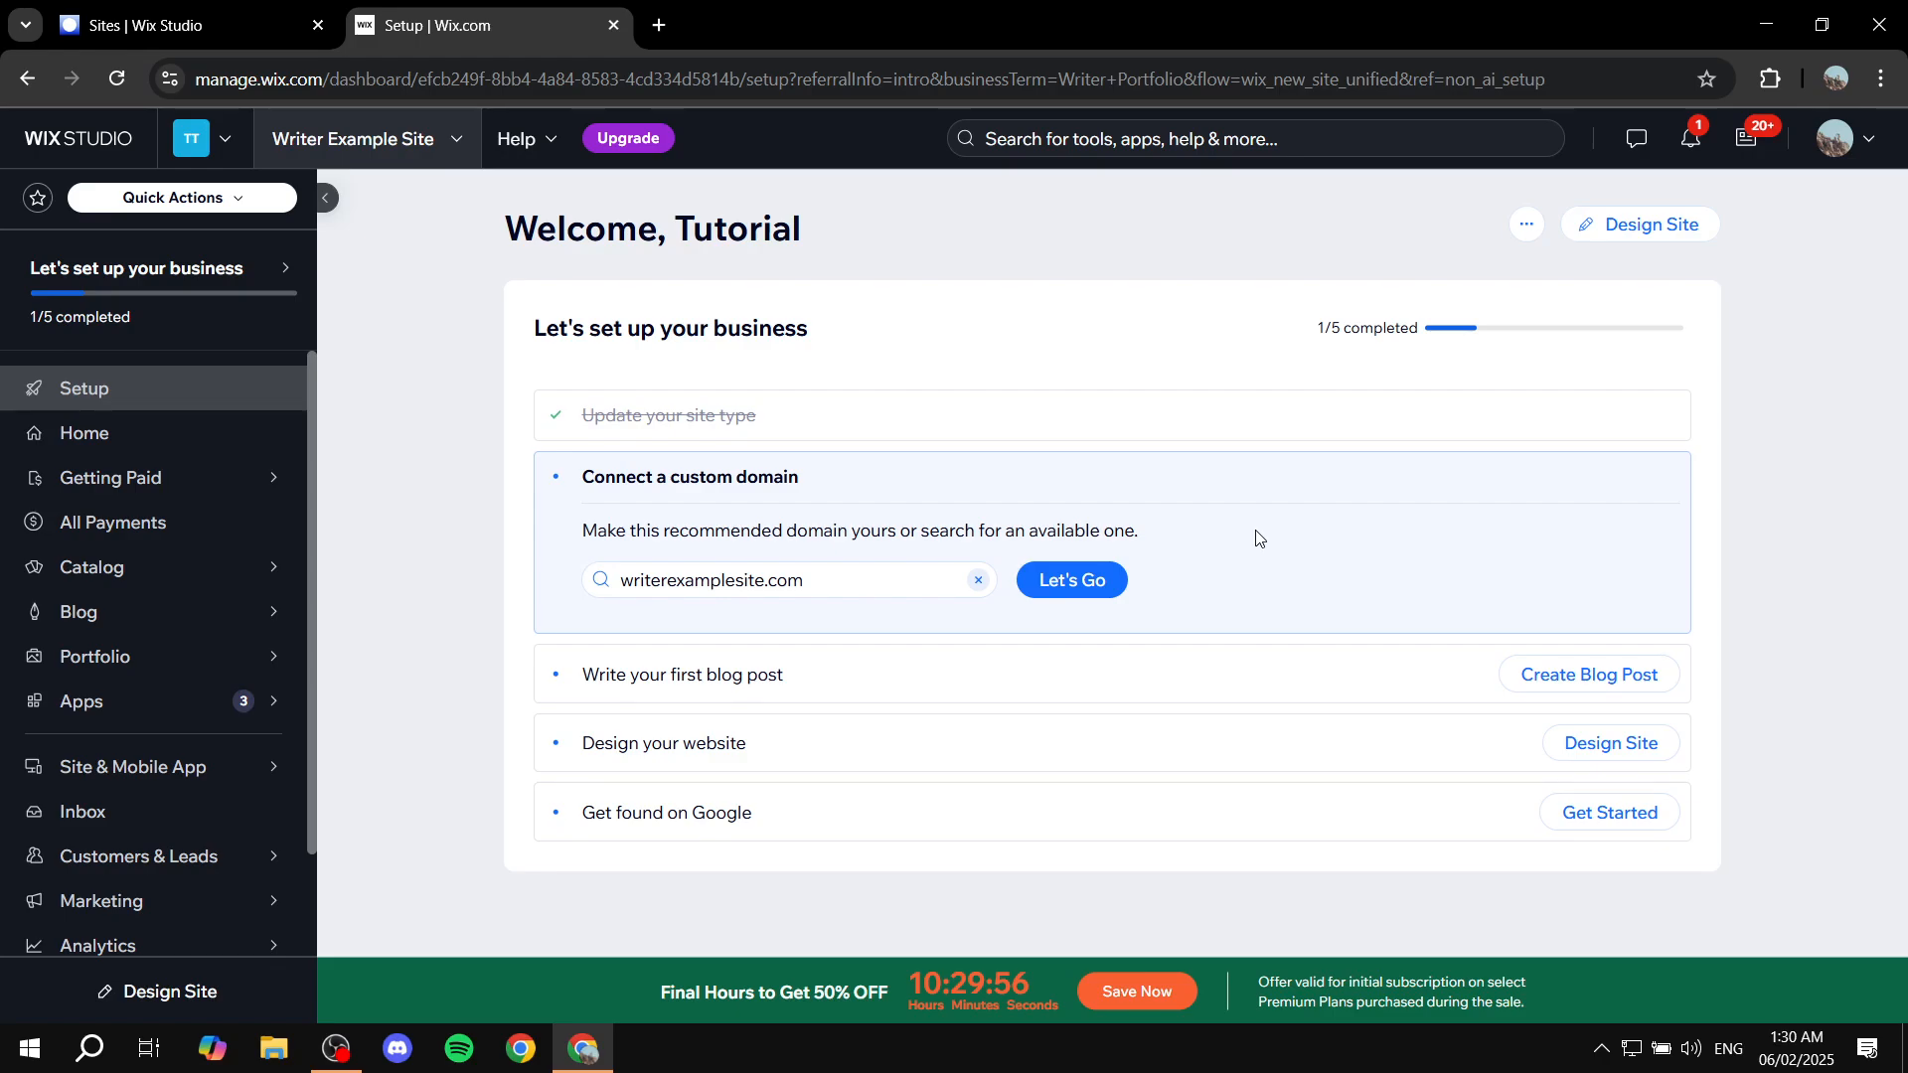
Step: Scroll the dashboard sidebar down and open the site Settings page
{"action": "mouse_move", "coordinate": [239, 636]}
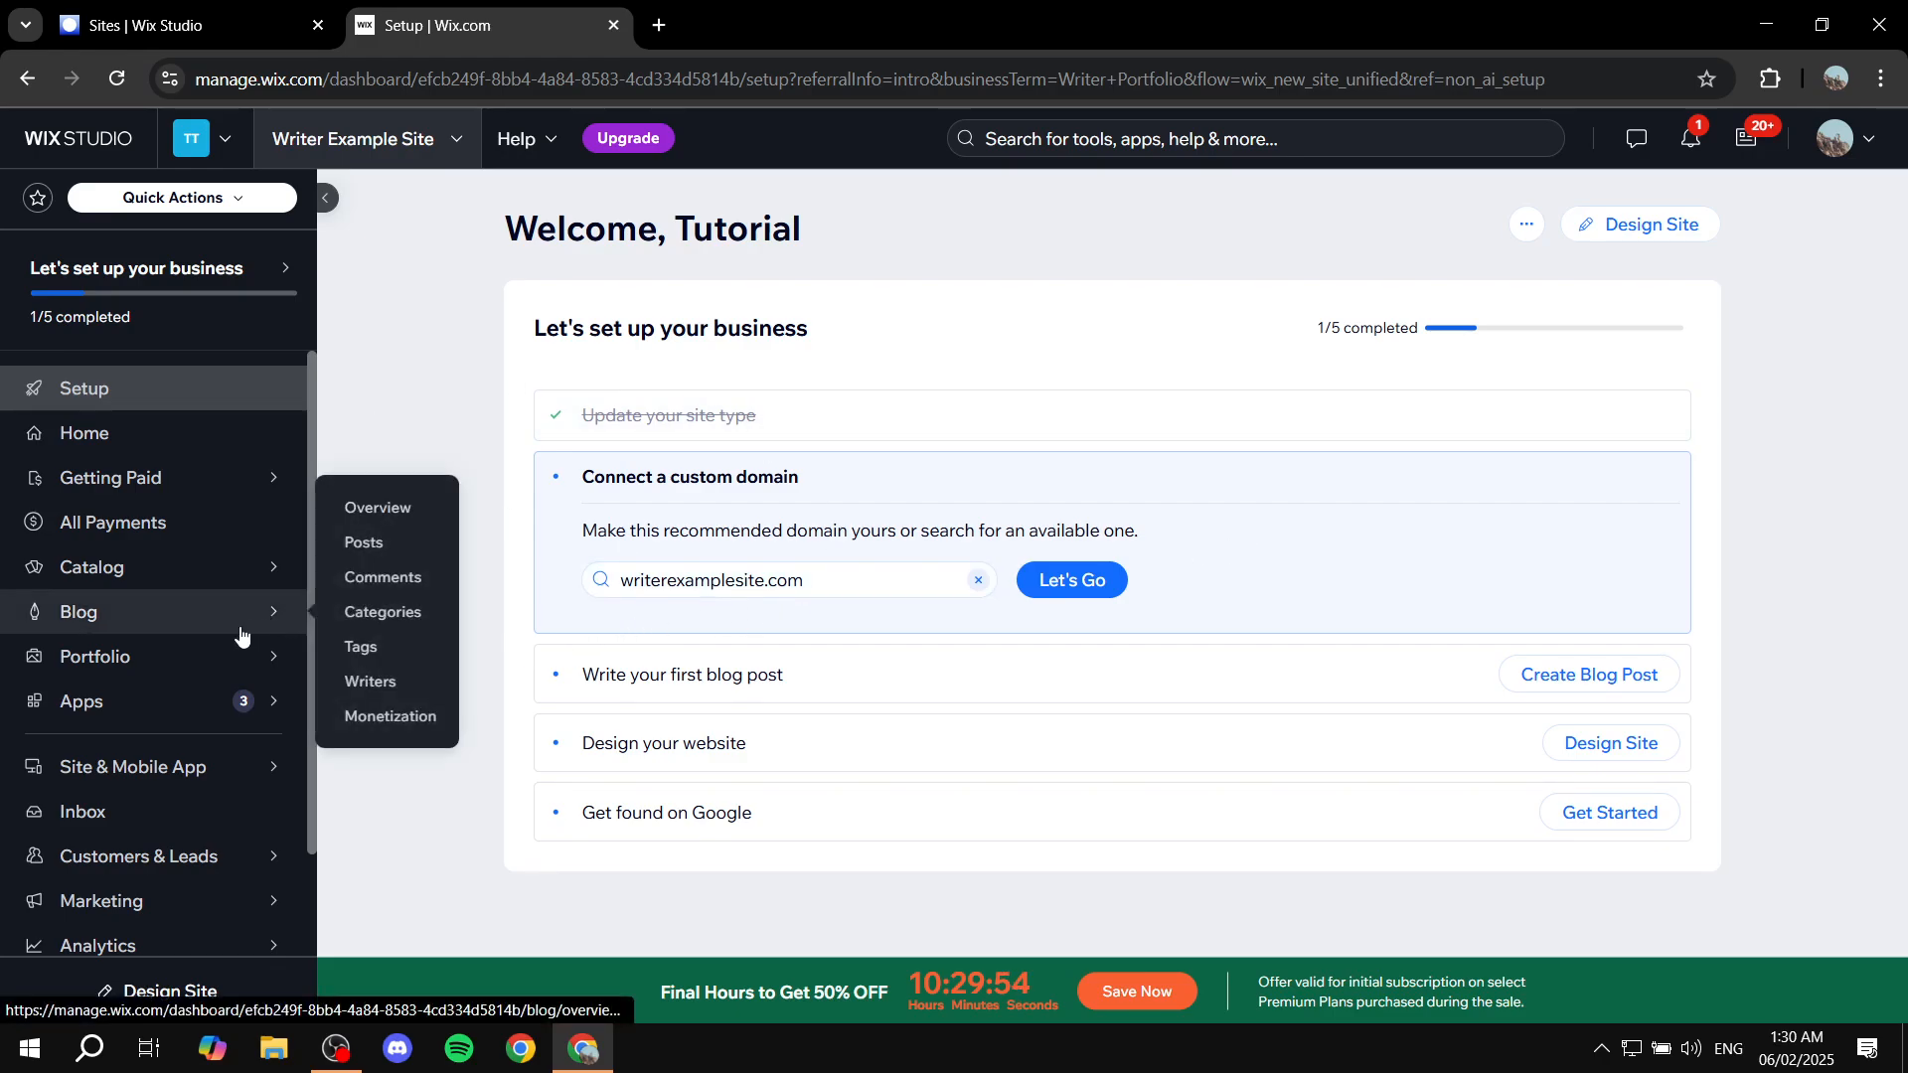
{"action": "scroll", "coordinate": [203, 625], "scroll_direction": "down", "scroll_amount": 1}
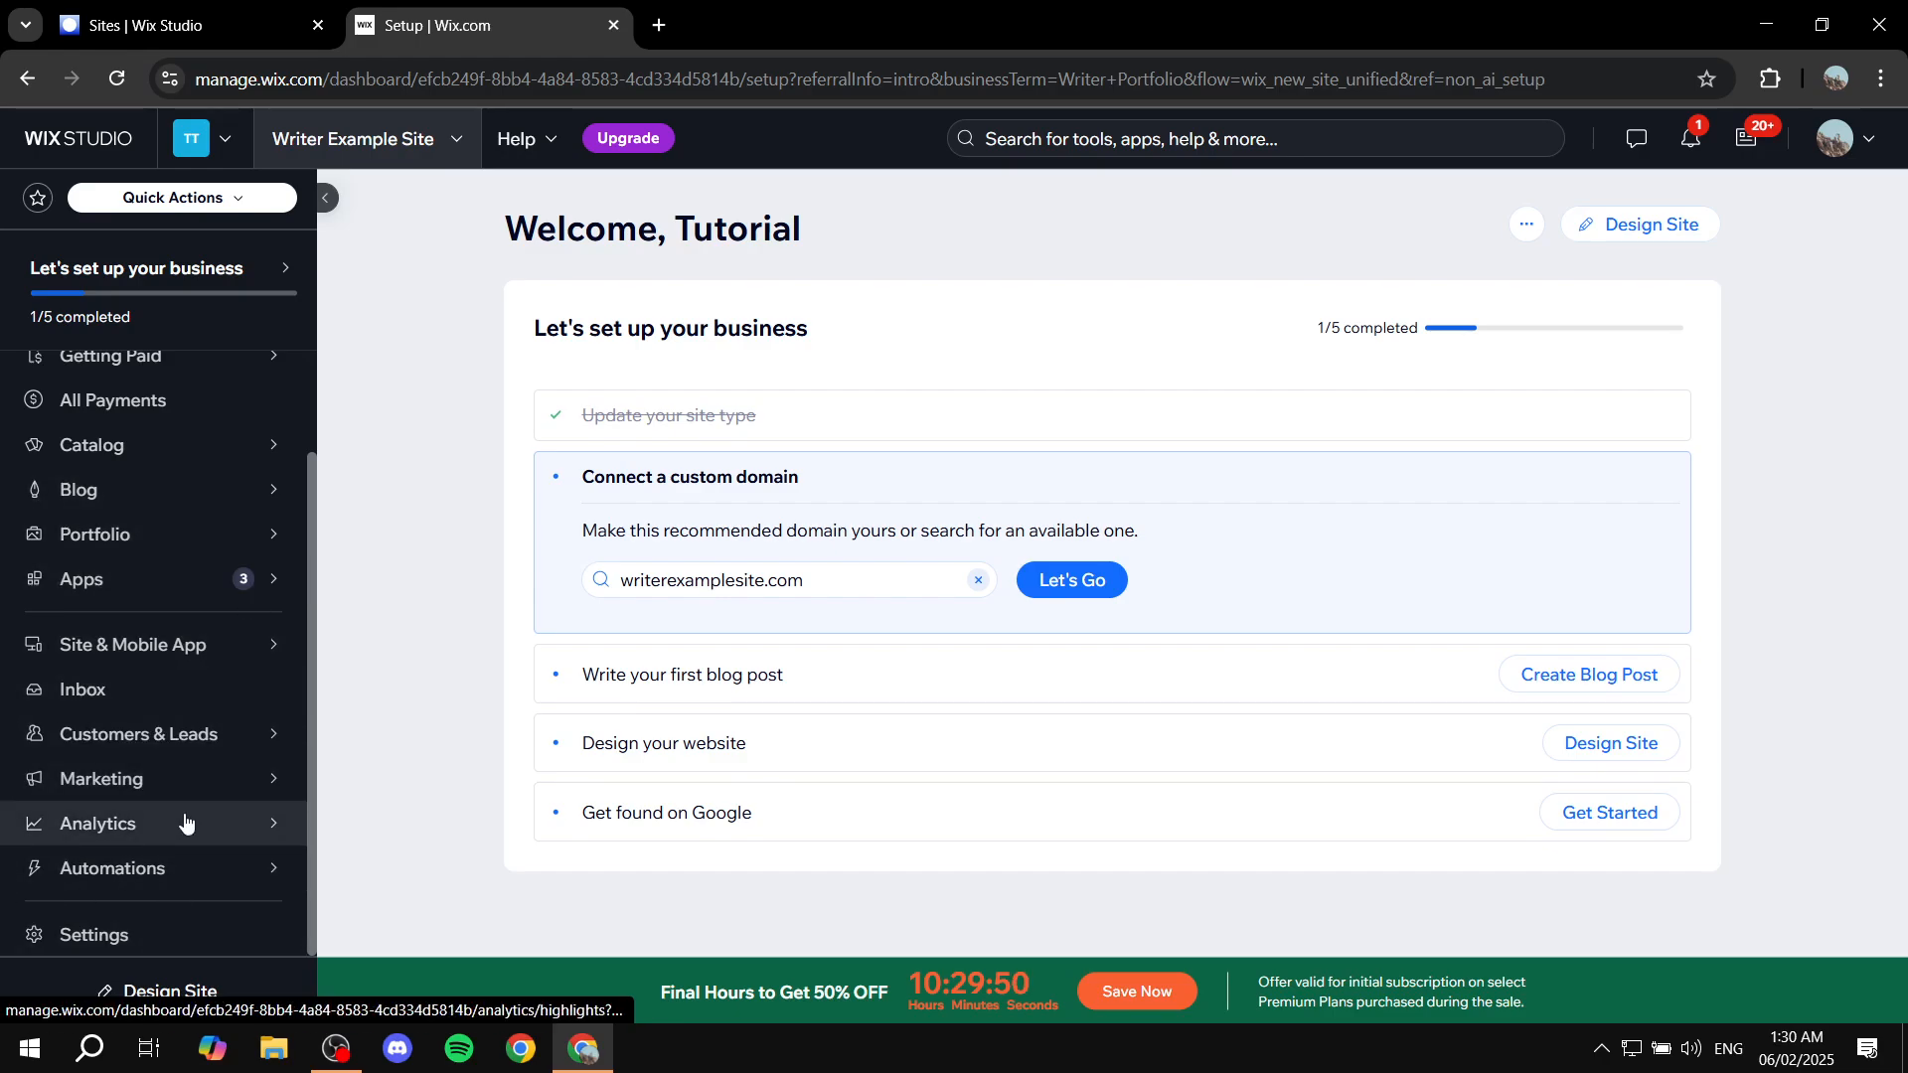
{"action": "scroll", "coordinate": [184, 825], "scroll_direction": "up", "scroll_amount": 1}
{"action": "mouse_move", "coordinate": [170, 656]}
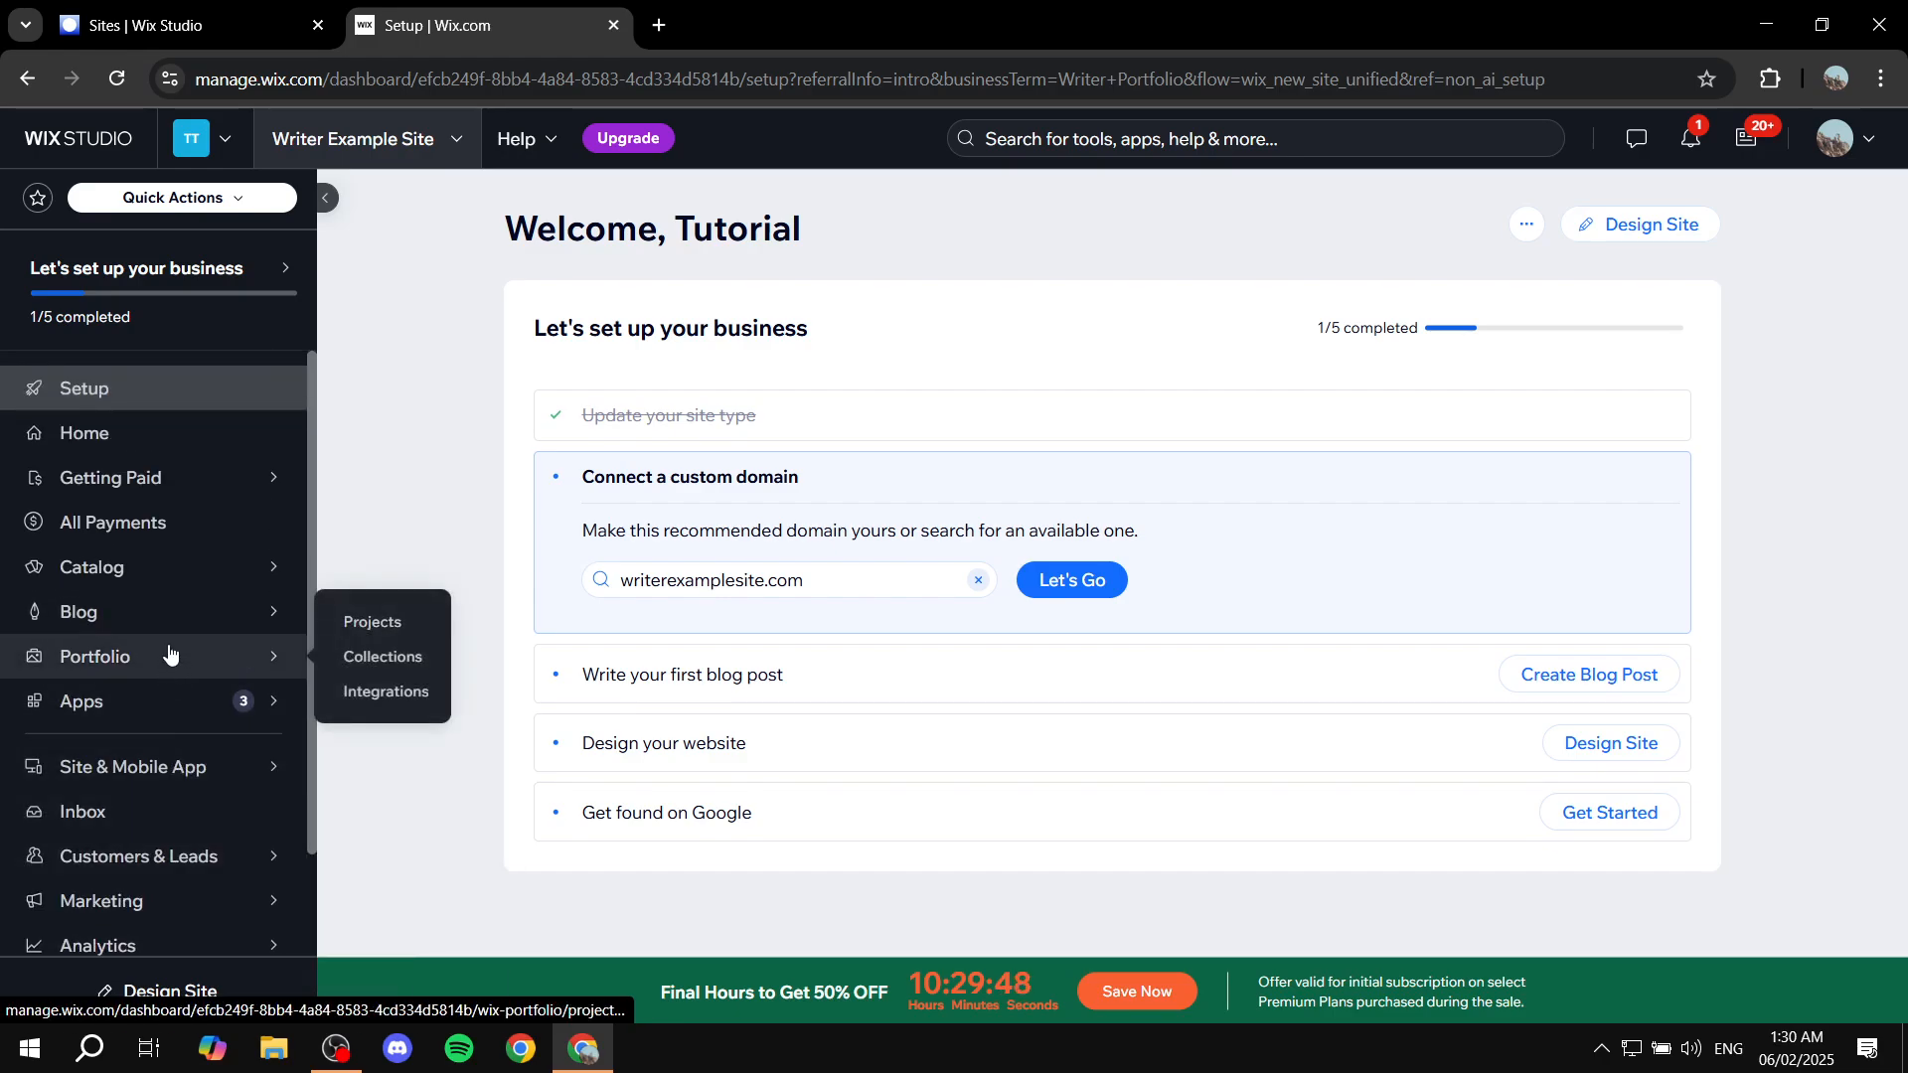
{"action": "scroll", "coordinate": [169, 656], "scroll_direction": "down", "scroll_amount": 1}
{"action": "scroll", "coordinate": [169, 656], "scroll_direction": "down", "scroll_amount": 1}
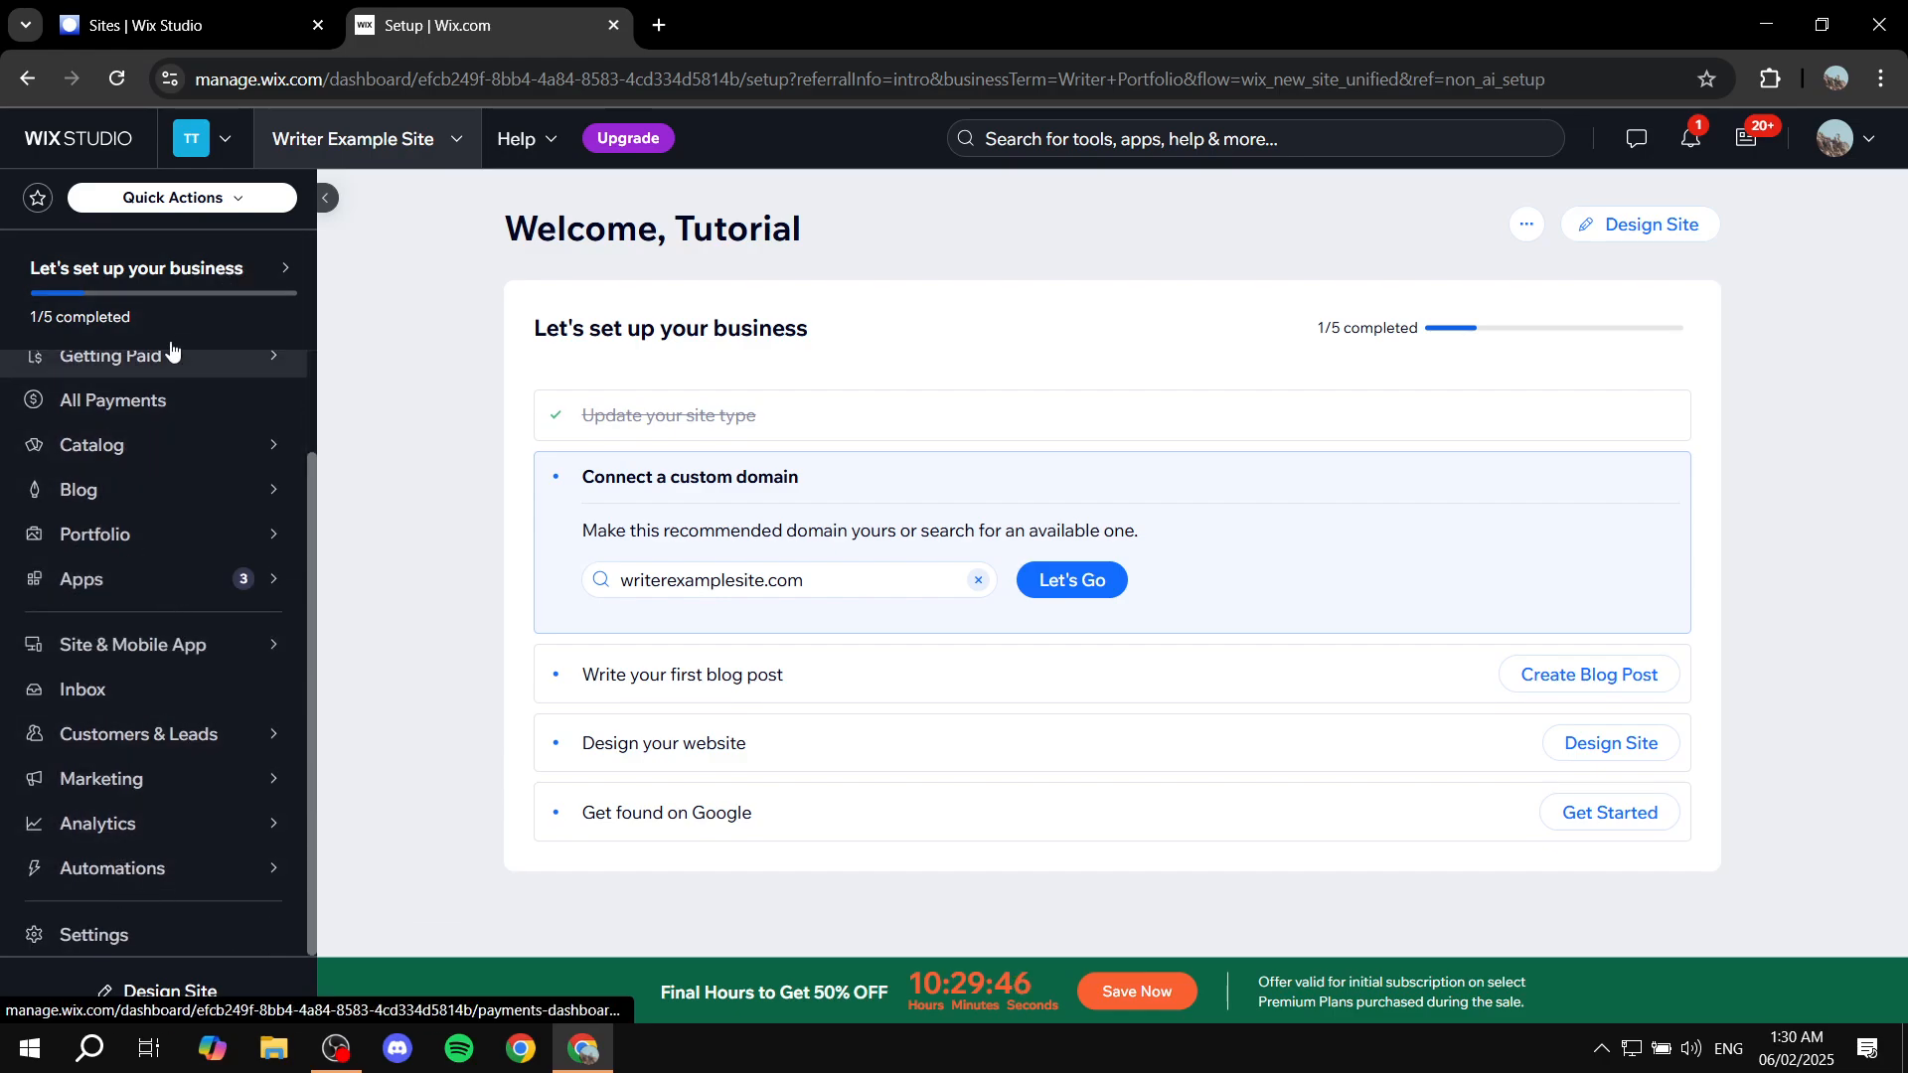
{"action": "left_click", "coordinate": [123, 940]}
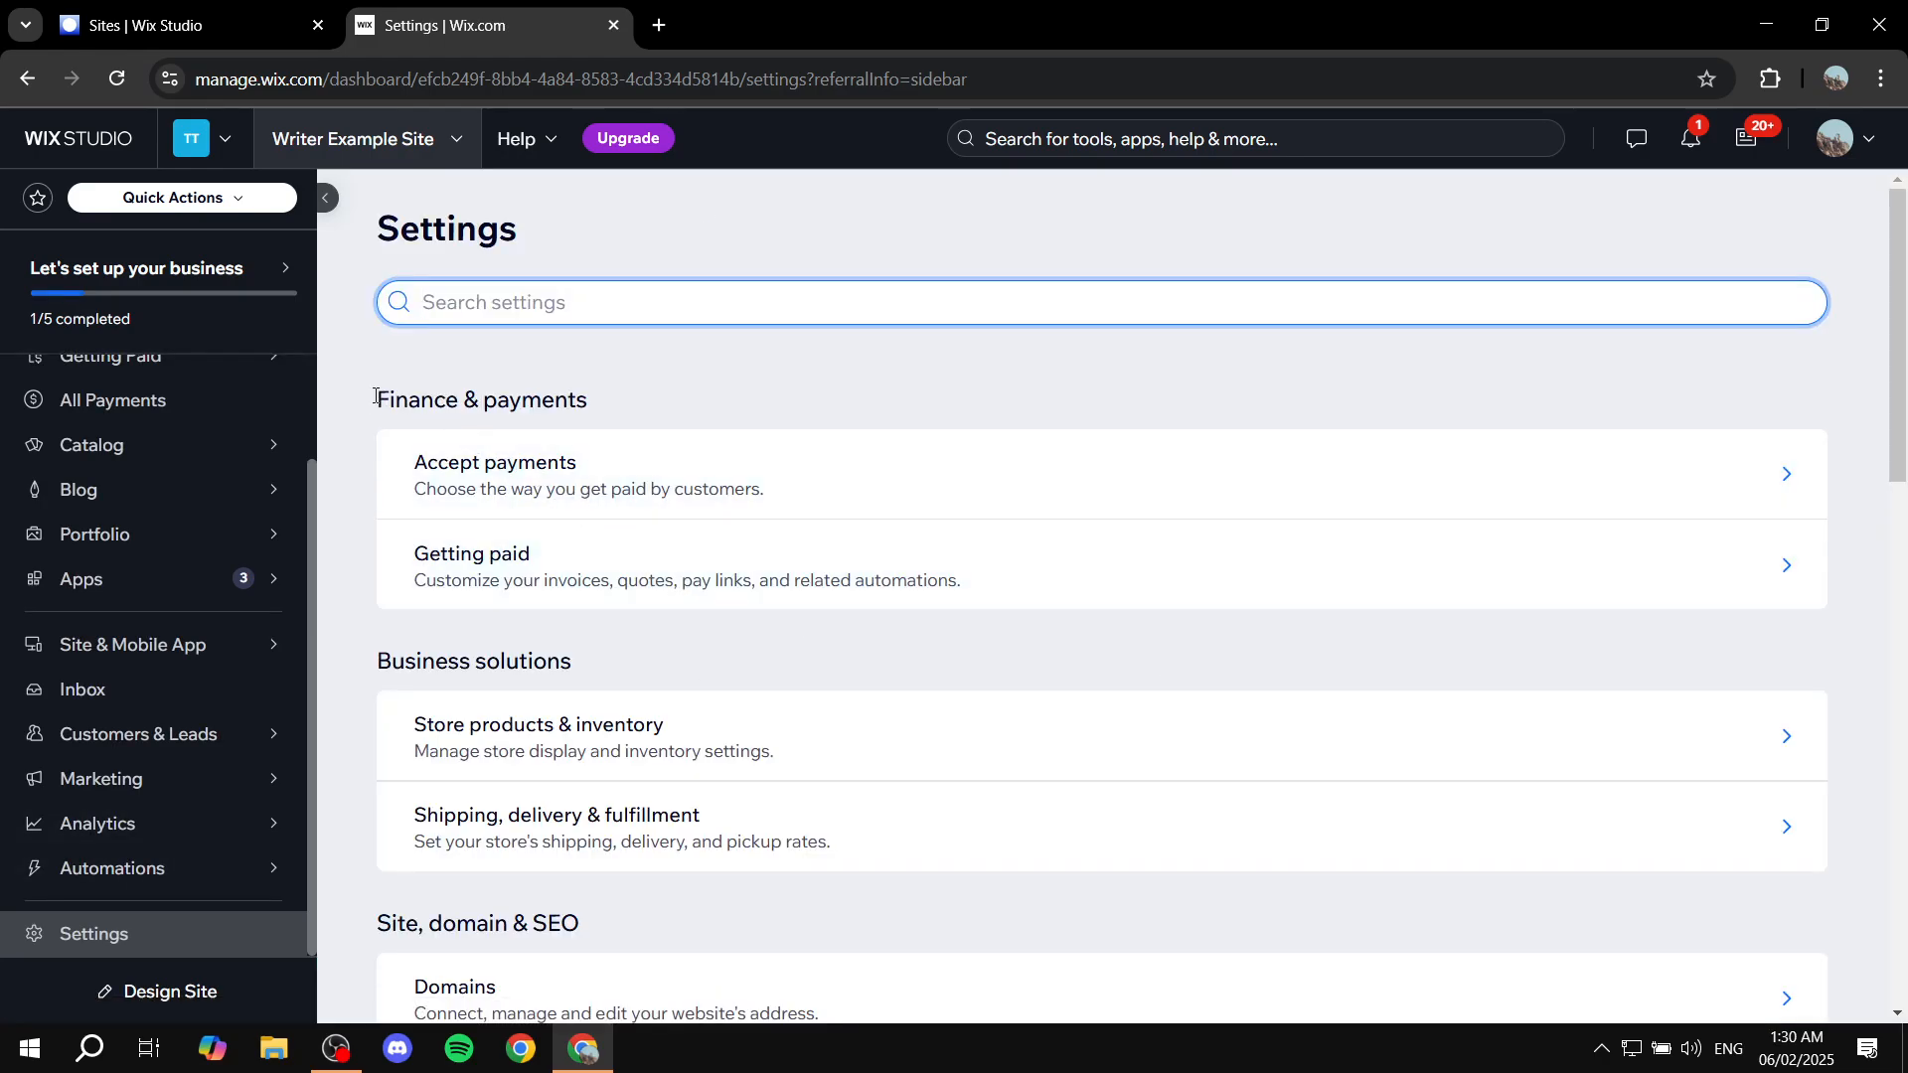
Step: Open Accept payments under the Finance & payments section of Settings
{"action": "left_click_drag", "start_coordinate": [376, 396], "coordinate": [665, 402]}
{"action": "left_click", "coordinate": [666, 402]}
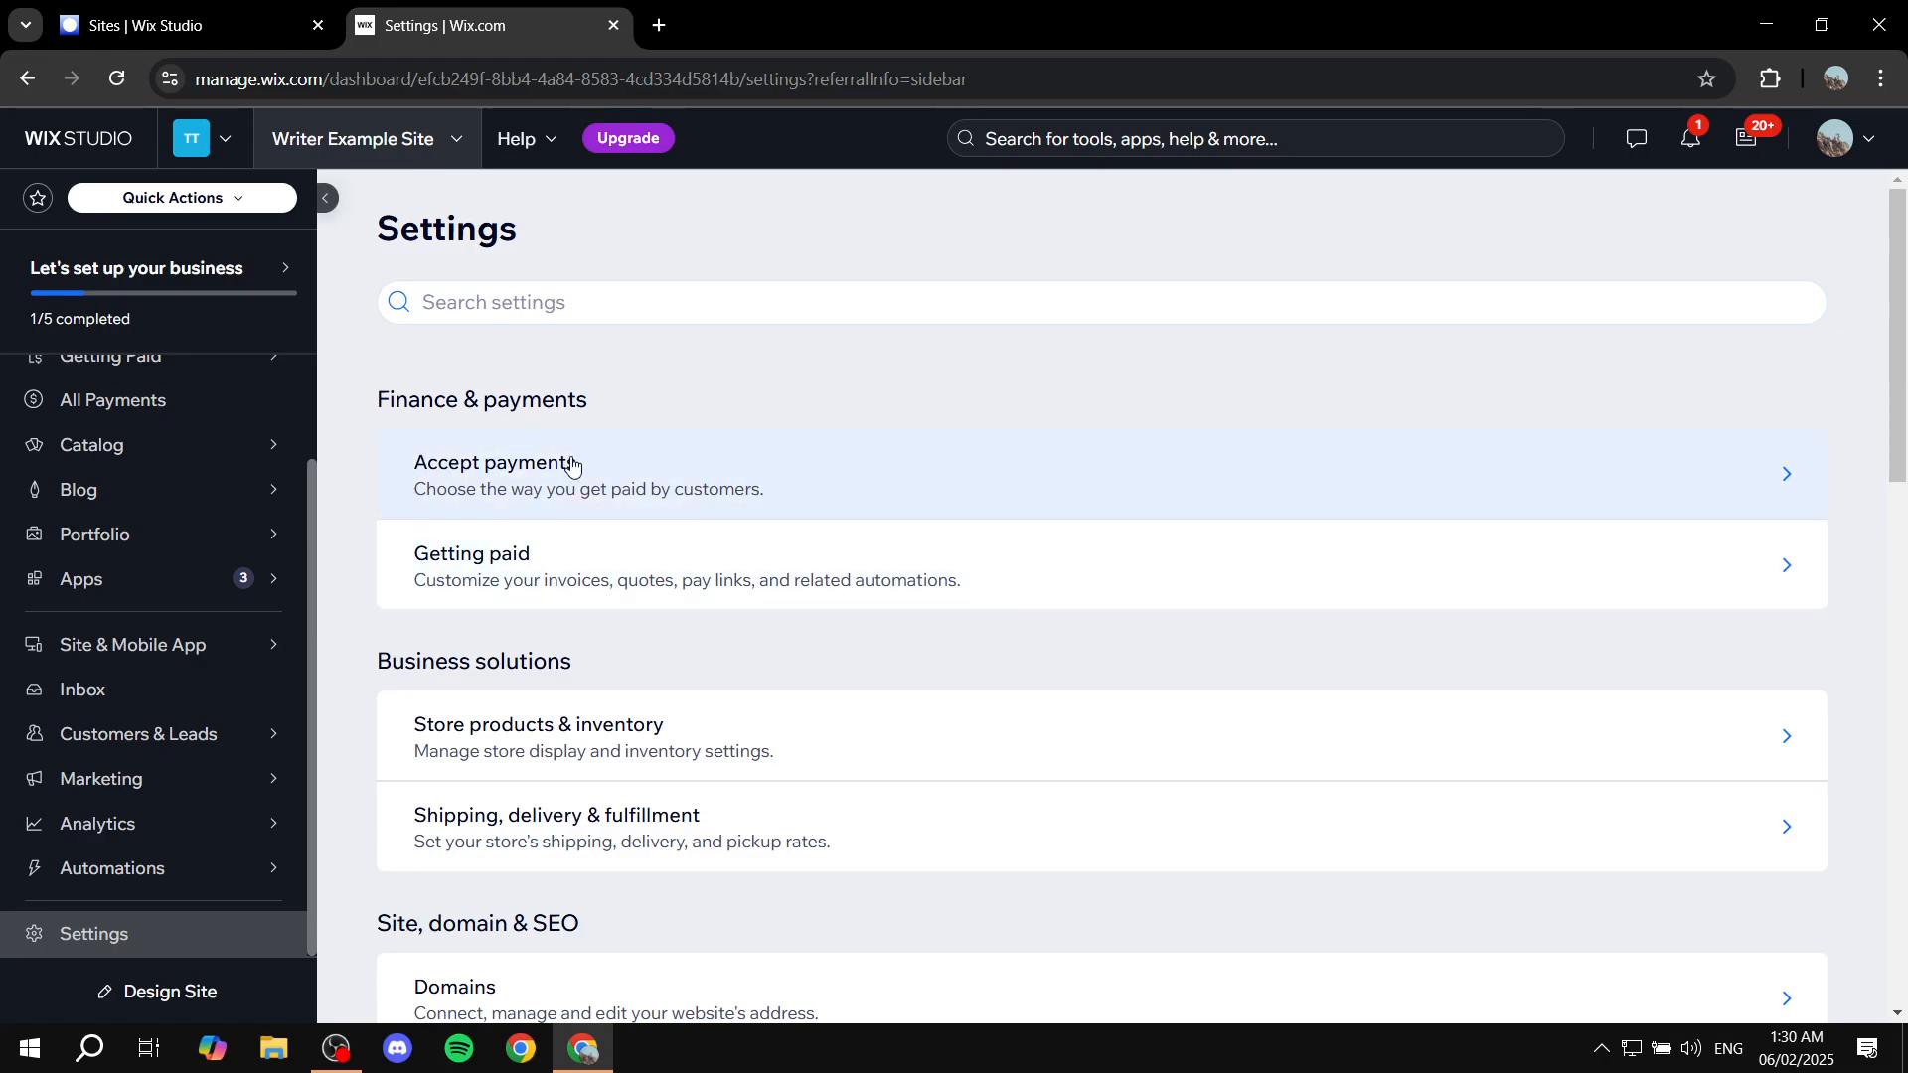
{"action": "left_click", "coordinate": [696, 481]}
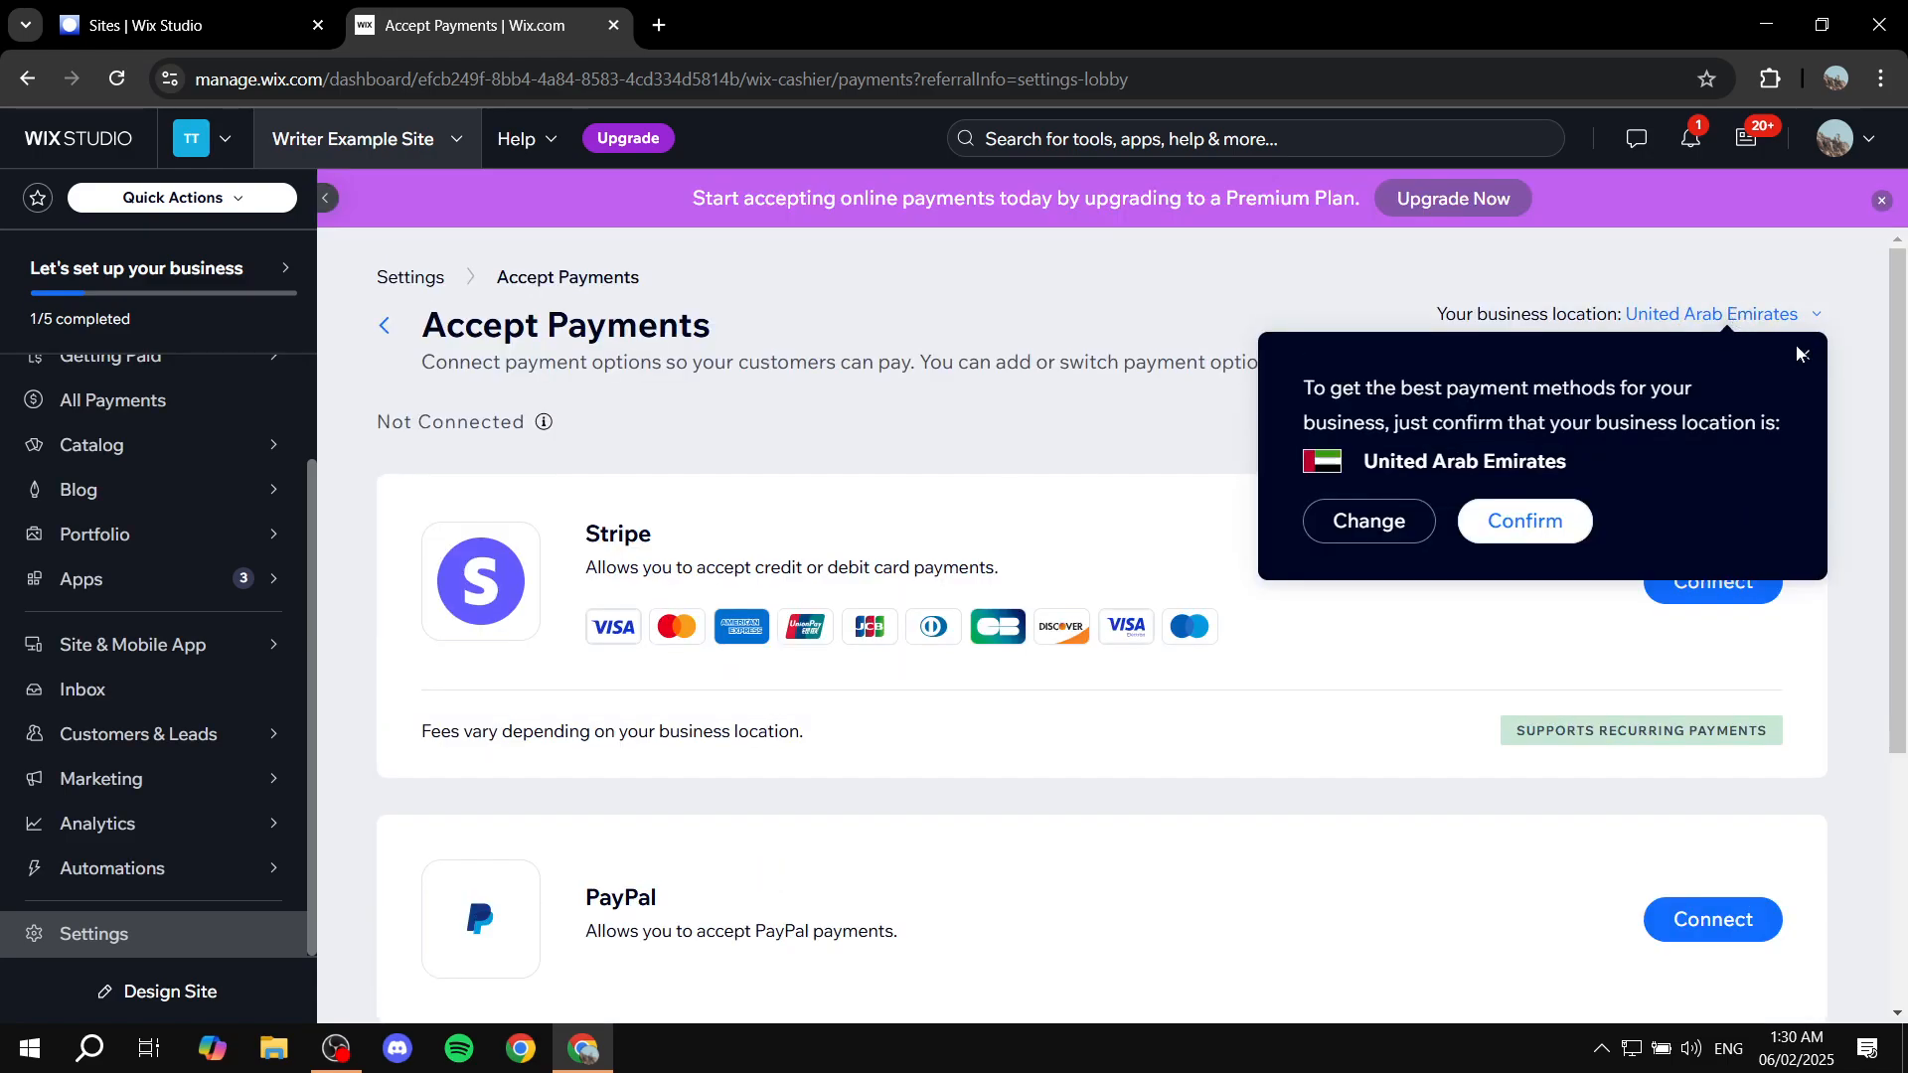
Step: Close the business-location prompt and check the location shows United Arab Emirates
{"action": "left_click", "coordinate": [1804, 355]}
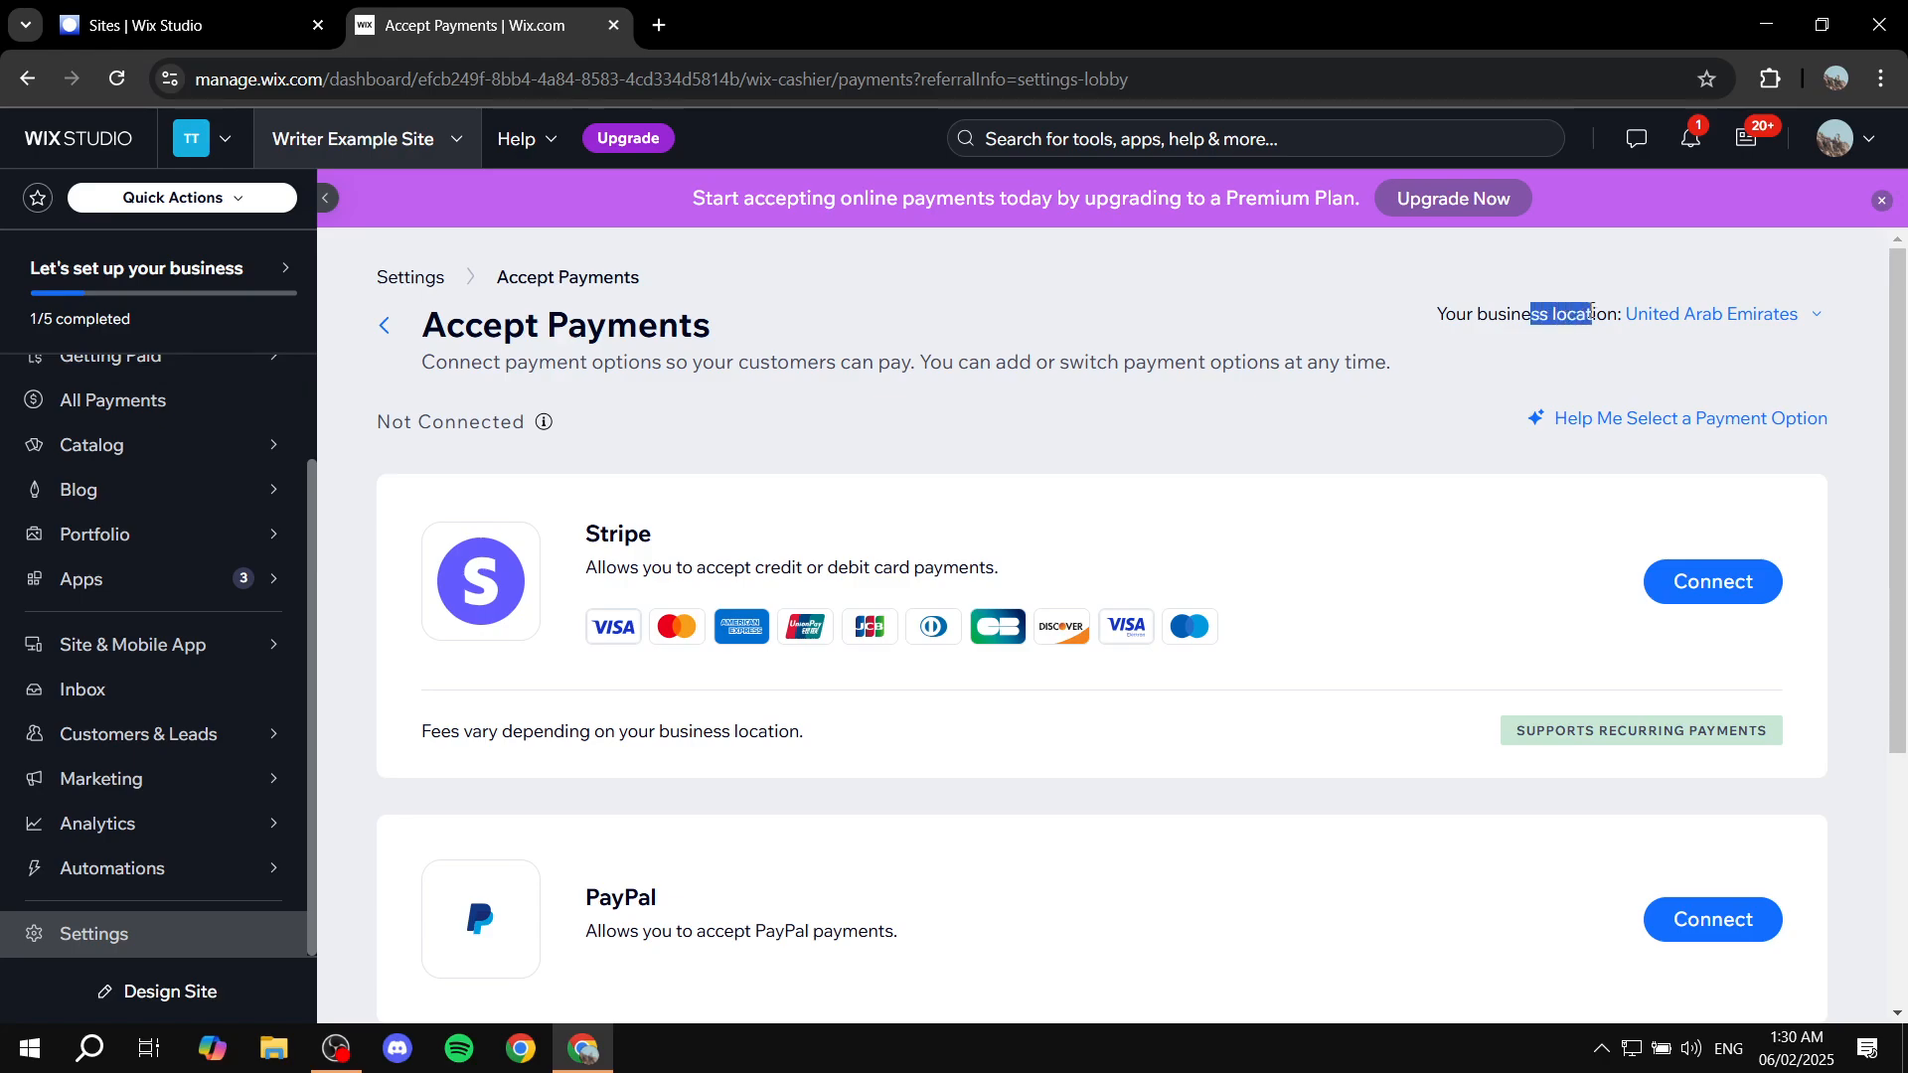
{"action": "left_click_drag", "start_coordinate": [1436, 316], "coordinate": [1600, 317]}
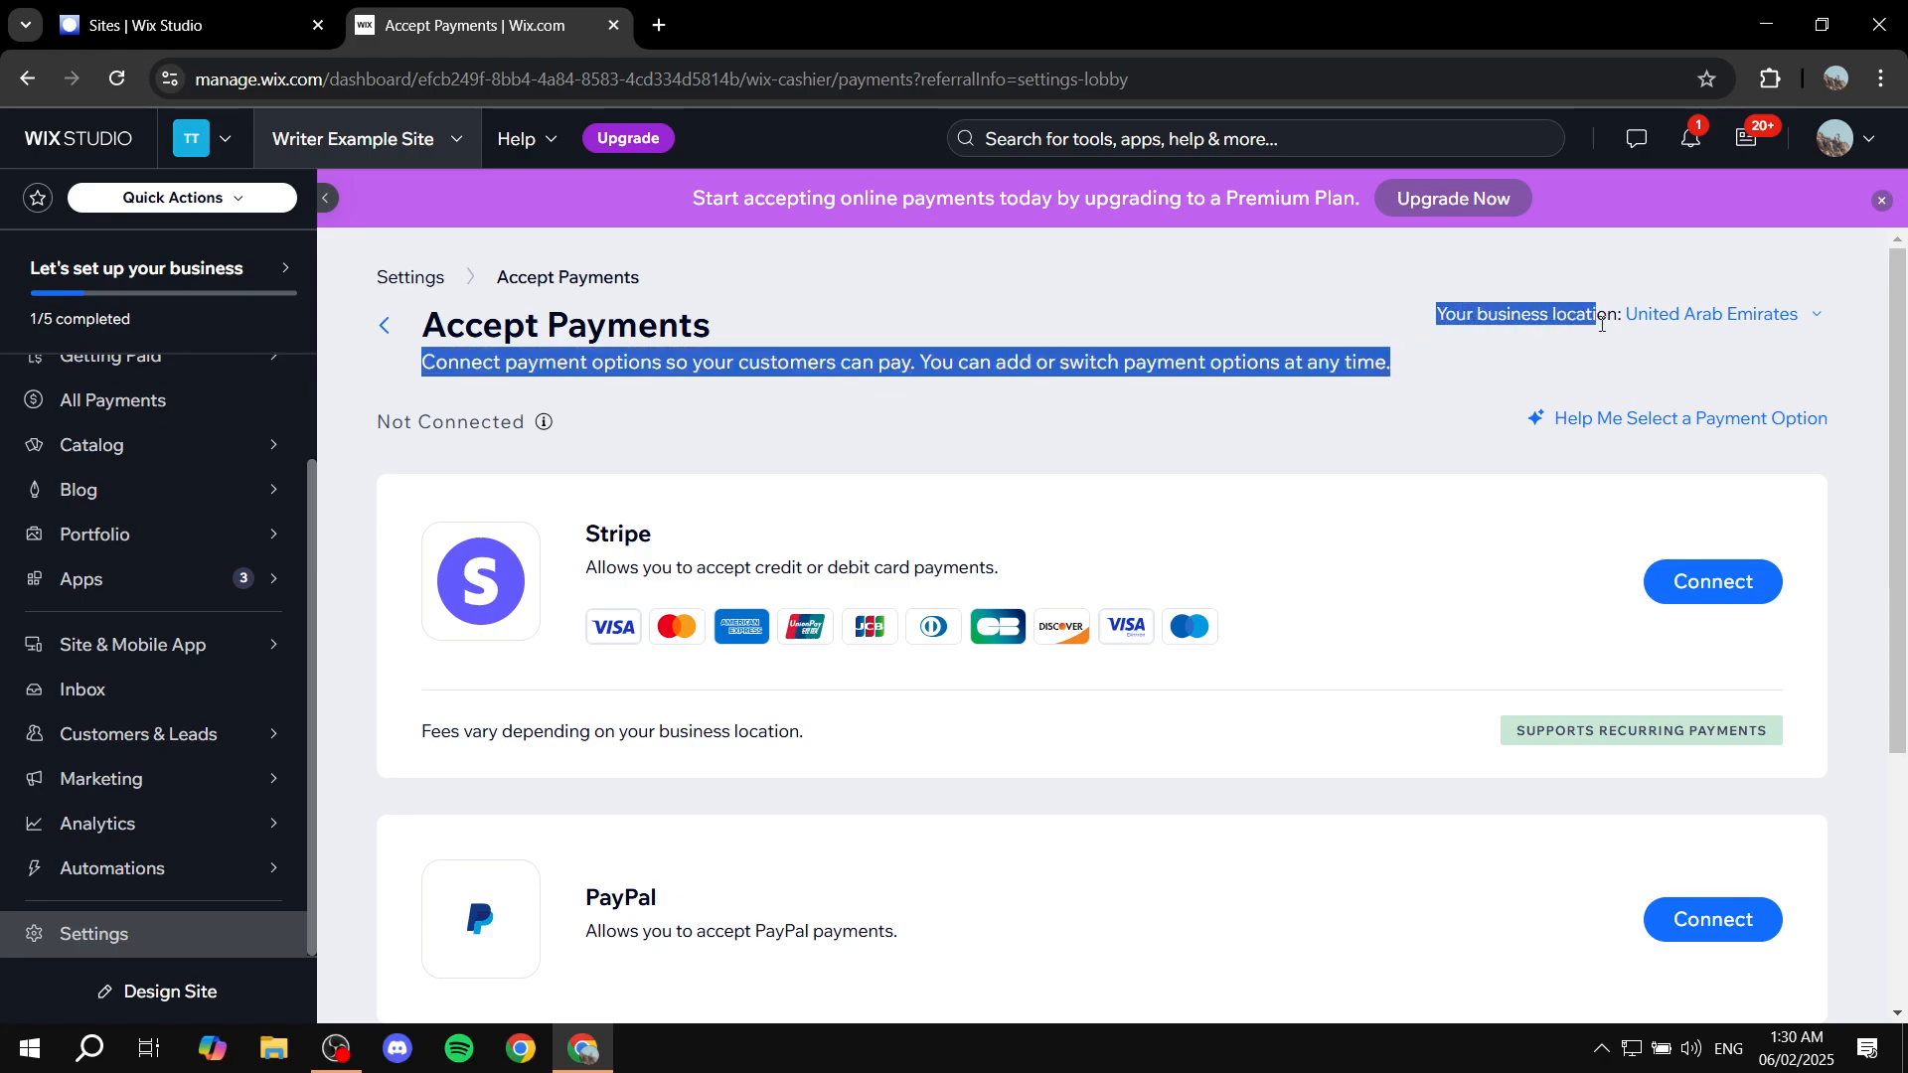
{"action": "left_click", "coordinate": [1607, 338]}
{"action": "left_click_drag", "start_coordinate": [1437, 318], "coordinate": [1605, 317]}
{"action": "left_click", "coordinate": [1610, 346]}
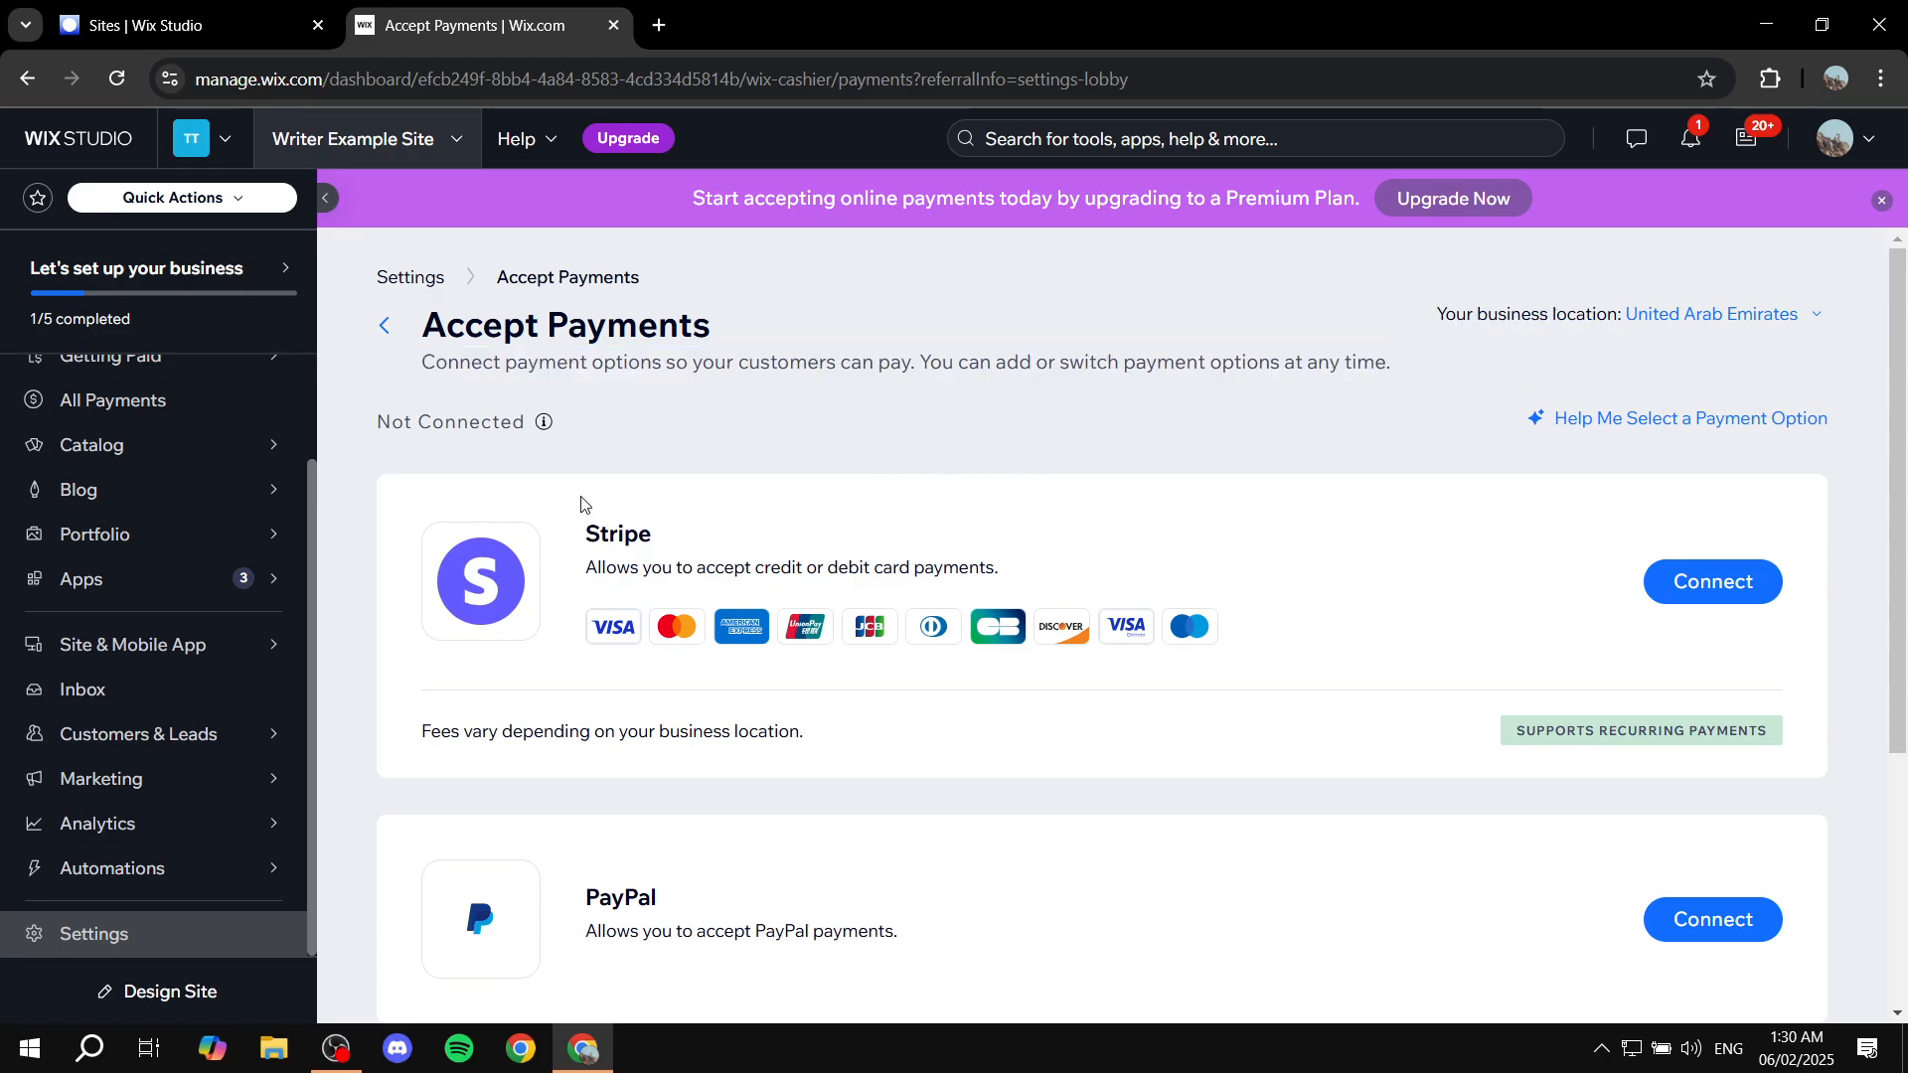
Step: Look through the unconnected Stripe, PayPal and Manual Payments cards
{"action": "scroll", "coordinate": [717, 546], "scroll_direction": "down", "scroll_amount": 4}
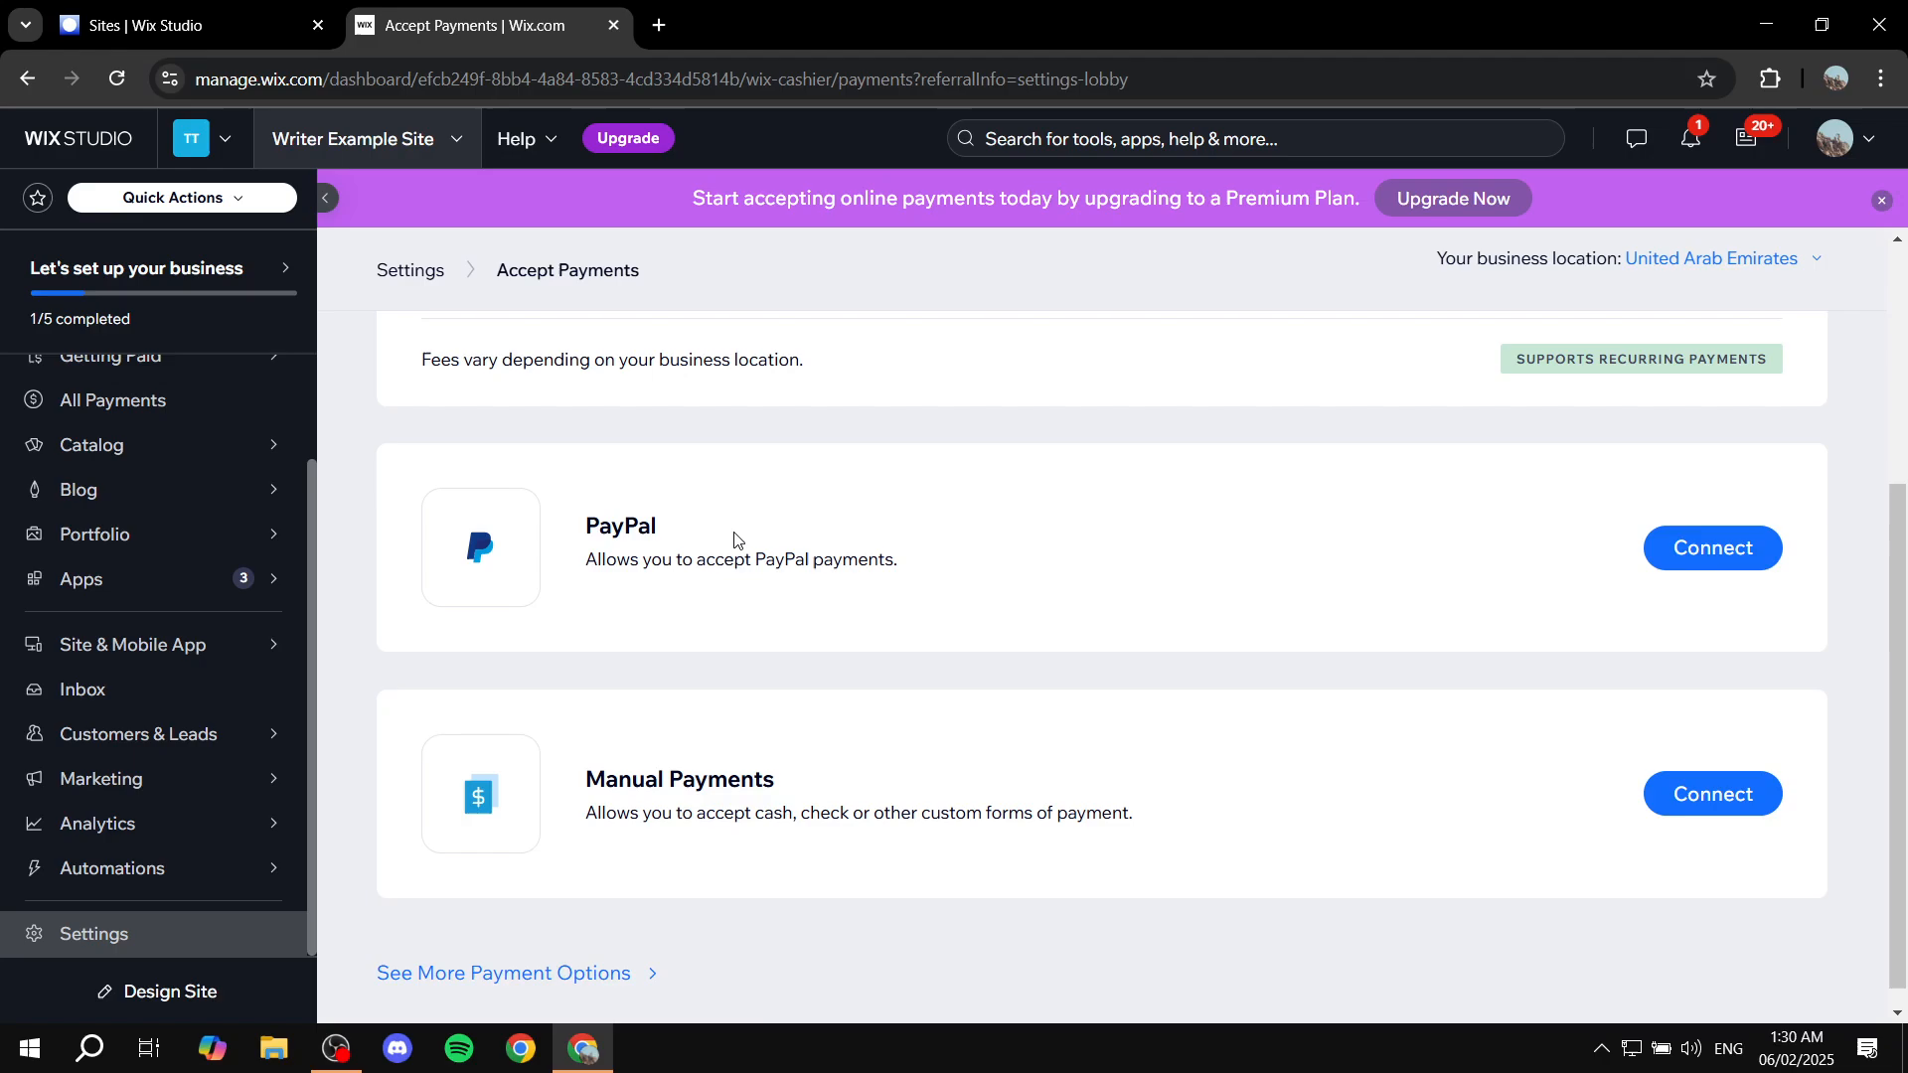
{"action": "scroll", "coordinate": [735, 540], "scroll_direction": "up", "scroll_amount": 3}
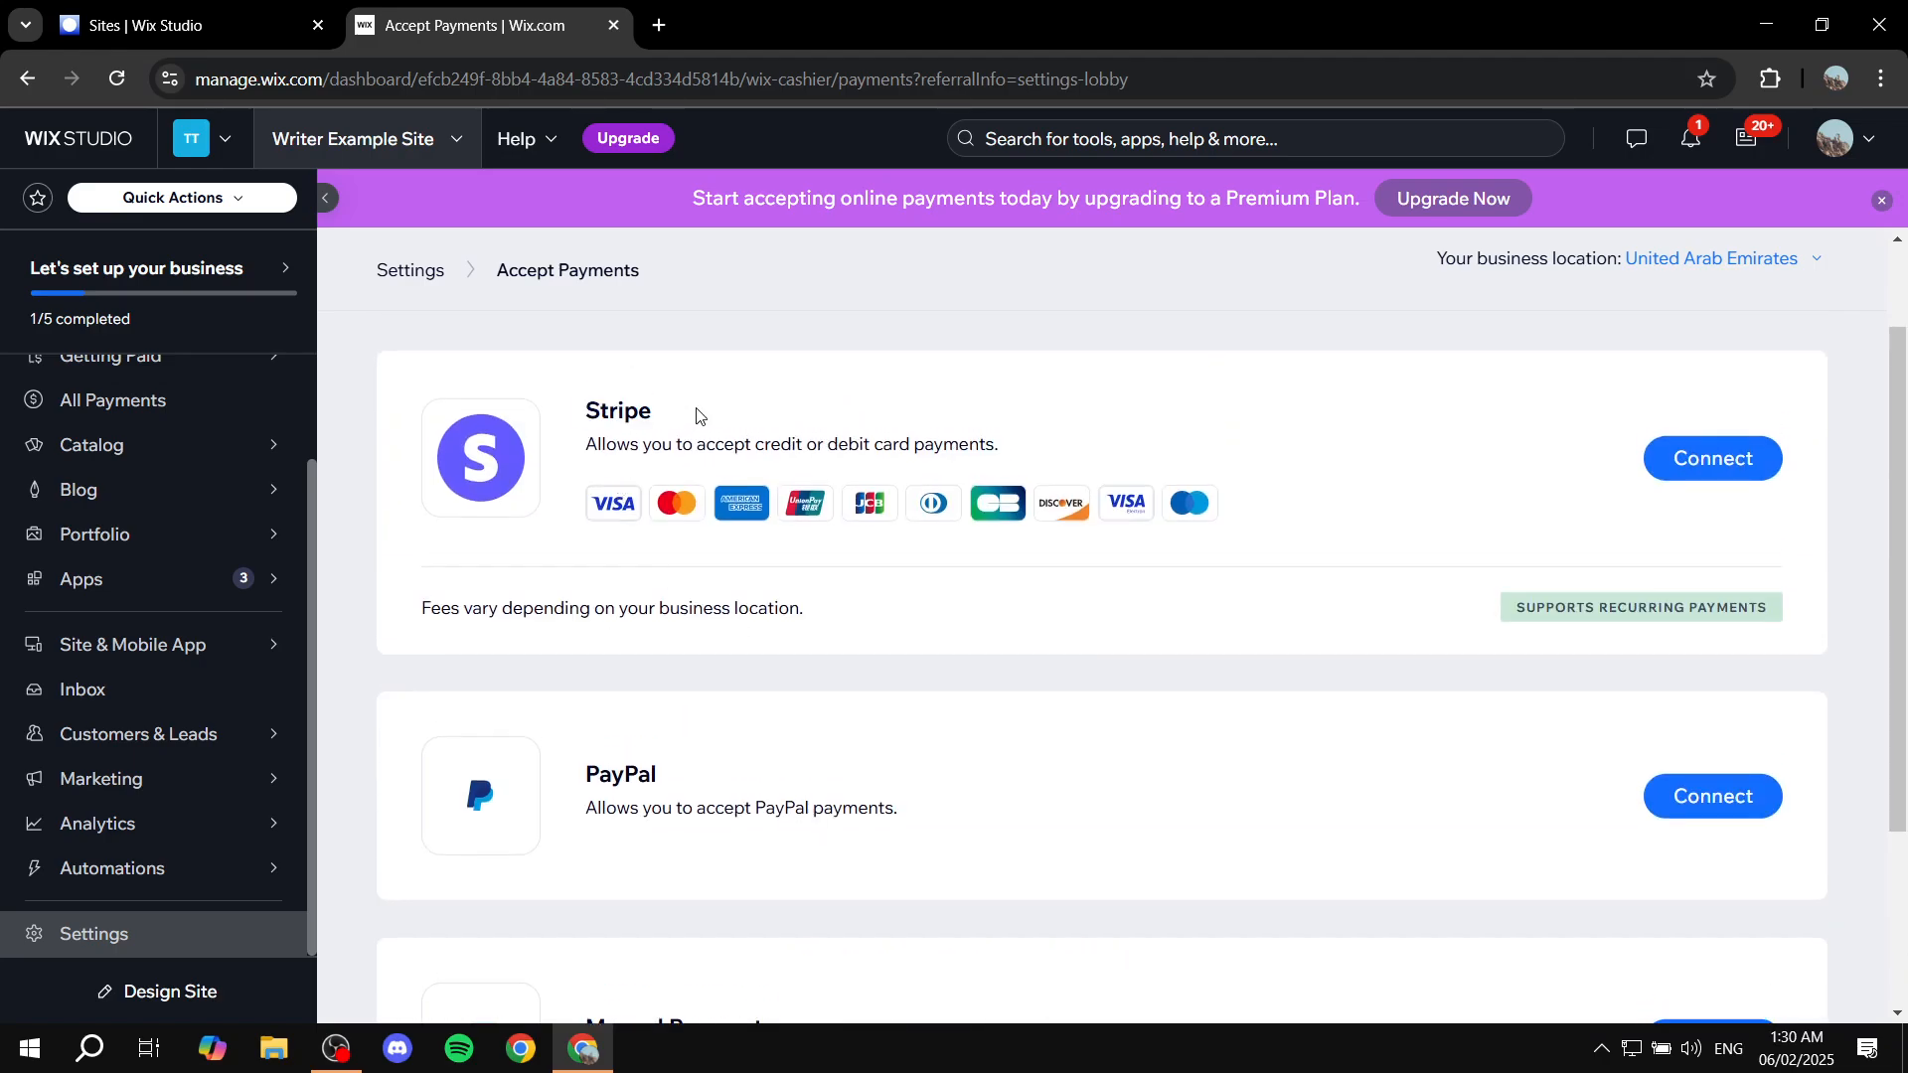
{"action": "scroll", "coordinate": [697, 415], "scroll_direction": "down", "scroll_amount": 3}
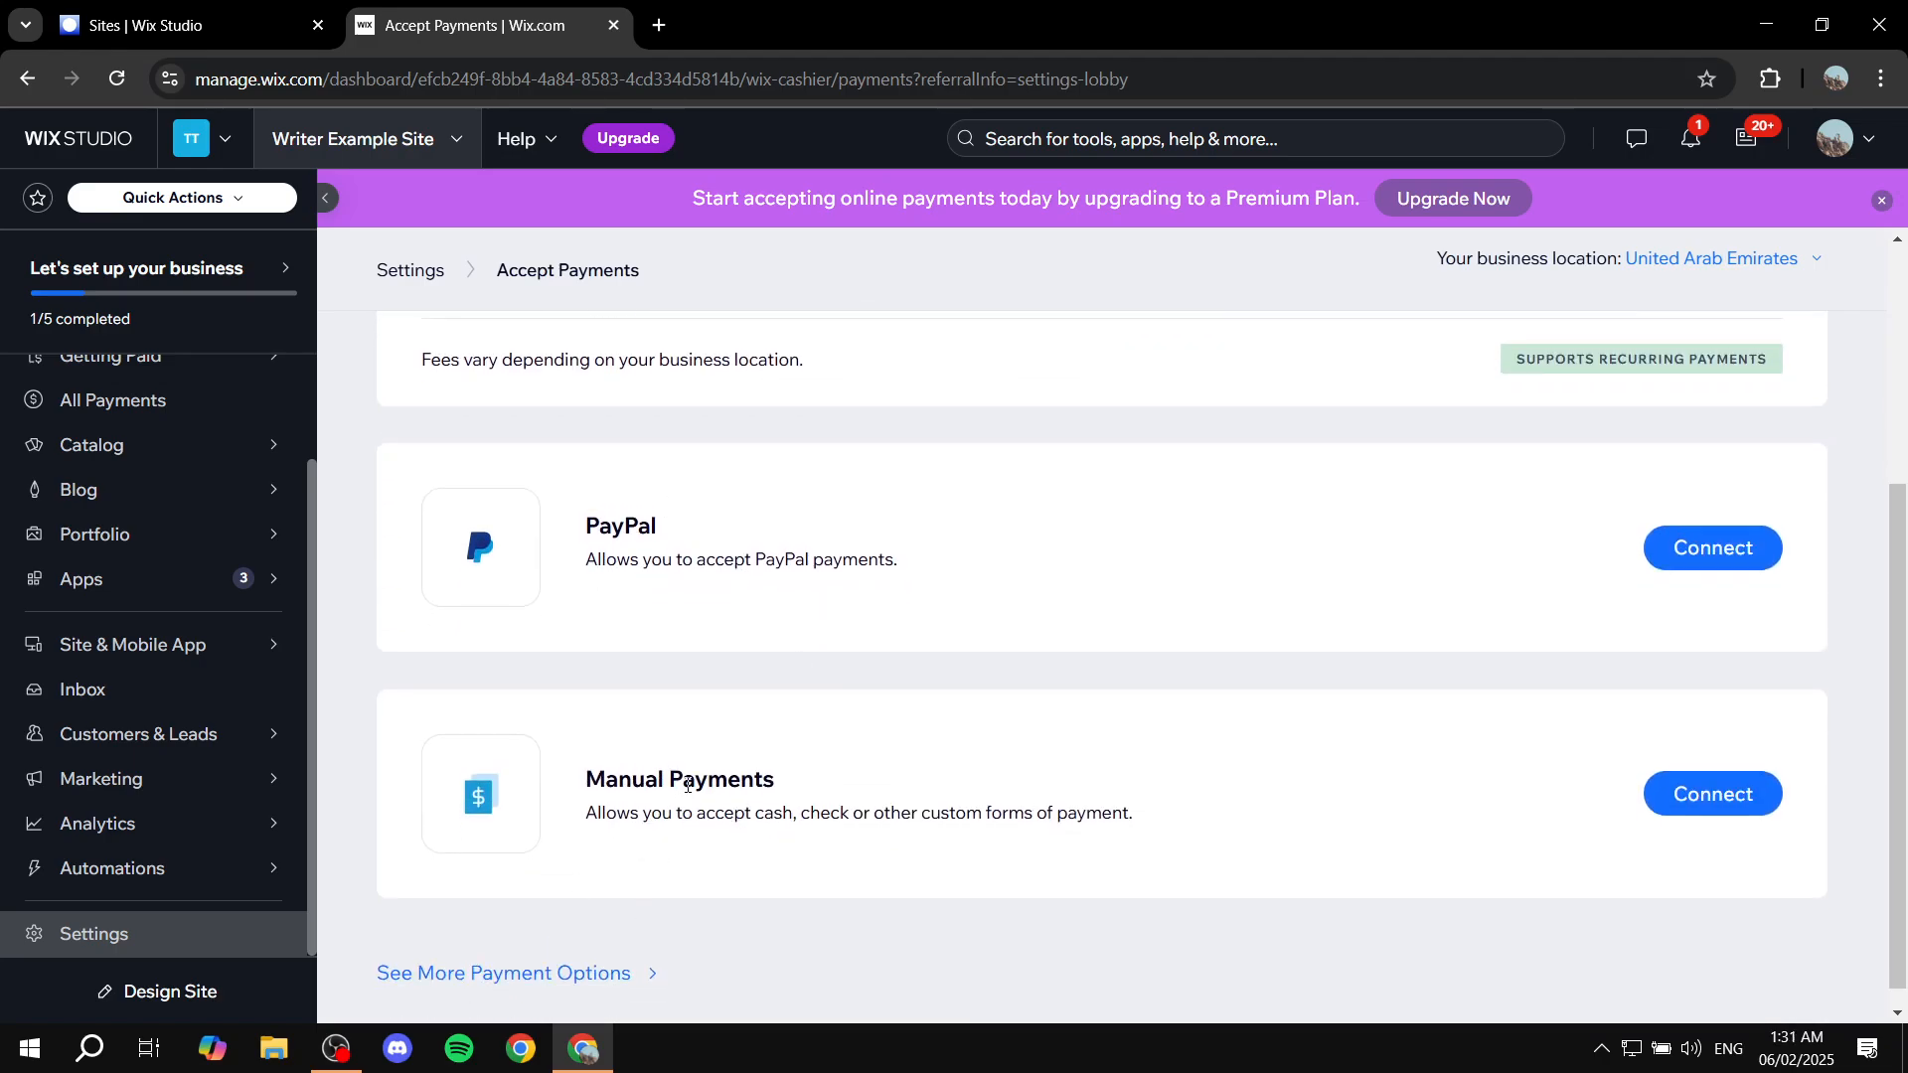
{"action": "scroll", "coordinate": [784, 803], "scroll_direction": "up", "scroll_amount": 4}
{"action": "left_click_drag", "start_coordinate": [580, 532], "coordinate": [1017, 582]}
{"action": "left_click", "coordinate": [1017, 582]}
{"action": "scroll", "coordinate": [912, 673], "scroll_direction": "down", "scroll_amount": 1}
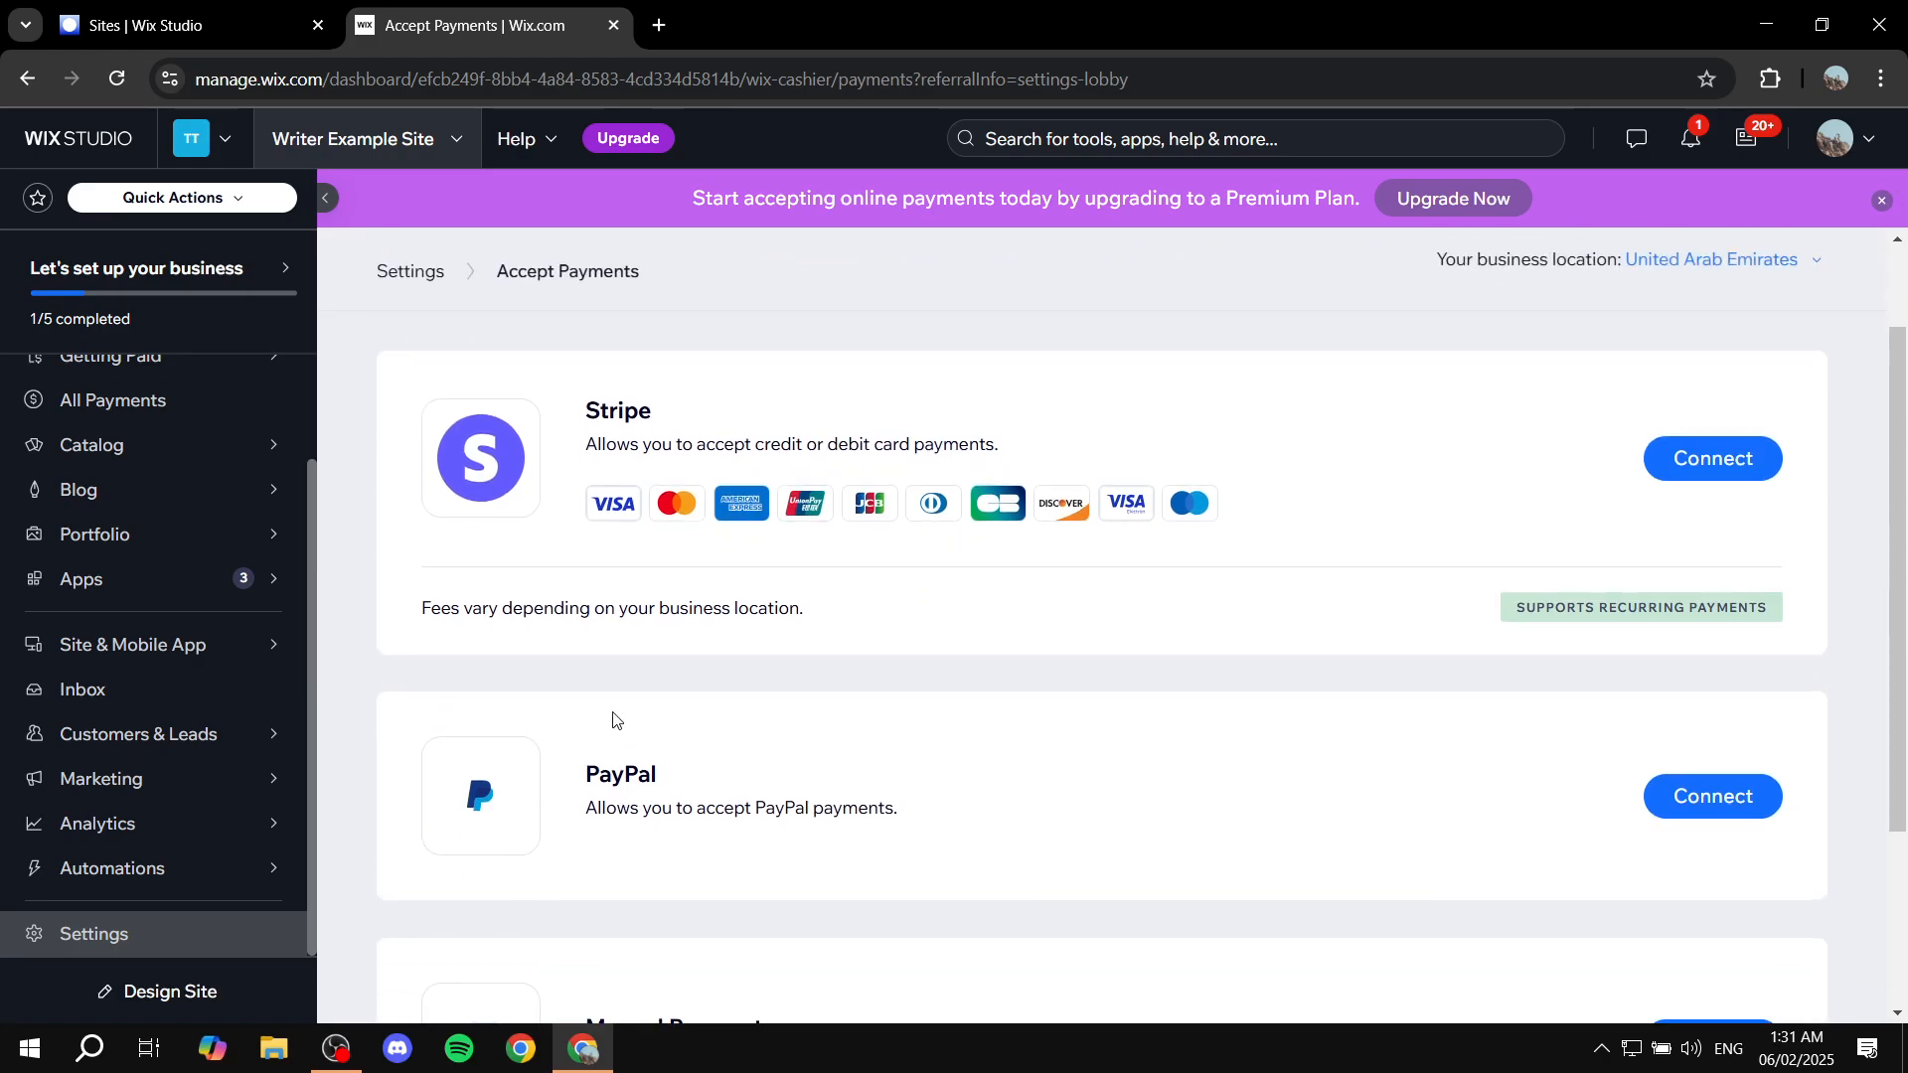
{"action": "left_click_drag", "start_coordinate": [612, 775], "coordinate": [729, 774]}
{"action": "left_click", "coordinate": [735, 772]}
{"action": "scroll", "coordinate": [660, 895], "scroll_direction": "down", "scroll_amount": 3}
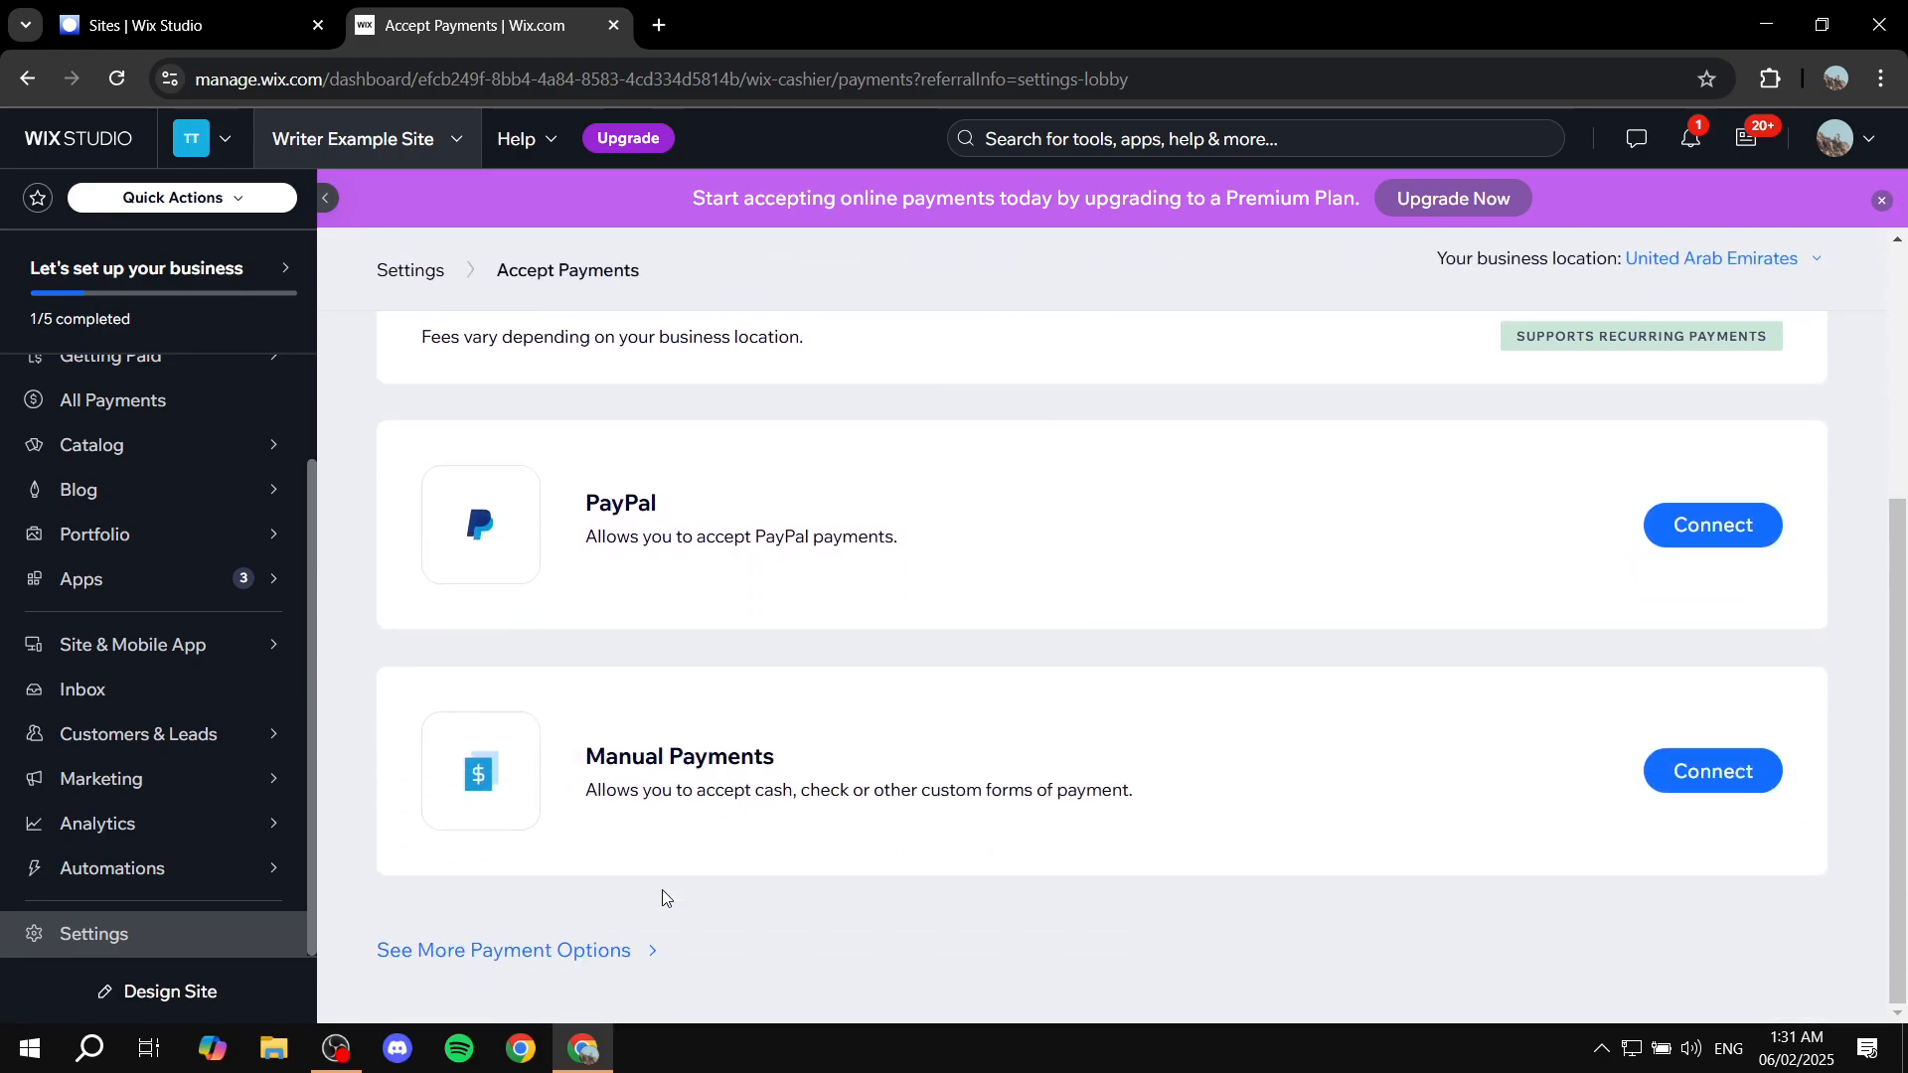
{"action": "left_click", "coordinate": [555, 959]}
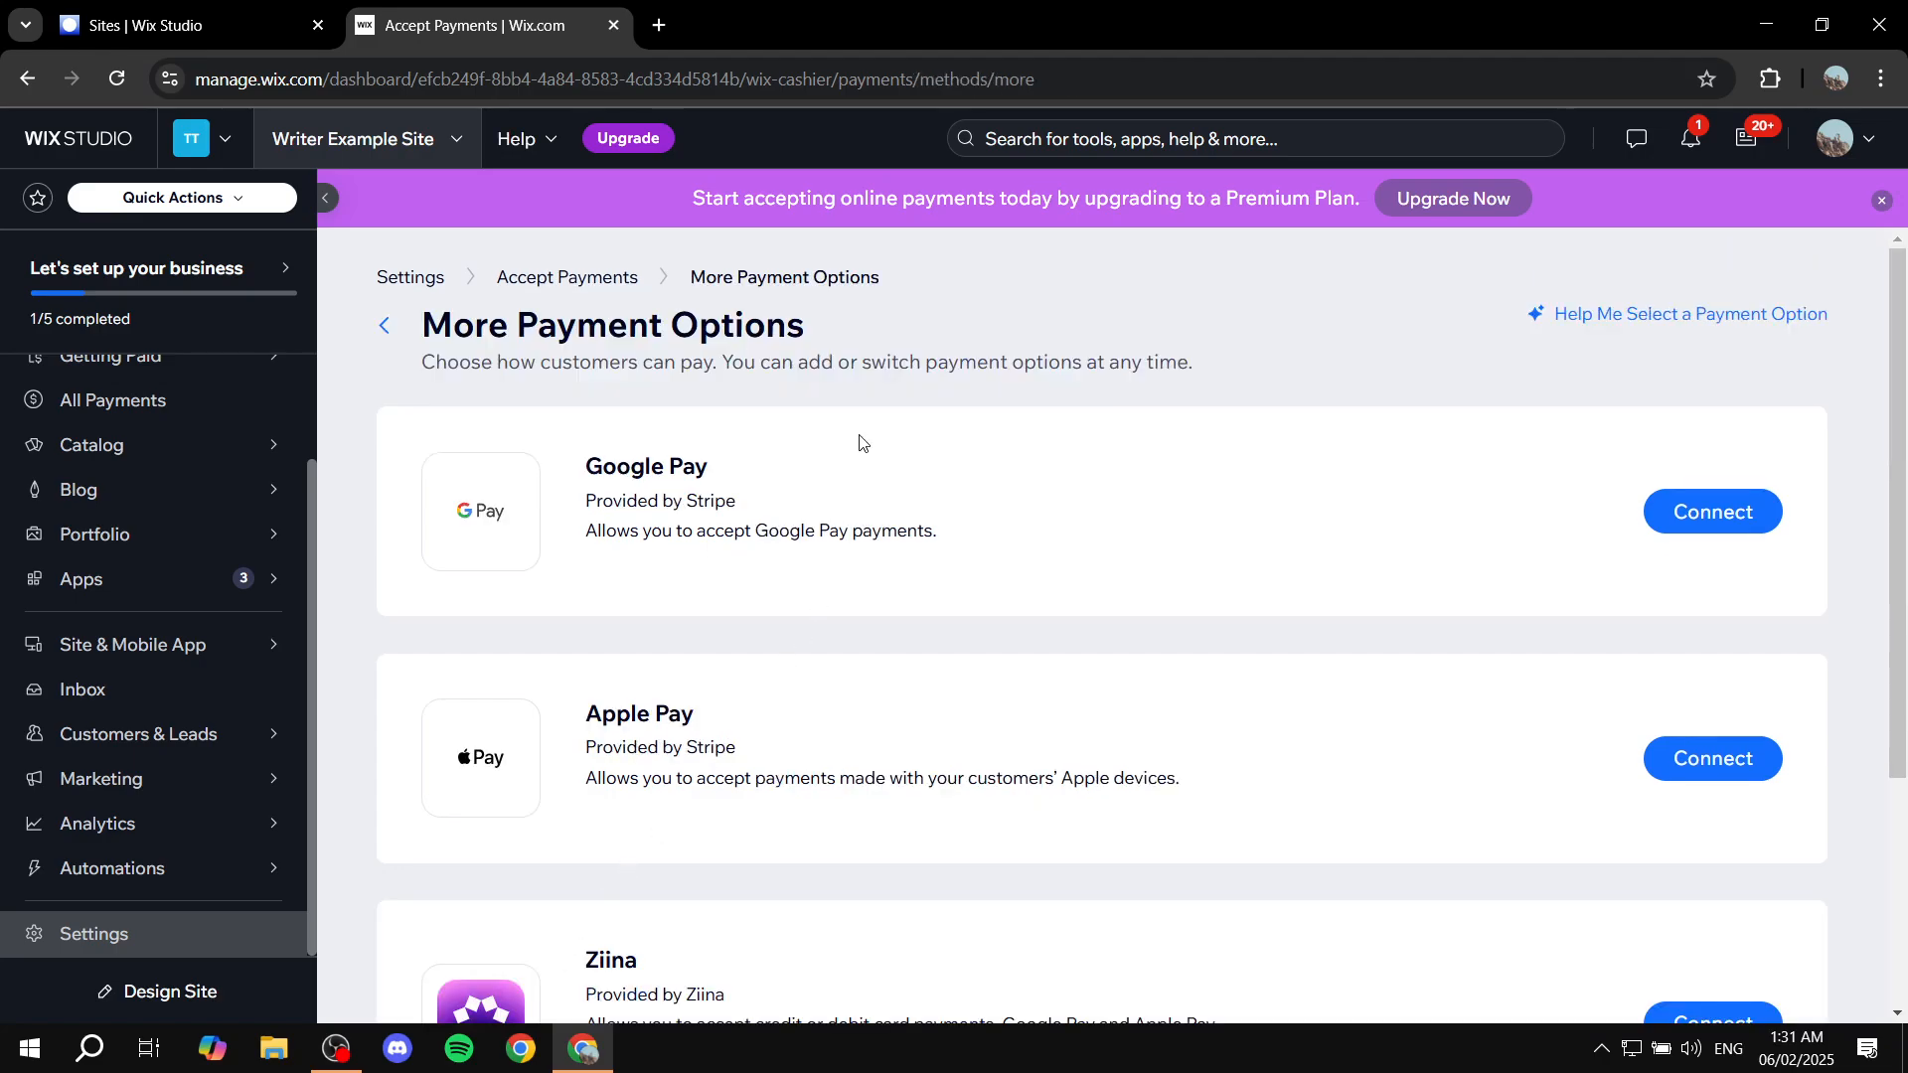
{"action": "left_click_drag", "start_coordinate": [576, 469], "coordinate": [813, 466]}
{"action": "left_click", "coordinate": [813, 466]}
{"action": "left_click_drag", "start_coordinate": [601, 718], "coordinate": [733, 720]}
{"action": "scroll", "coordinate": [732, 719], "scroll_direction": "down", "scroll_amount": 3}
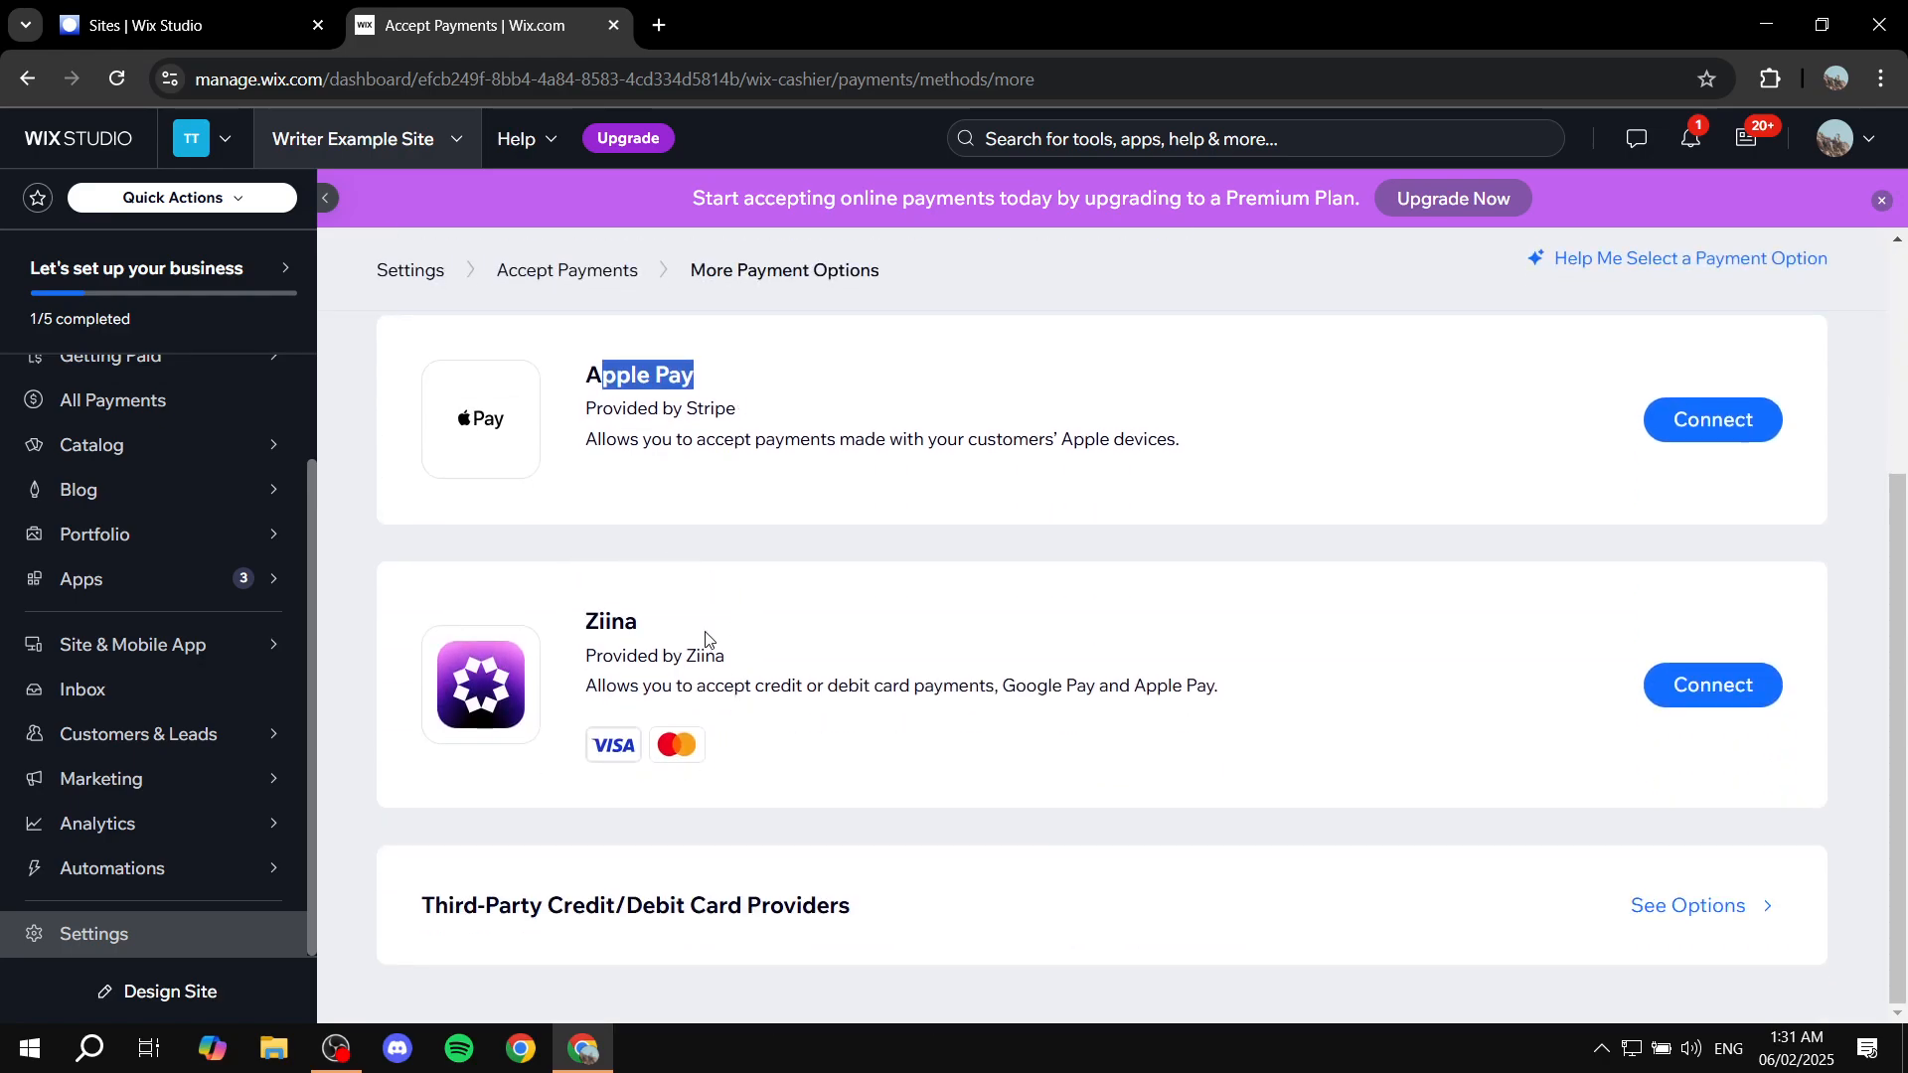
{"action": "scroll", "coordinate": [715, 646], "scroll_direction": "up", "scroll_amount": 3}
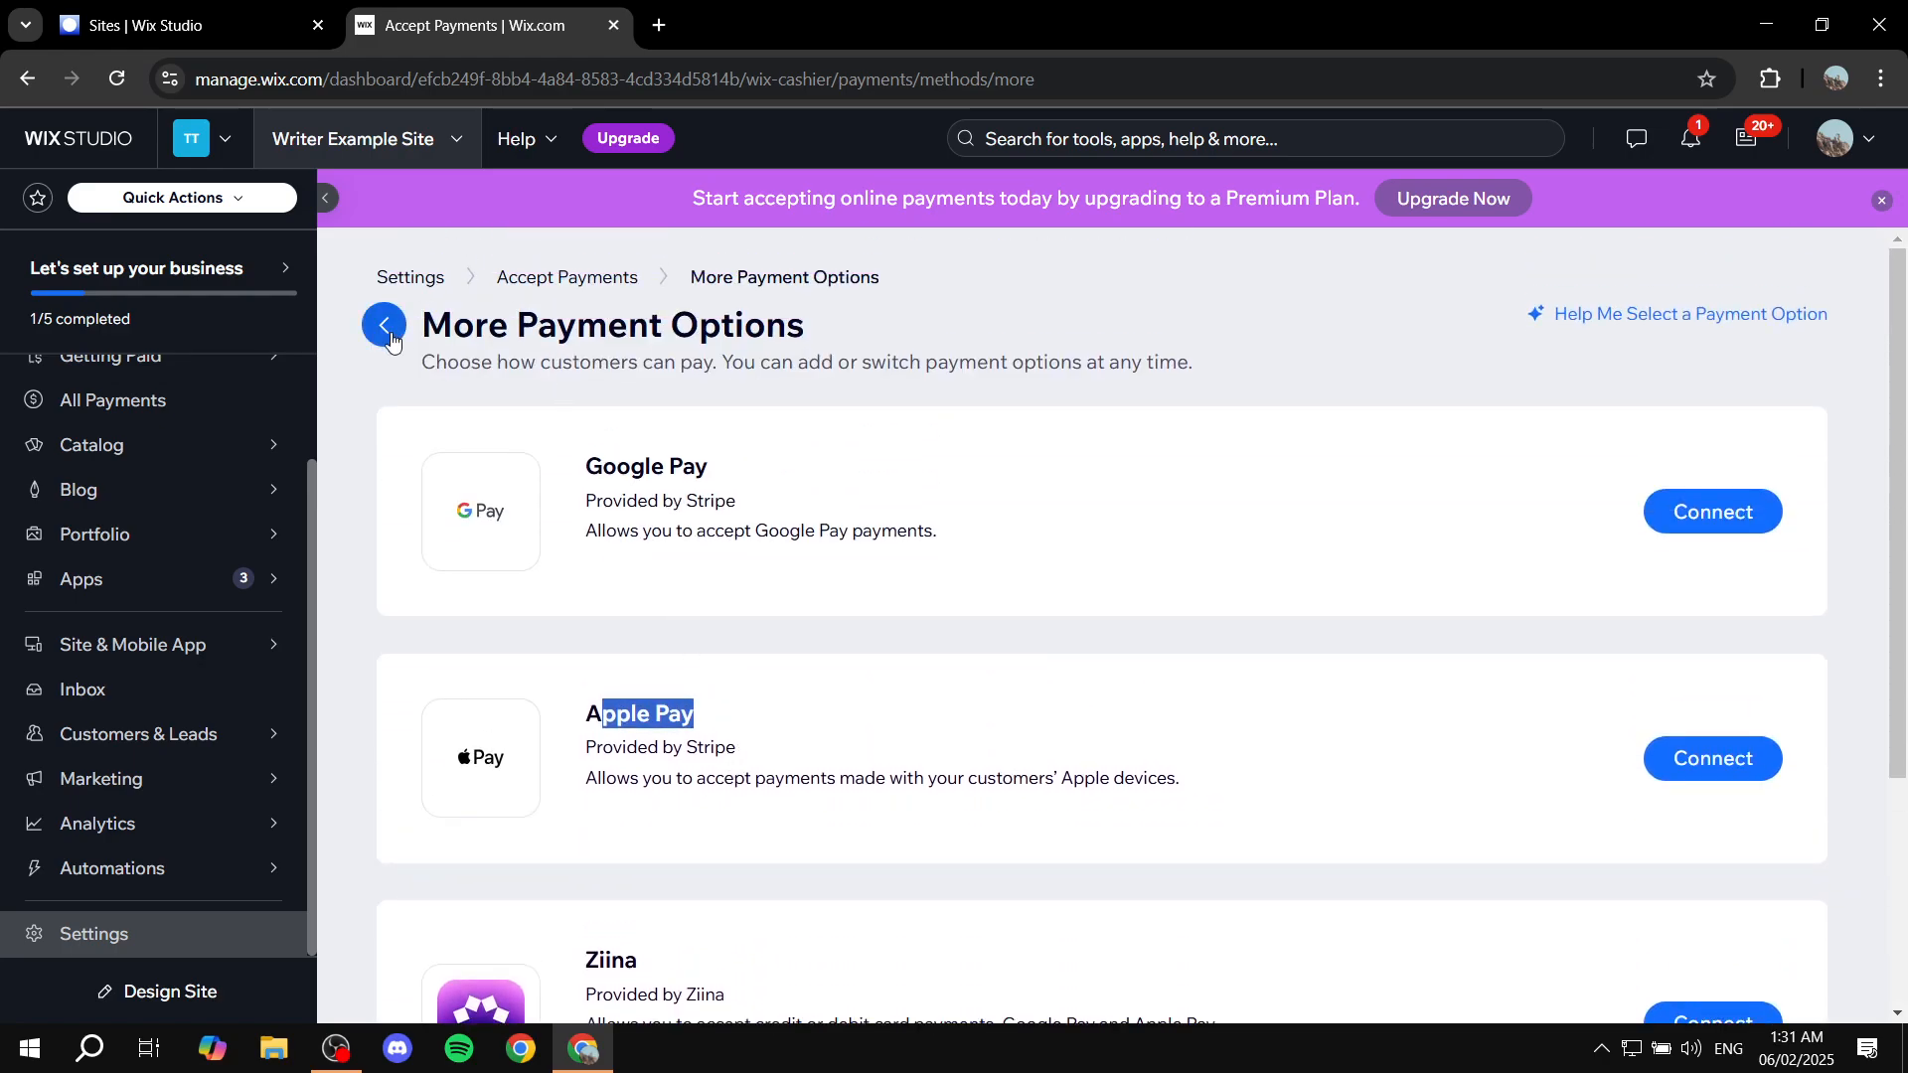
{"action": "left_click", "coordinate": [384, 326]}
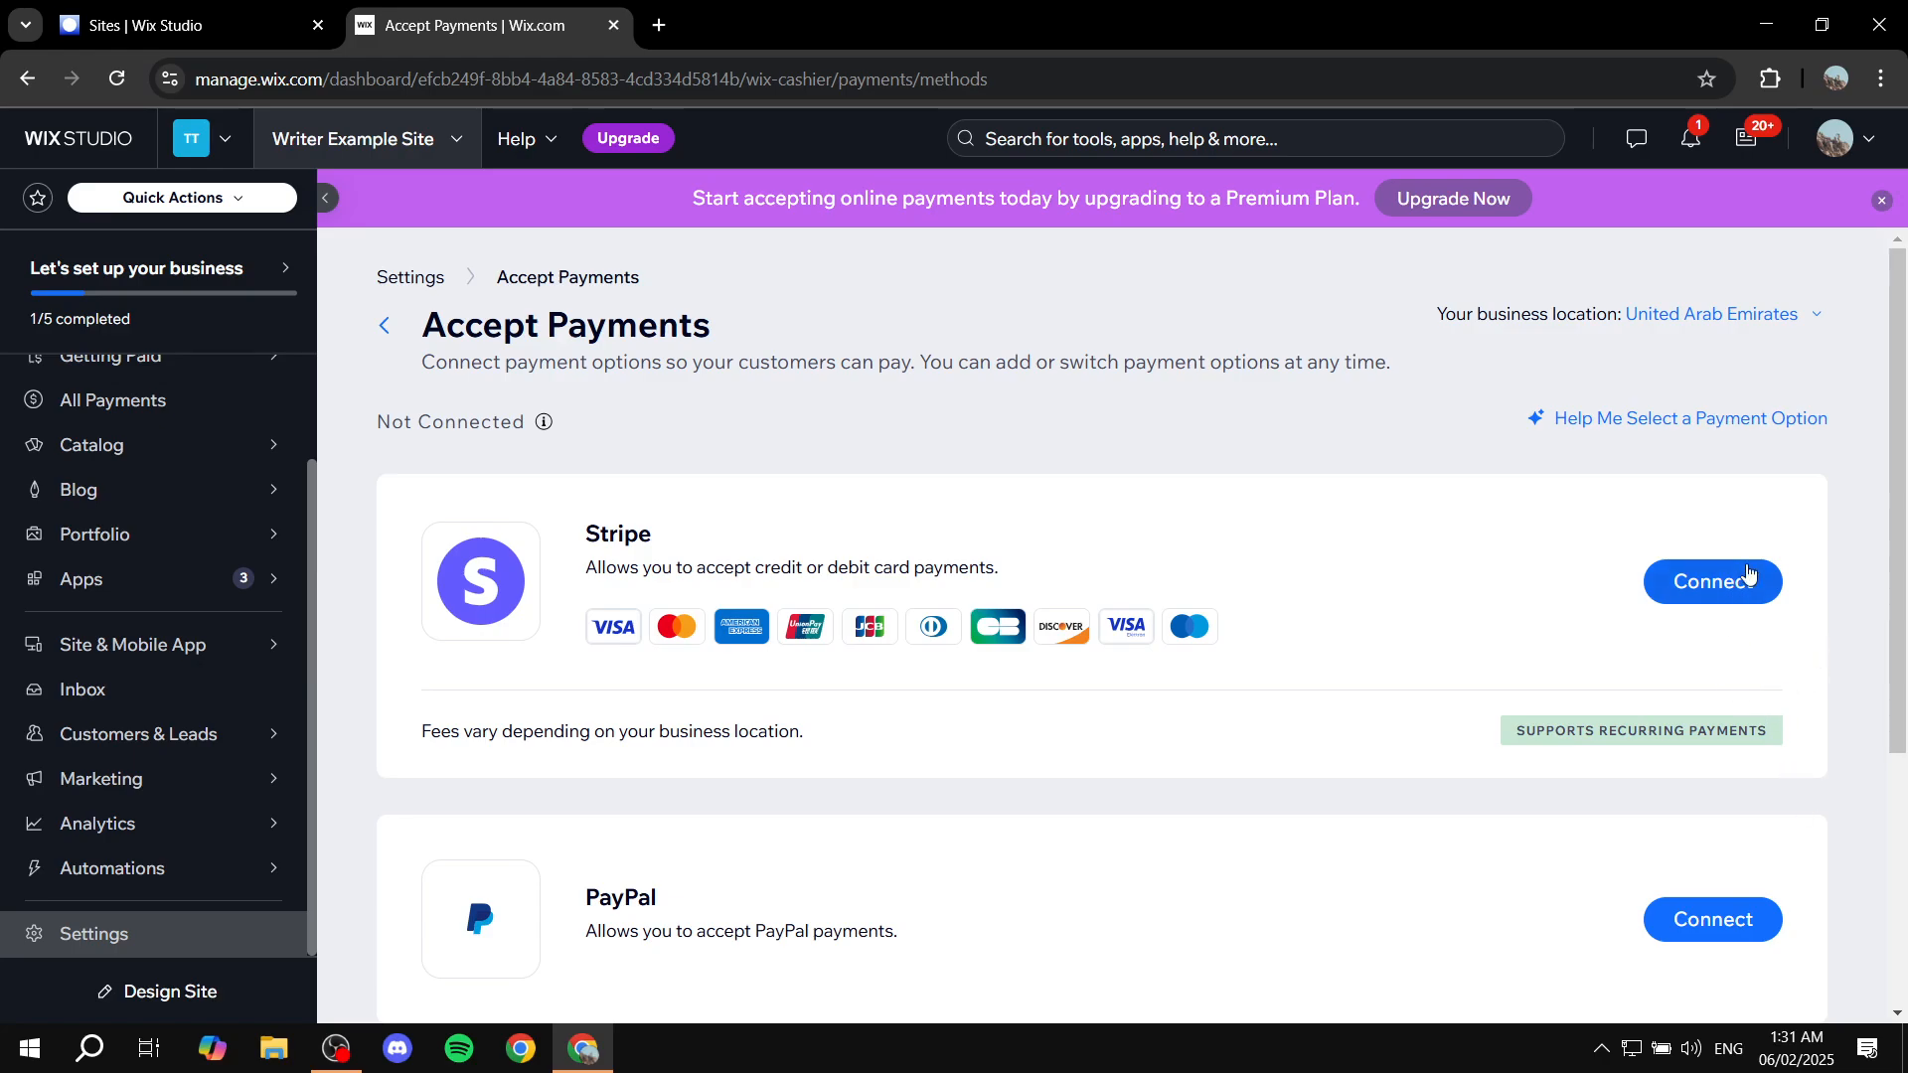
{"action": "scroll", "coordinate": [1789, 712], "scroll_direction": "down", "scroll_amount": 4}
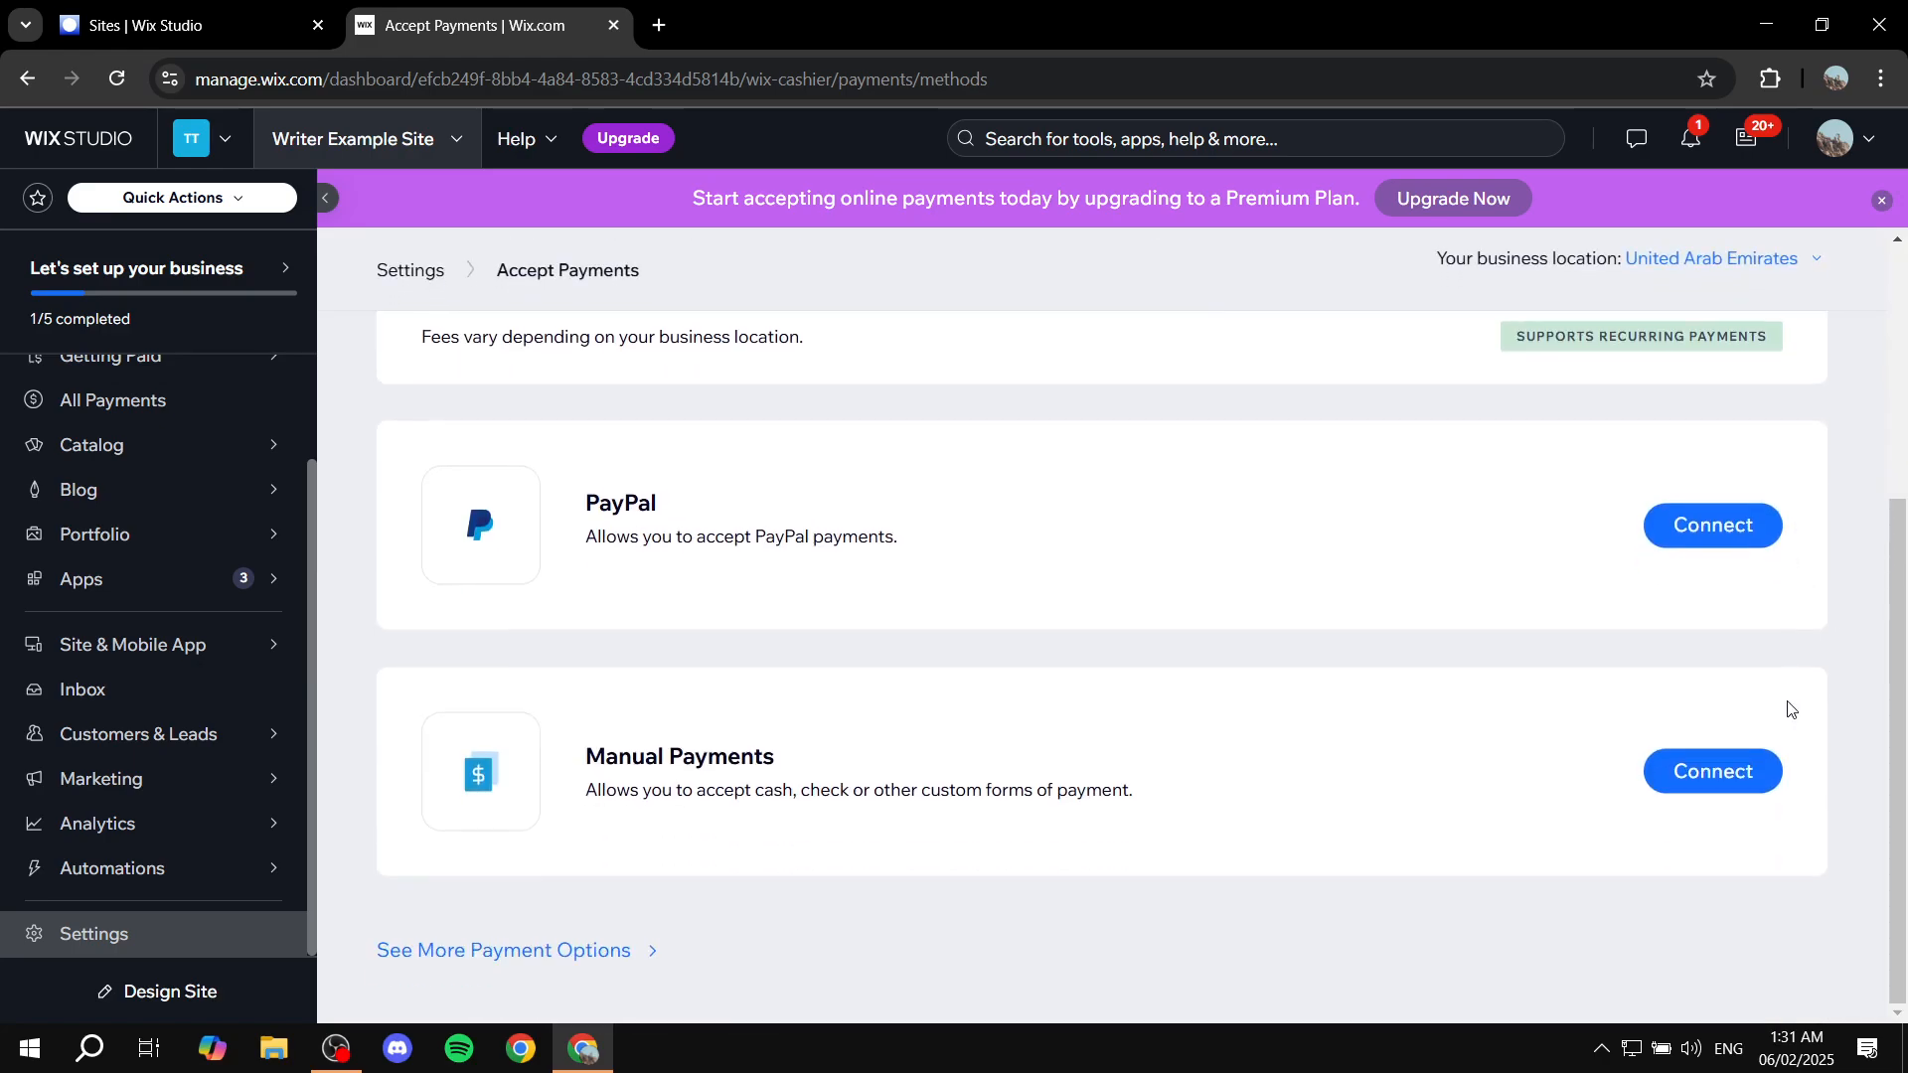
{"action": "scroll", "coordinate": [1749, 713], "scroll_direction": "up", "scroll_amount": 4}
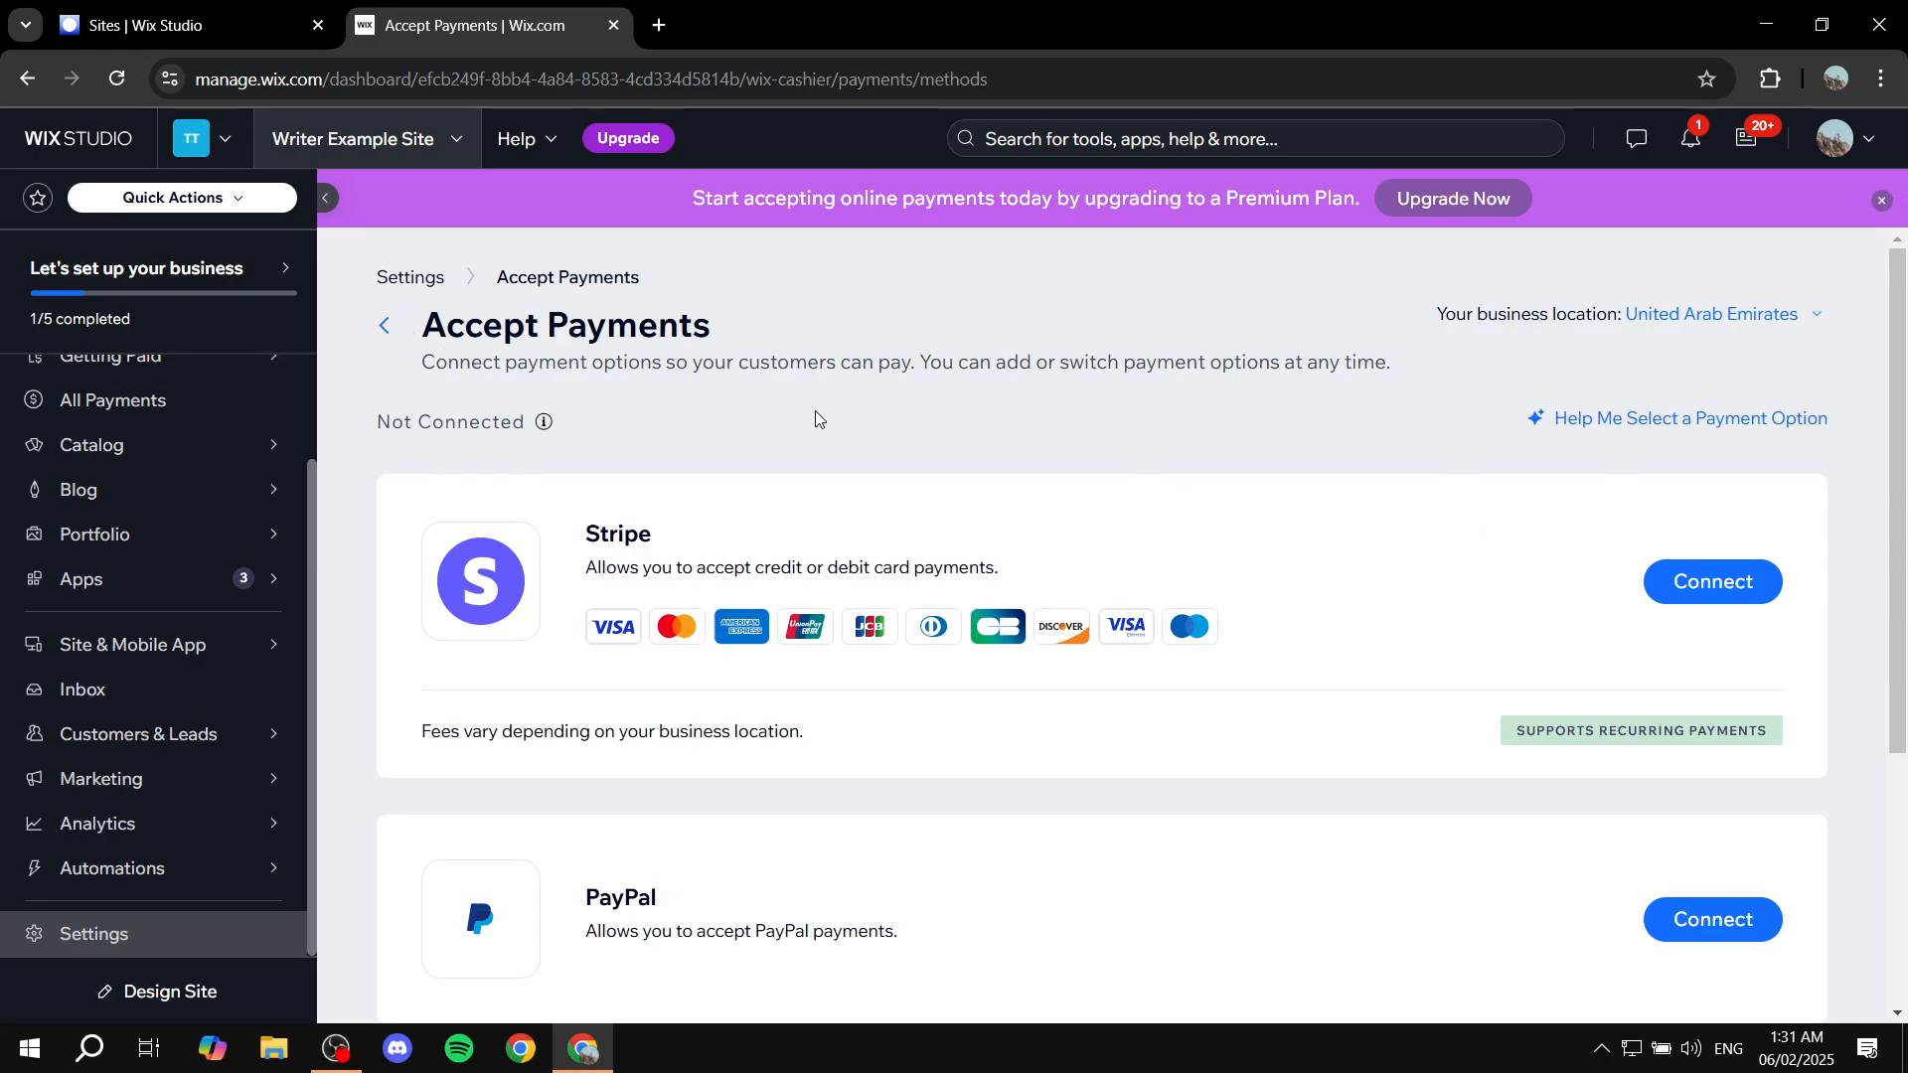
Step: Return to the main Settings list and scroll past Site, domain & SEO to General
{"action": "left_click", "coordinate": [385, 326]}
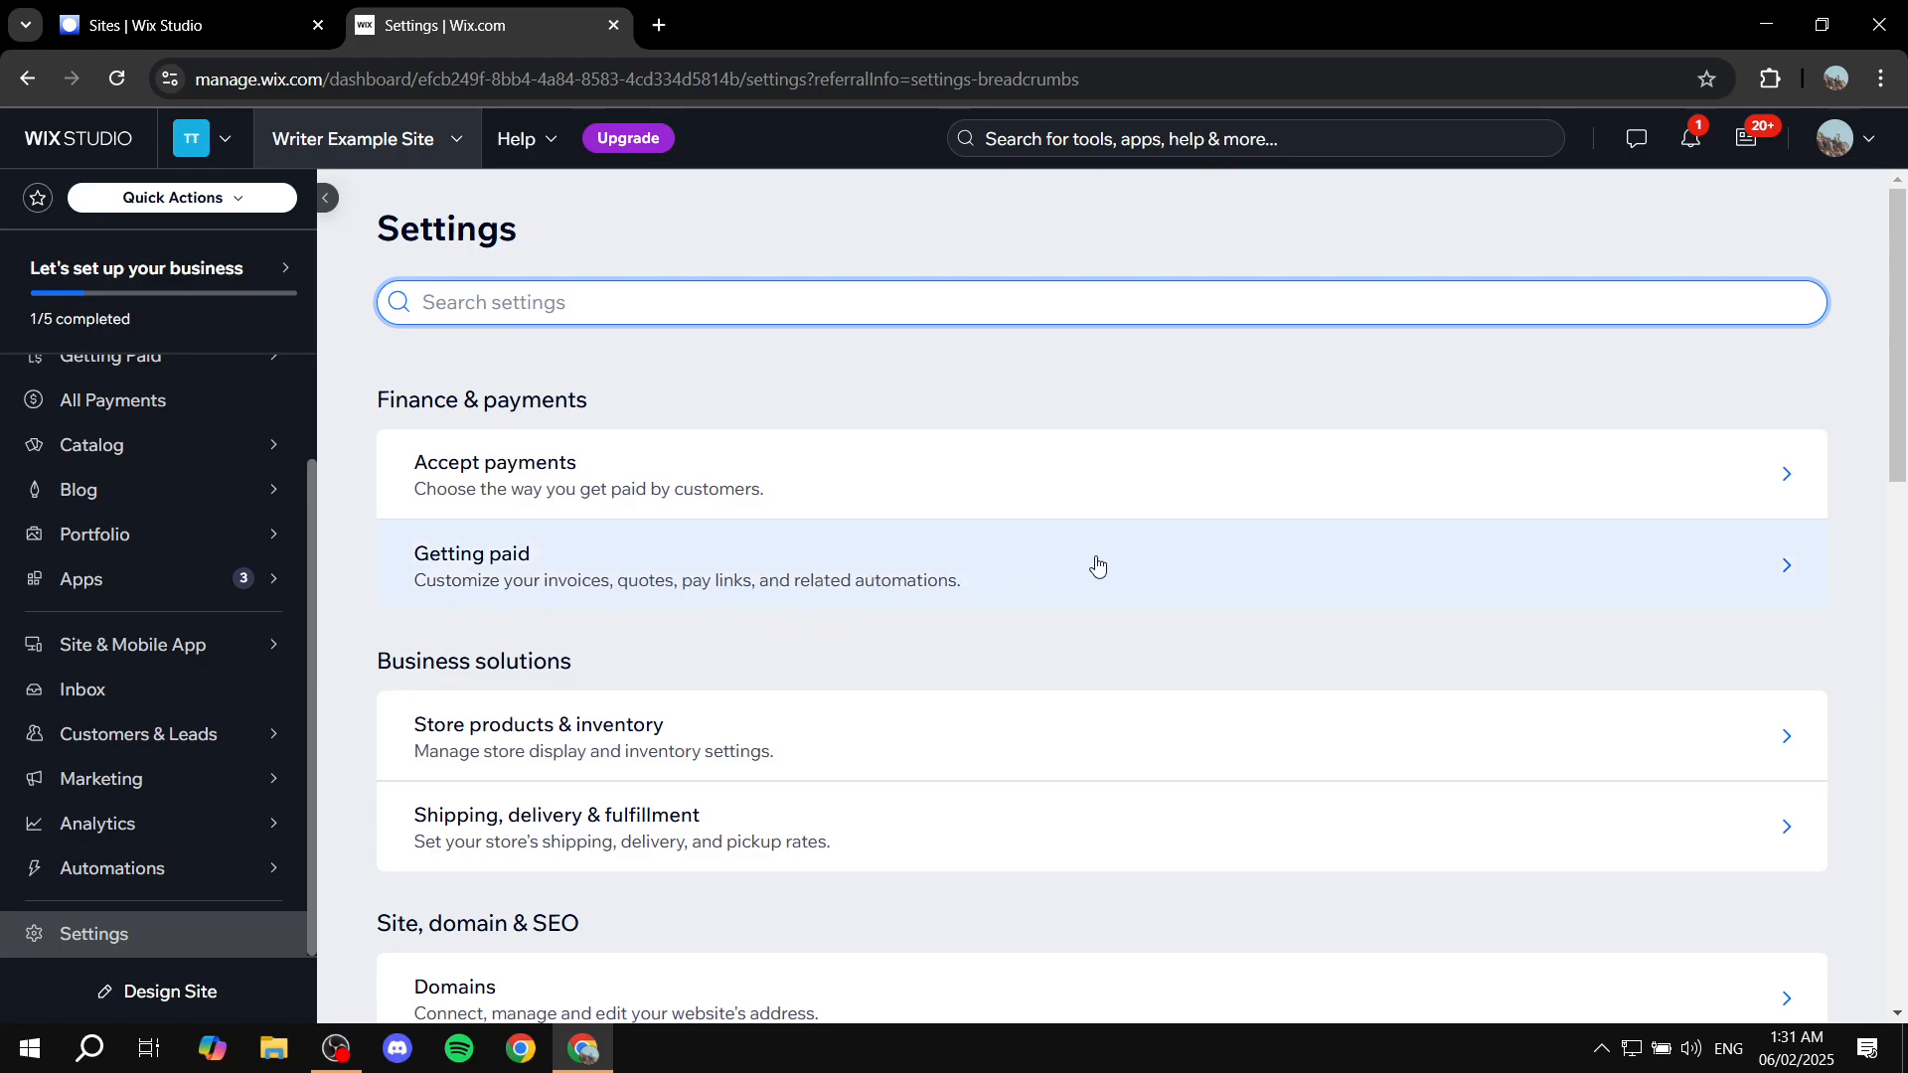
{"action": "scroll", "coordinate": [503, 572], "scroll_direction": "down", "scroll_amount": 4}
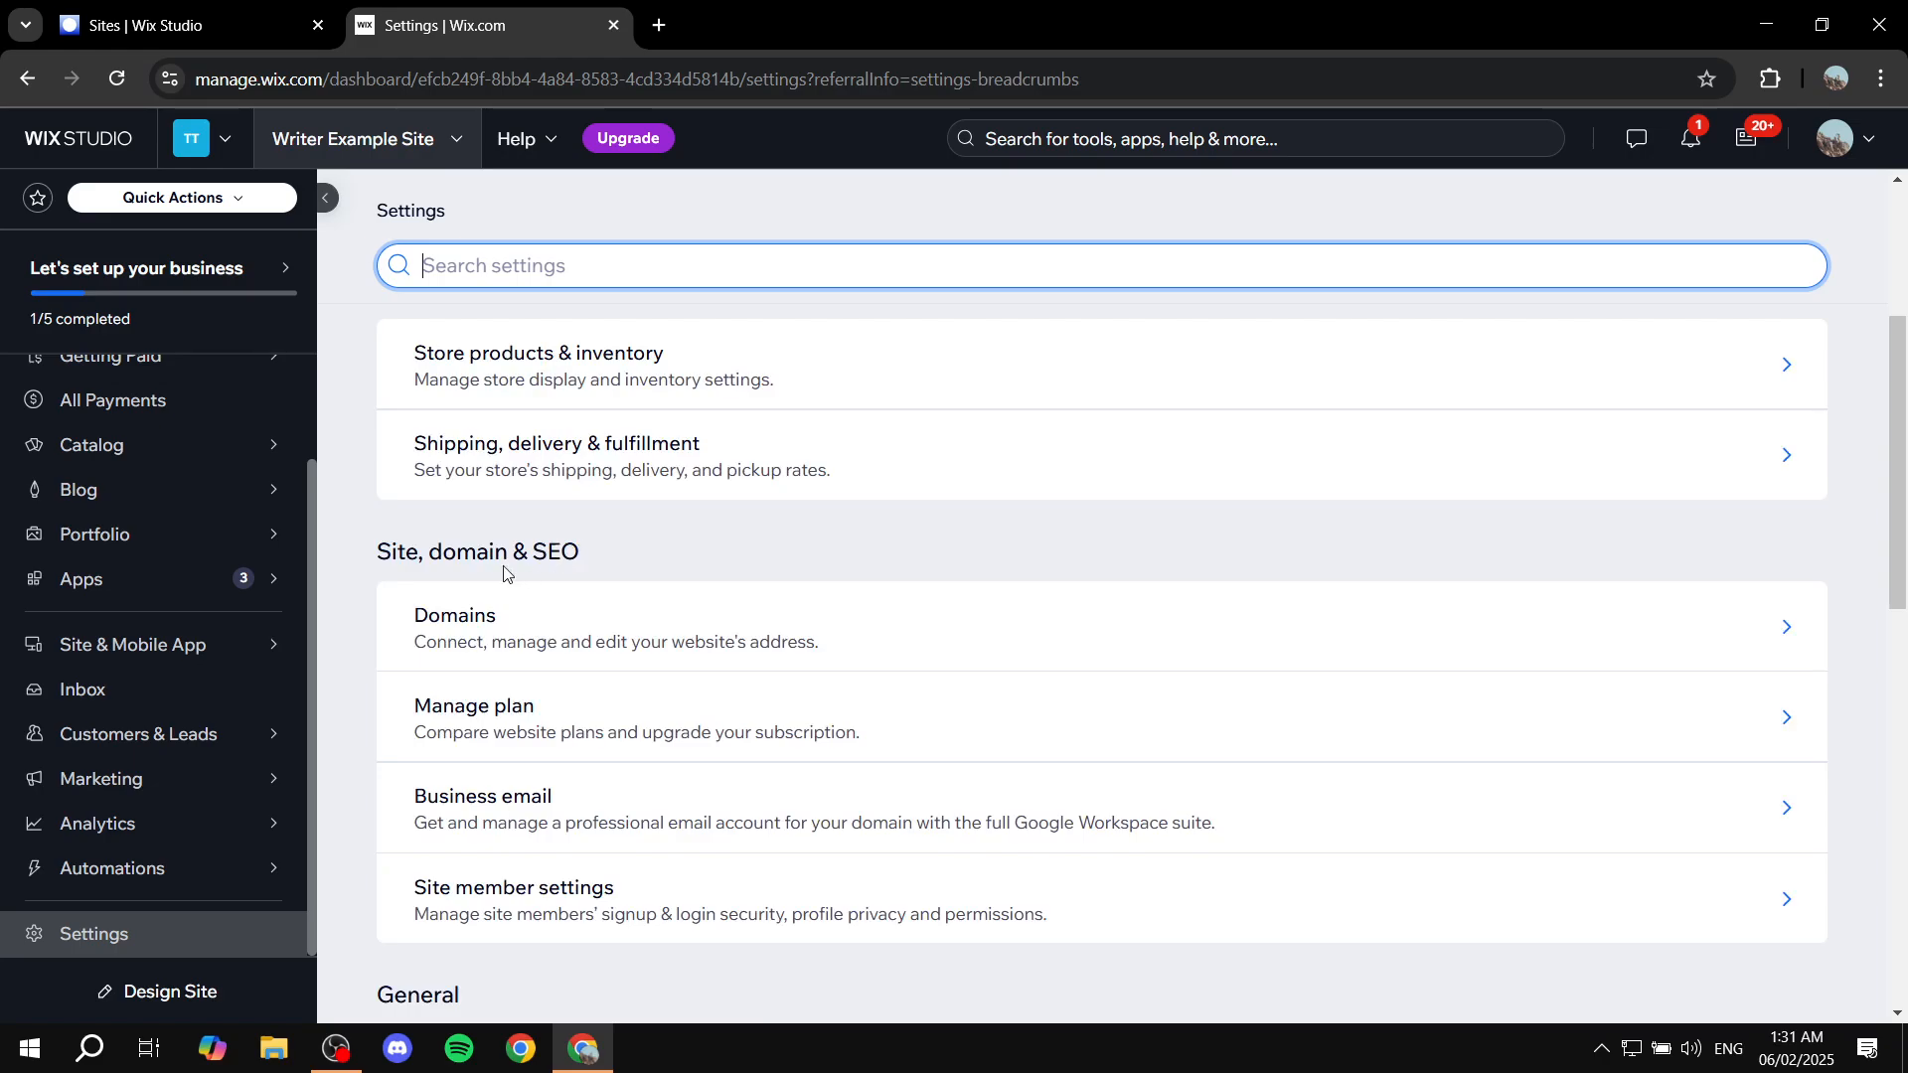
{"action": "left_click_drag", "start_coordinate": [370, 560], "coordinate": [652, 556]}
{"action": "left_click", "coordinate": [652, 557]}
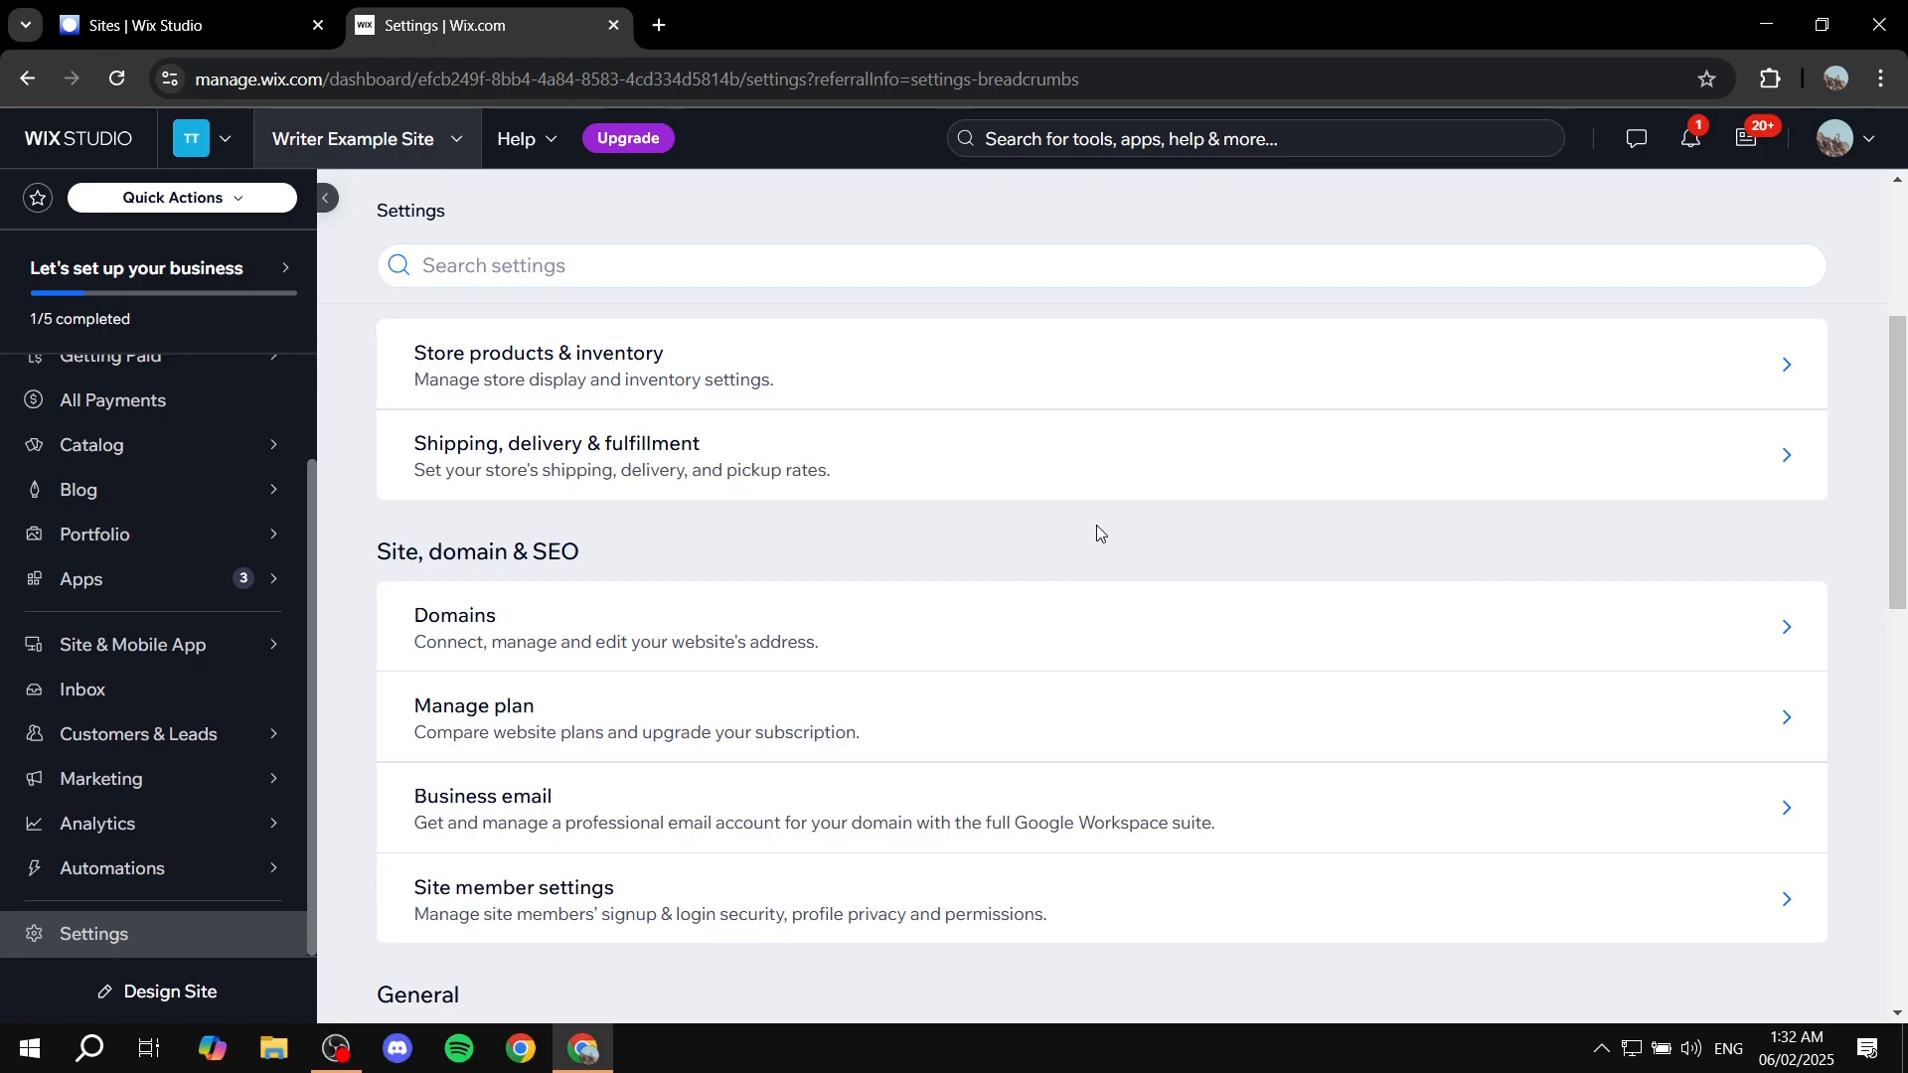
{"action": "scroll", "coordinate": [944, 605], "scroll_direction": "down", "scroll_amount": 5}
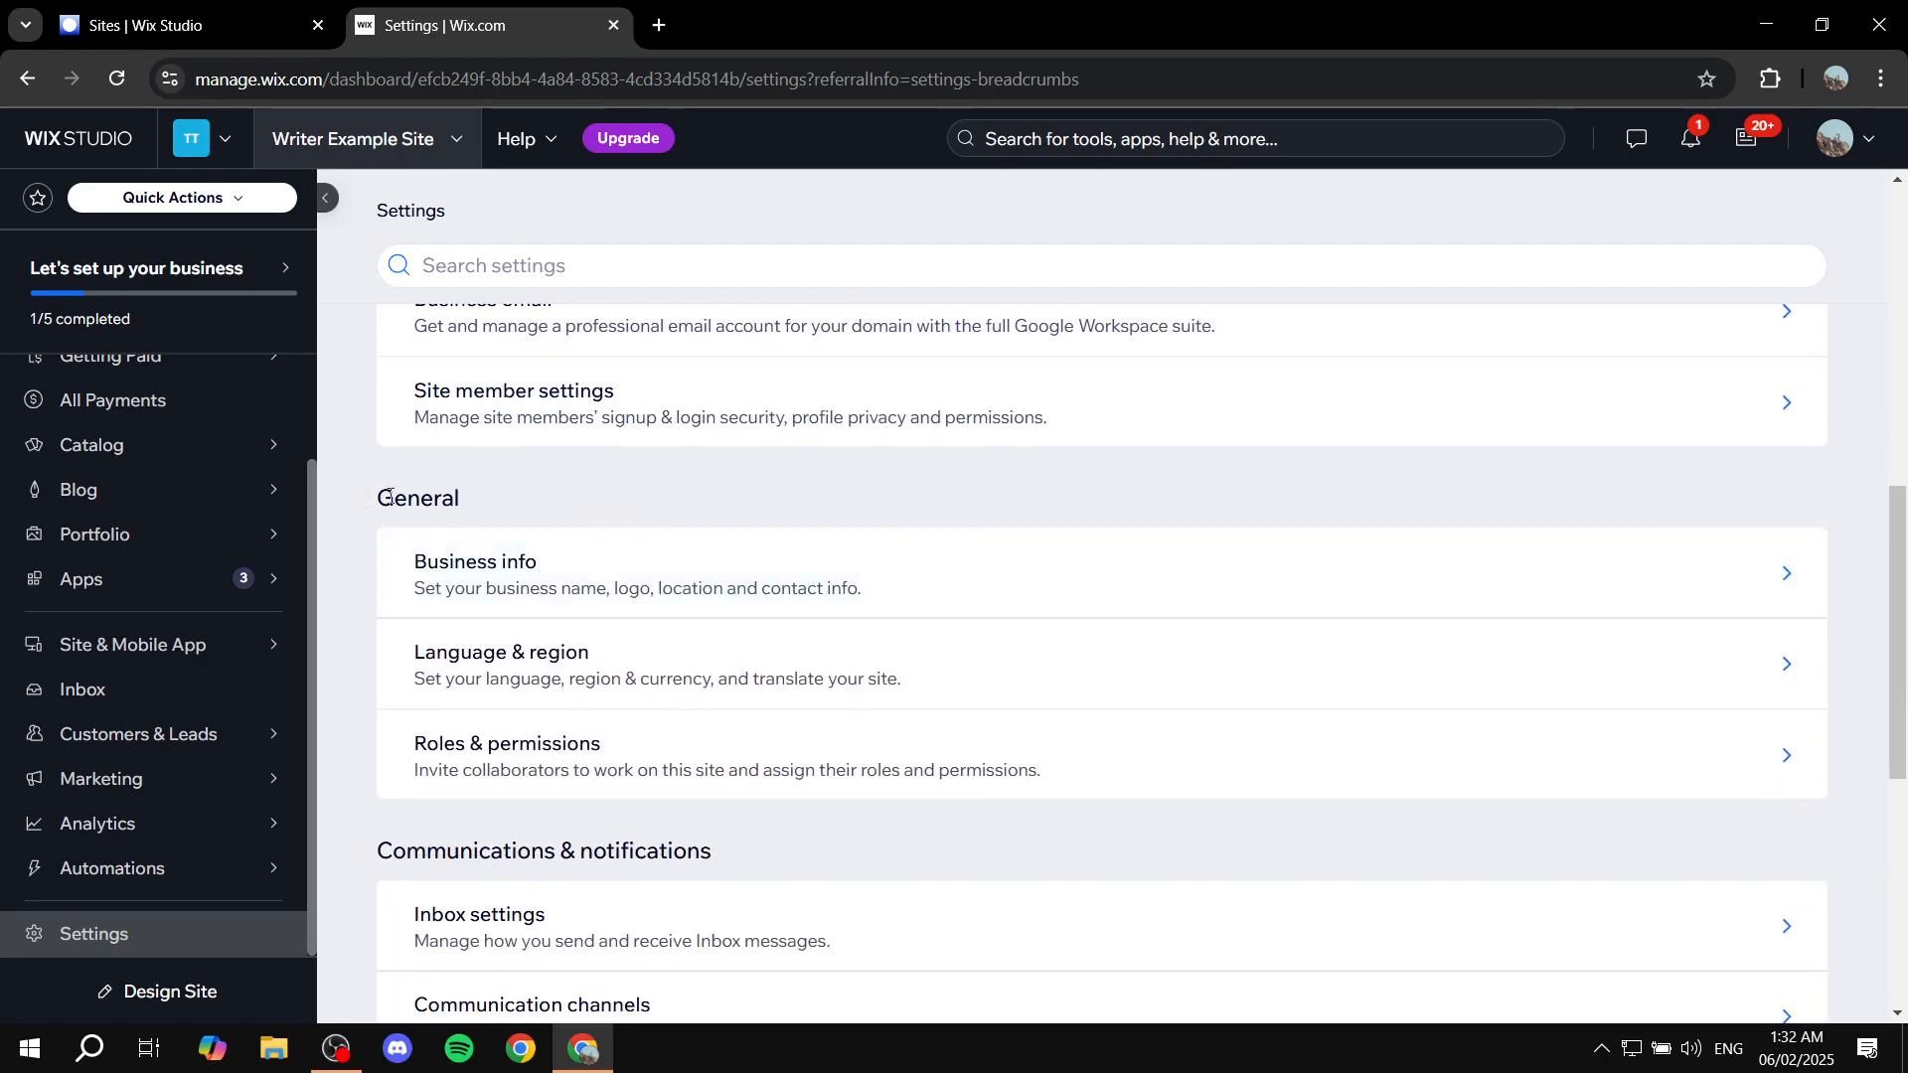
Step: Open Business info and review the 'Writer Example Site' name, Writer Portfolio category and empty logo
{"action": "left_click", "coordinate": [512, 584]}
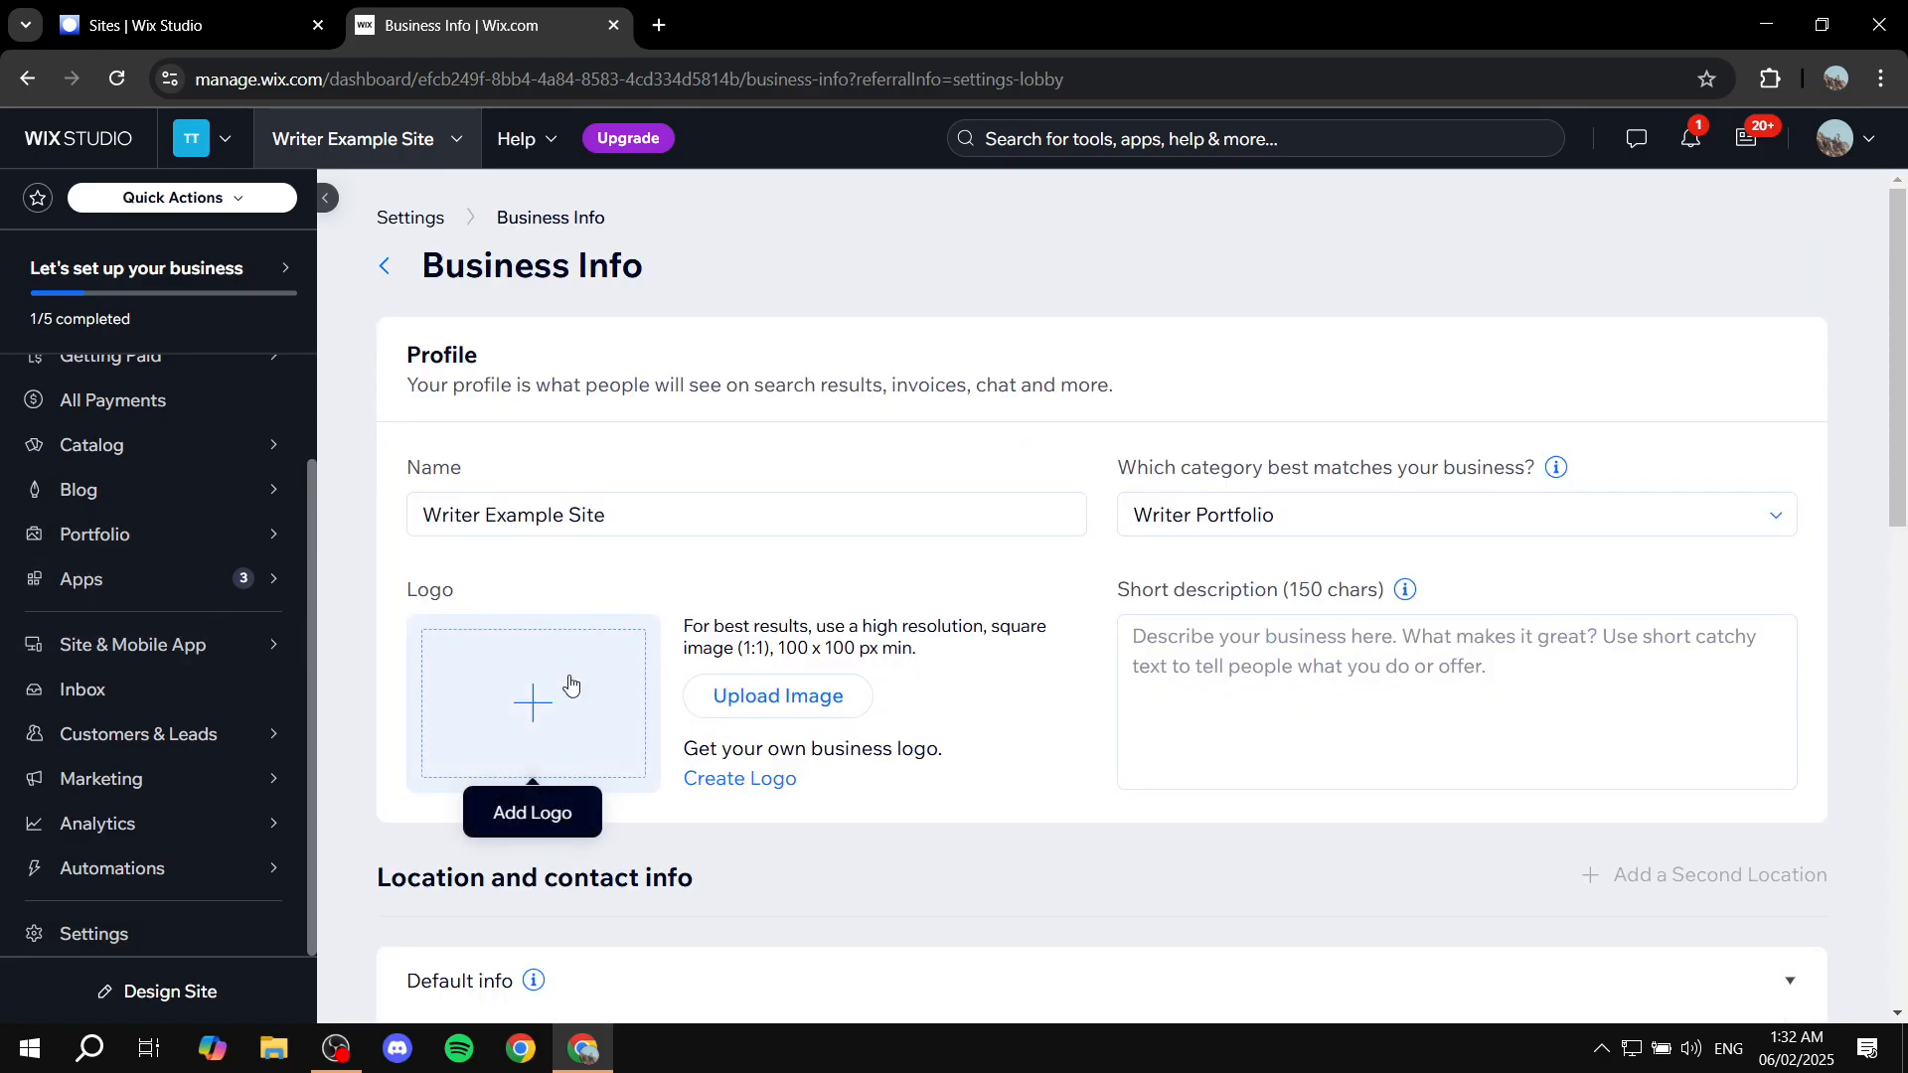
{"action": "left_click_drag", "start_coordinate": [399, 591], "coordinate": [522, 591]}
{"action": "left_click", "coordinate": [523, 592]}
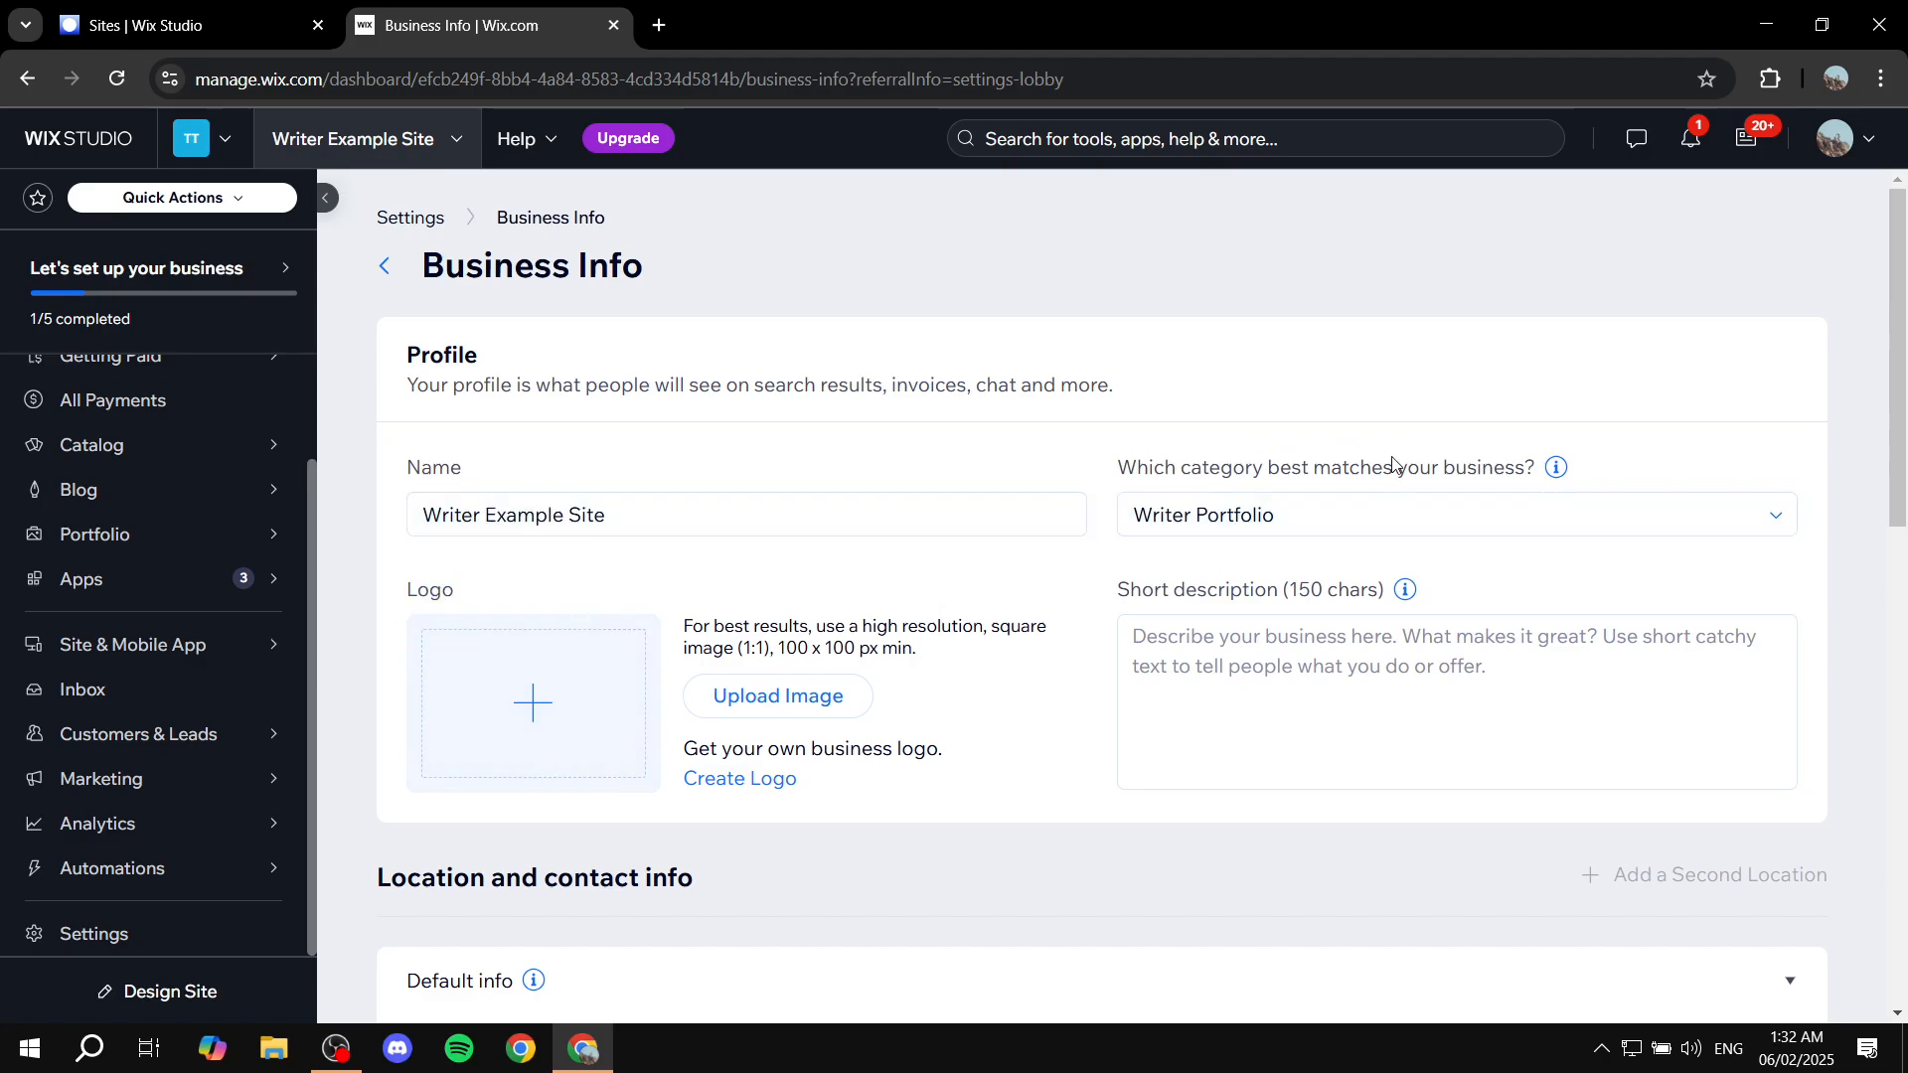
{"action": "left_click_drag", "start_coordinate": [1171, 463], "coordinate": [1630, 452]}
{"action": "left_click", "coordinate": [1635, 459]}
{"action": "scroll", "coordinate": [1596, 511], "scroll_direction": "down", "scroll_amount": 4}
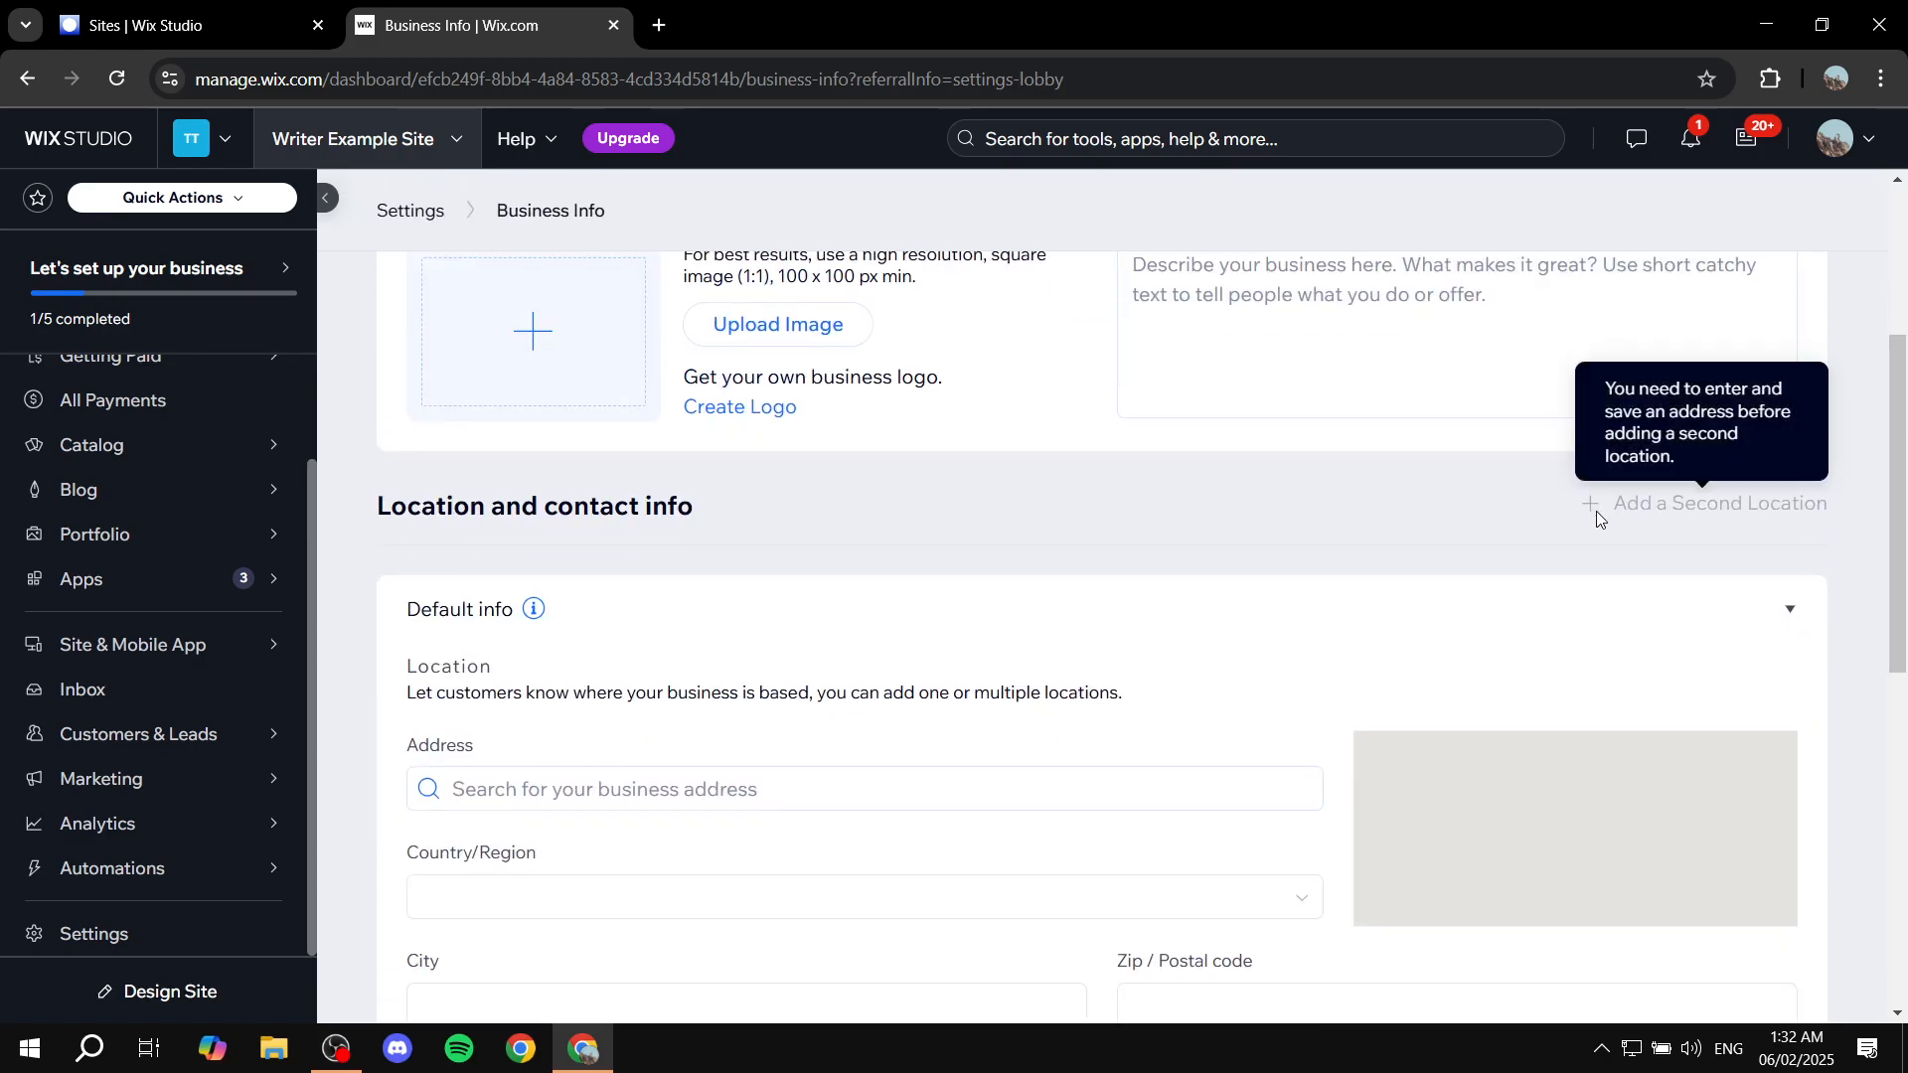
{"action": "scroll", "coordinate": [1299, 487], "scroll_direction": "up", "scroll_amount": 1}
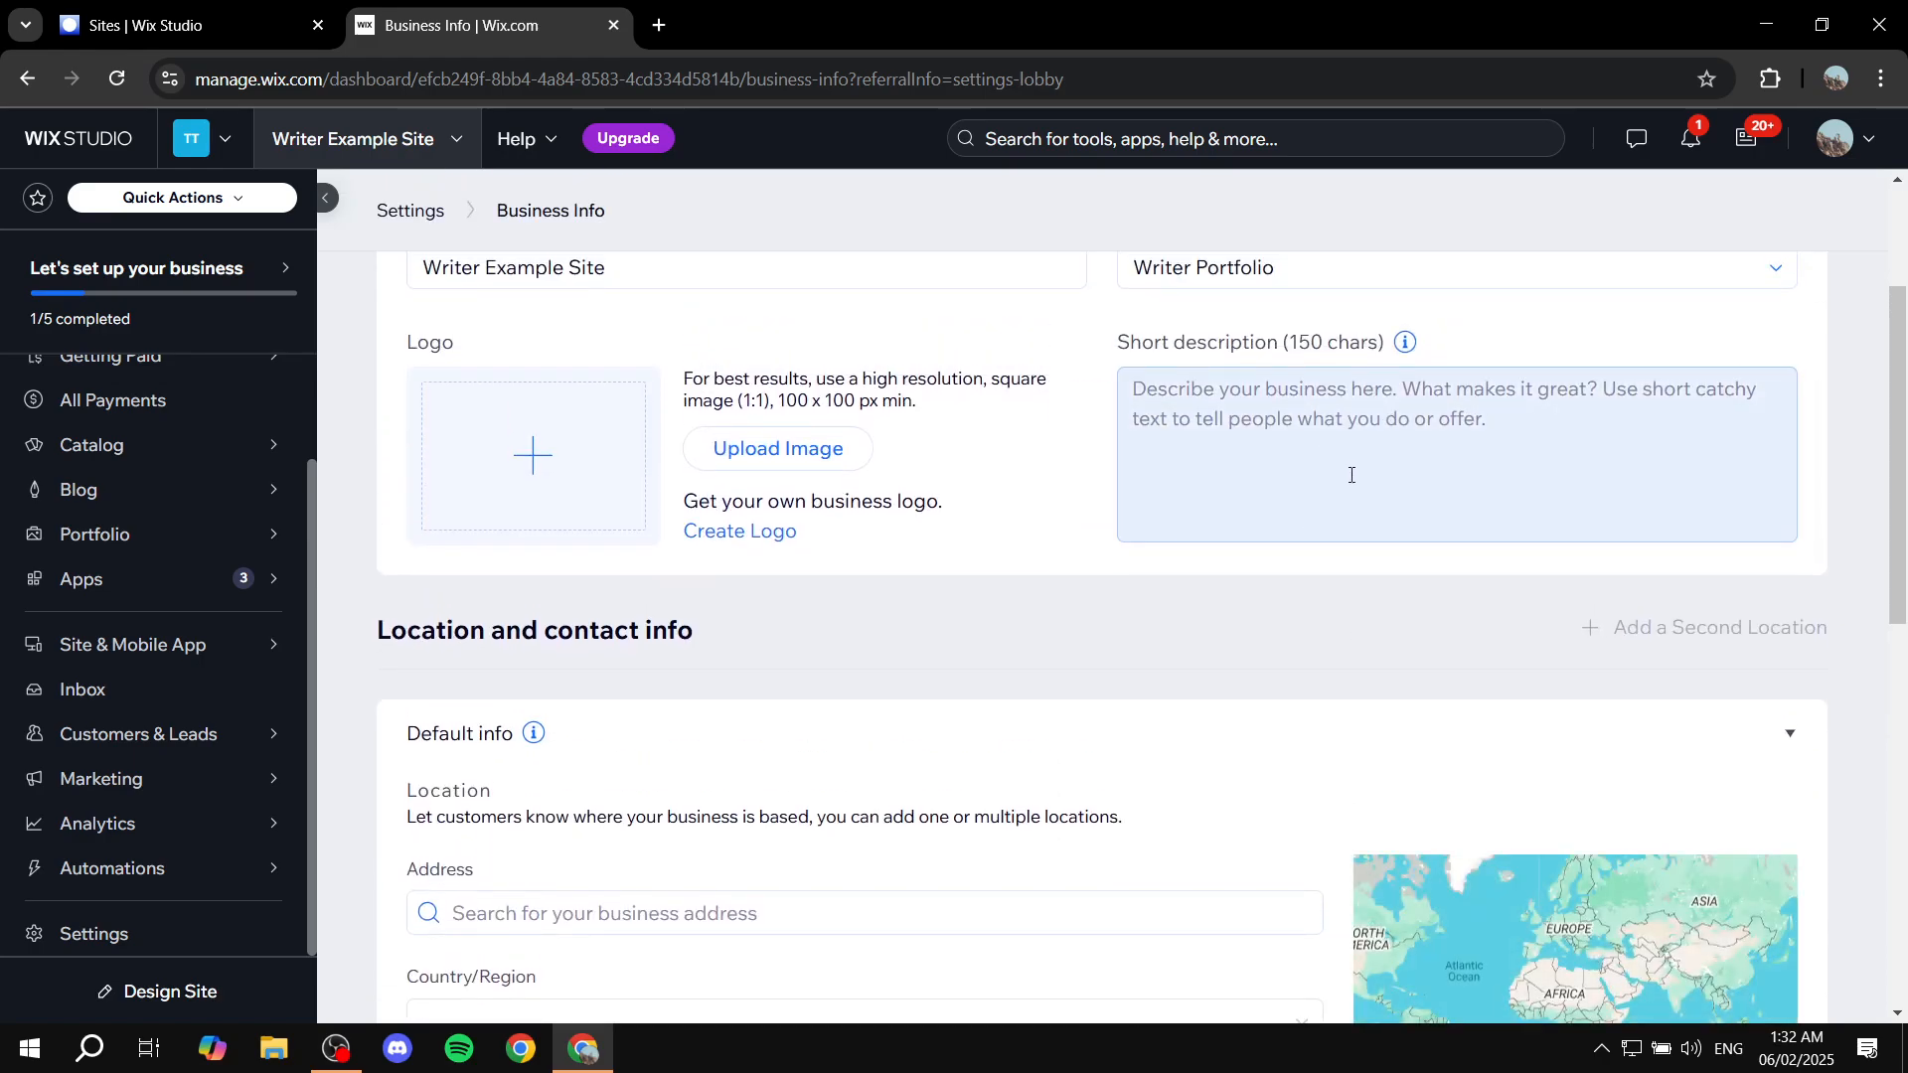
{"action": "scroll", "coordinate": [715, 768], "scroll_direction": "down", "scroll_amount": 10}
{"action": "scroll", "coordinate": [716, 772], "scroll_direction": "up", "scroll_amount": 12}
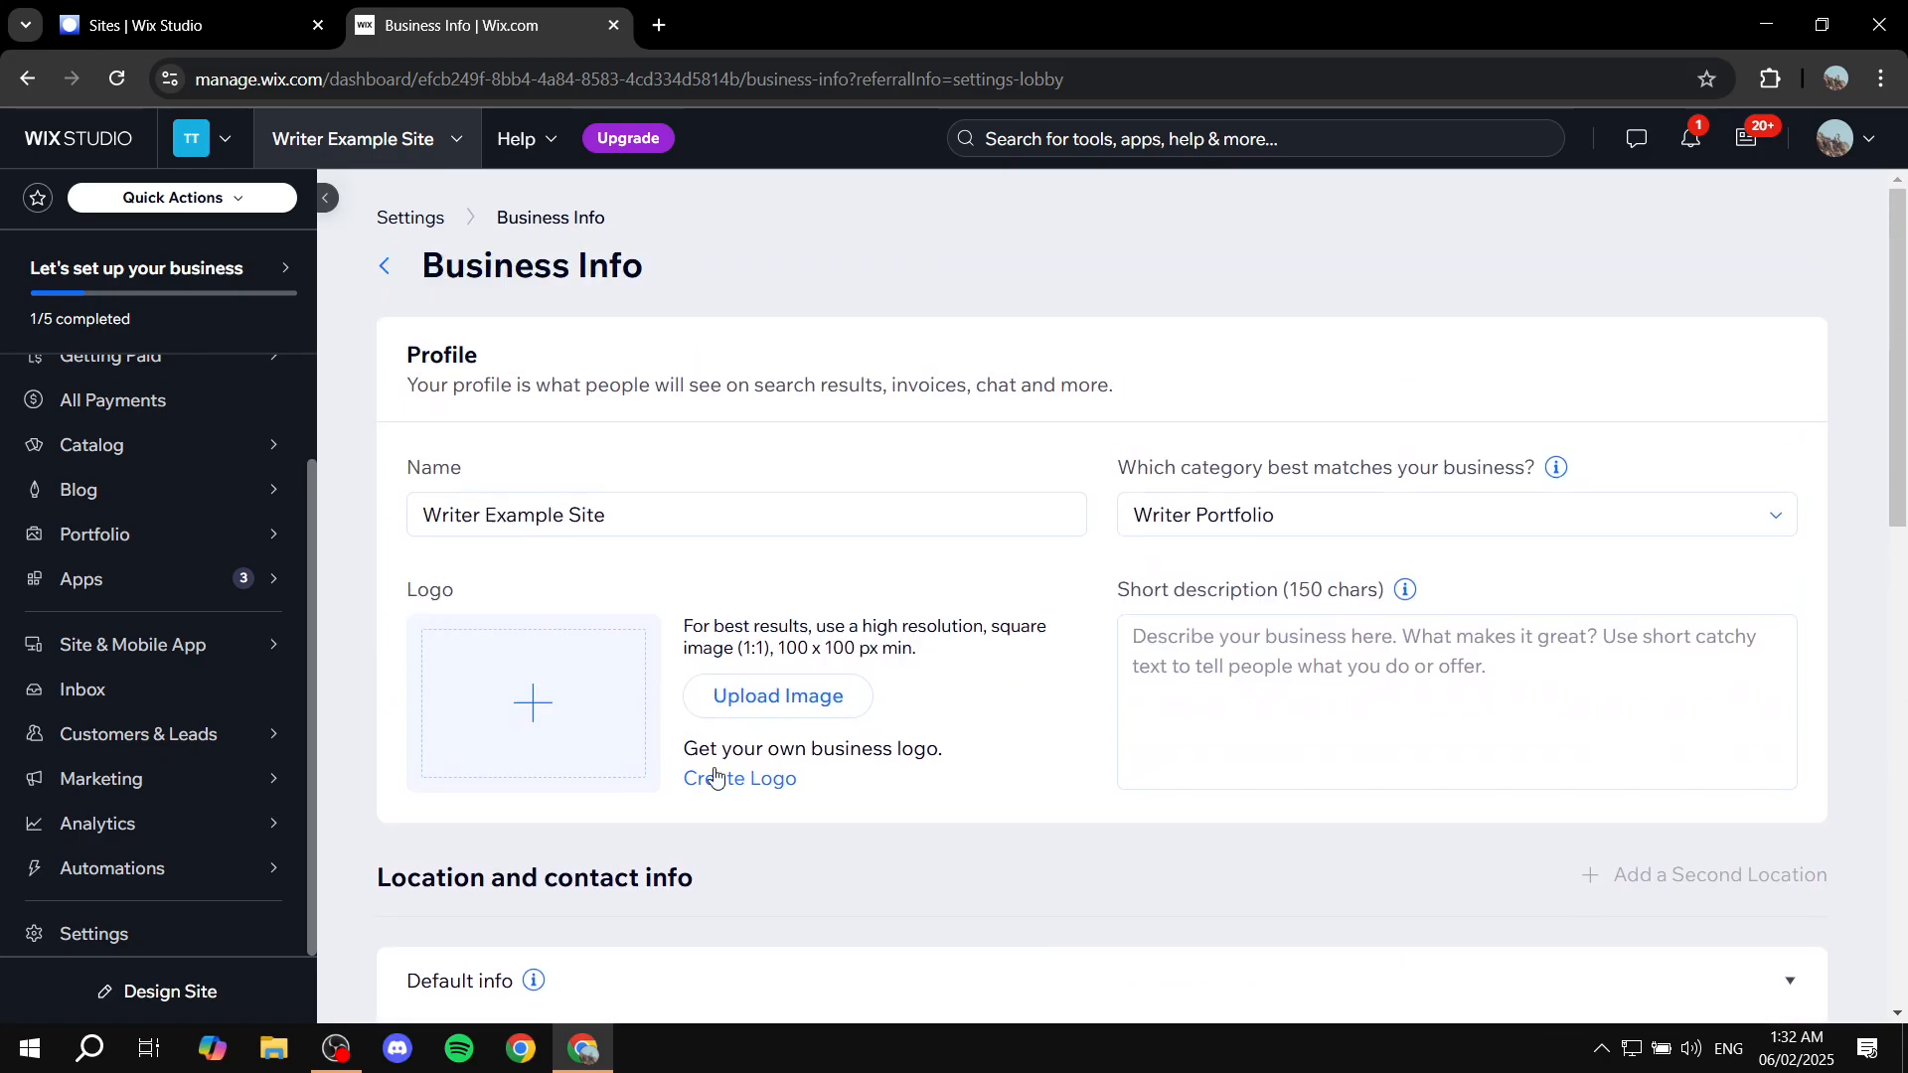
Step: Leave Business Info for the full Settings list, scroll through it, then return to dashboard Home
{"action": "left_click", "coordinate": [385, 266]}
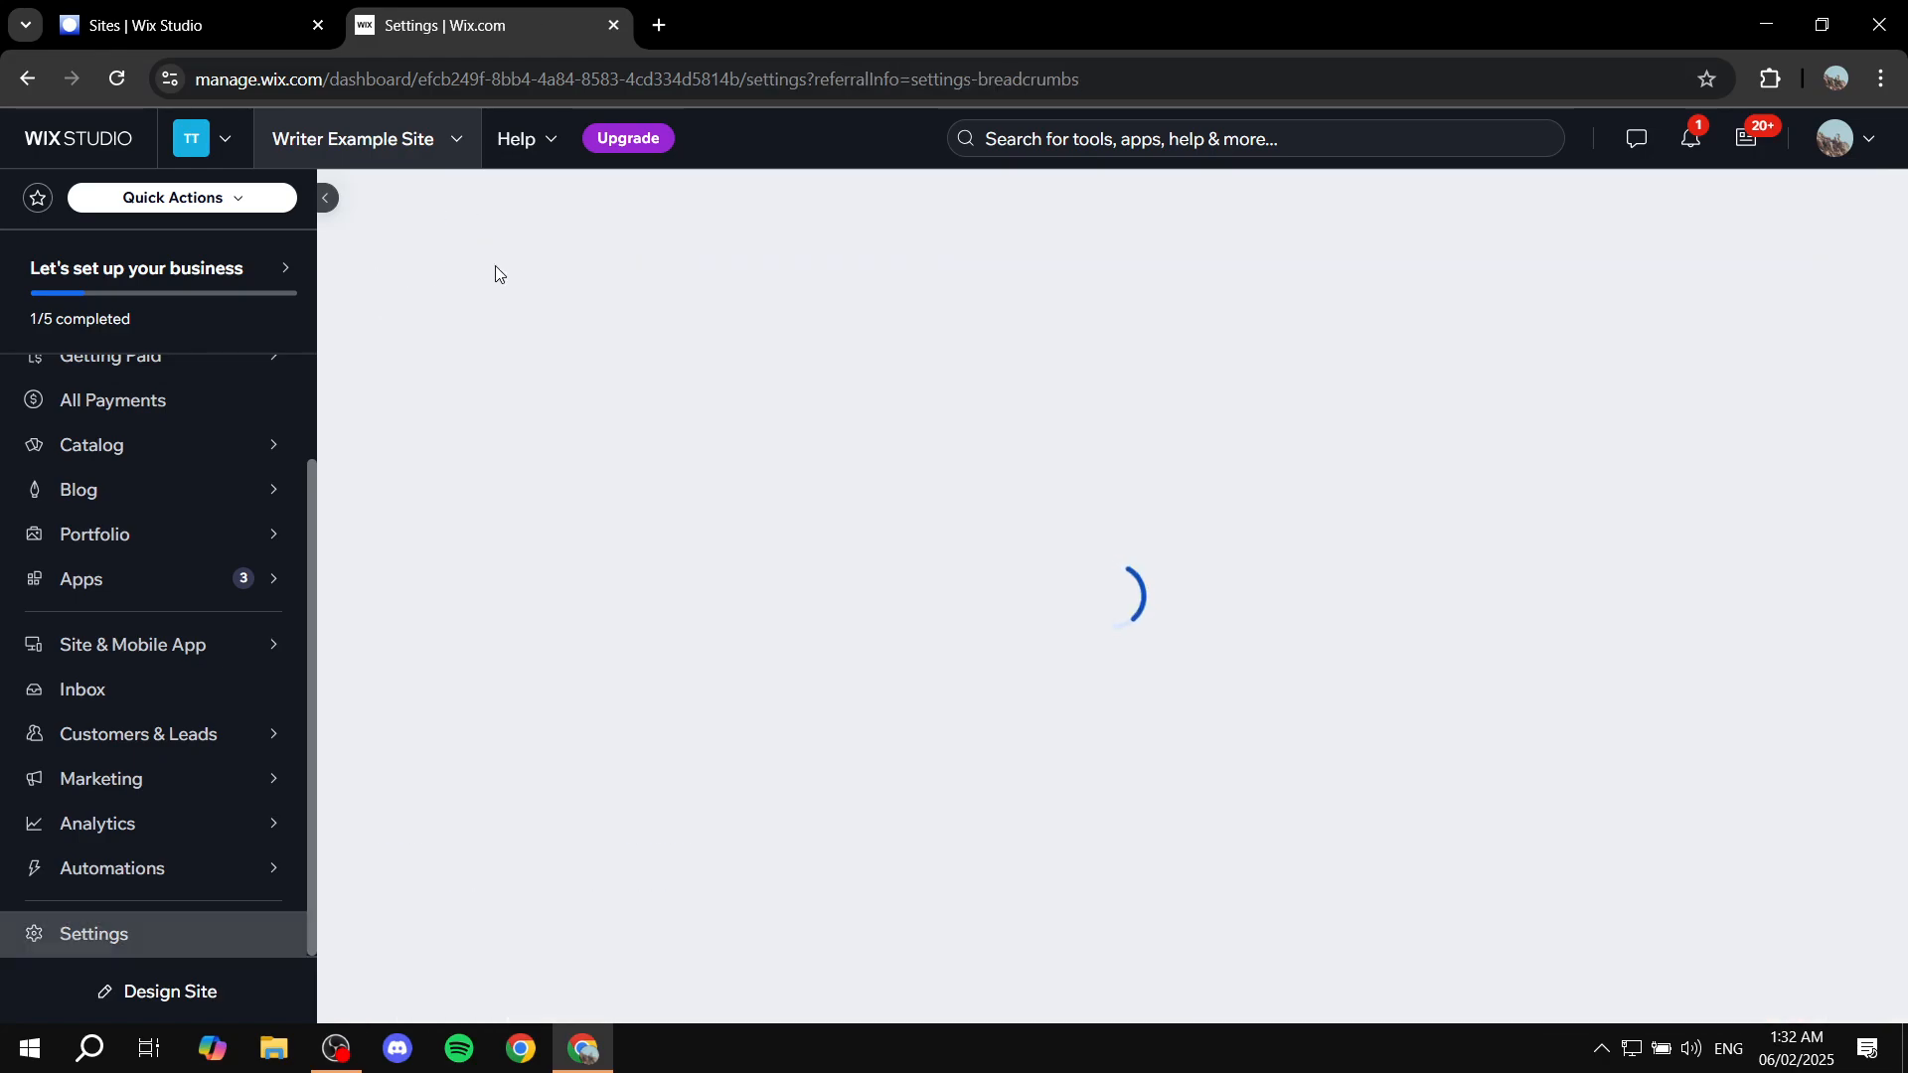
{"action": "scroll", "coordinate": [855, 646], "scroll_direction": "down", "scroll_amount": 10}
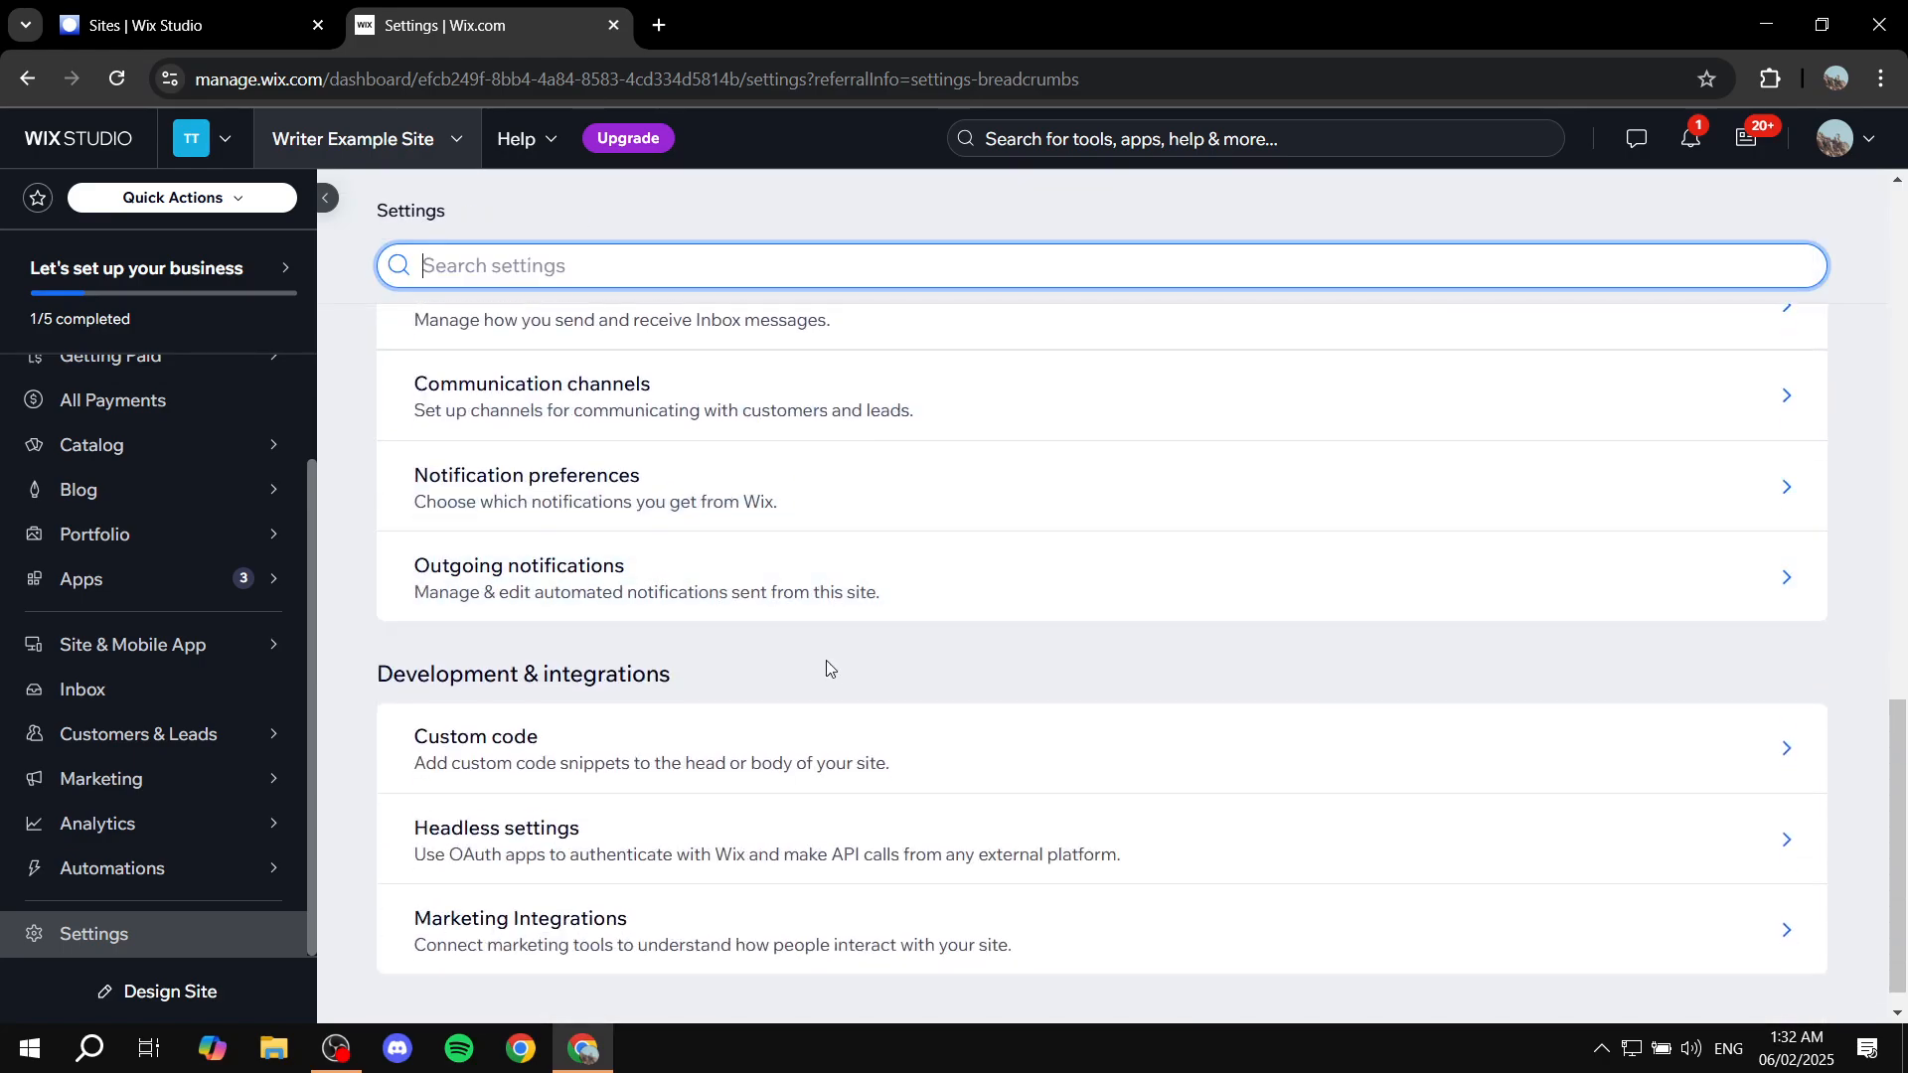
{"action": "scroll", "coordinate": [826, 666], "scroll_direction": "up", "scroll_amount": 10}
{"action": "scroll", "coordinate": [823, 646], "scroll_direction": "down", "scroll_amount": 7}
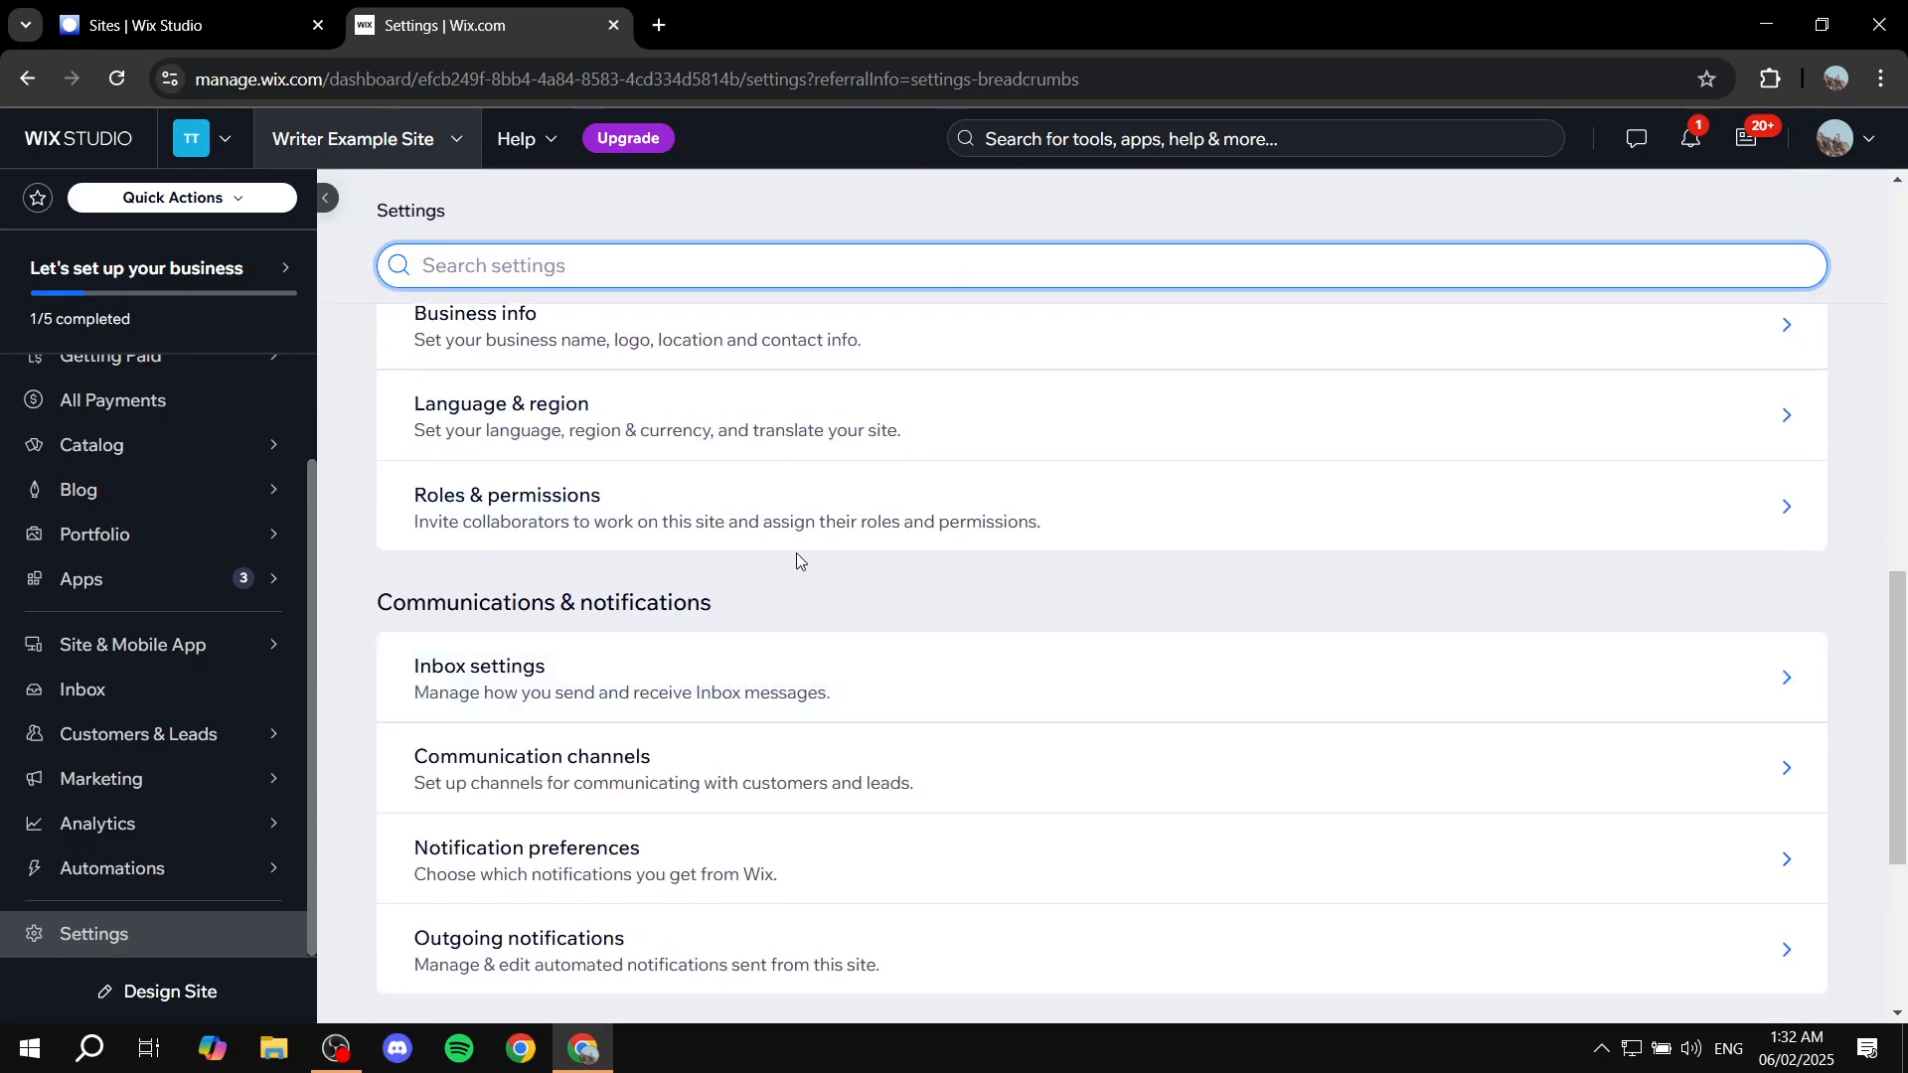
{"action": "scroll", "coordinate": [767, 669], "scroll_direction": "down", "scroll_amount": 4}
{"action": "scroll", "coordinate": [586, 661], "scroll_direction": "up", "scroll_amount": 11}
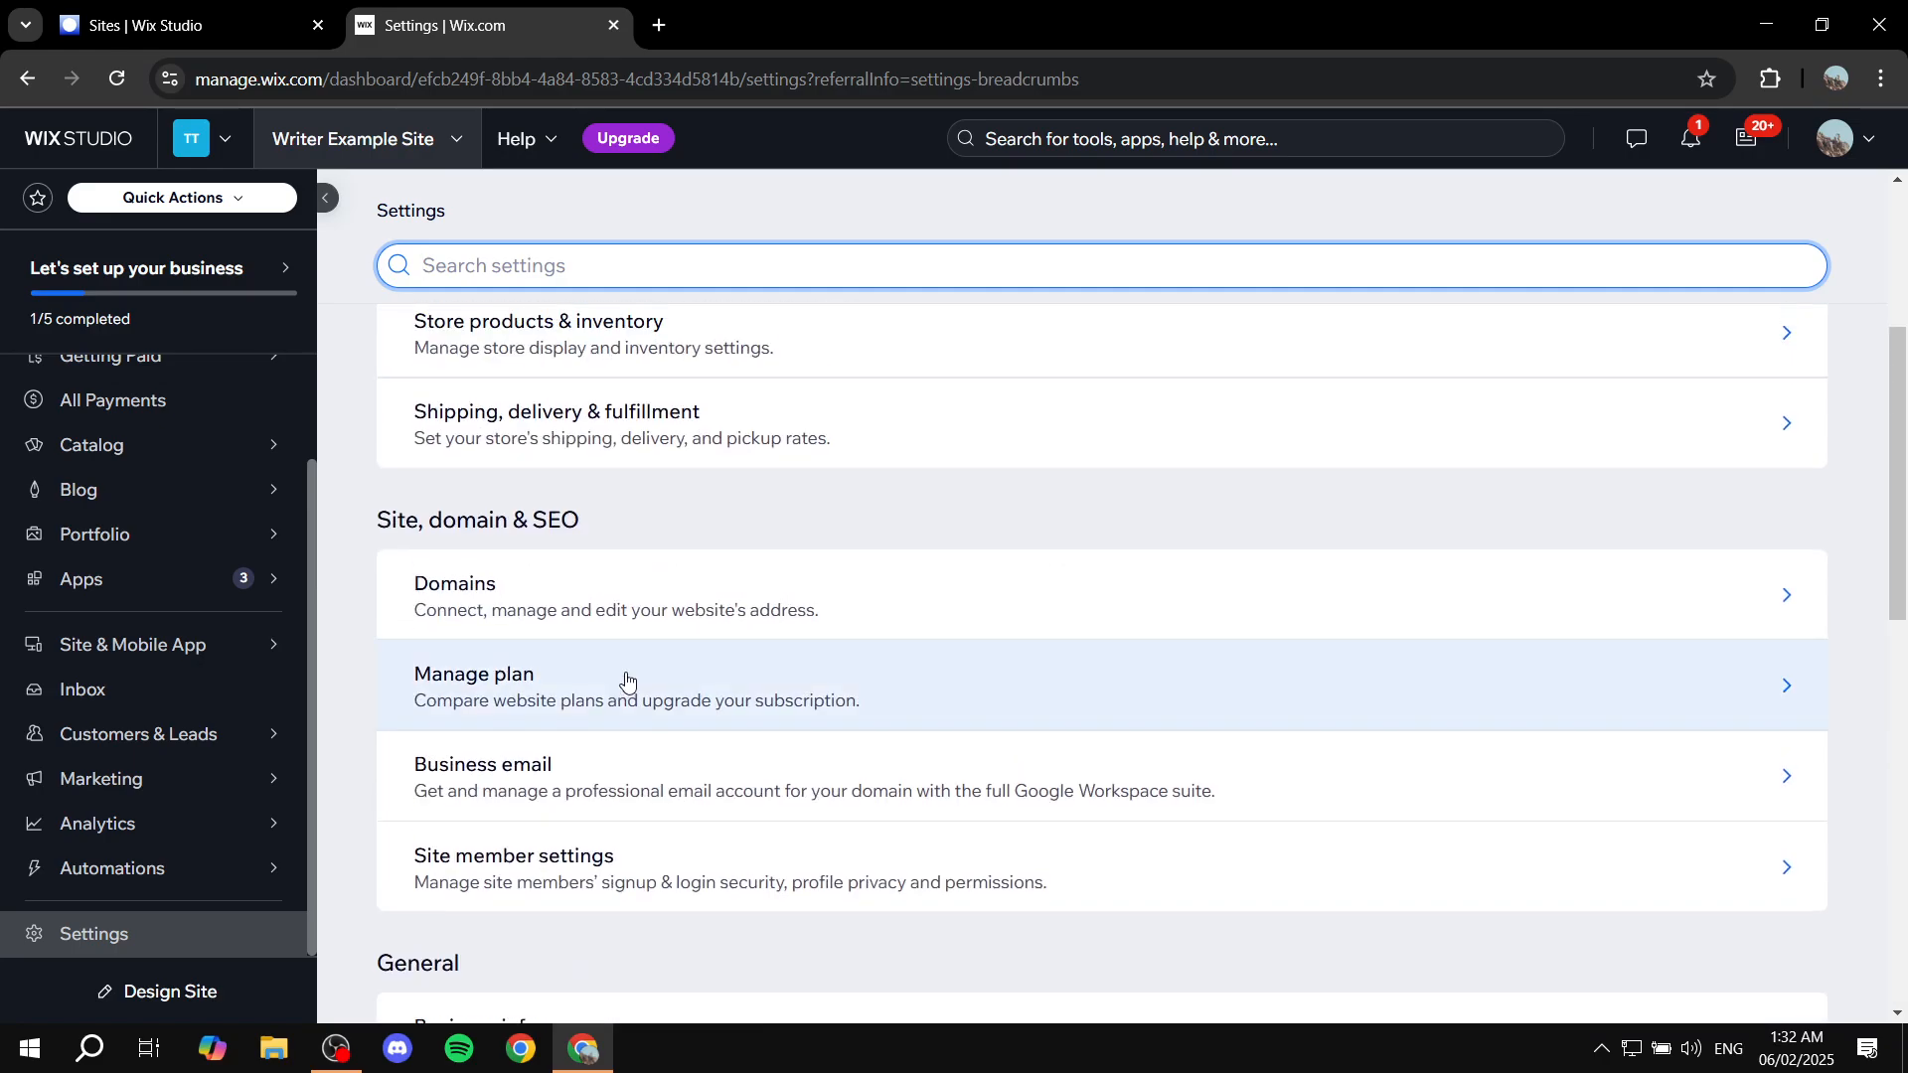
{"action": "scroll", "coordinate": [626, 682], "scroll_direction": "up", "scroll_amount": 5}
{"action": "mouse_move", "coordinate": [232, 784]}
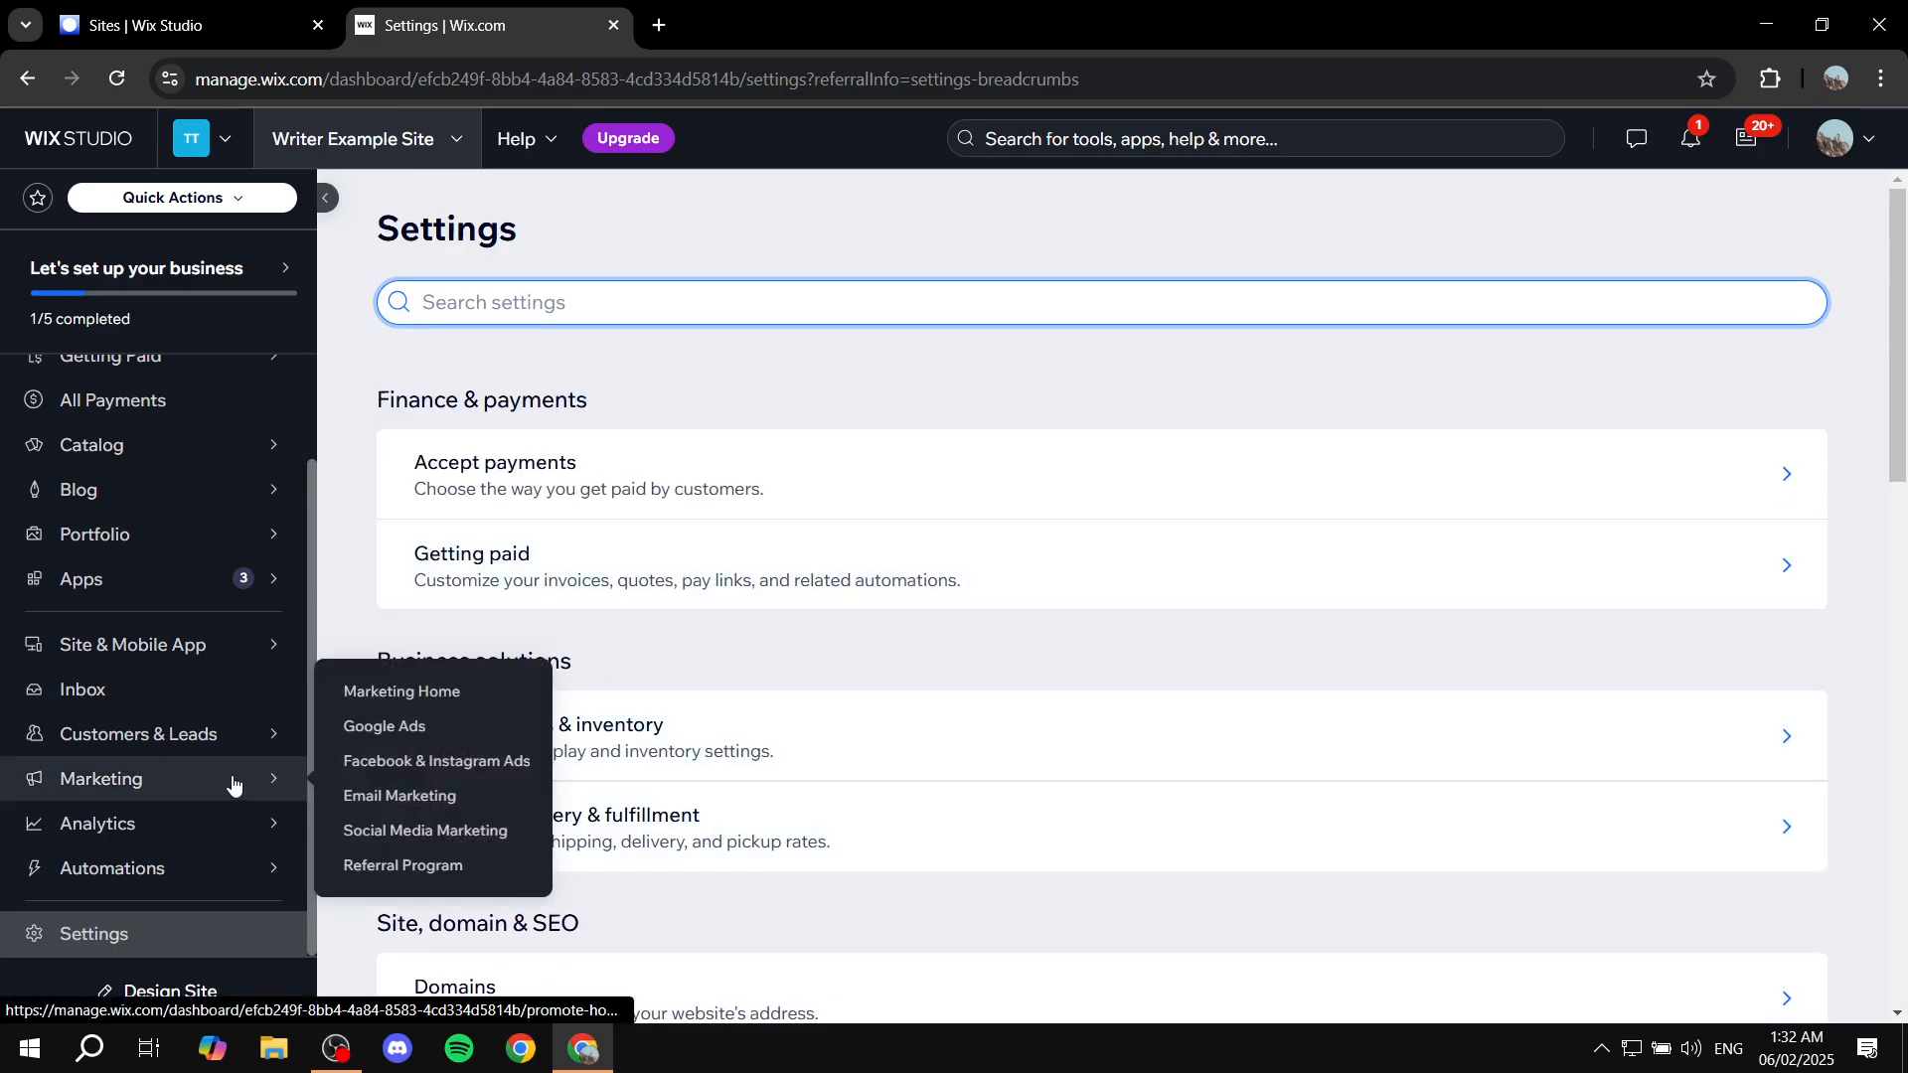
{"action": "scroll", "coordinate": [149, 646], "scroll_direction": "up", "scroll_amount": 3}
{"action": "left_click", "coordinate": [153, 438]}
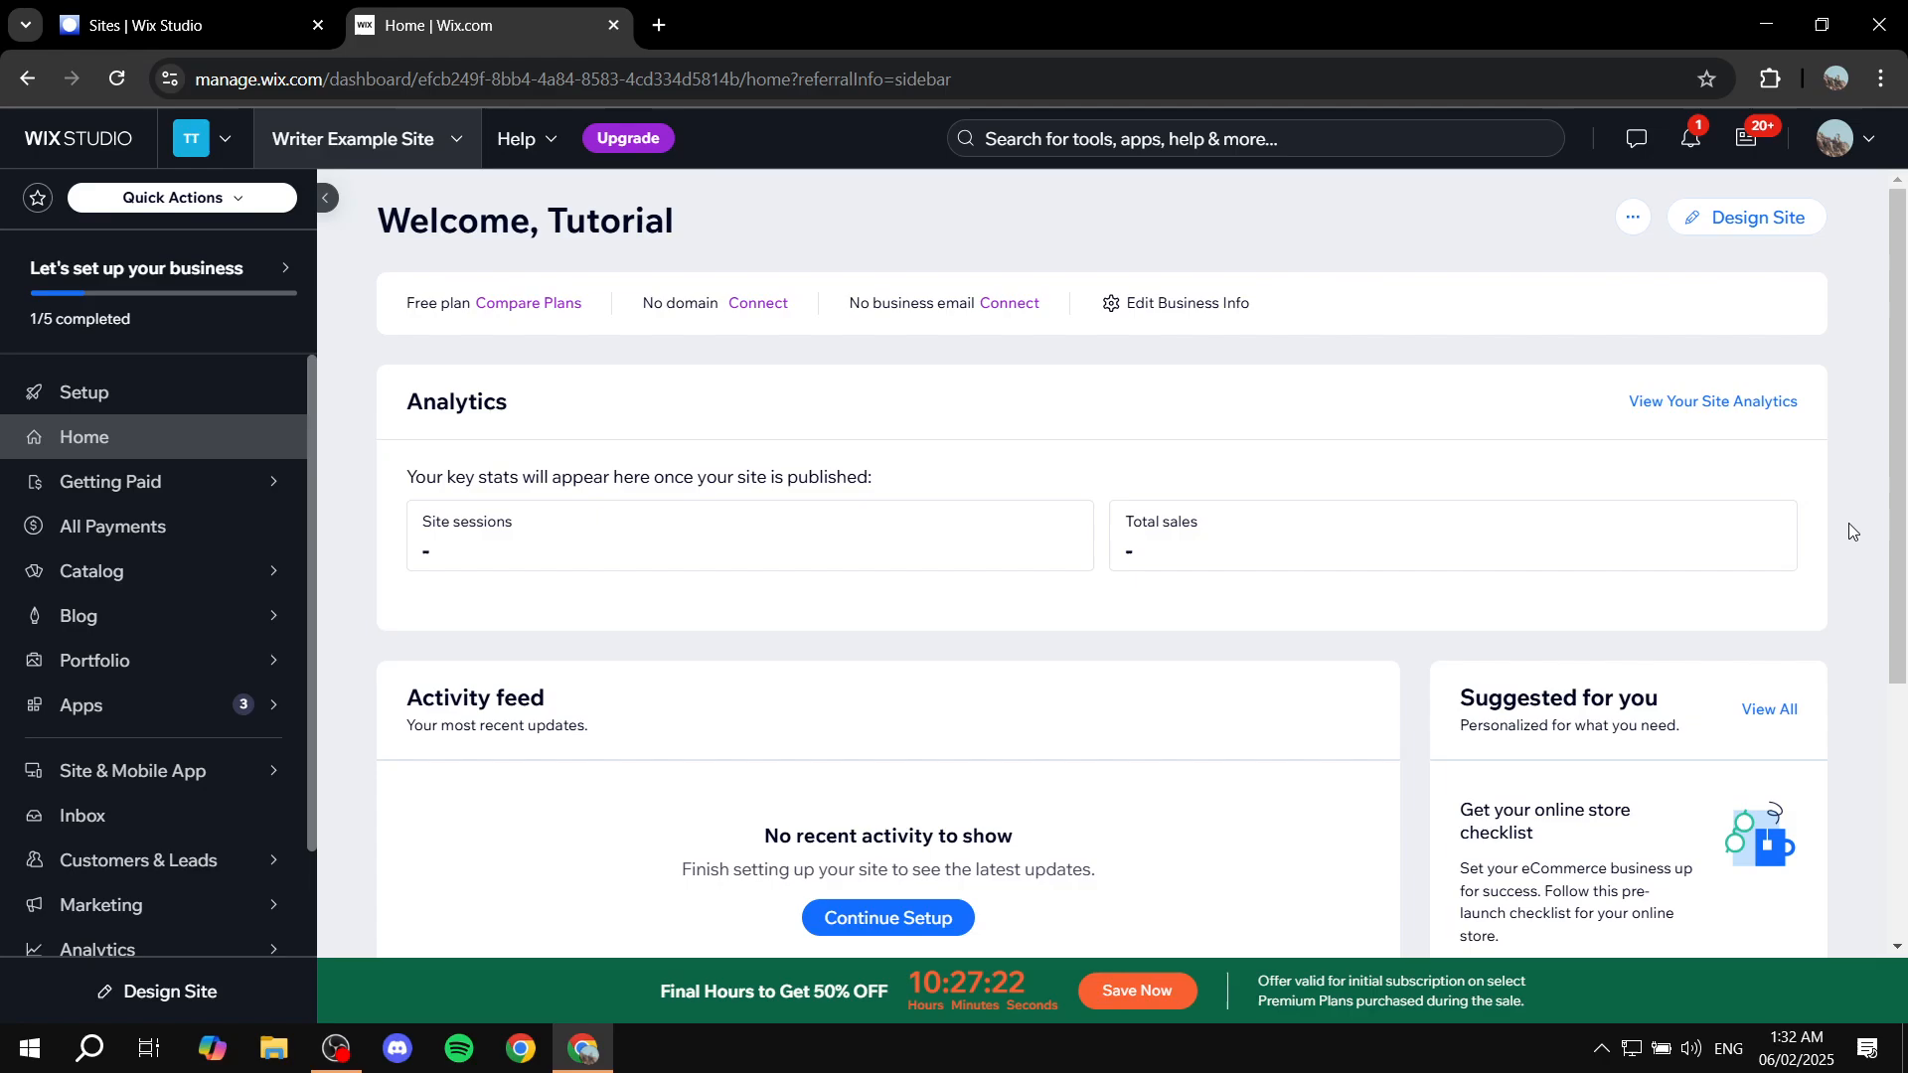
Step: Use Design Site on the dashboard home to reach the template-or-AI design choice
{"action": "left_click", "coordinate": [1733, 229]}
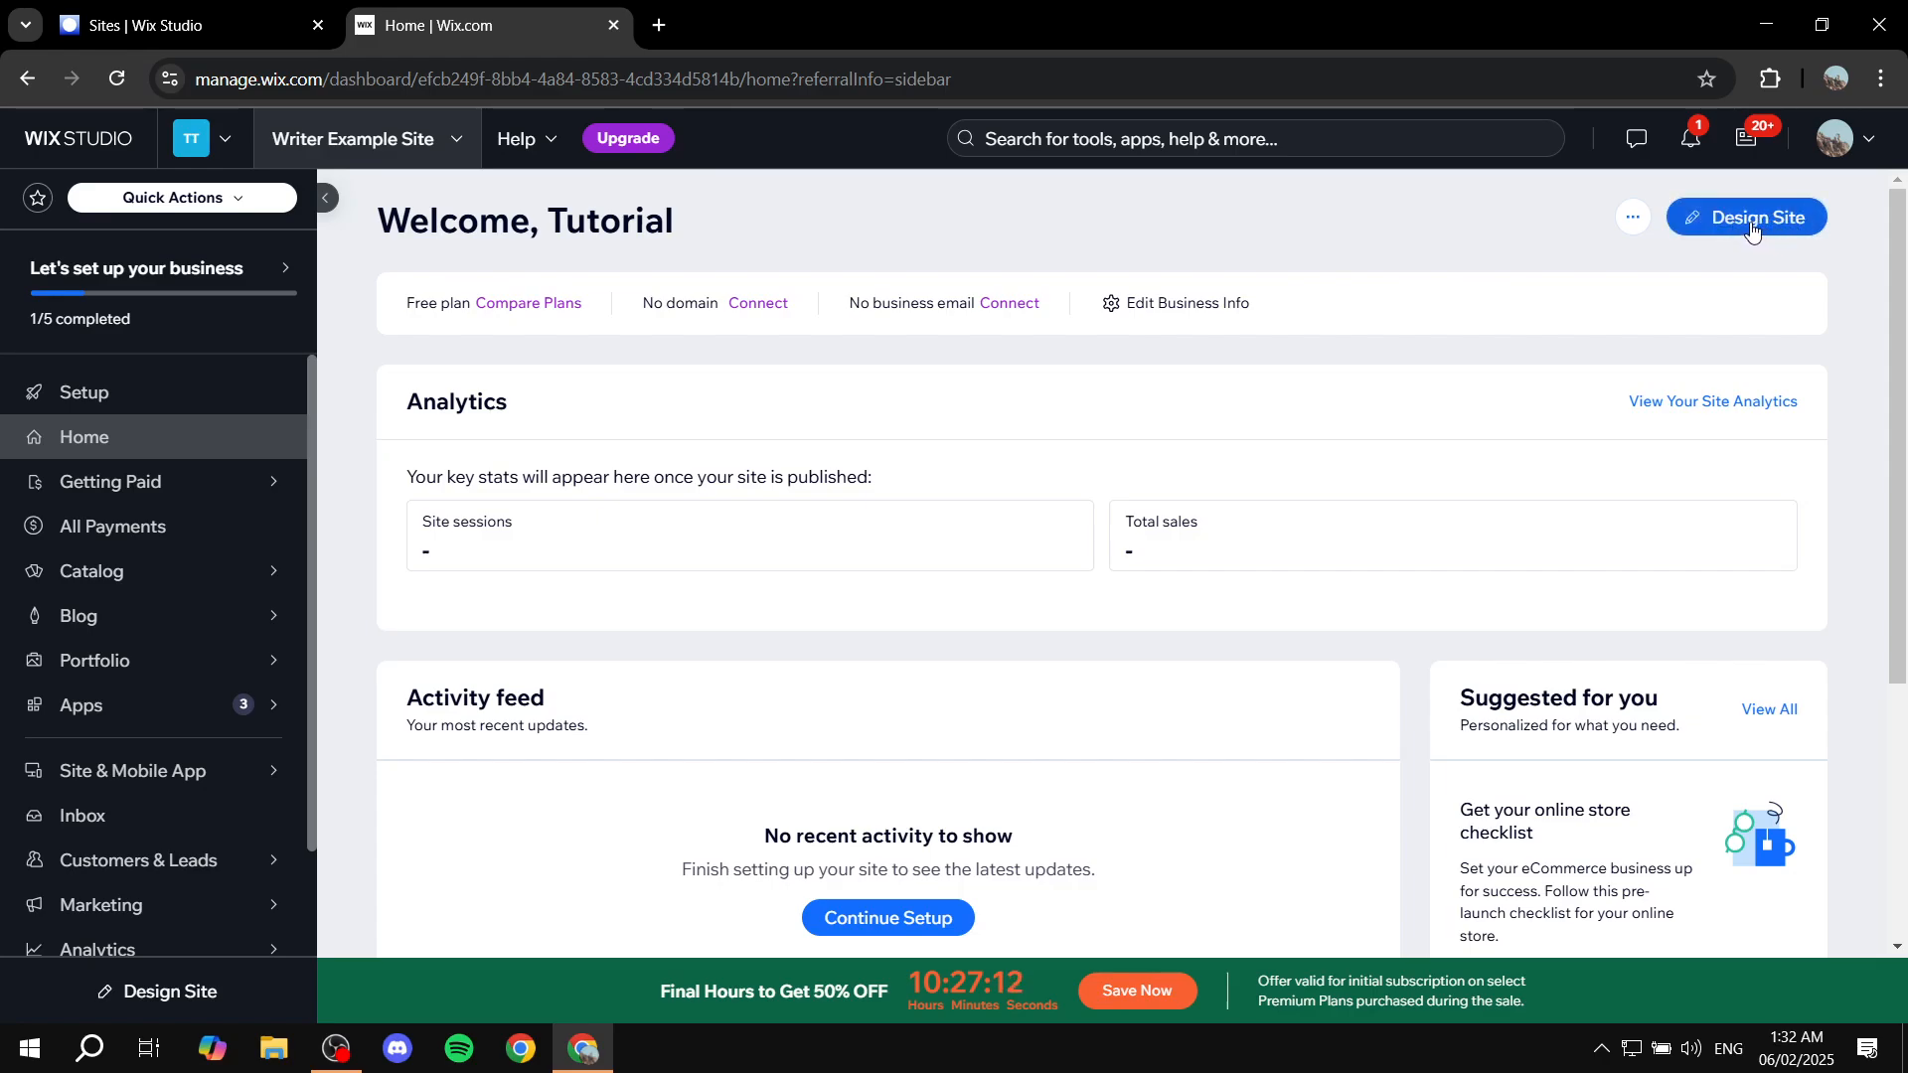
{"action": "left_click", "coordinate": [1751, 224]}
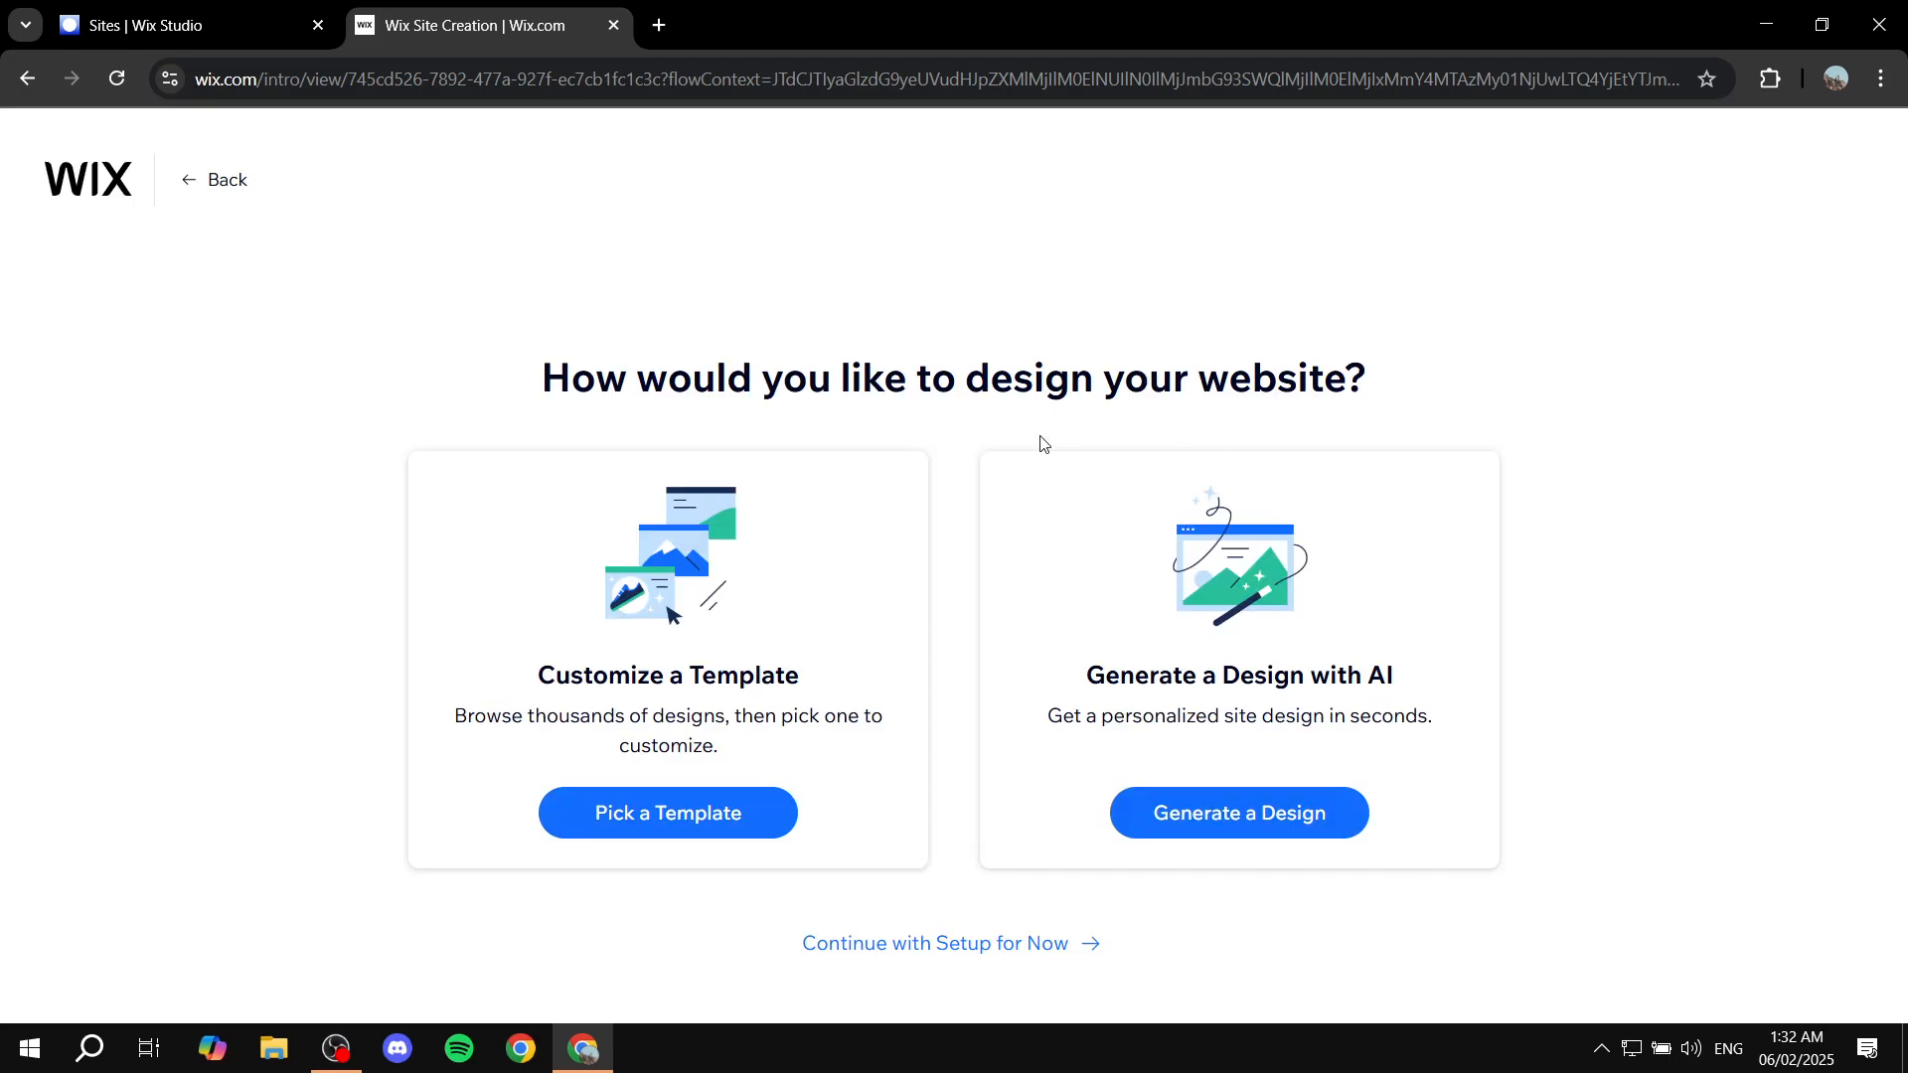
{"action": "left_click_drag", "start_coordinate": [1038, 379], "coordinate": [1443, 381]}
{"action": "left_click", "coordinate": [1447, 380]}
{"action": "left_click_drag", "start_coordinate": [526, 693], "coordinate": [848, 684]}
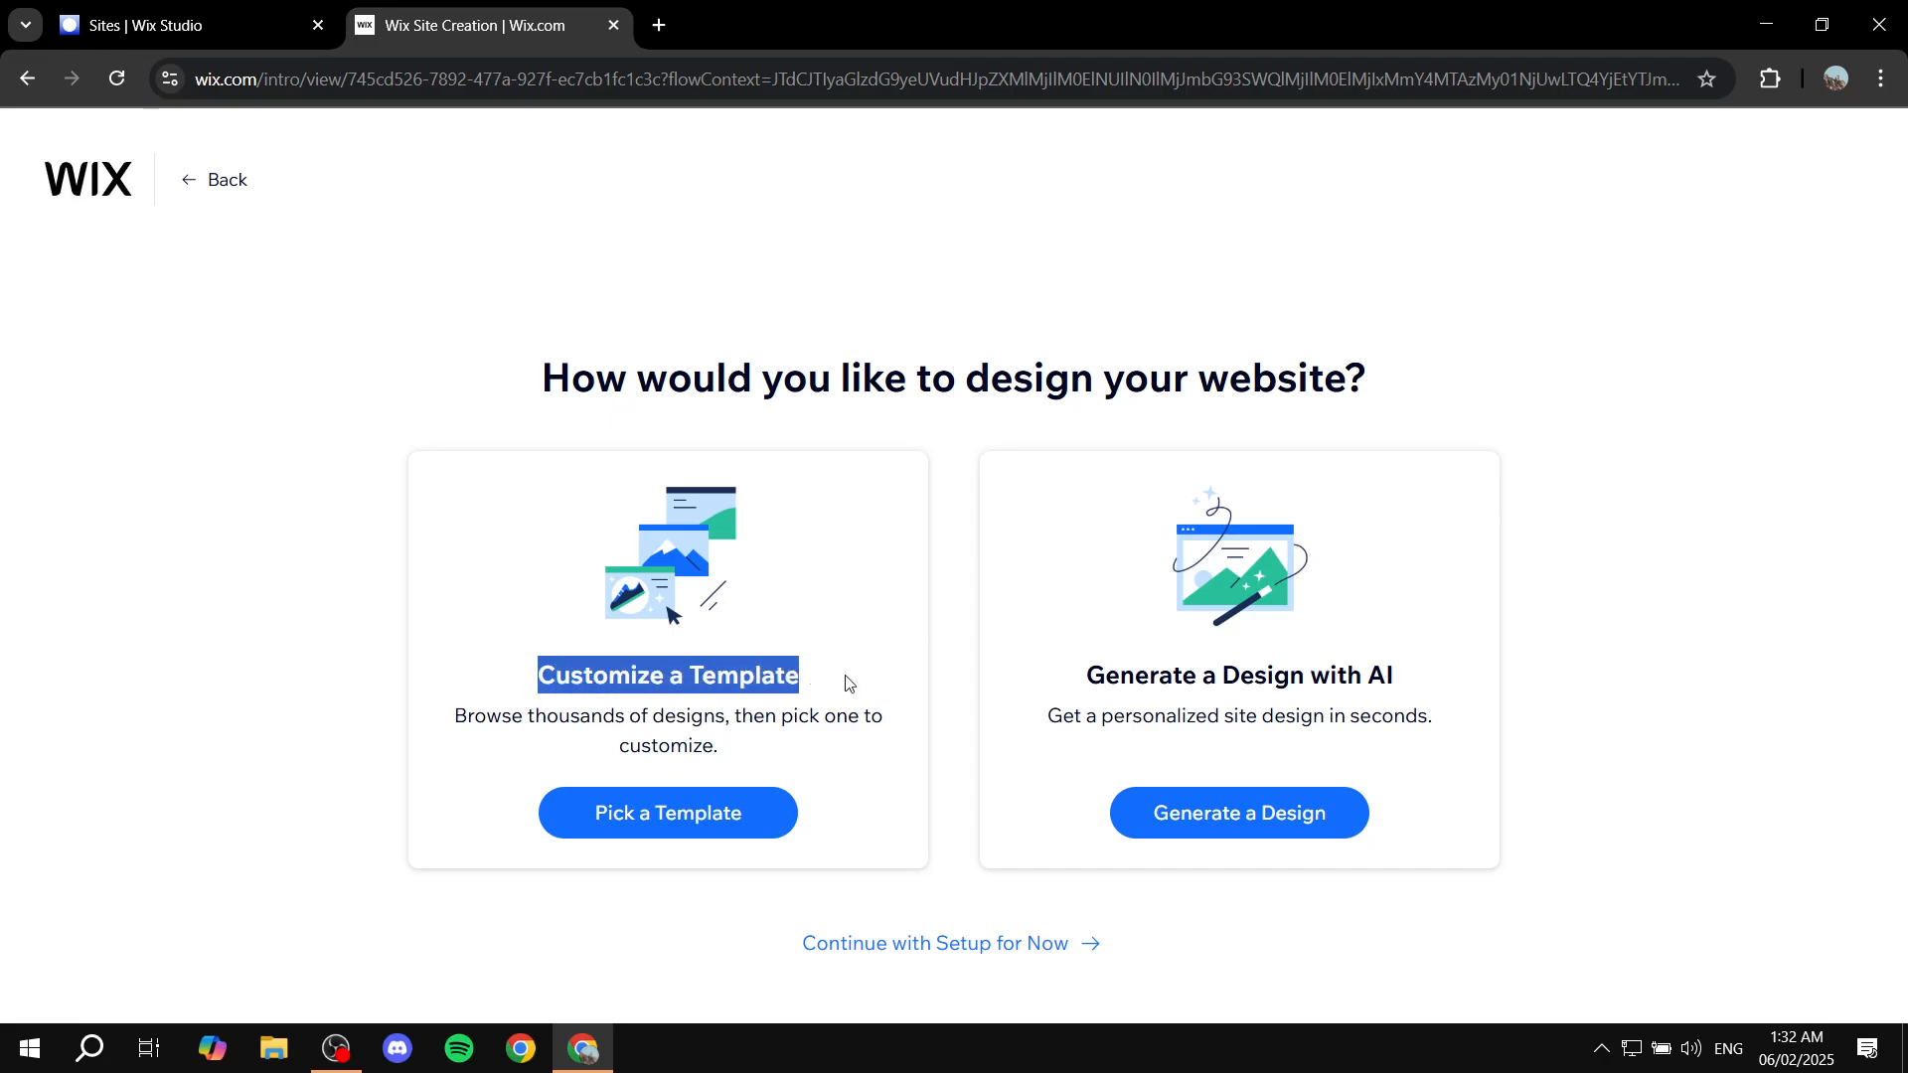
{"action": "left_click", "coordinate": [848, 683]}
{"action": "left_click_drag", "start_coordinate": [684, 676], "coordinate": [848, 682]}
{"action": "left_click", "coordinate": [828, 673]}
{"action": "left_click", "coordinate": [847, 681]}
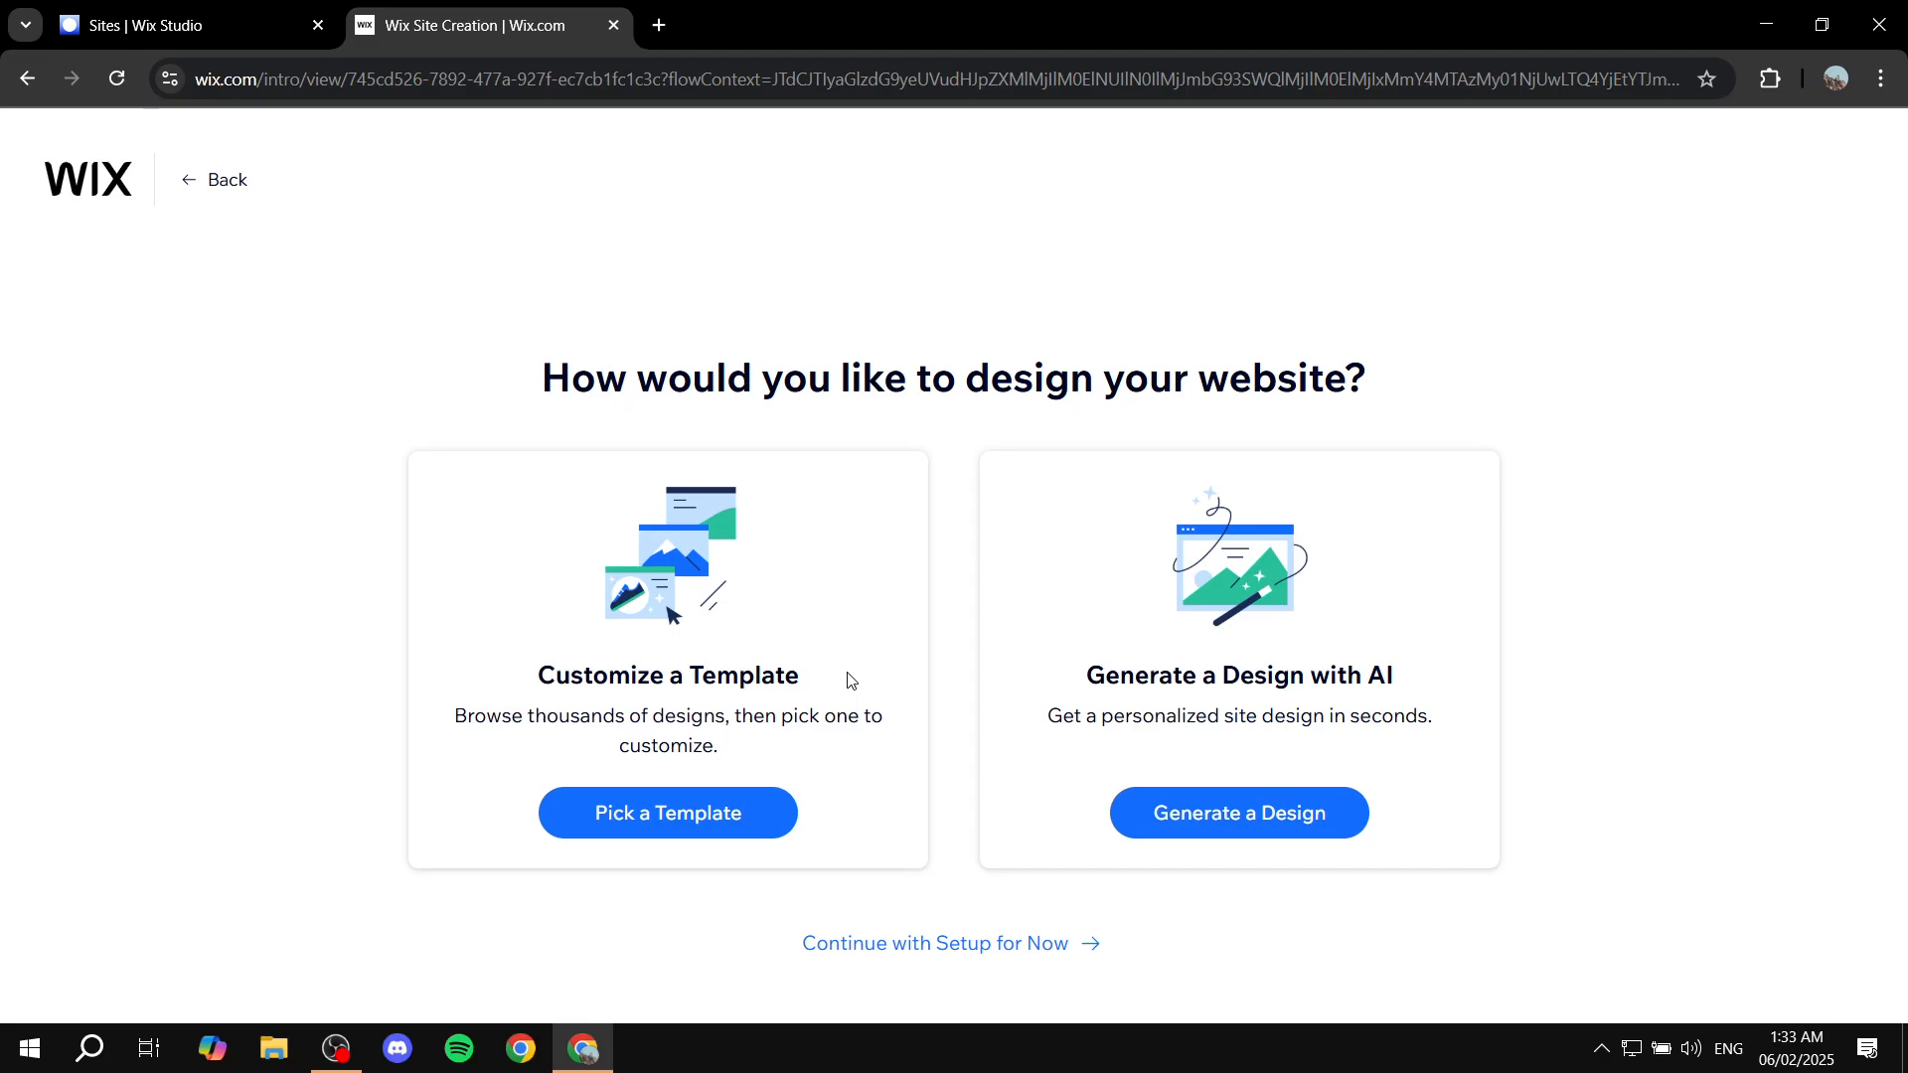
{"action": "left_click_drag", "start_coordinate": [1088, 686], "coordinate": [1437, 686]}
{"action": "left_click", "coordinate": [1447, 669]}
{"action": "left_click_drag", "start_coordinate": [555, 676], "coordinate": [873, 694]}
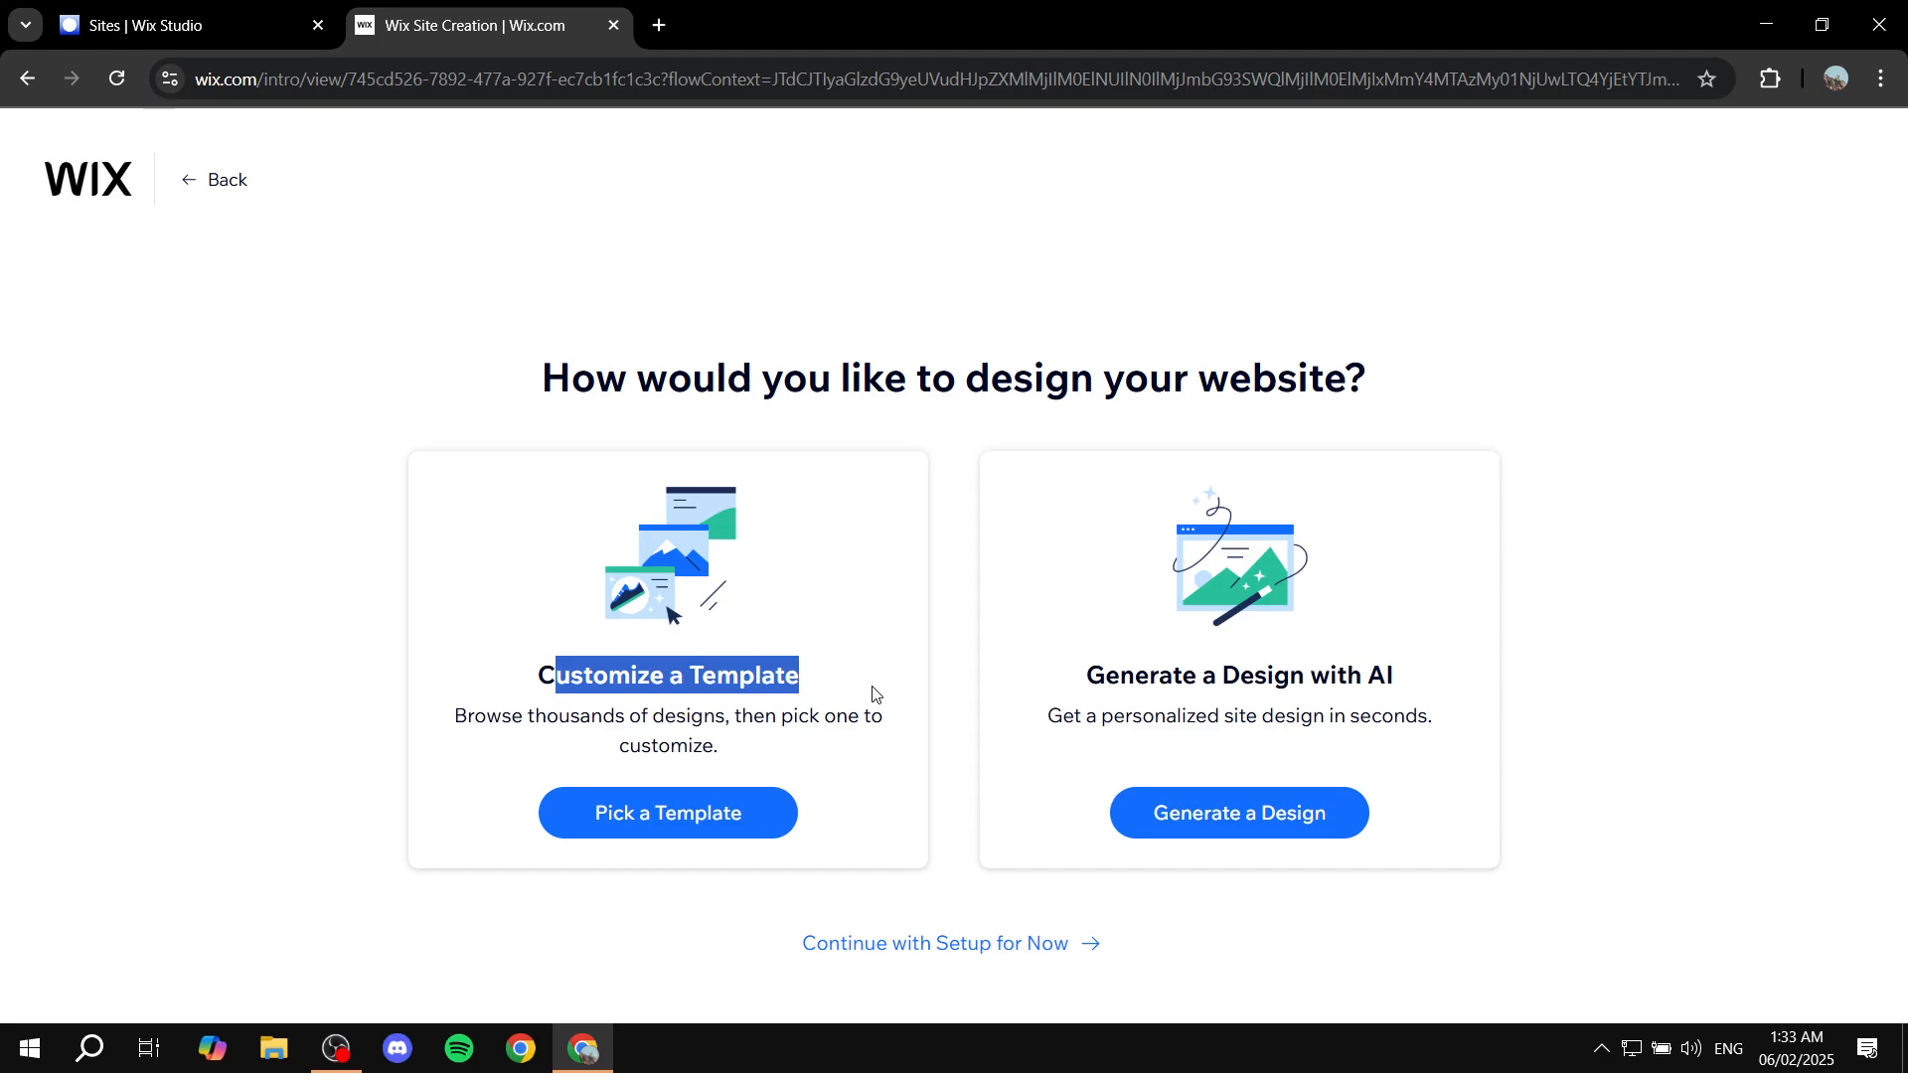
{"action": "left_click", "coordinate": [873, 694]}
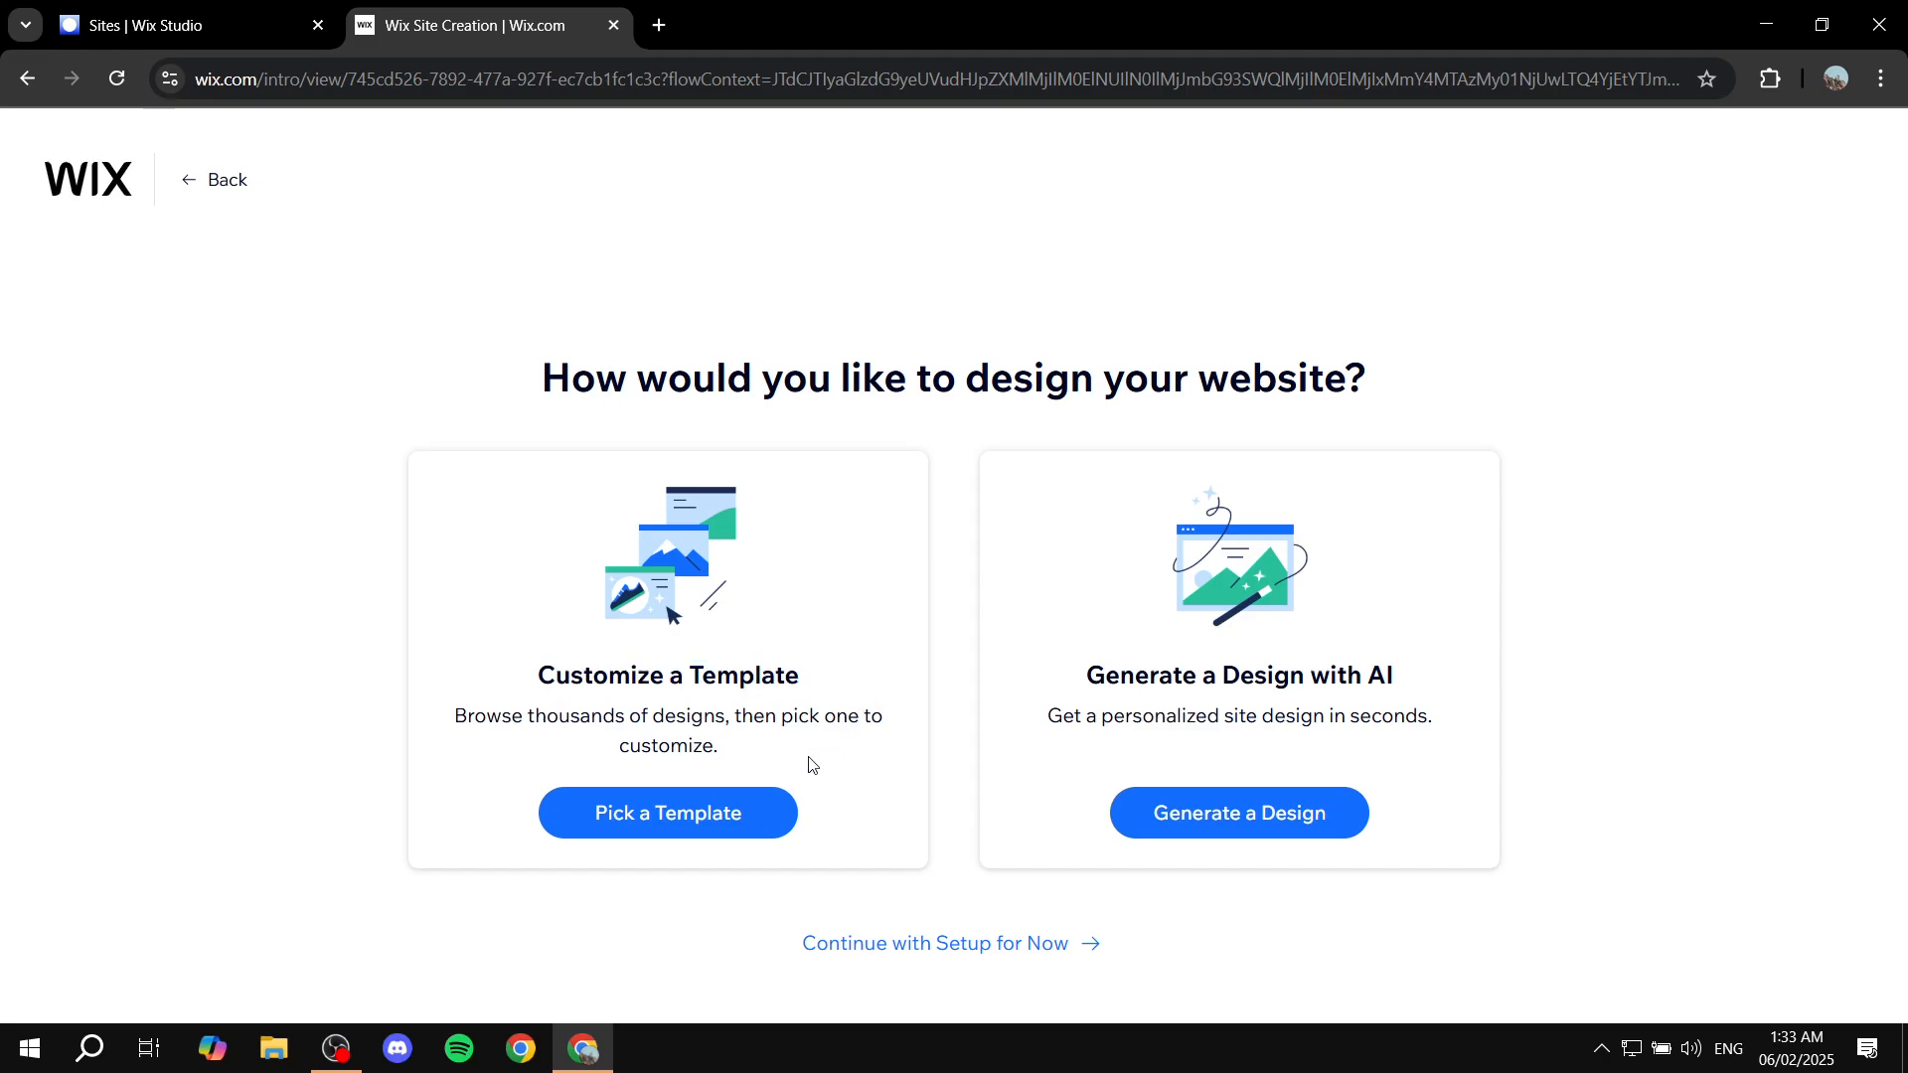
Step: Choose to customize a template and open the Creative CV Writer Portfolio template in the Website Editor
{"action": "left_click", "coordinate": [729, 817]}
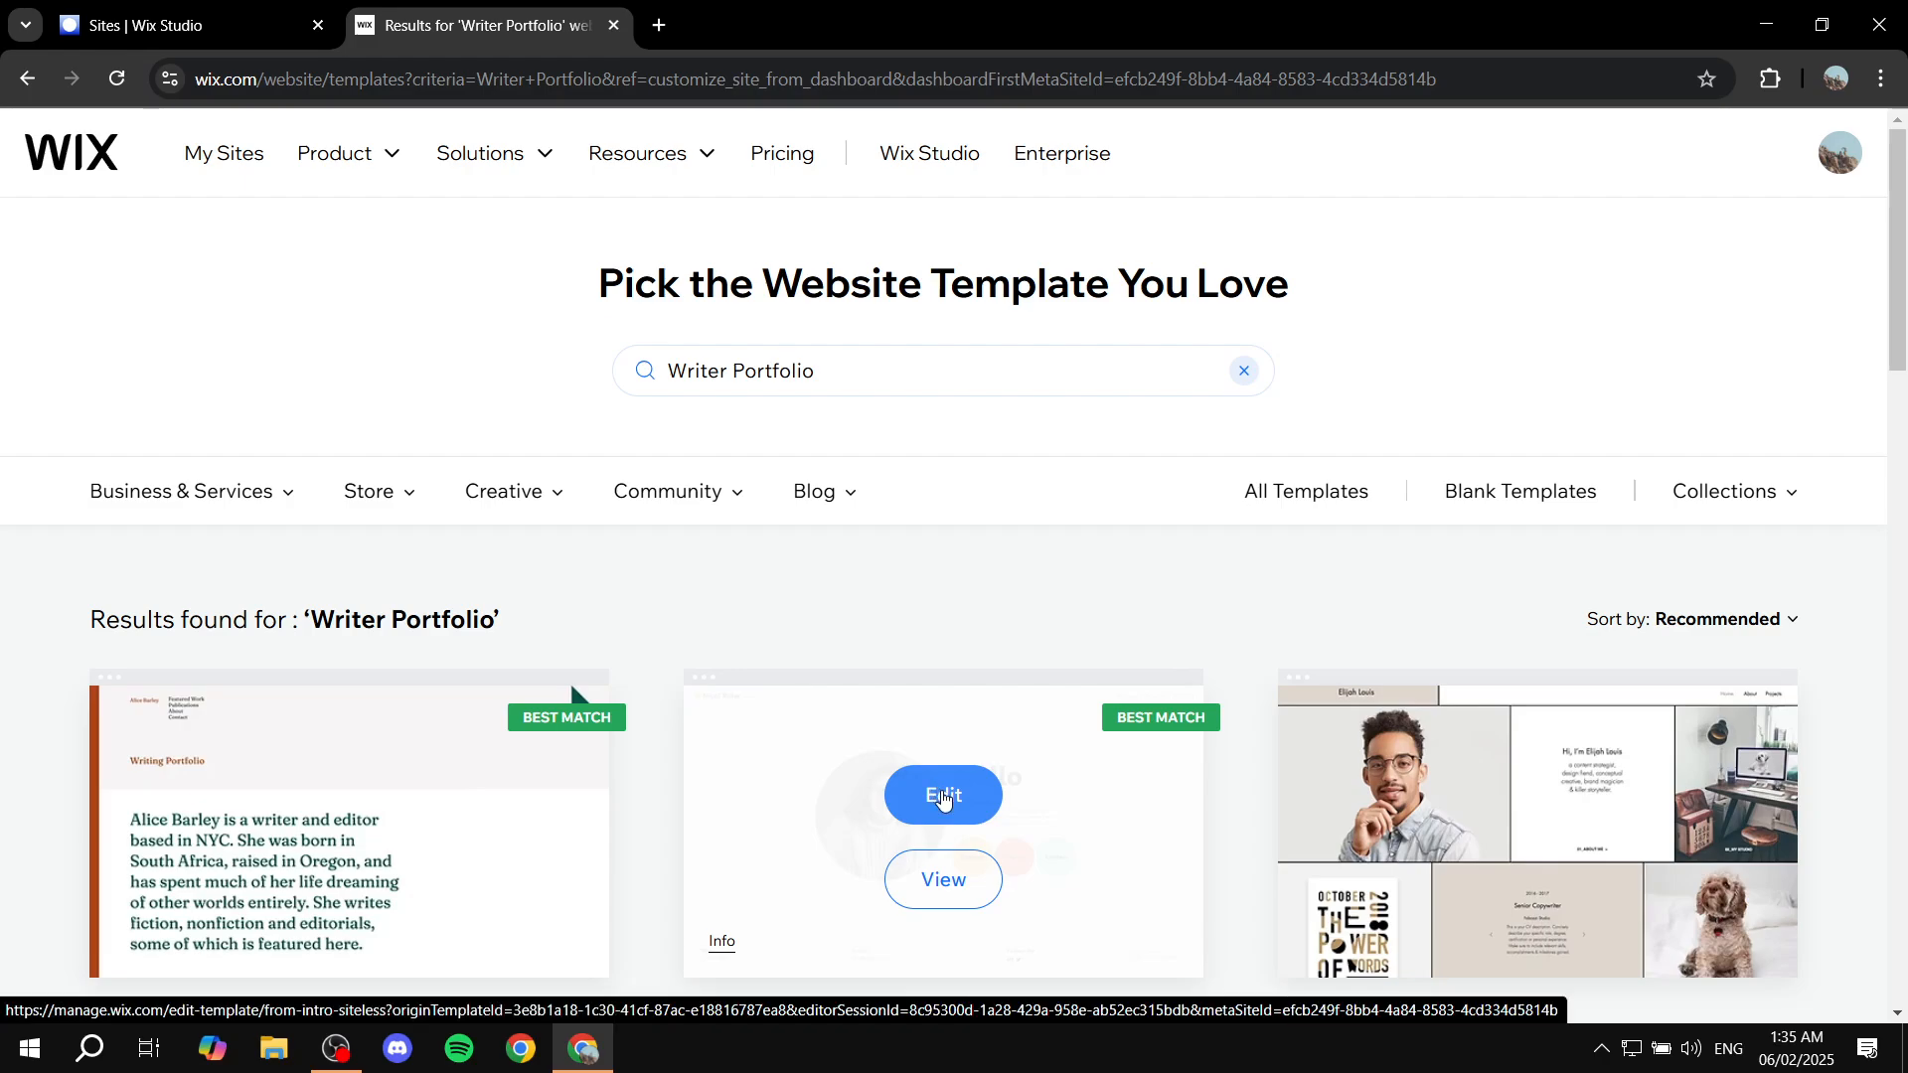
{"action": "left_click", "coordinate": [943, 799]}
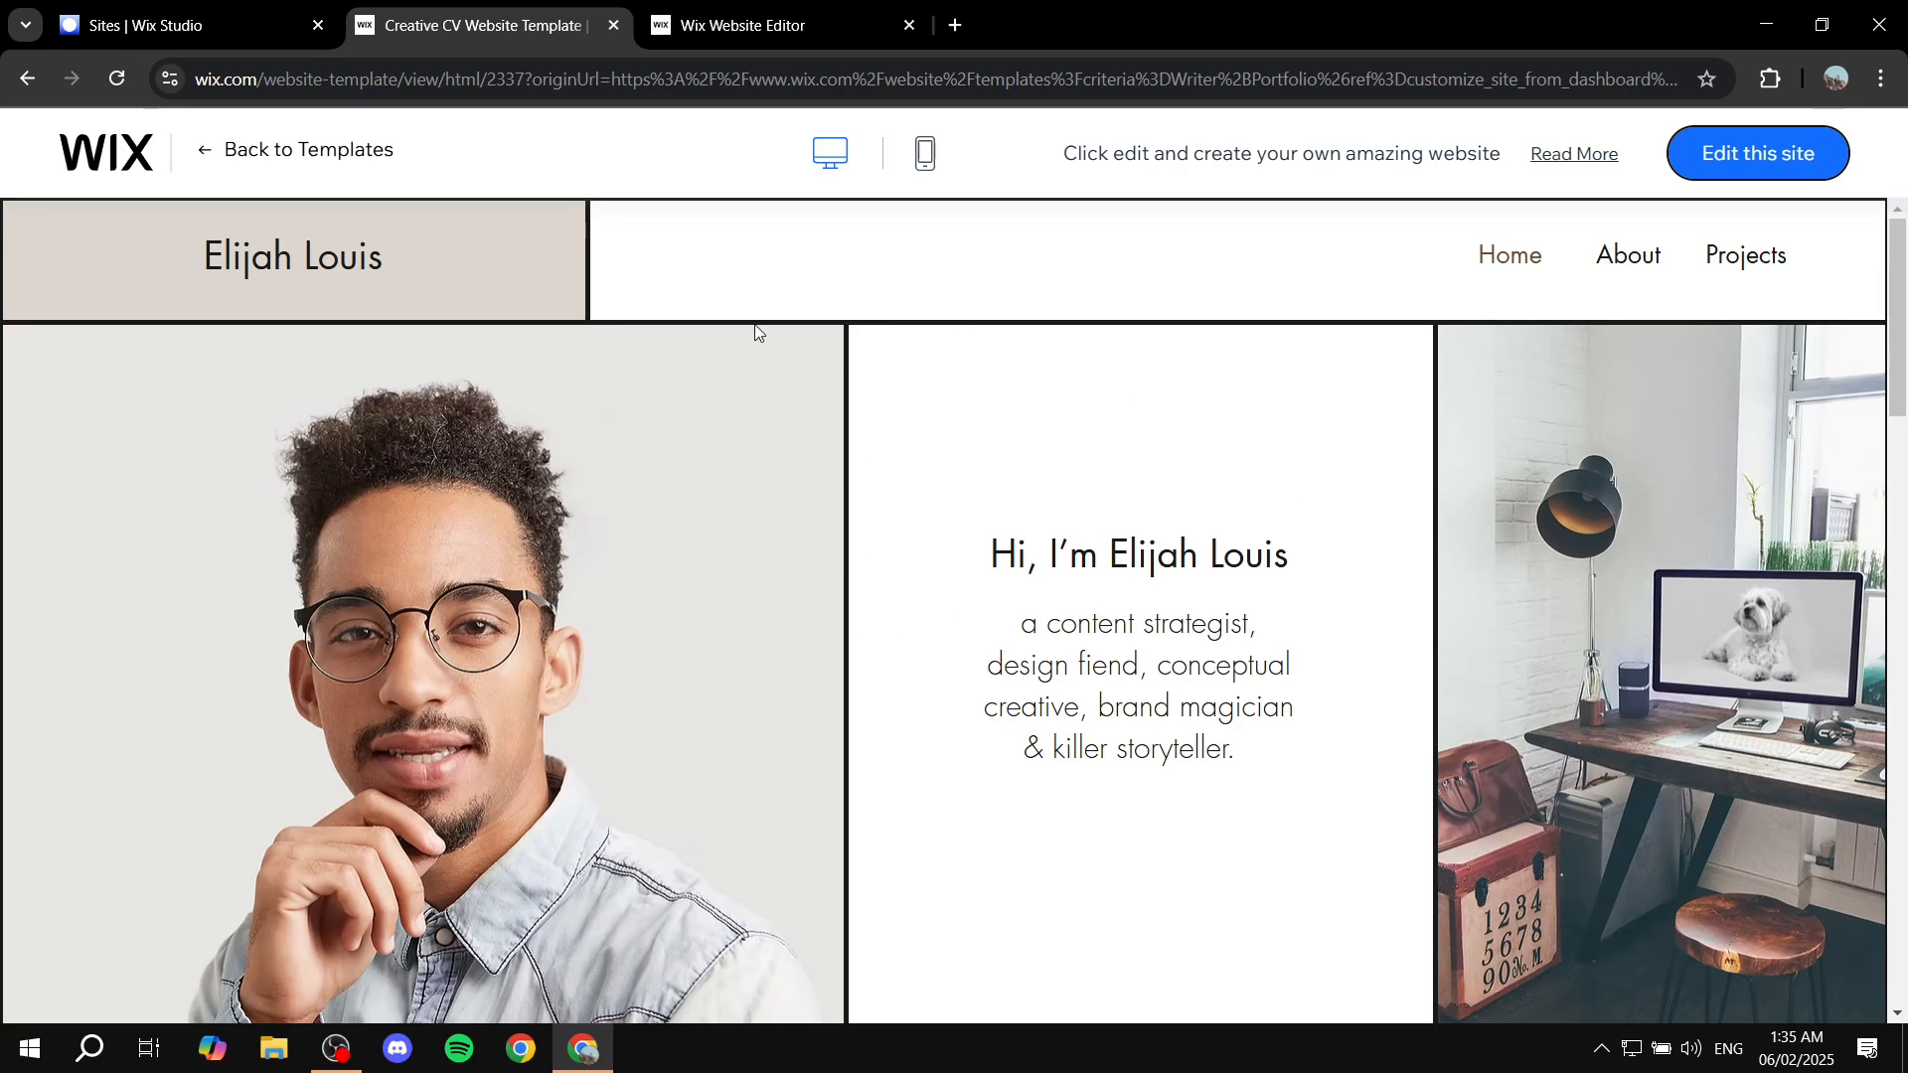
{"action": "left_click", "coordinate": [751, 29]}
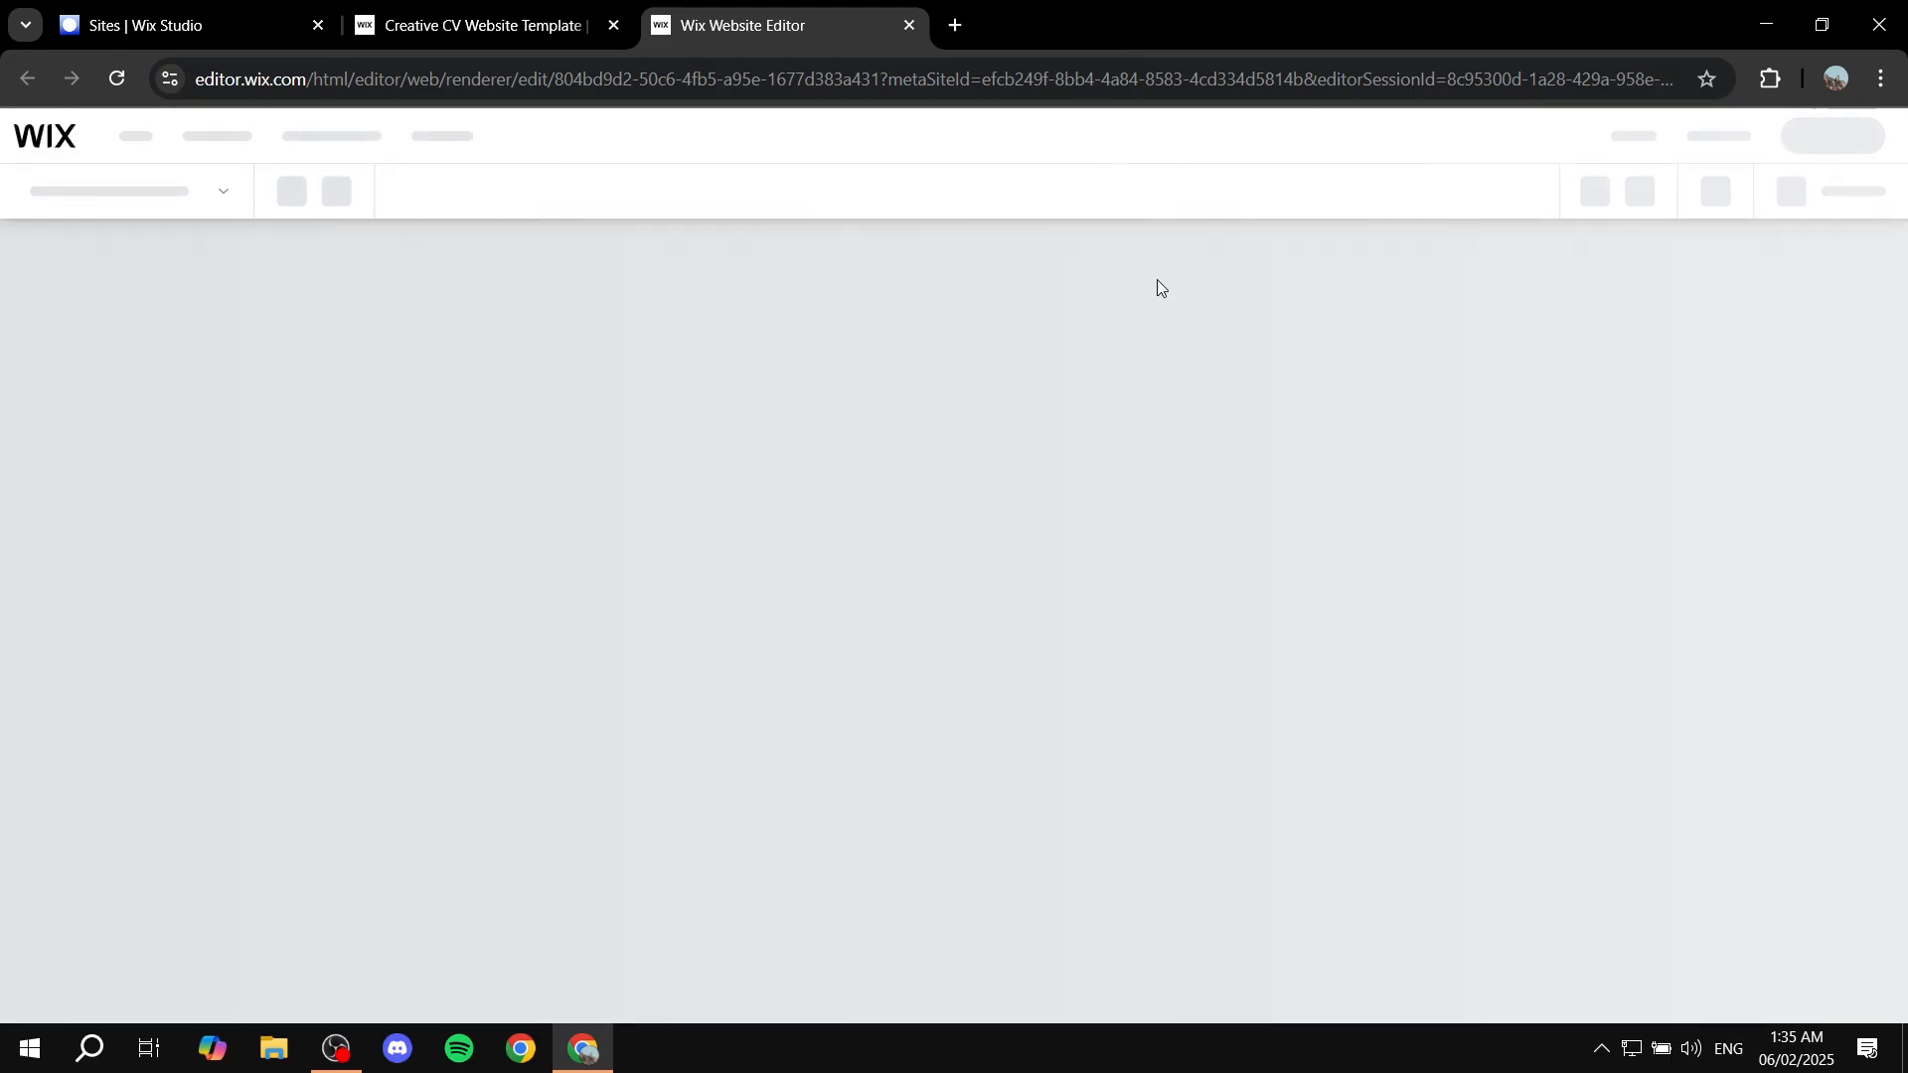
{"action": "left_click", "coordinate": [563, 30]}
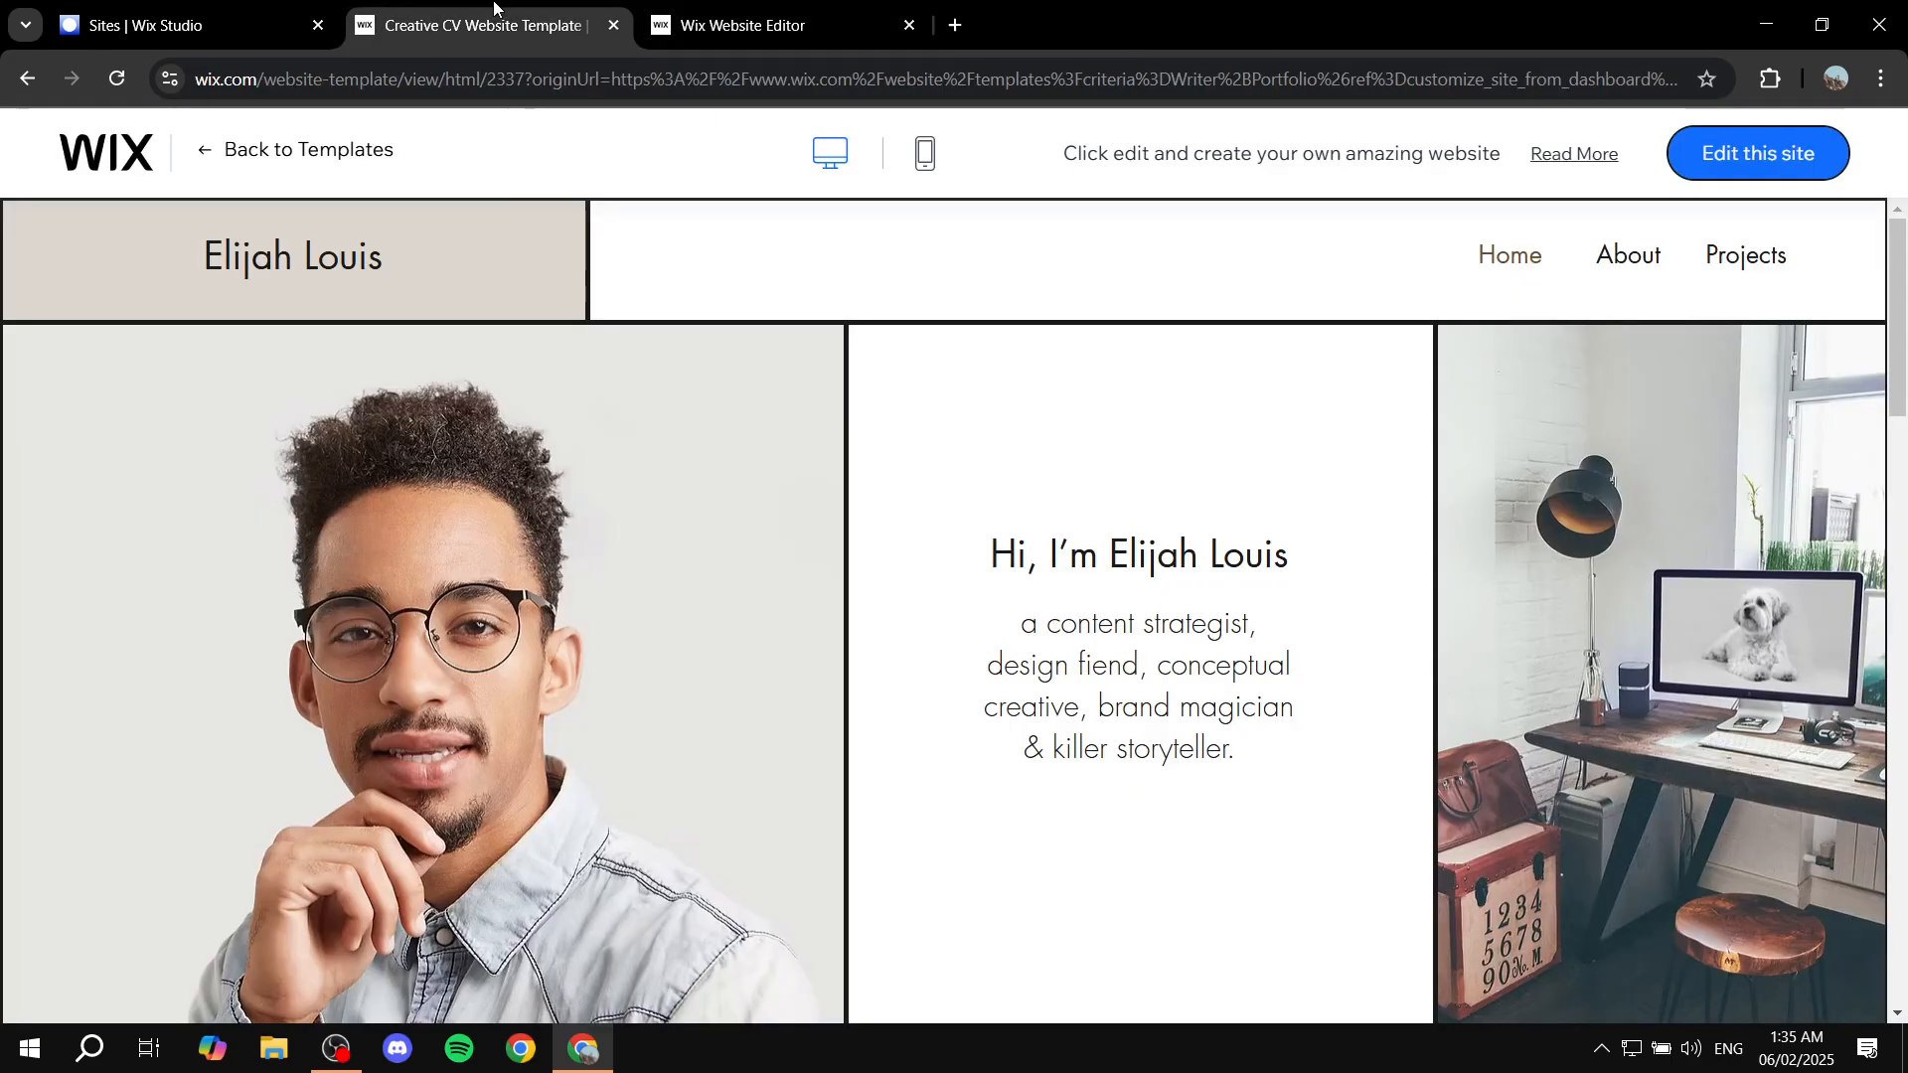
{"action": "left_click", "coordinate": [830, 12]}
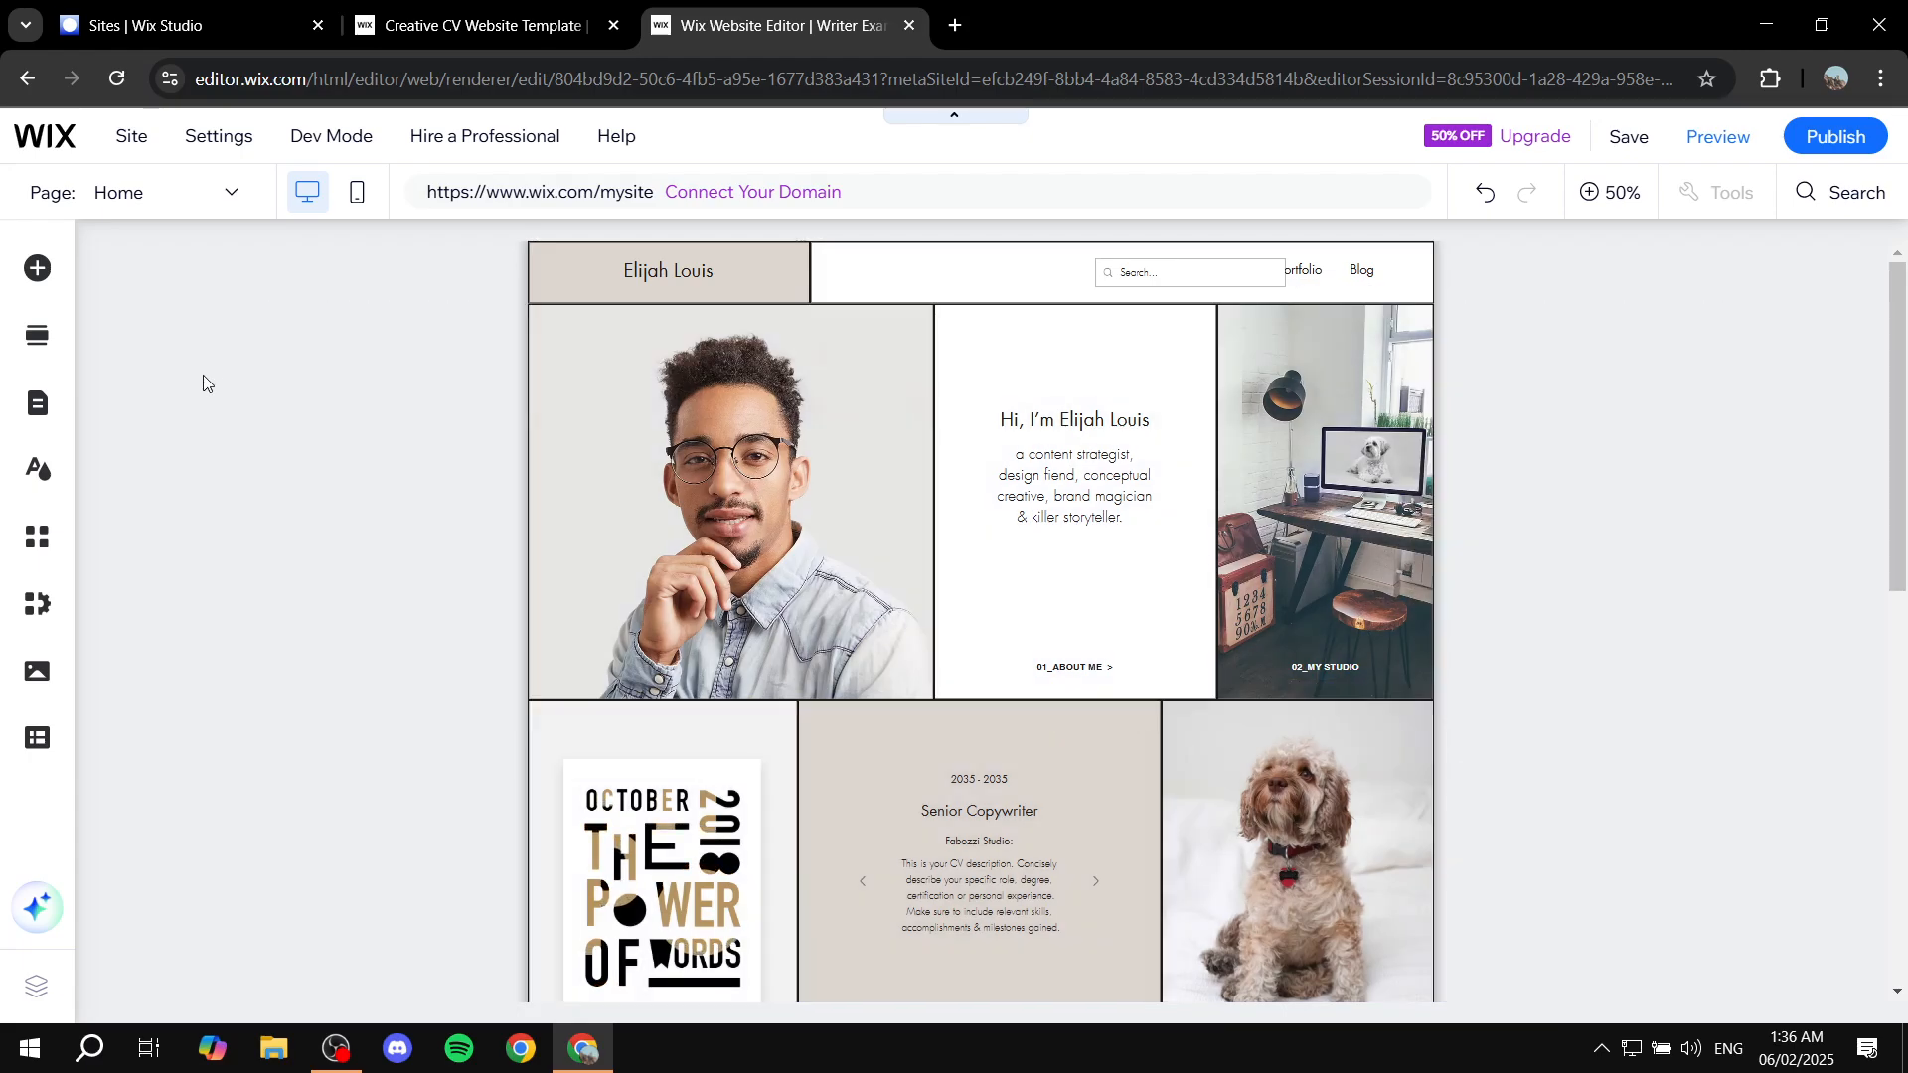
{"action": "left_click", "coordinate": [204, 194]}
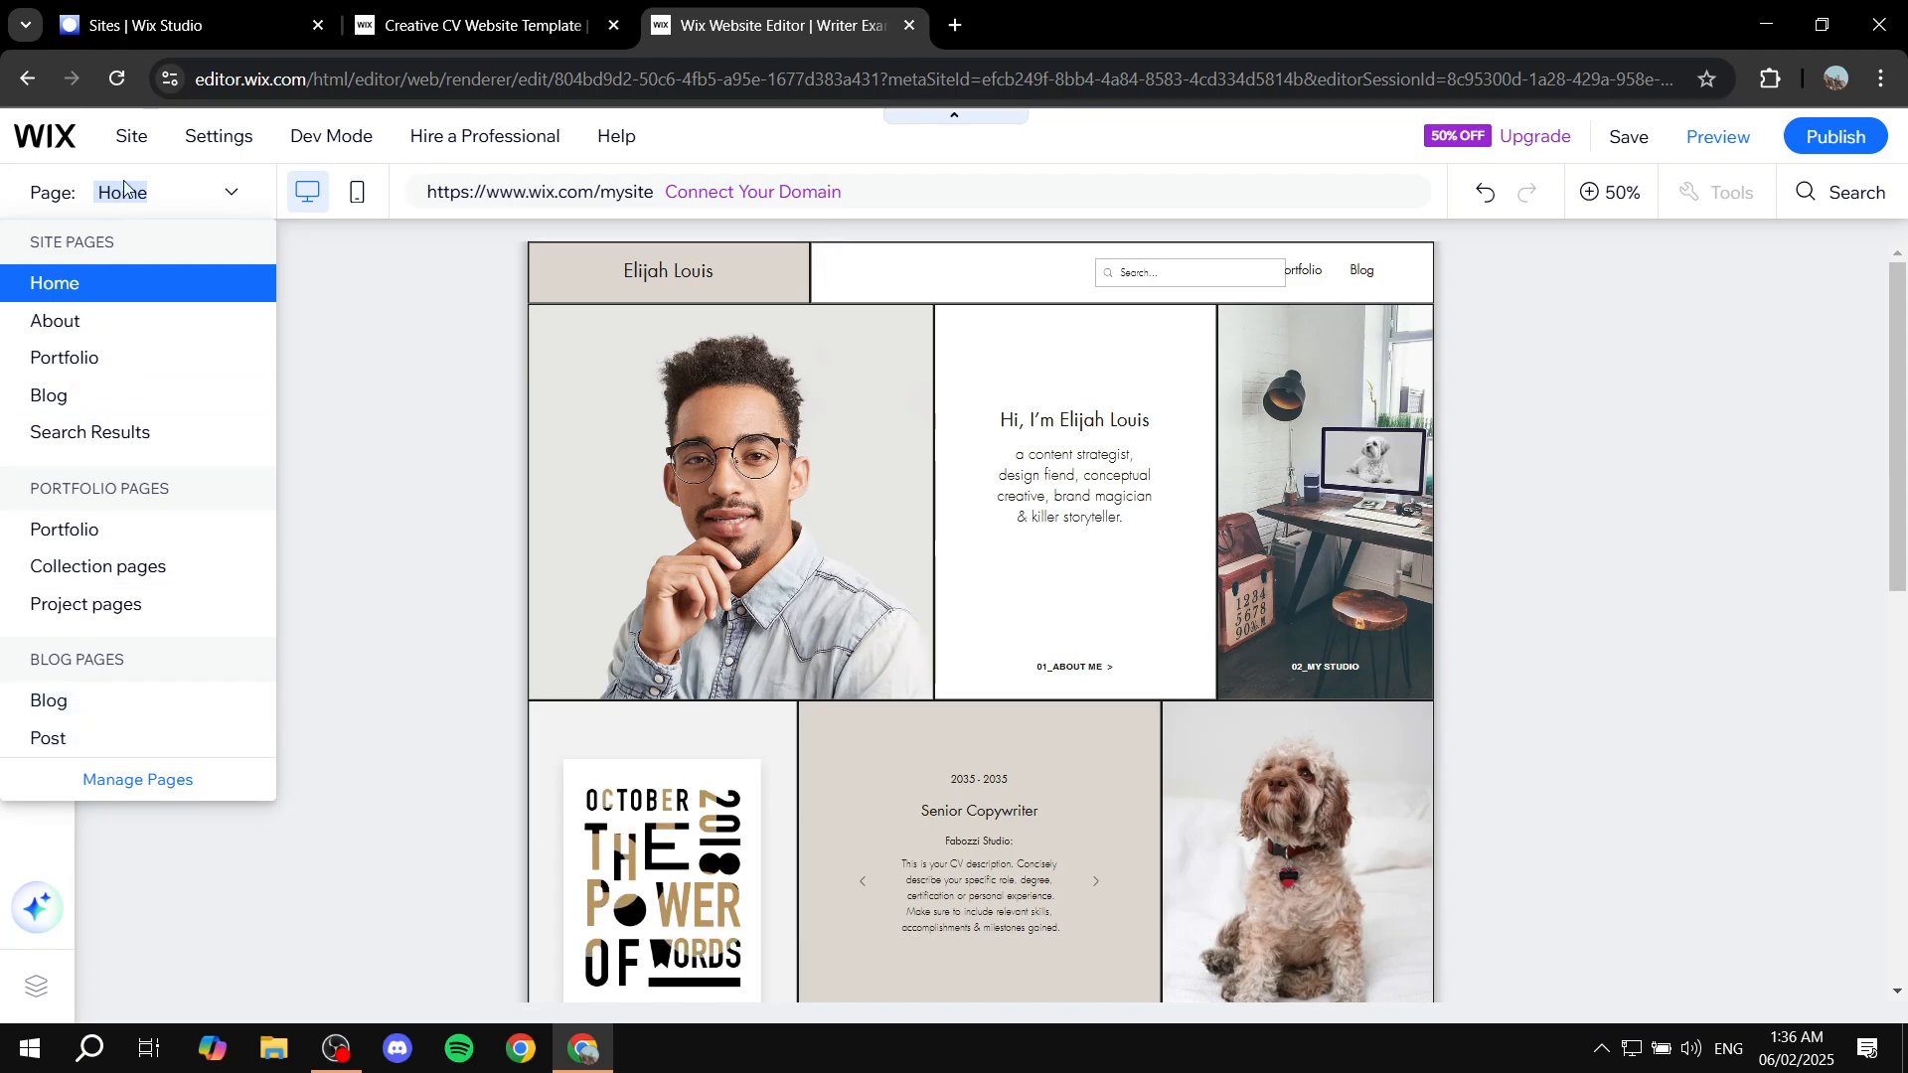
{"action": "left_click", "coordinate": [236, 204]}
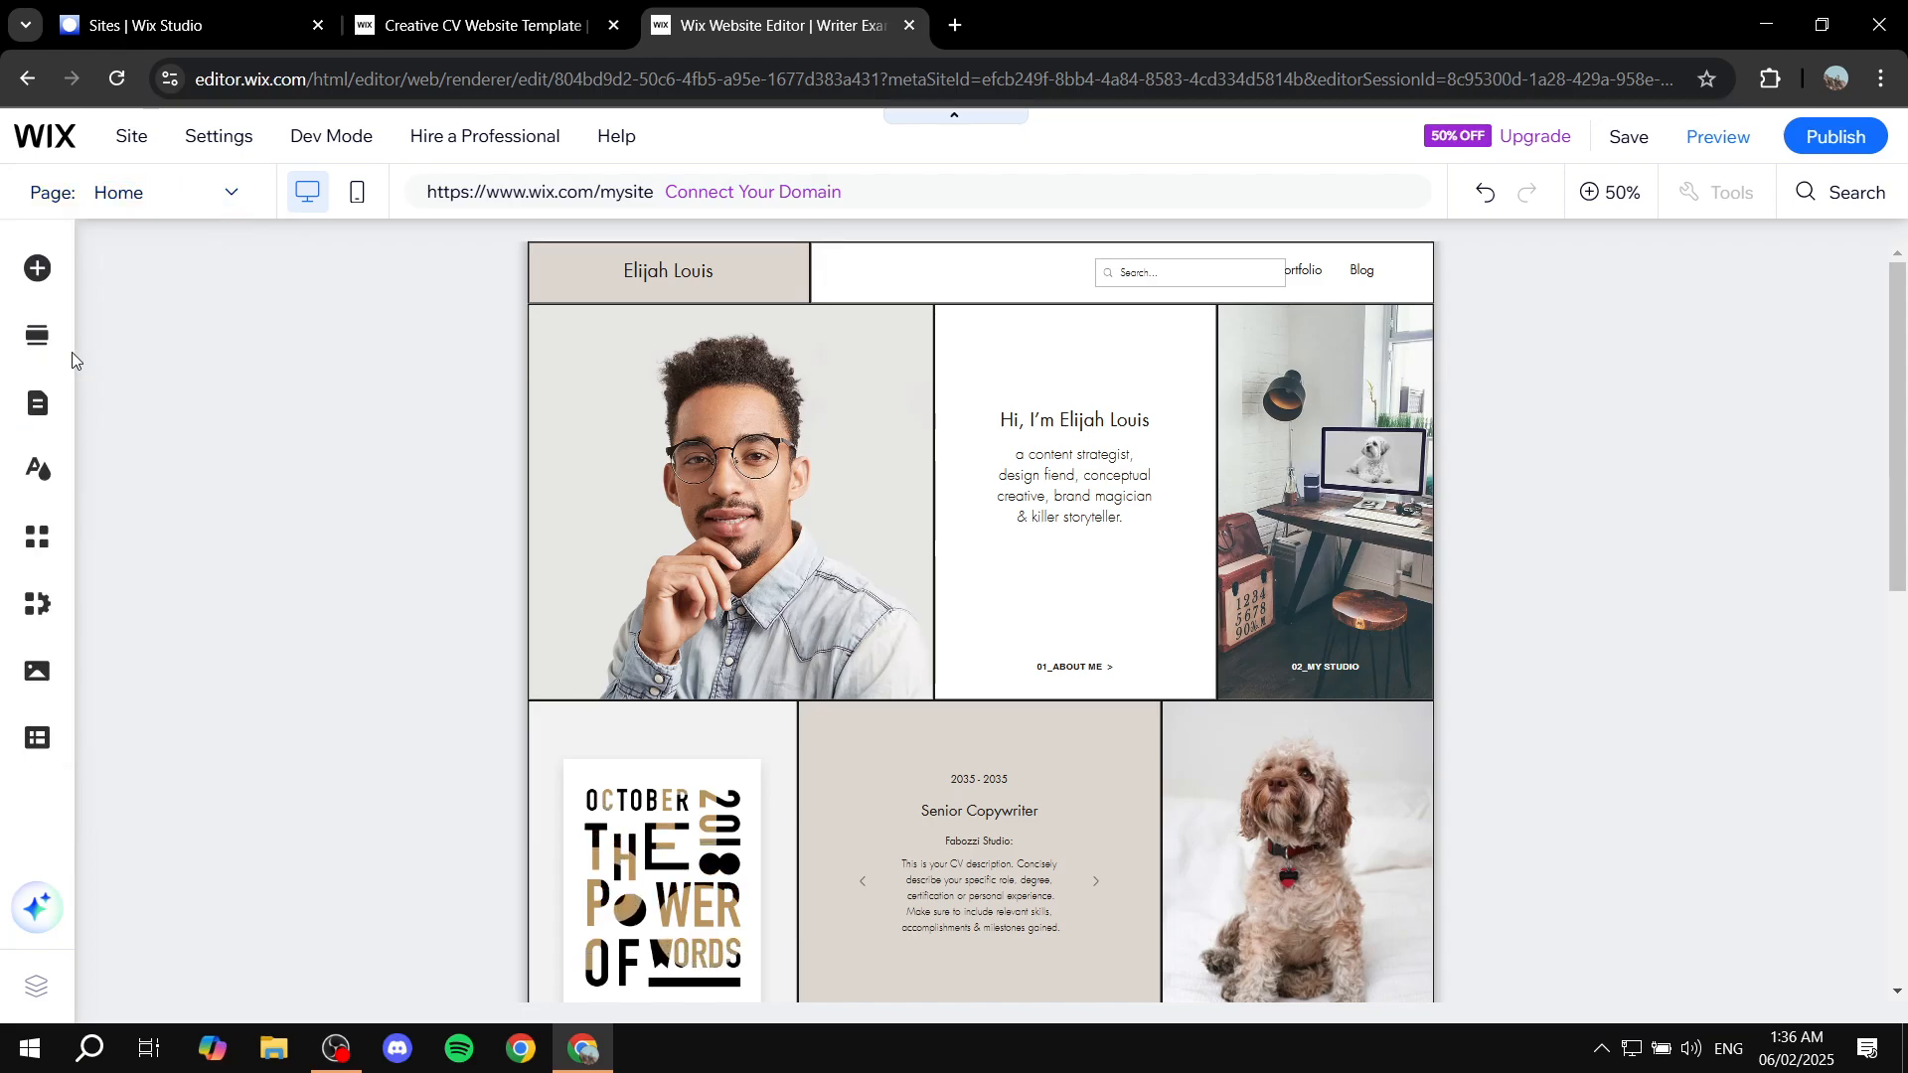
{"action": "left_click", "coordinate": [40, 418]}
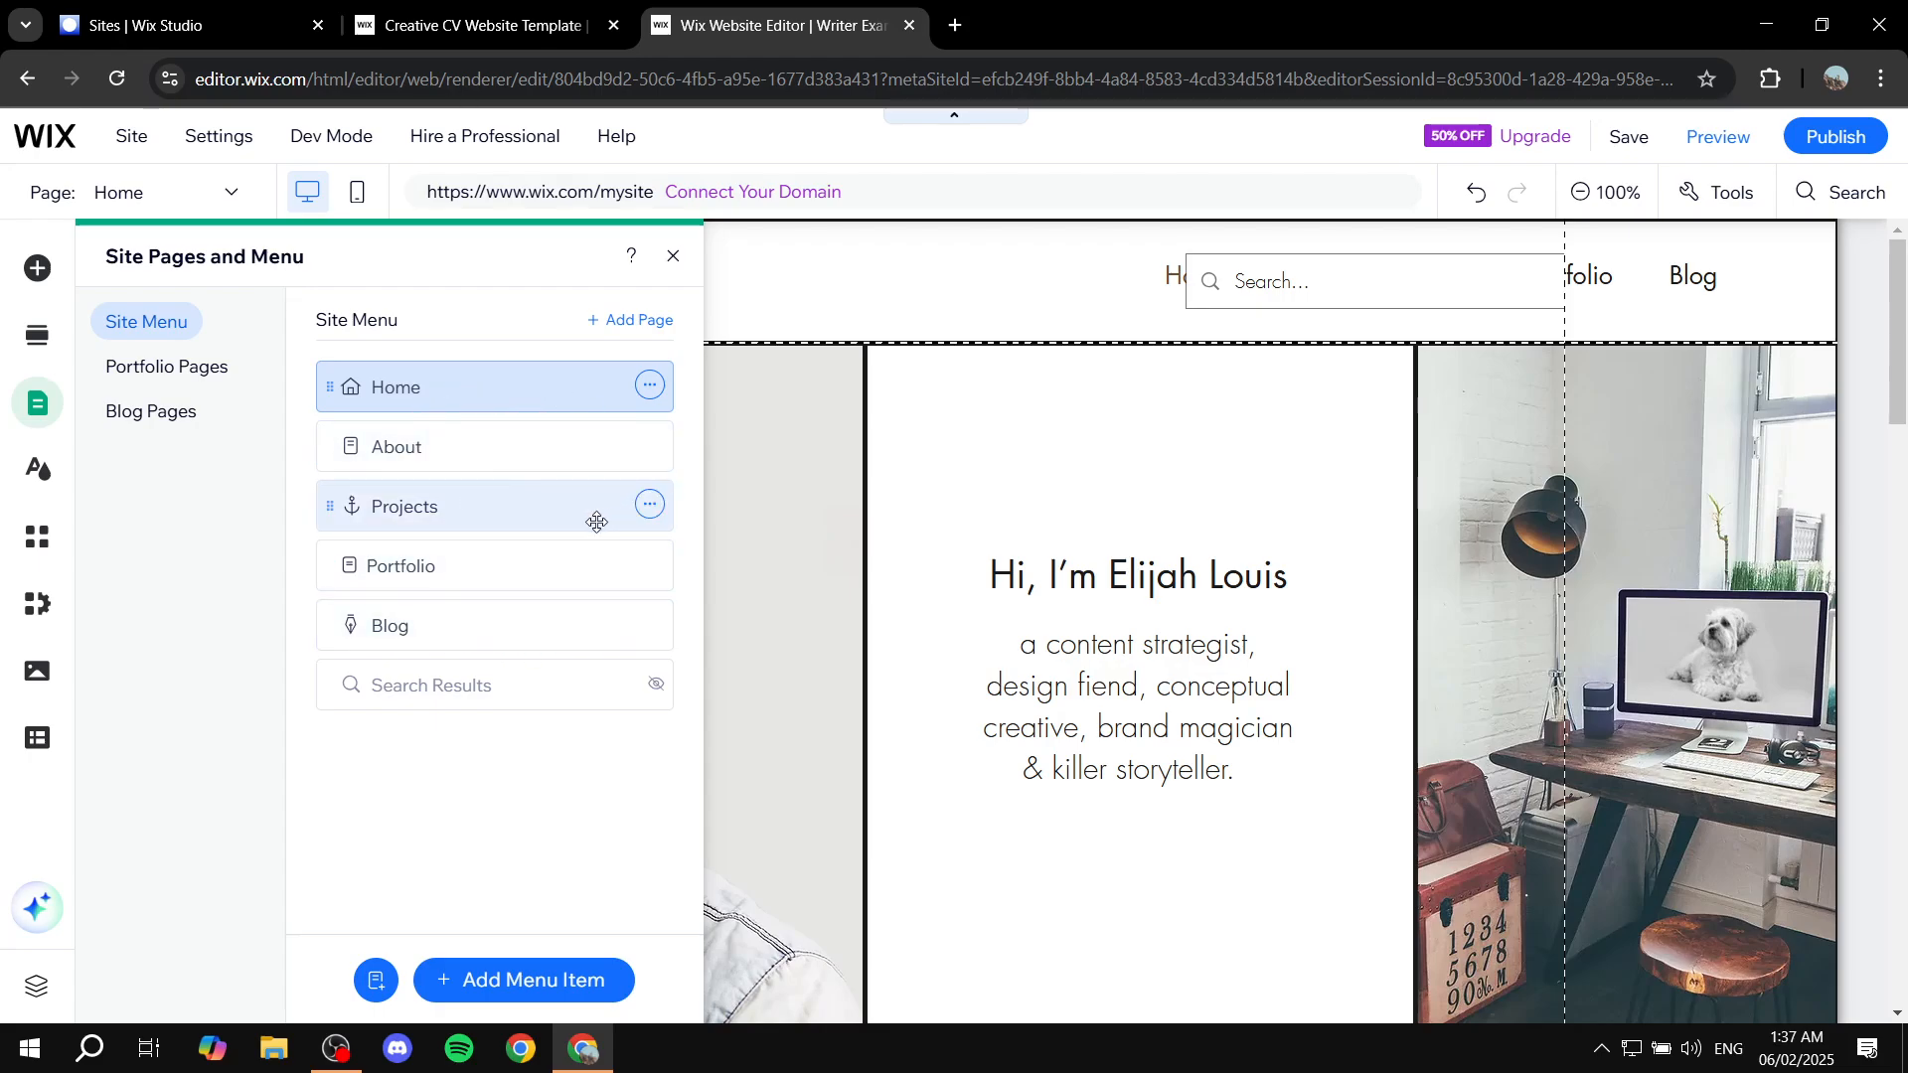
{"action": "left_click", "coordinate": [650, 388]}
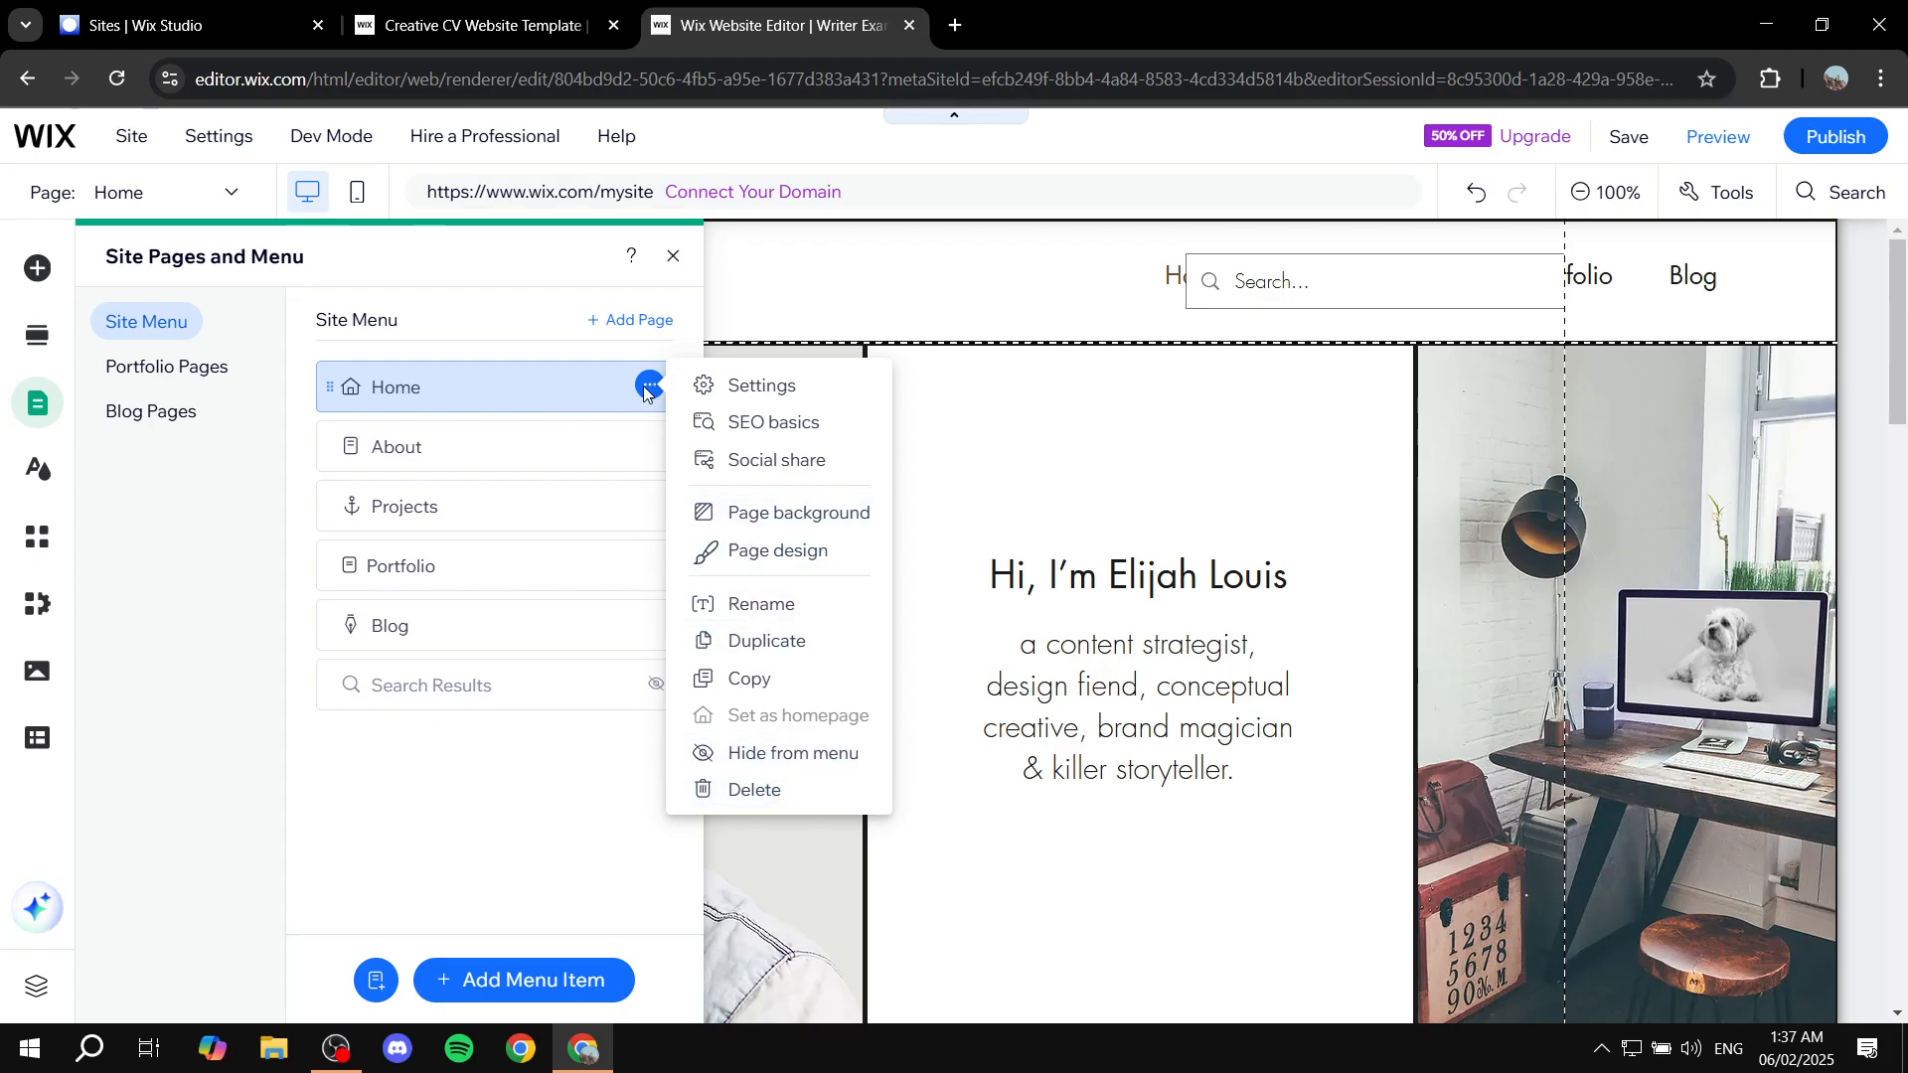
{"action": "left_click", "coordinate": [650, 390]}
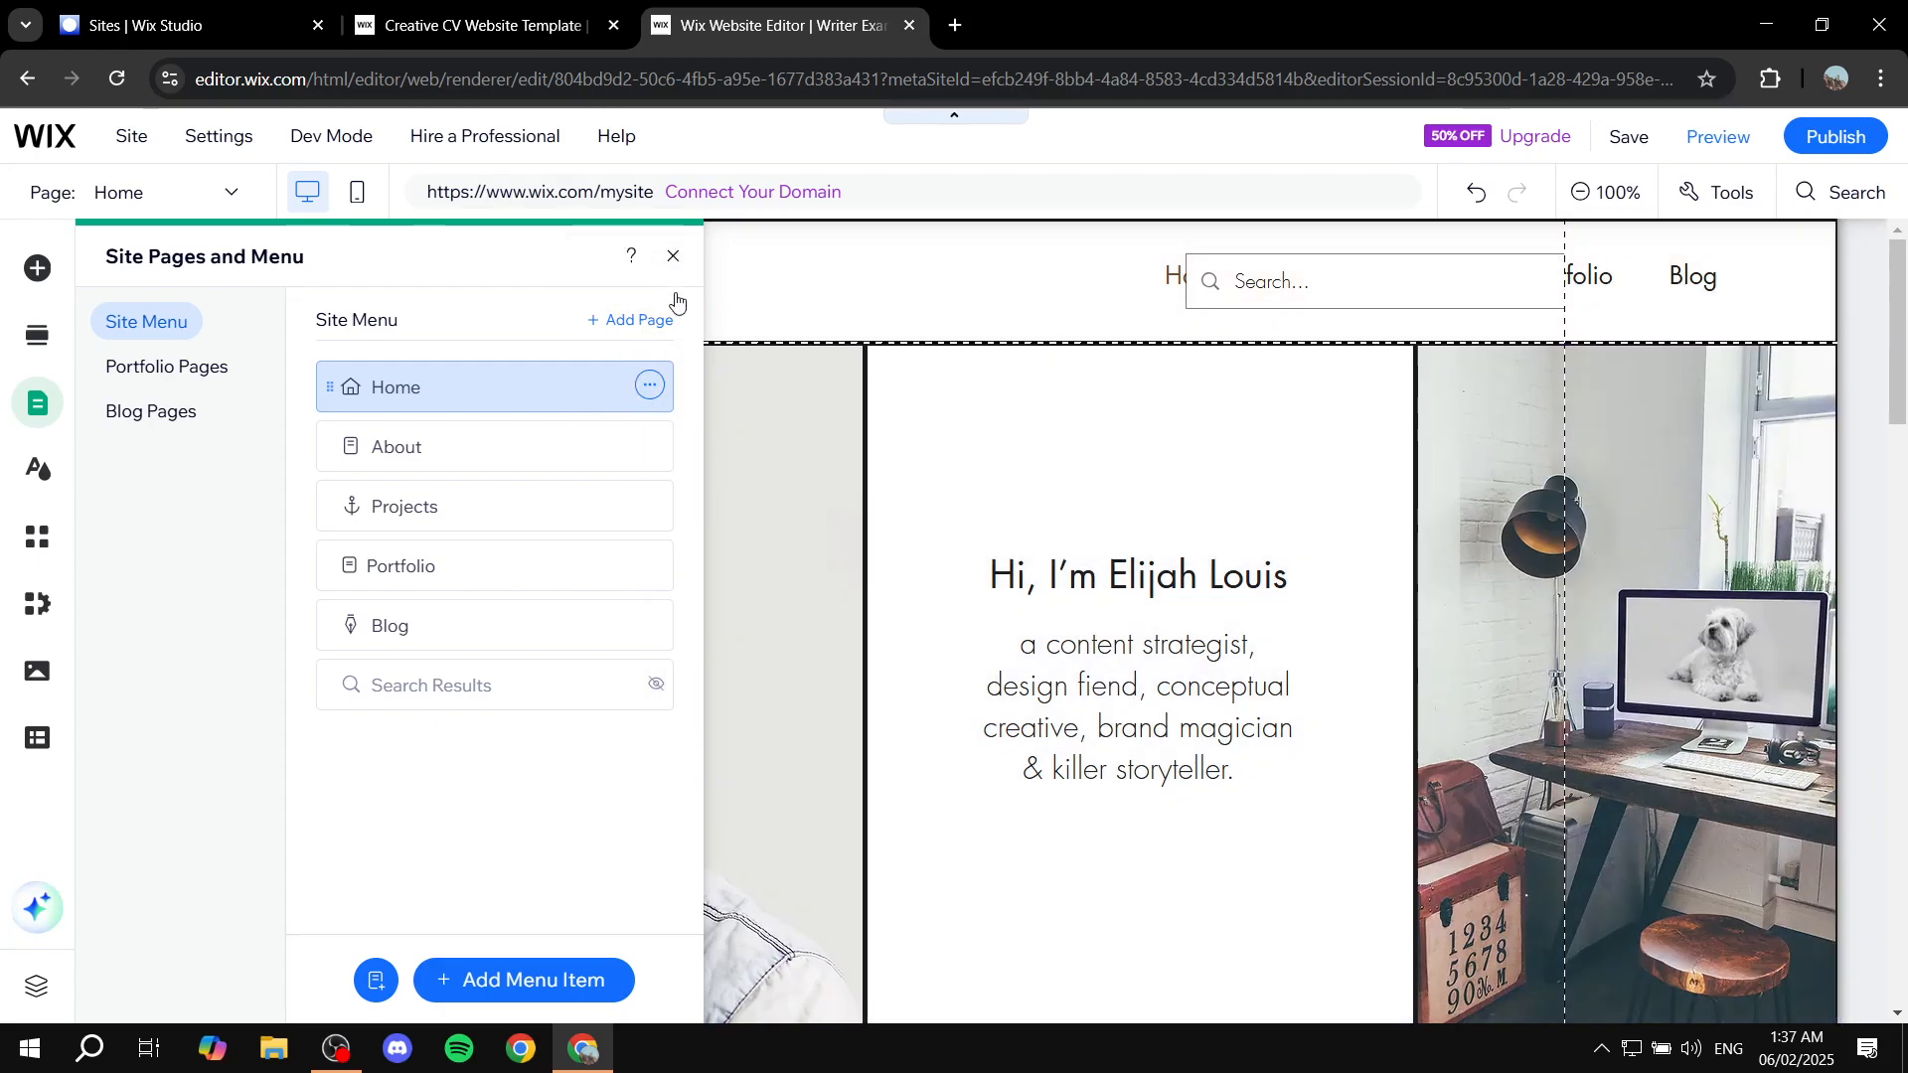
{"action": "left_click", "coordinate": [667, 256]}
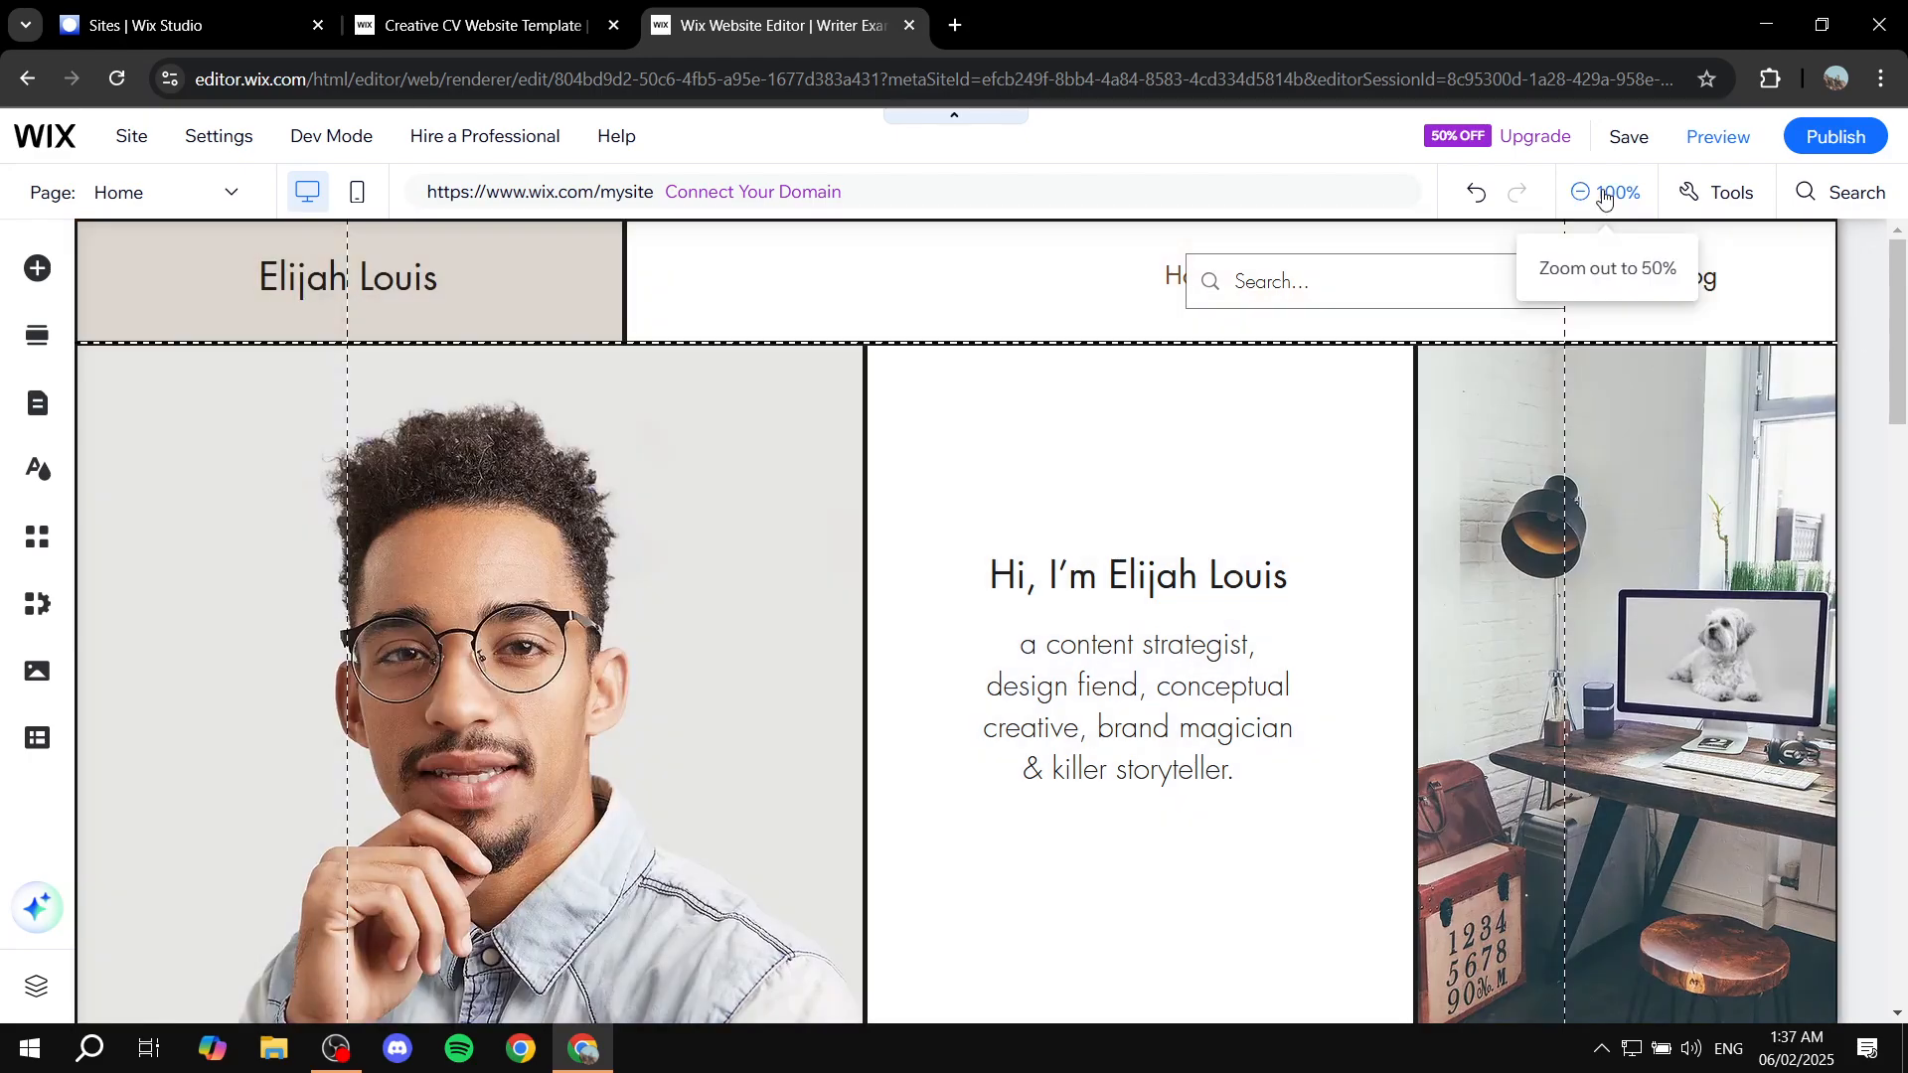
{"action": "left_click", "coordinate": [1601, 192]}
{"action": "scroll", "coordinate": [1131, 537], "scroll_direction": "down", "scroll_amount": 9}
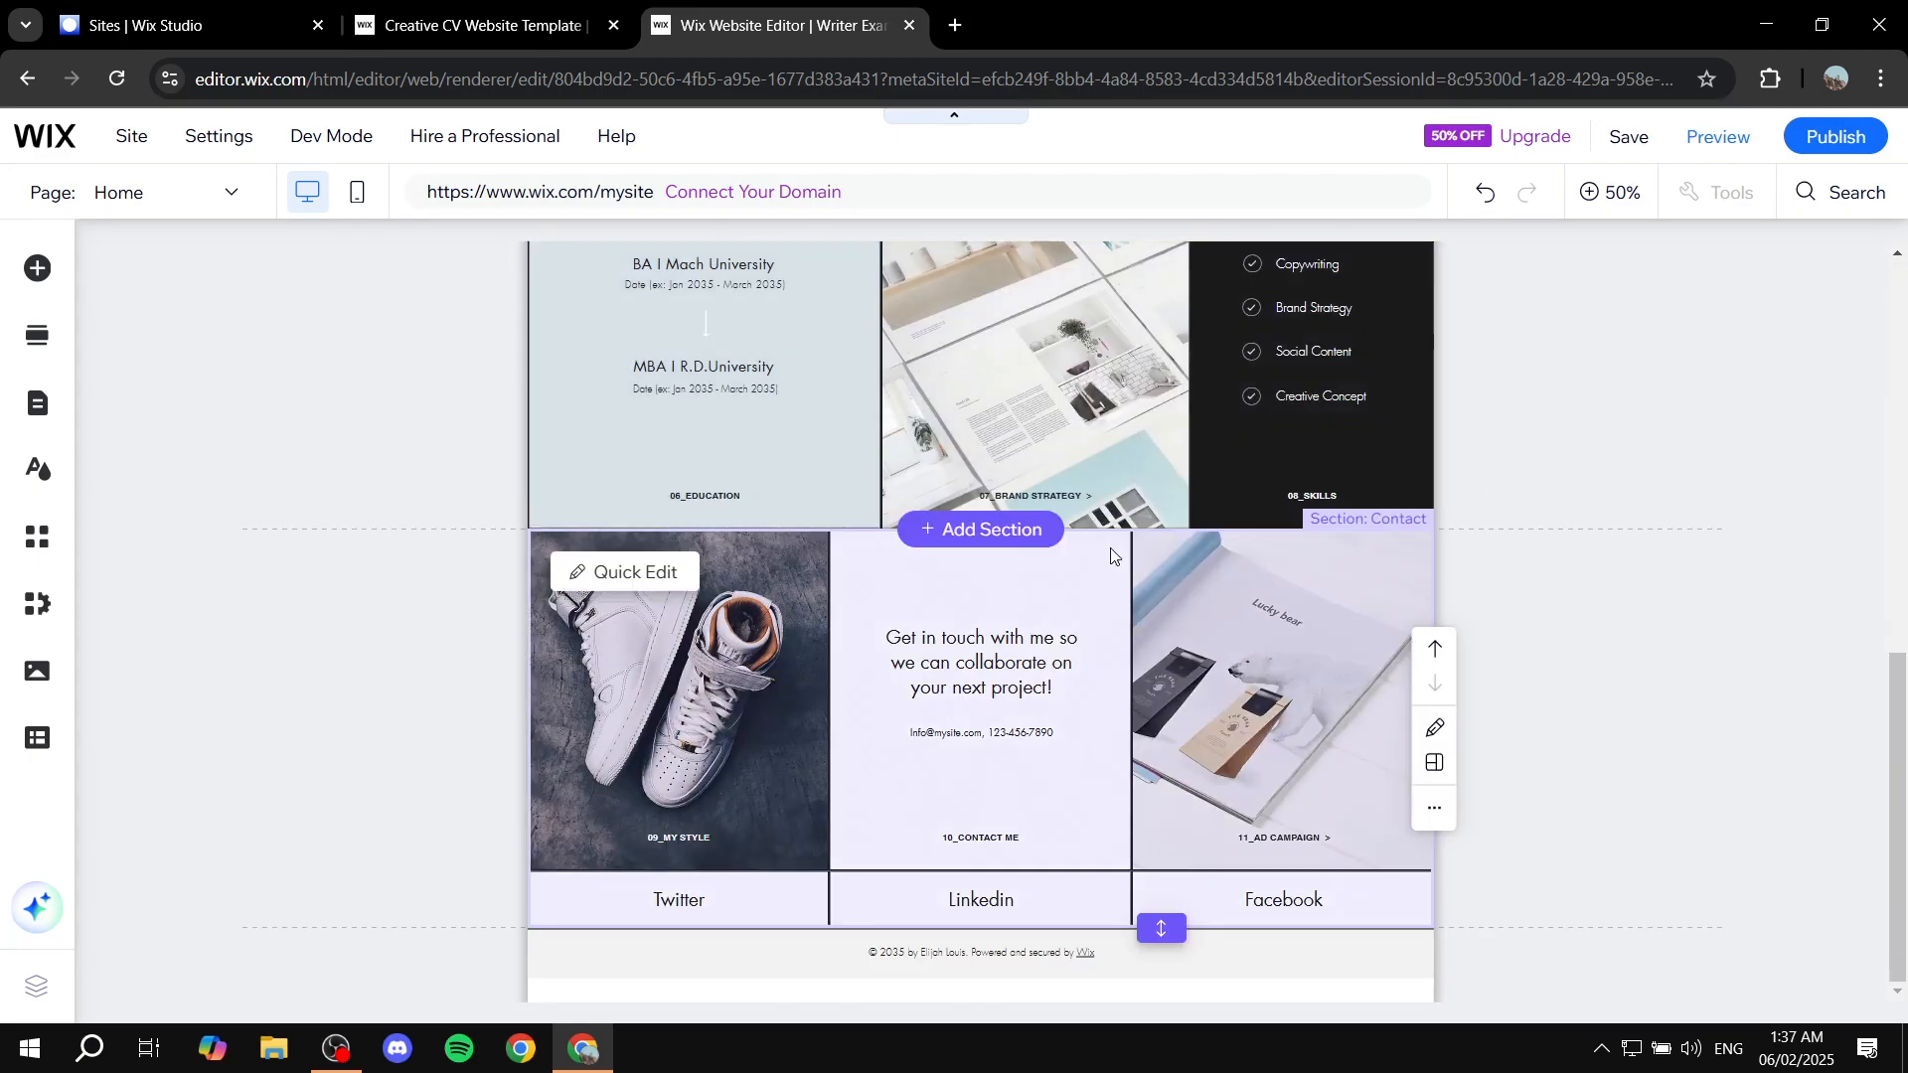
{"action": "scroll", "coordinate": [1112, 551], "scroll_direction": "up", "scroll_amount": 9}
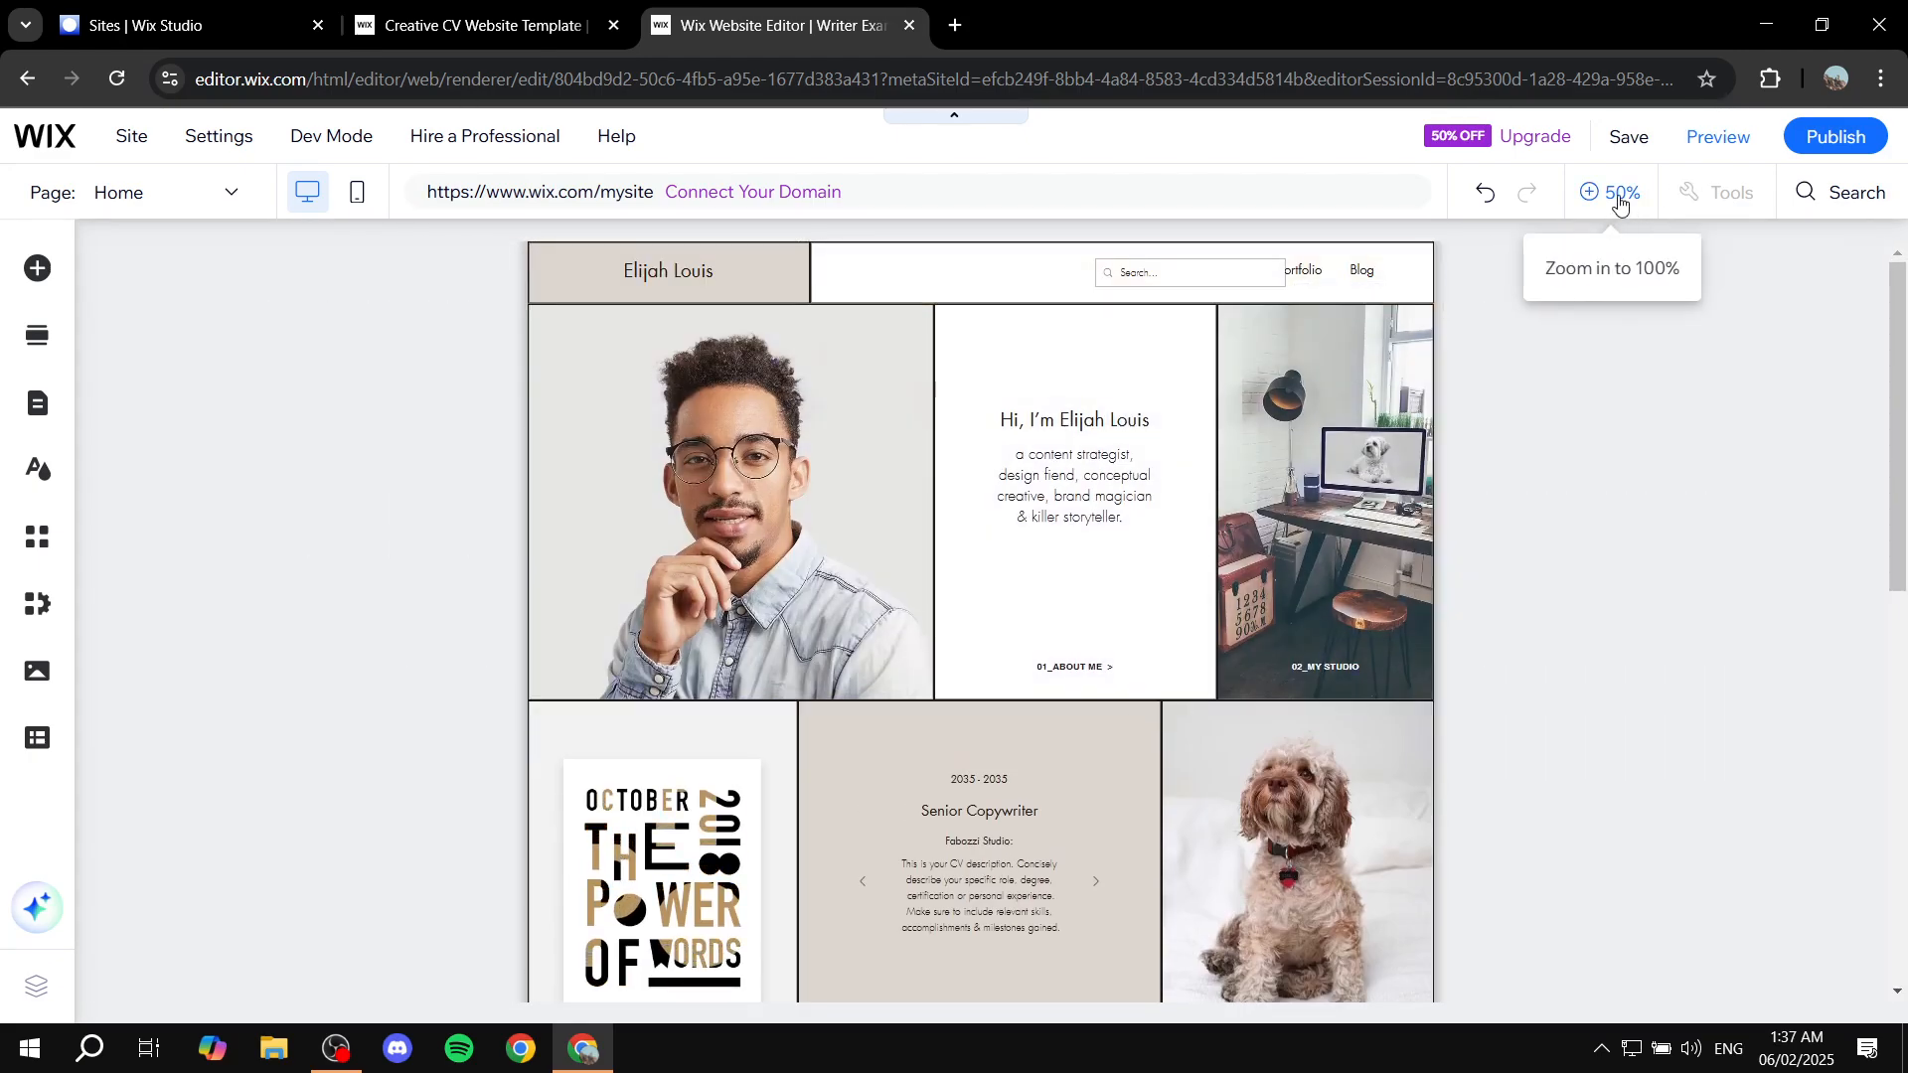
{"action": "left_click", "coordinate": [1612, 196]}
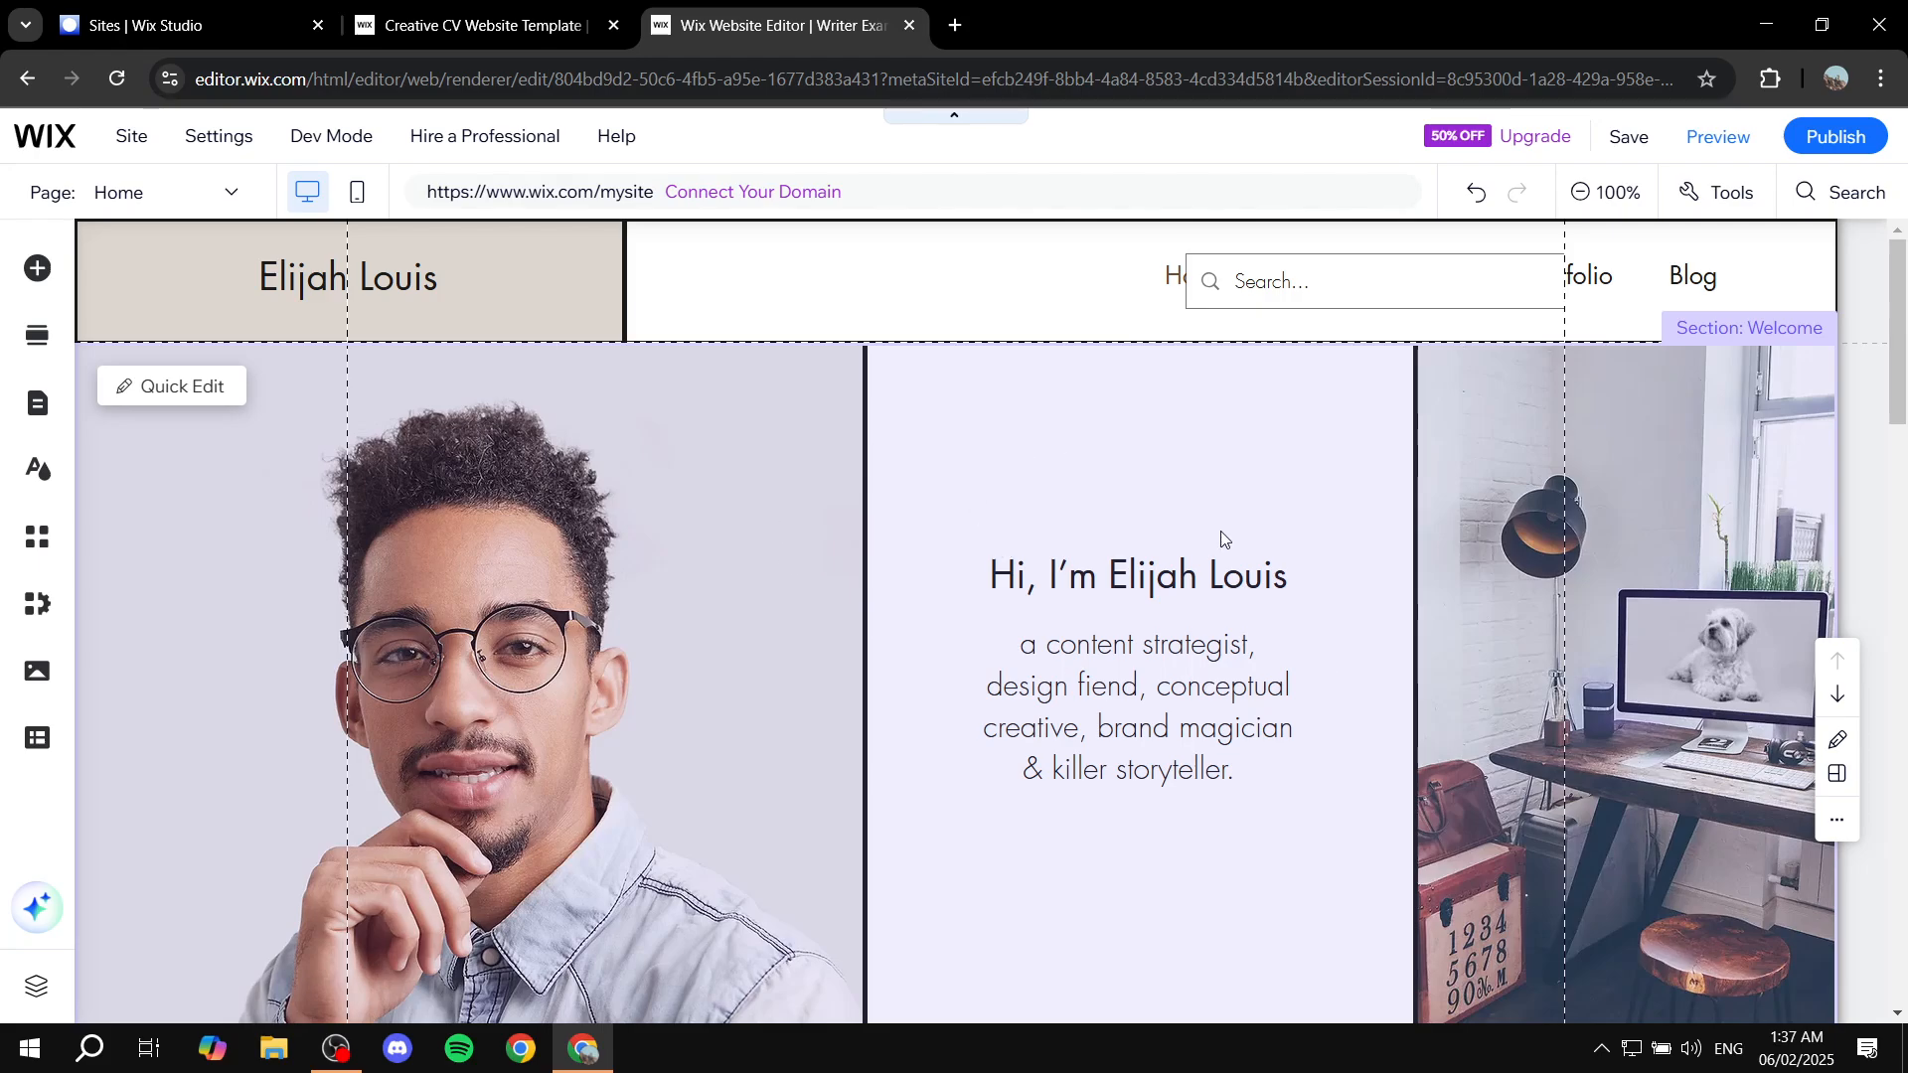
{"action": "scroll", "coordinate": [924, 586], "scroll_direction": "down", "scroll_amount": 3}
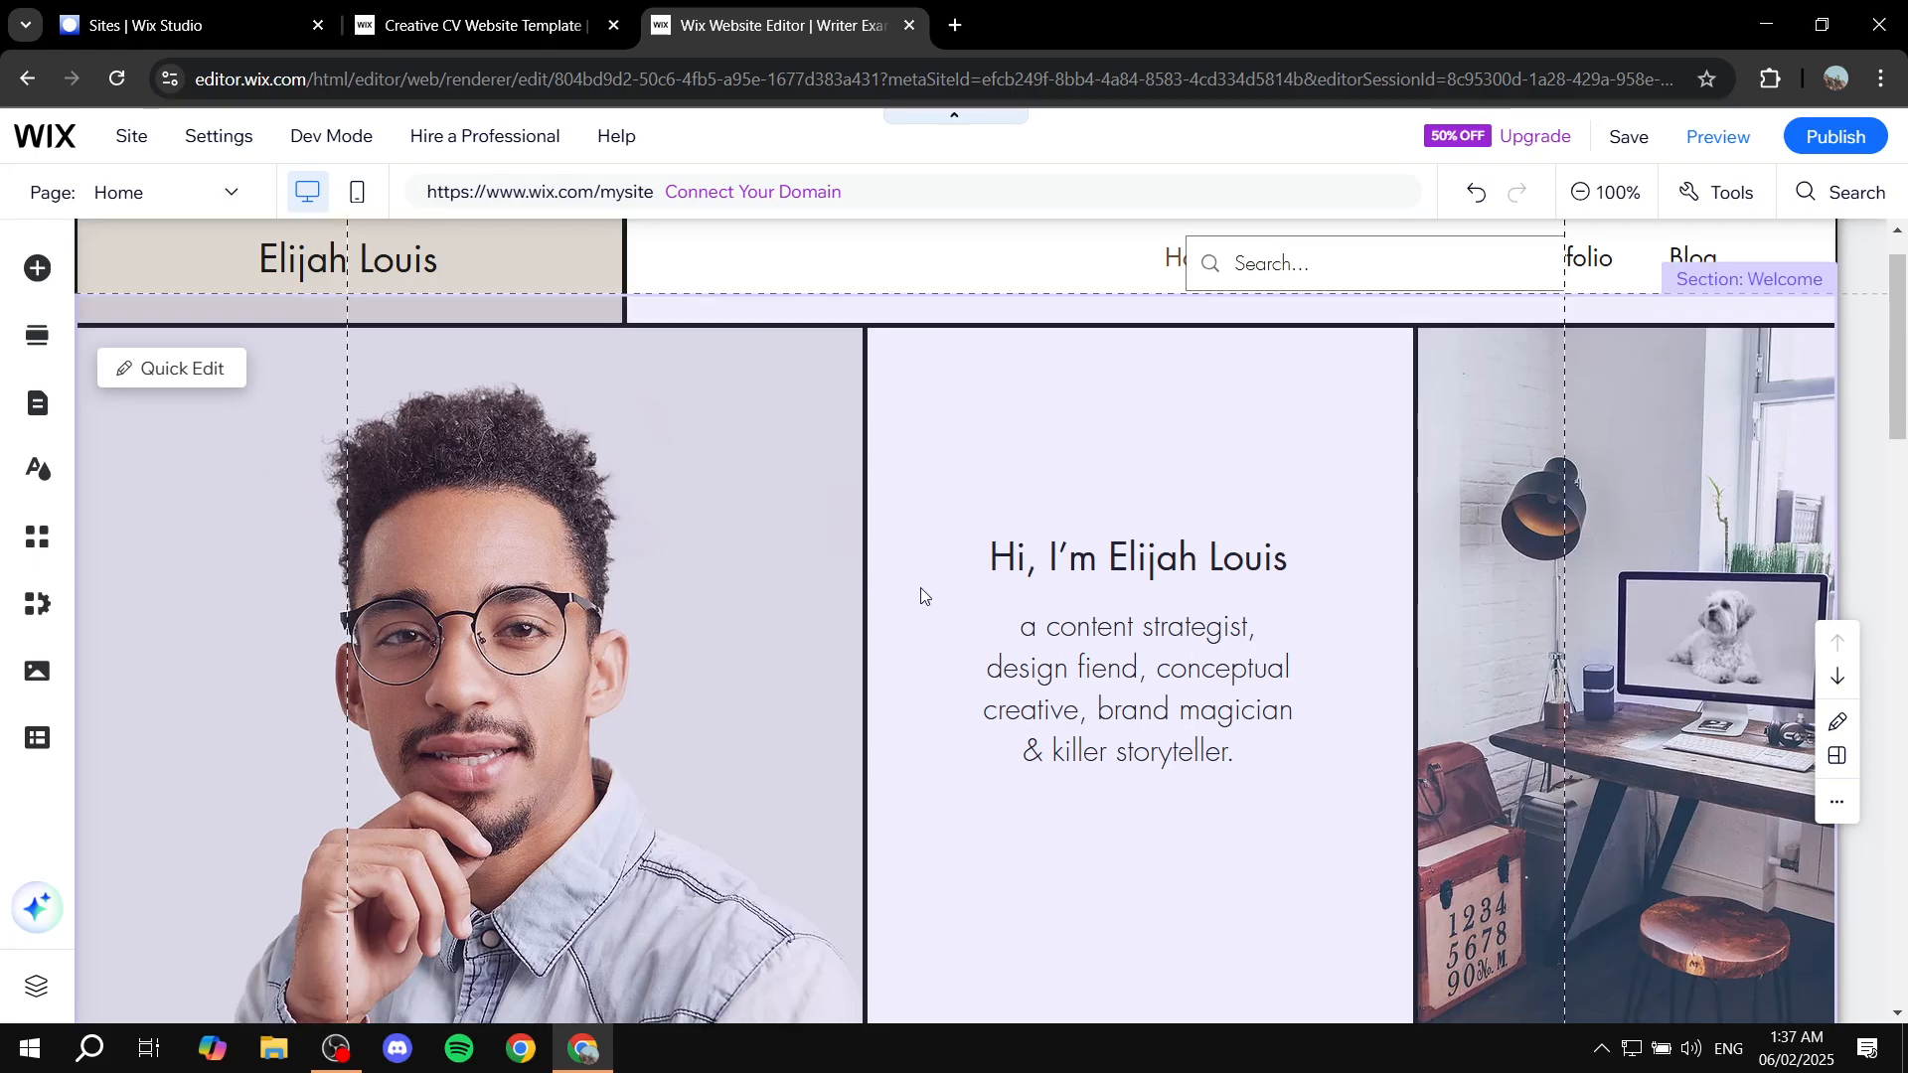
{"action": "scroll", "coordinate": [825, 479], "scroll_direction": "up", "scroll_amount": 3}
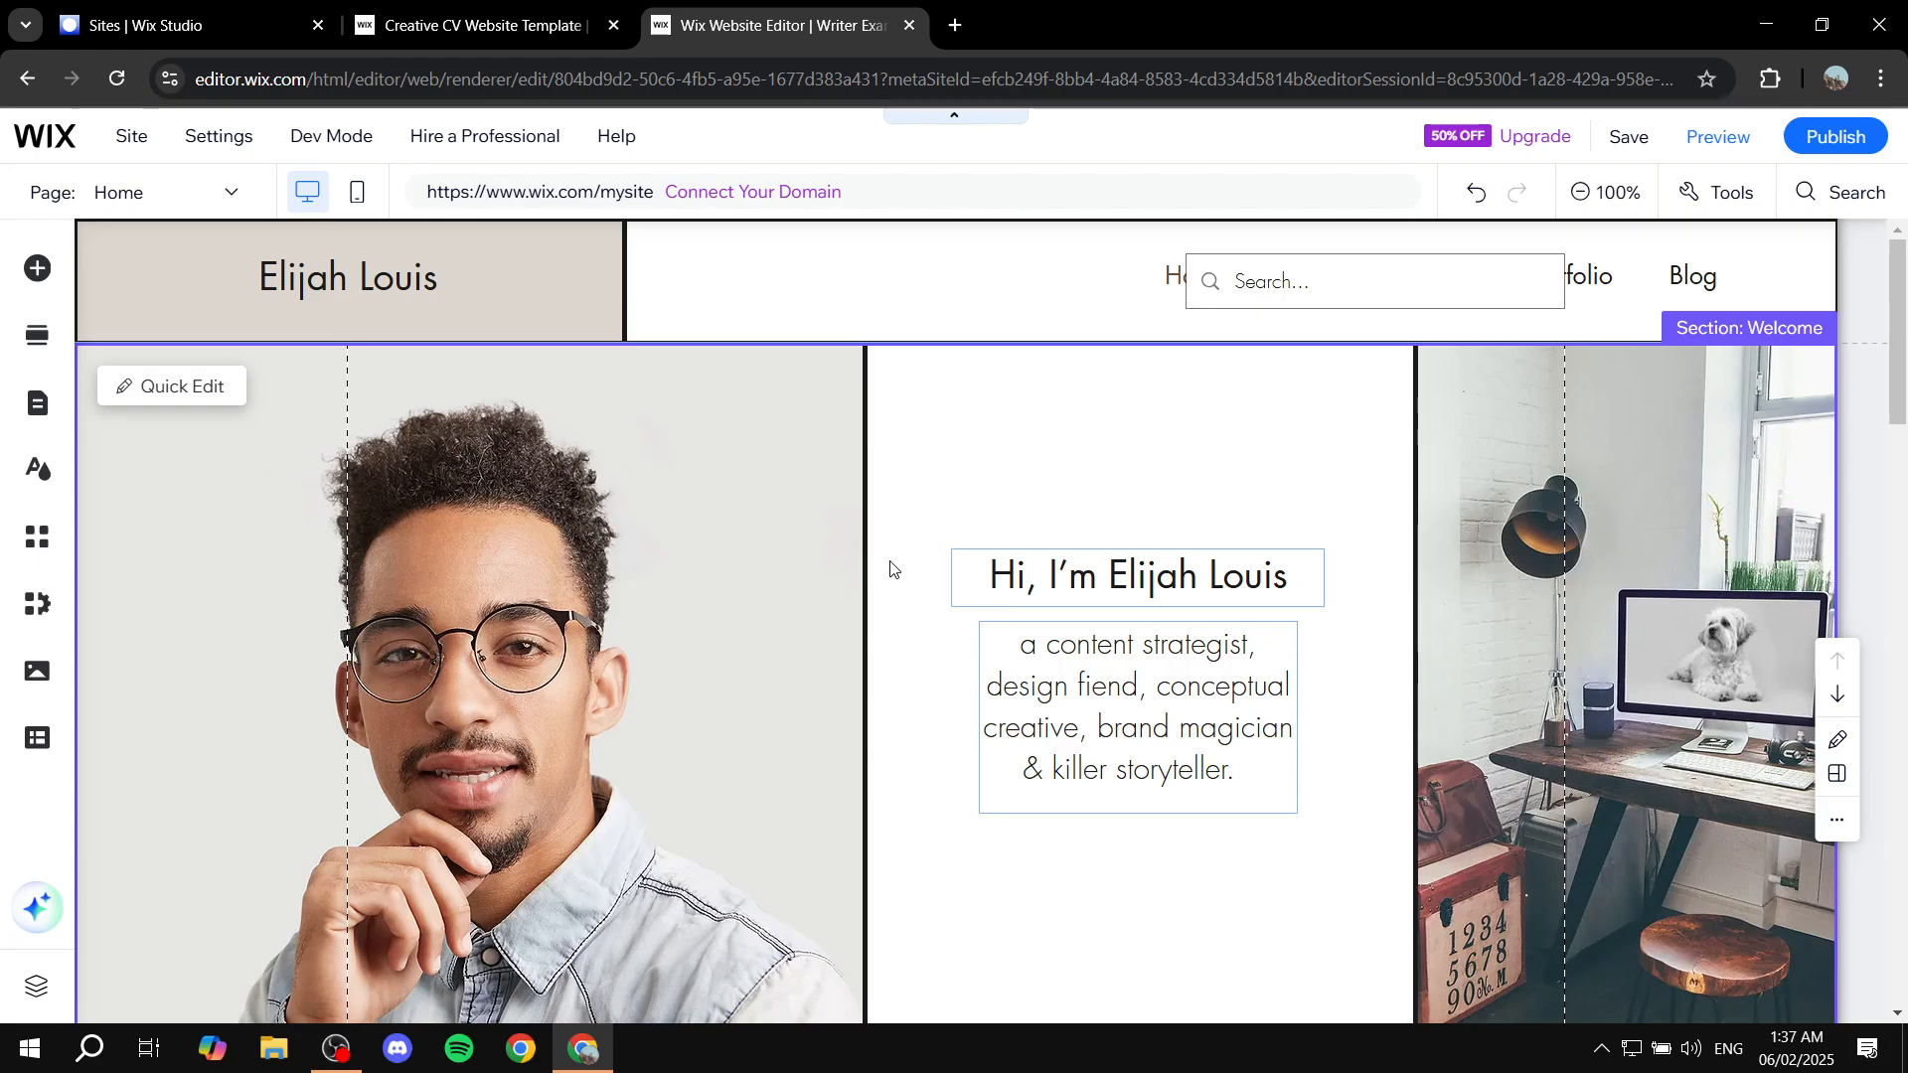
{"action": "left_click", "coordinate": [790, 537]}
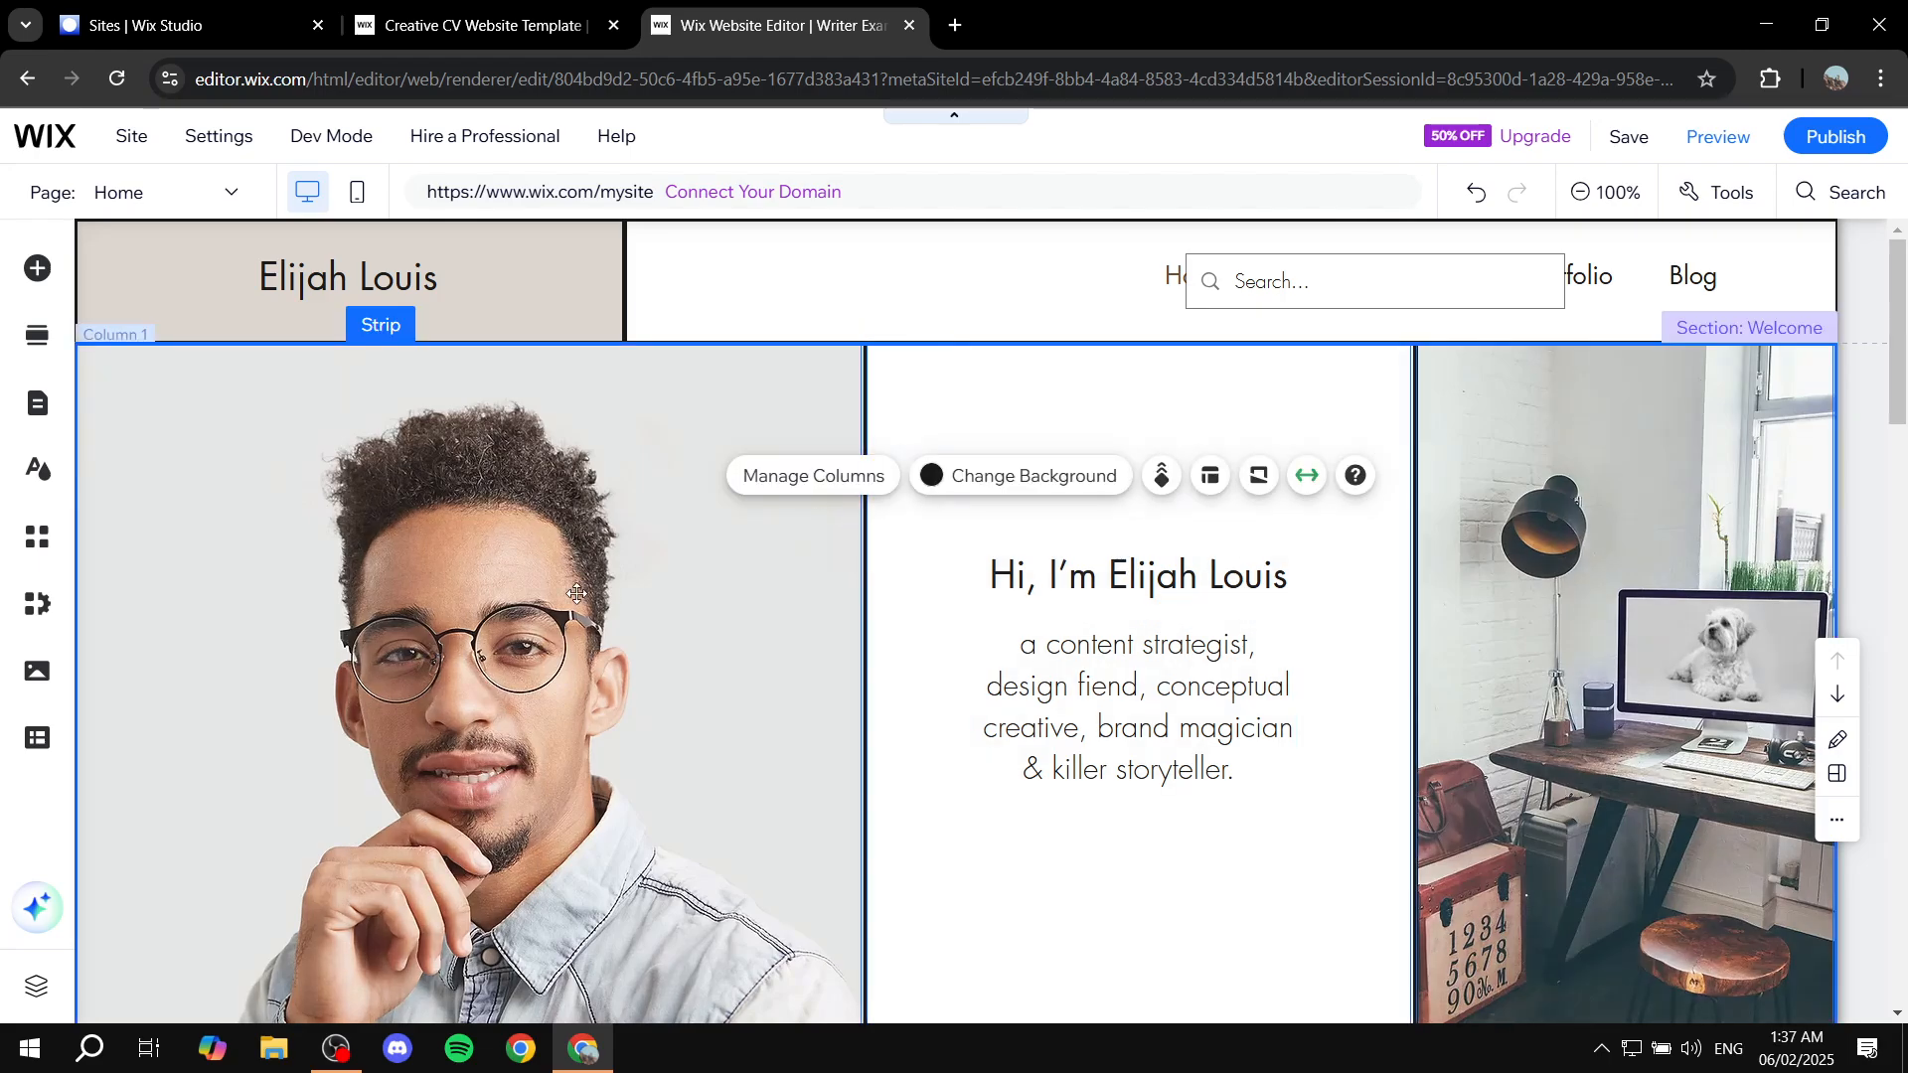
{"action": "left_click", "coordinate": [933, 643]}
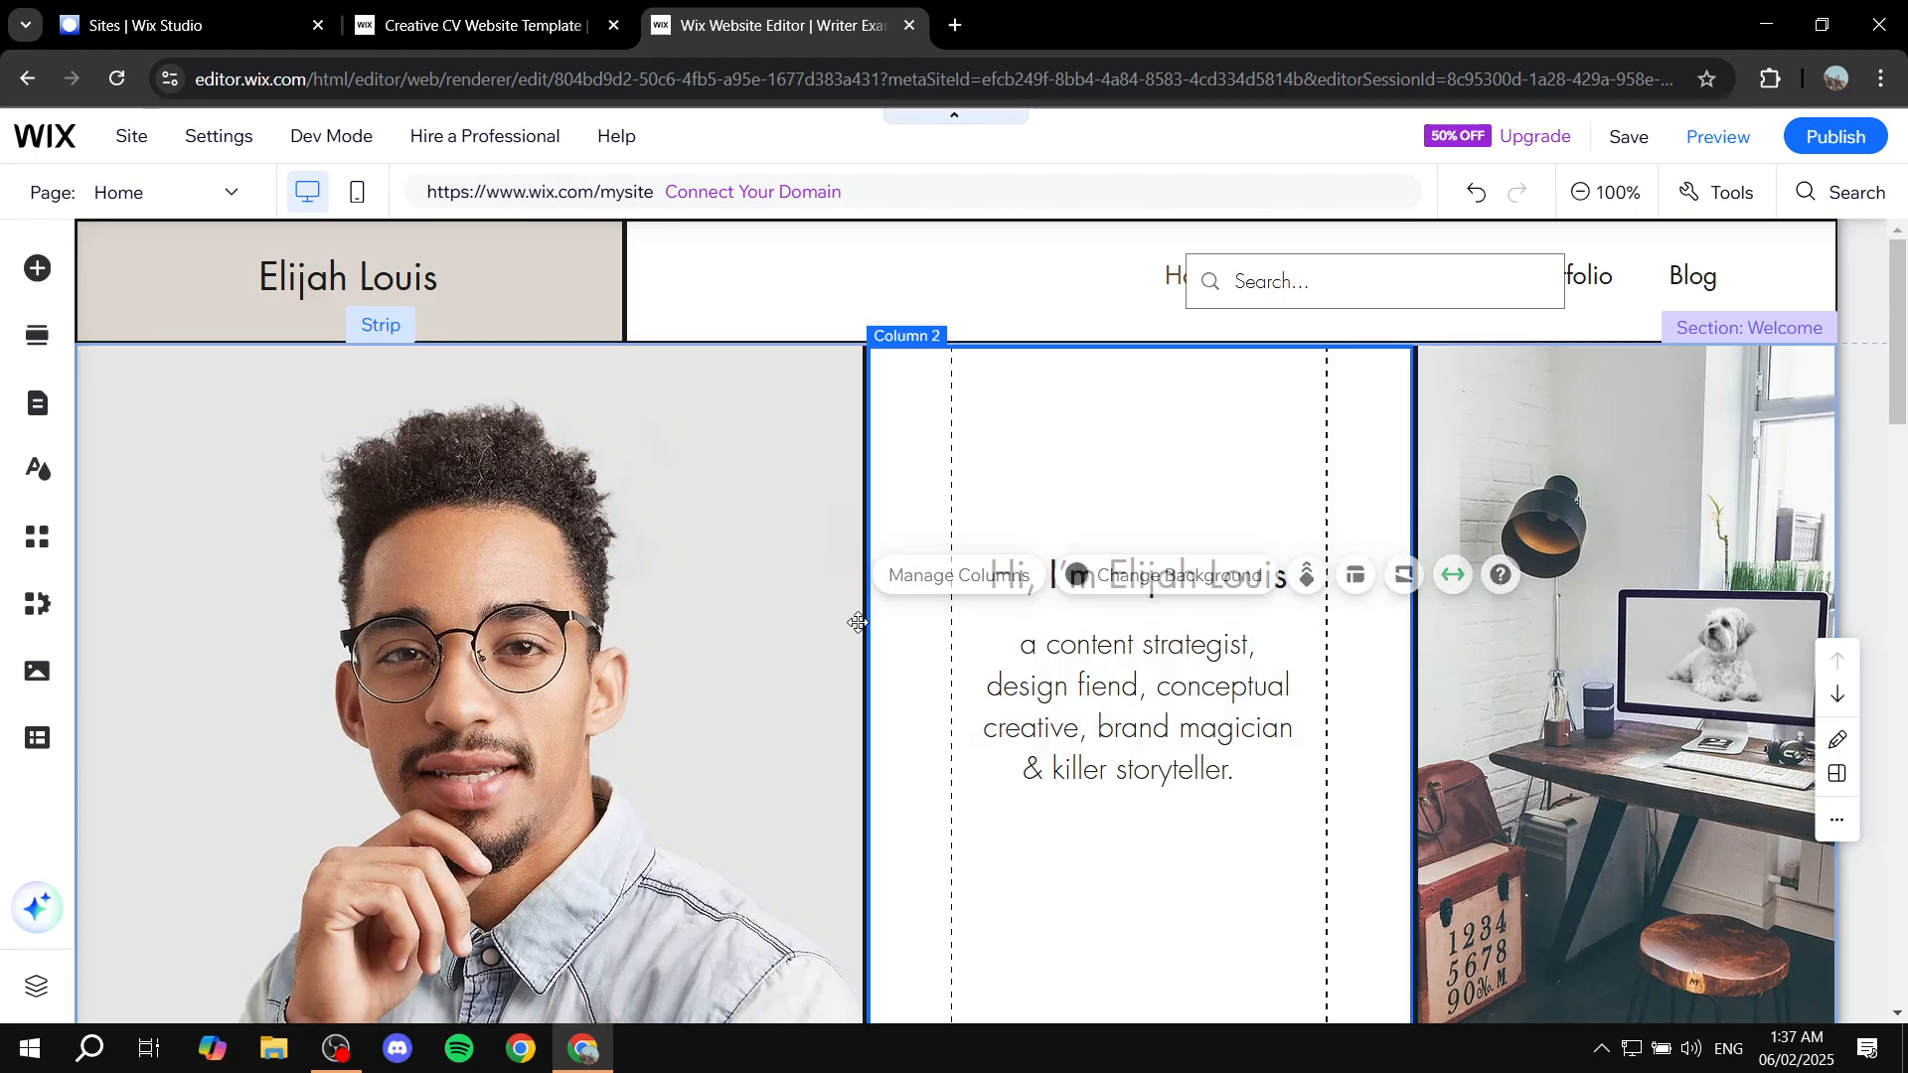
{"action": "left_click", "coordinate": [1584, 412]}
{"action": "left_click", "coordinate": [904, 430]}
{"action": "left_click", "coordinate": [636, 398]}
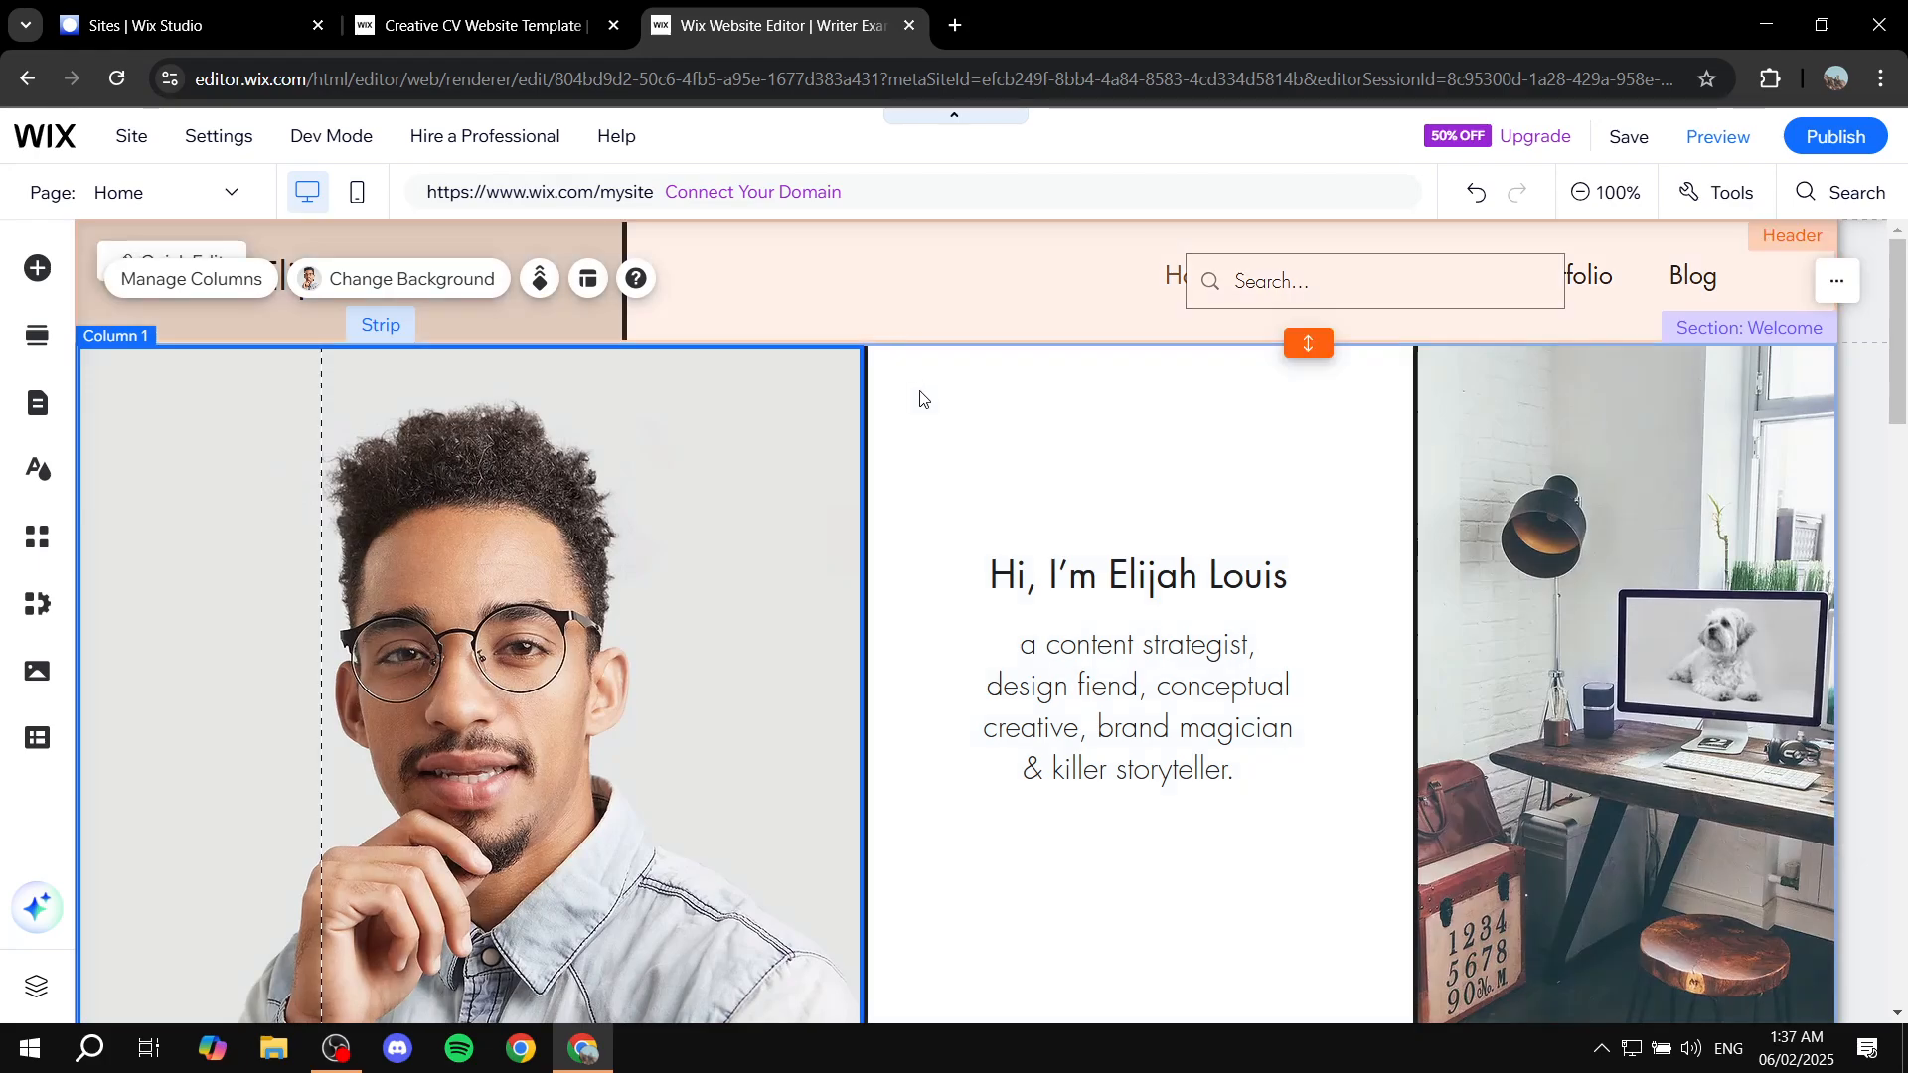
{"action": "left_click", "coordinate": [917, 400]}
{"action": "left_click", "coordinate": [764, 397]}
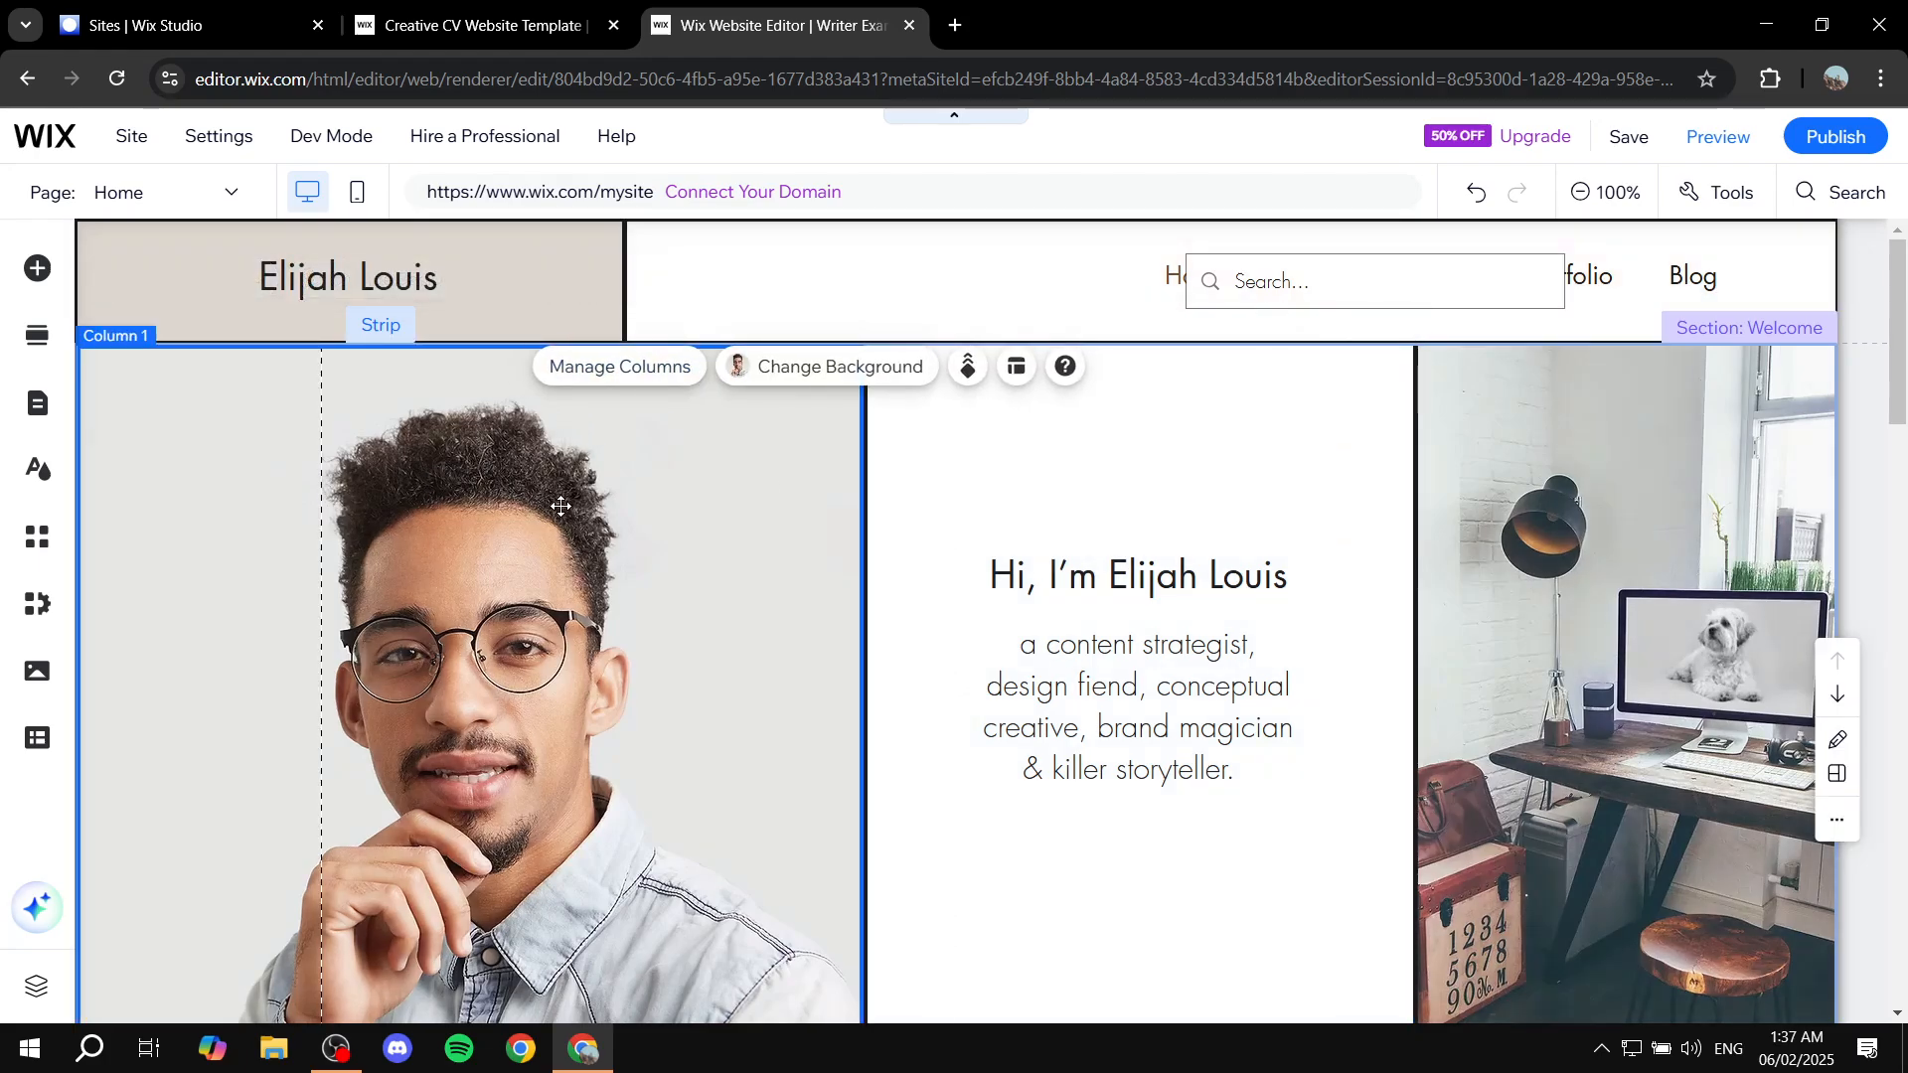
{"action": "left_click", "coordinate": [1070, 509]}
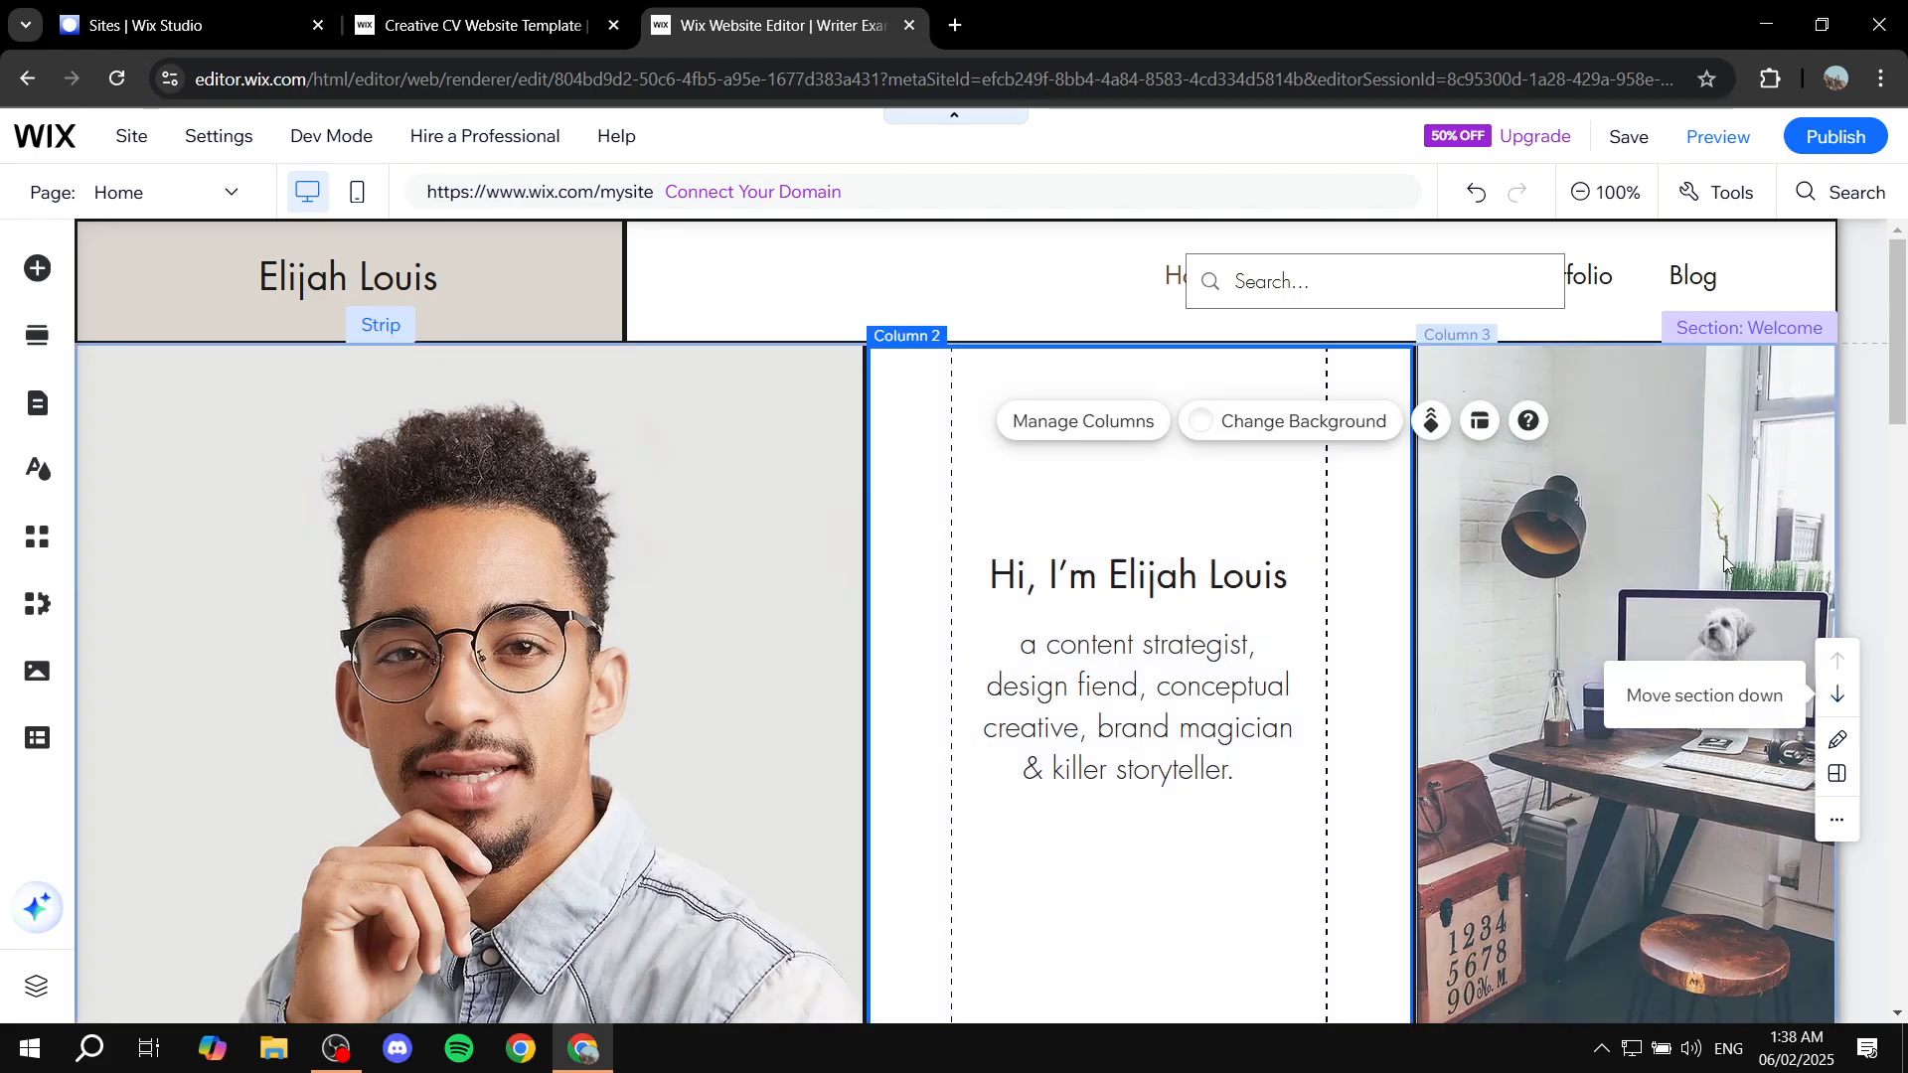
{"action": "left_click", "coordinate": [1710, 564]}
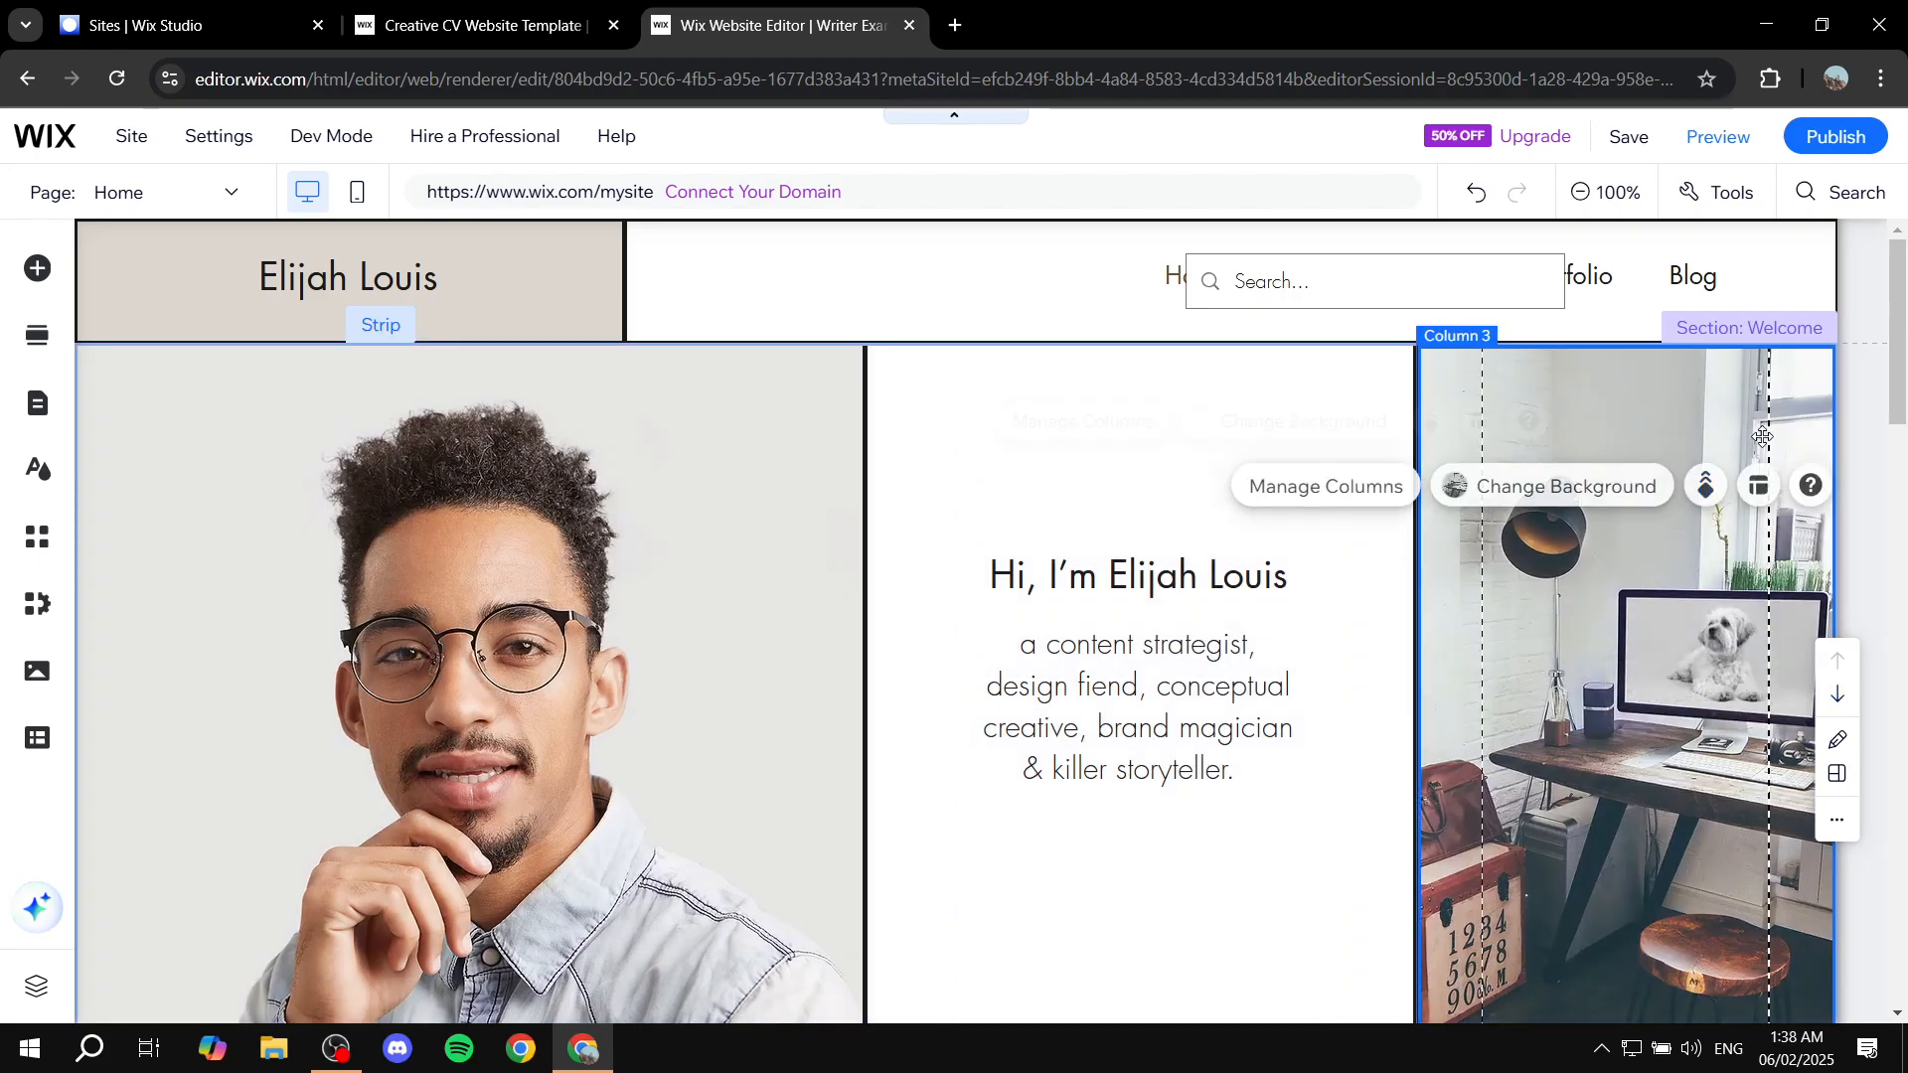
{"action": "left_click", "coordinate": [761, 495]}
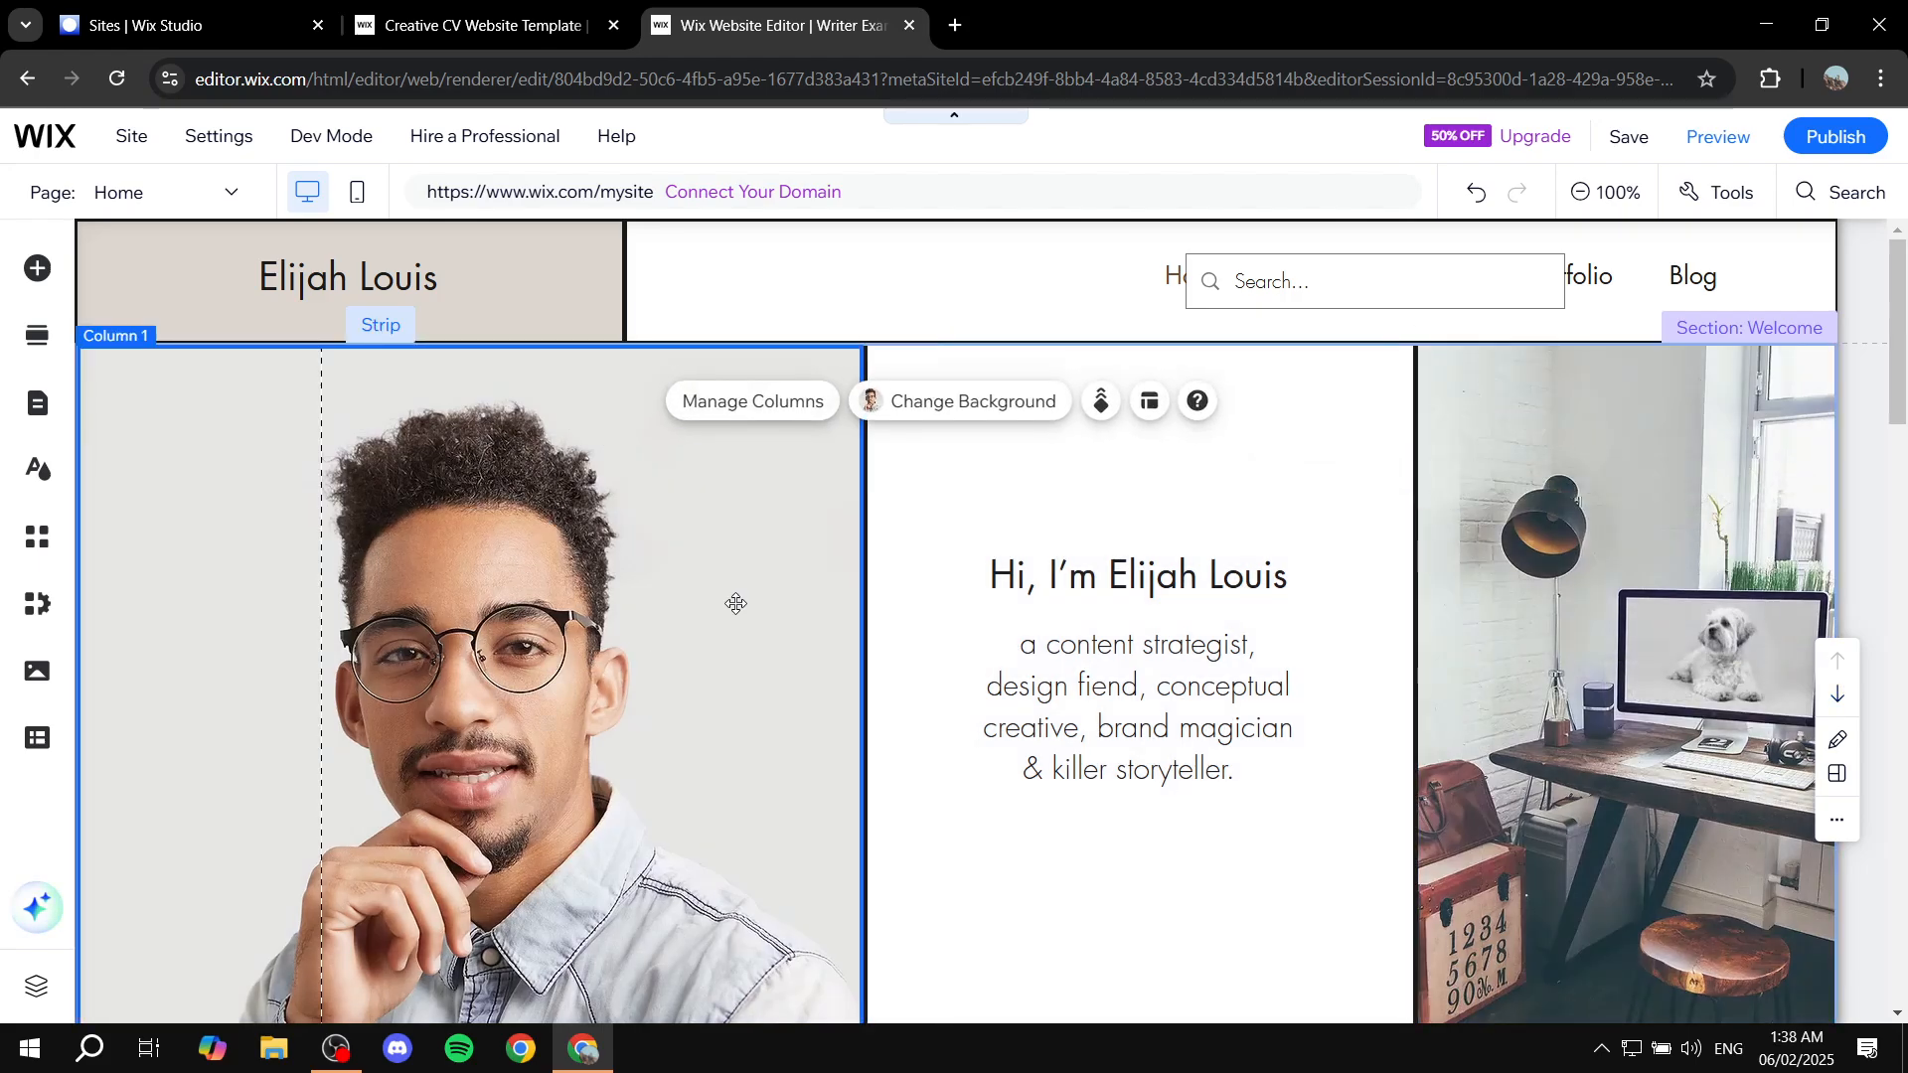
{"action": "left_click", "coordinate": [907, 609]}
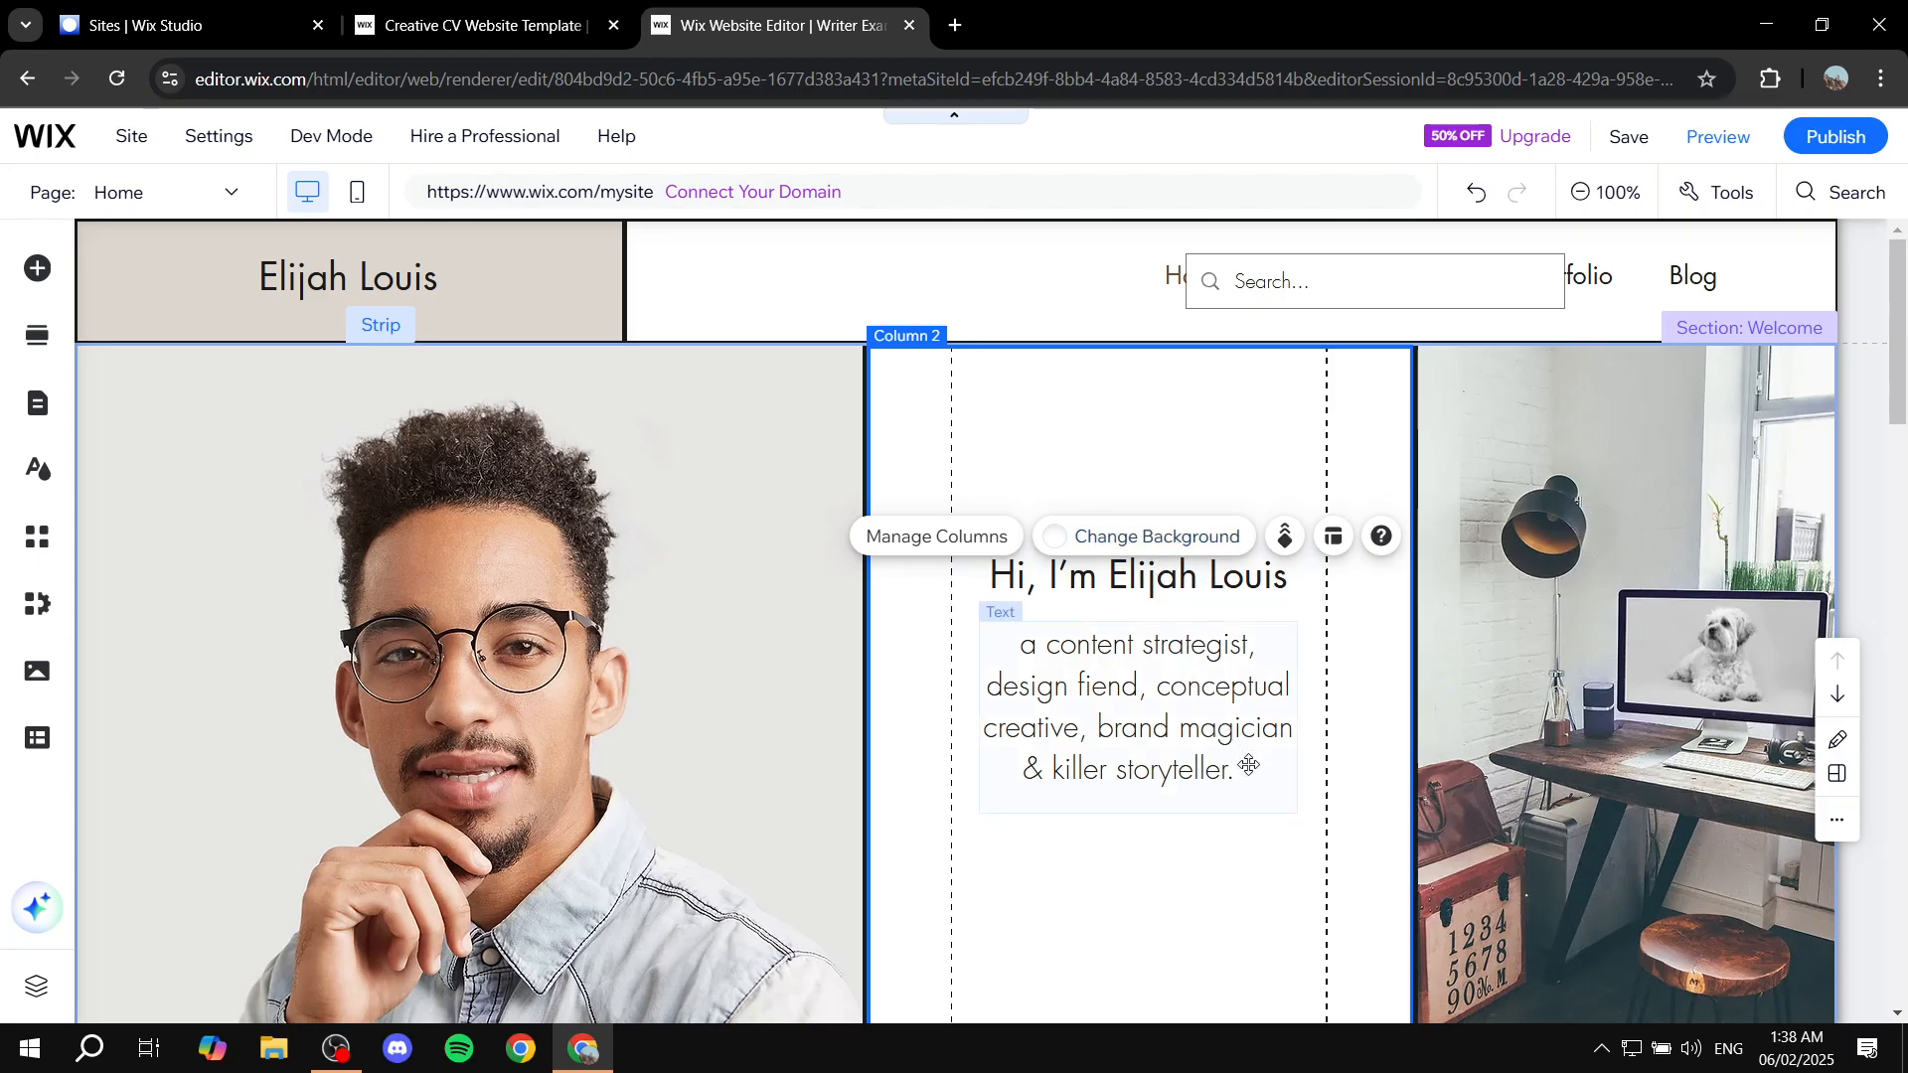
{"action": "left_click", "coordinate": [1630, 795]}
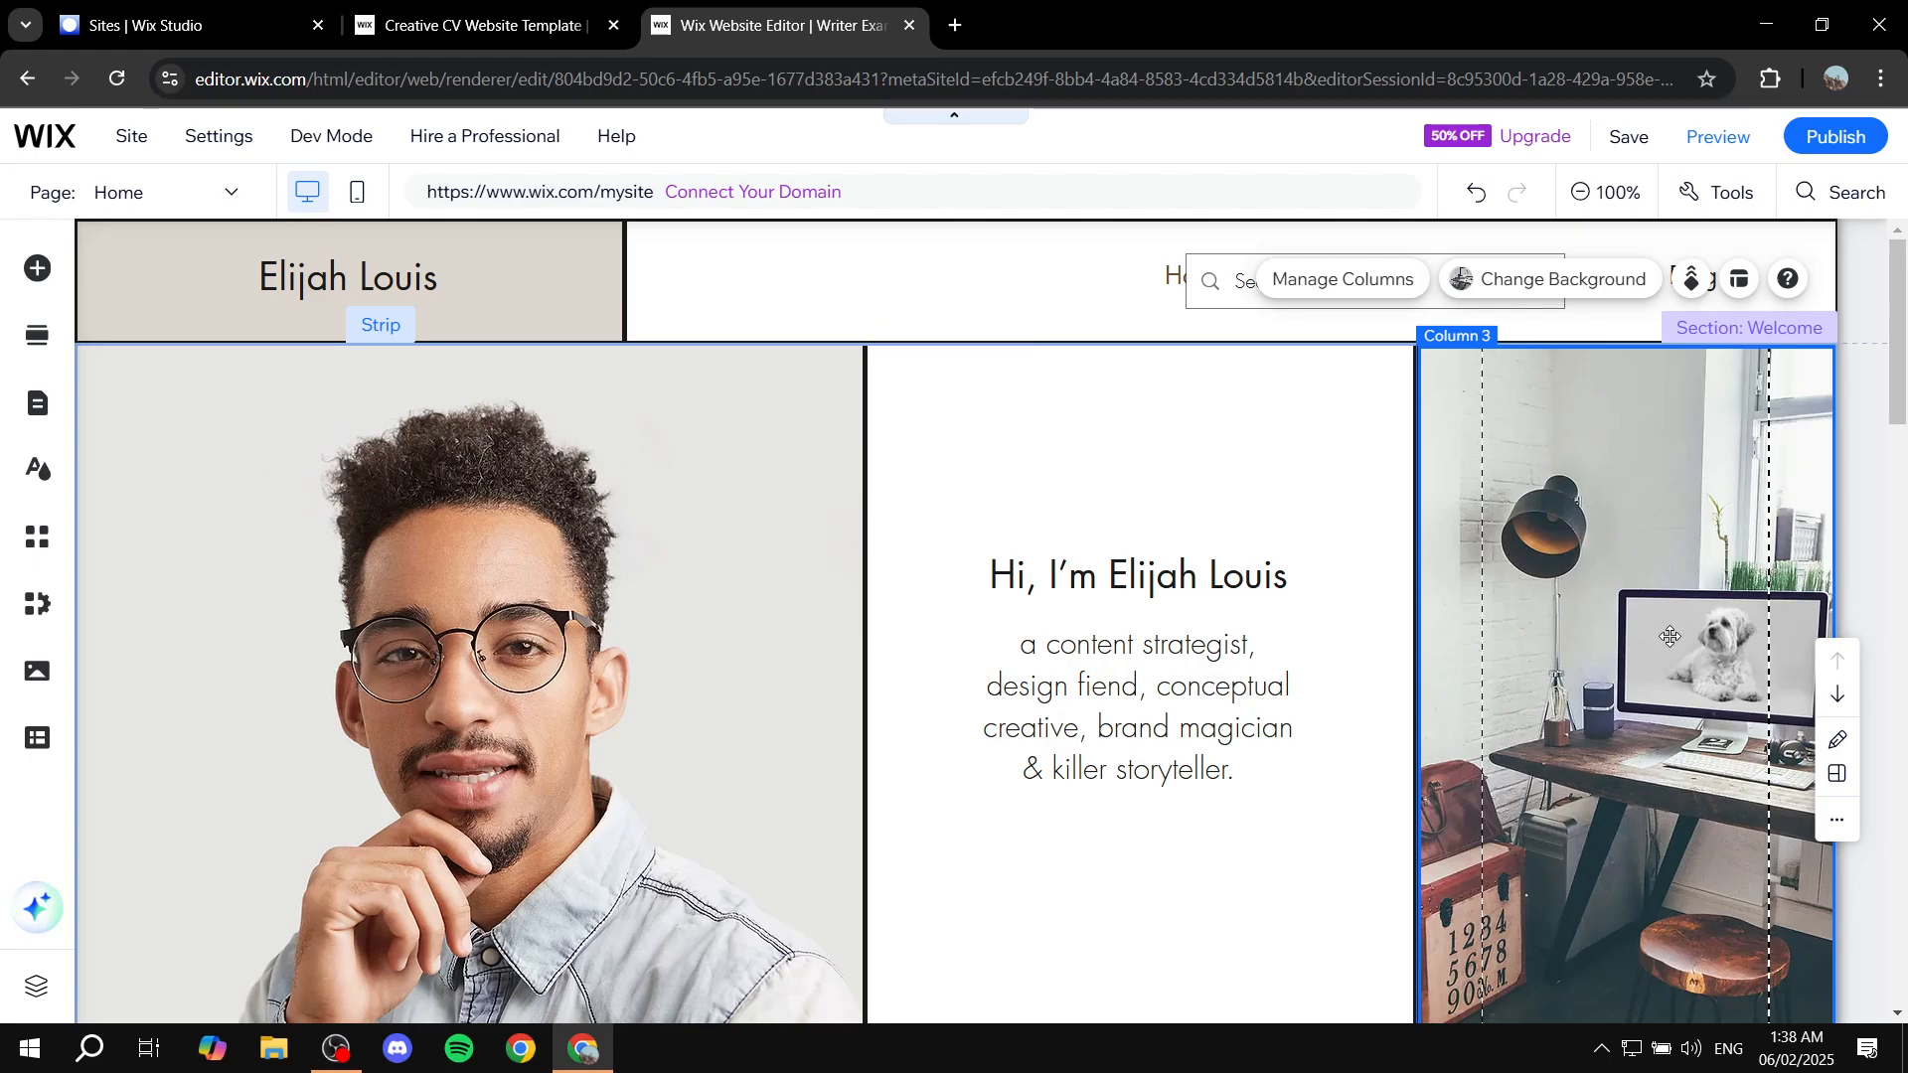
{"action": "scroll", "coordinate": [1679, 636], "scroll_direction": "down", "scroll_amount": 1}
{"action": "scroll", "coordinate": [1068, 603], "scroll_direction": "down", "scroll_amount": 3}
{"action": "scroll", "coordinate": [1068, 603], "scroll_direction": "down", "scroll_amount": 4}
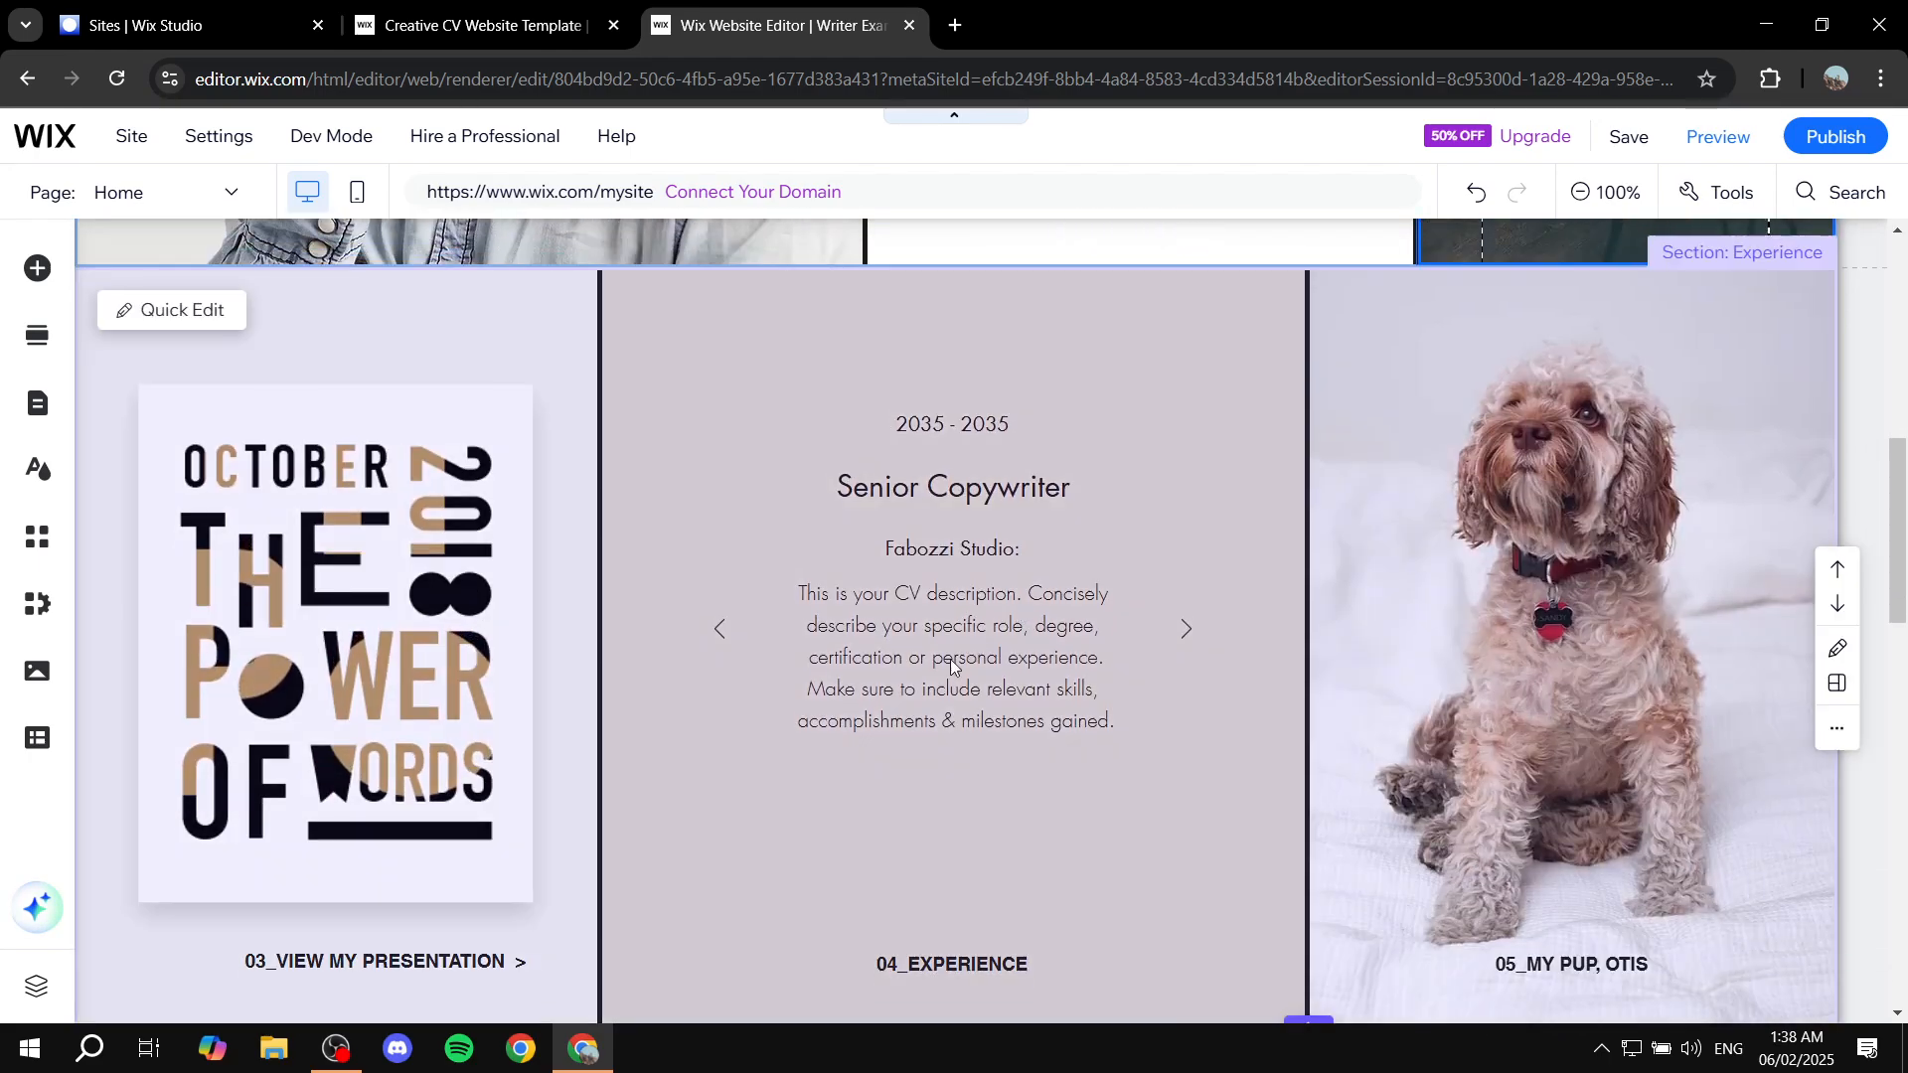
{"action": "scroll", "coordinate": [1088, 650], "scroll_direction": "up", "scroll_amount": 5}
{"action": "scroll", "coordinate": [1111, 663], "scroll_direction": "up", "scroll_amount": 3}
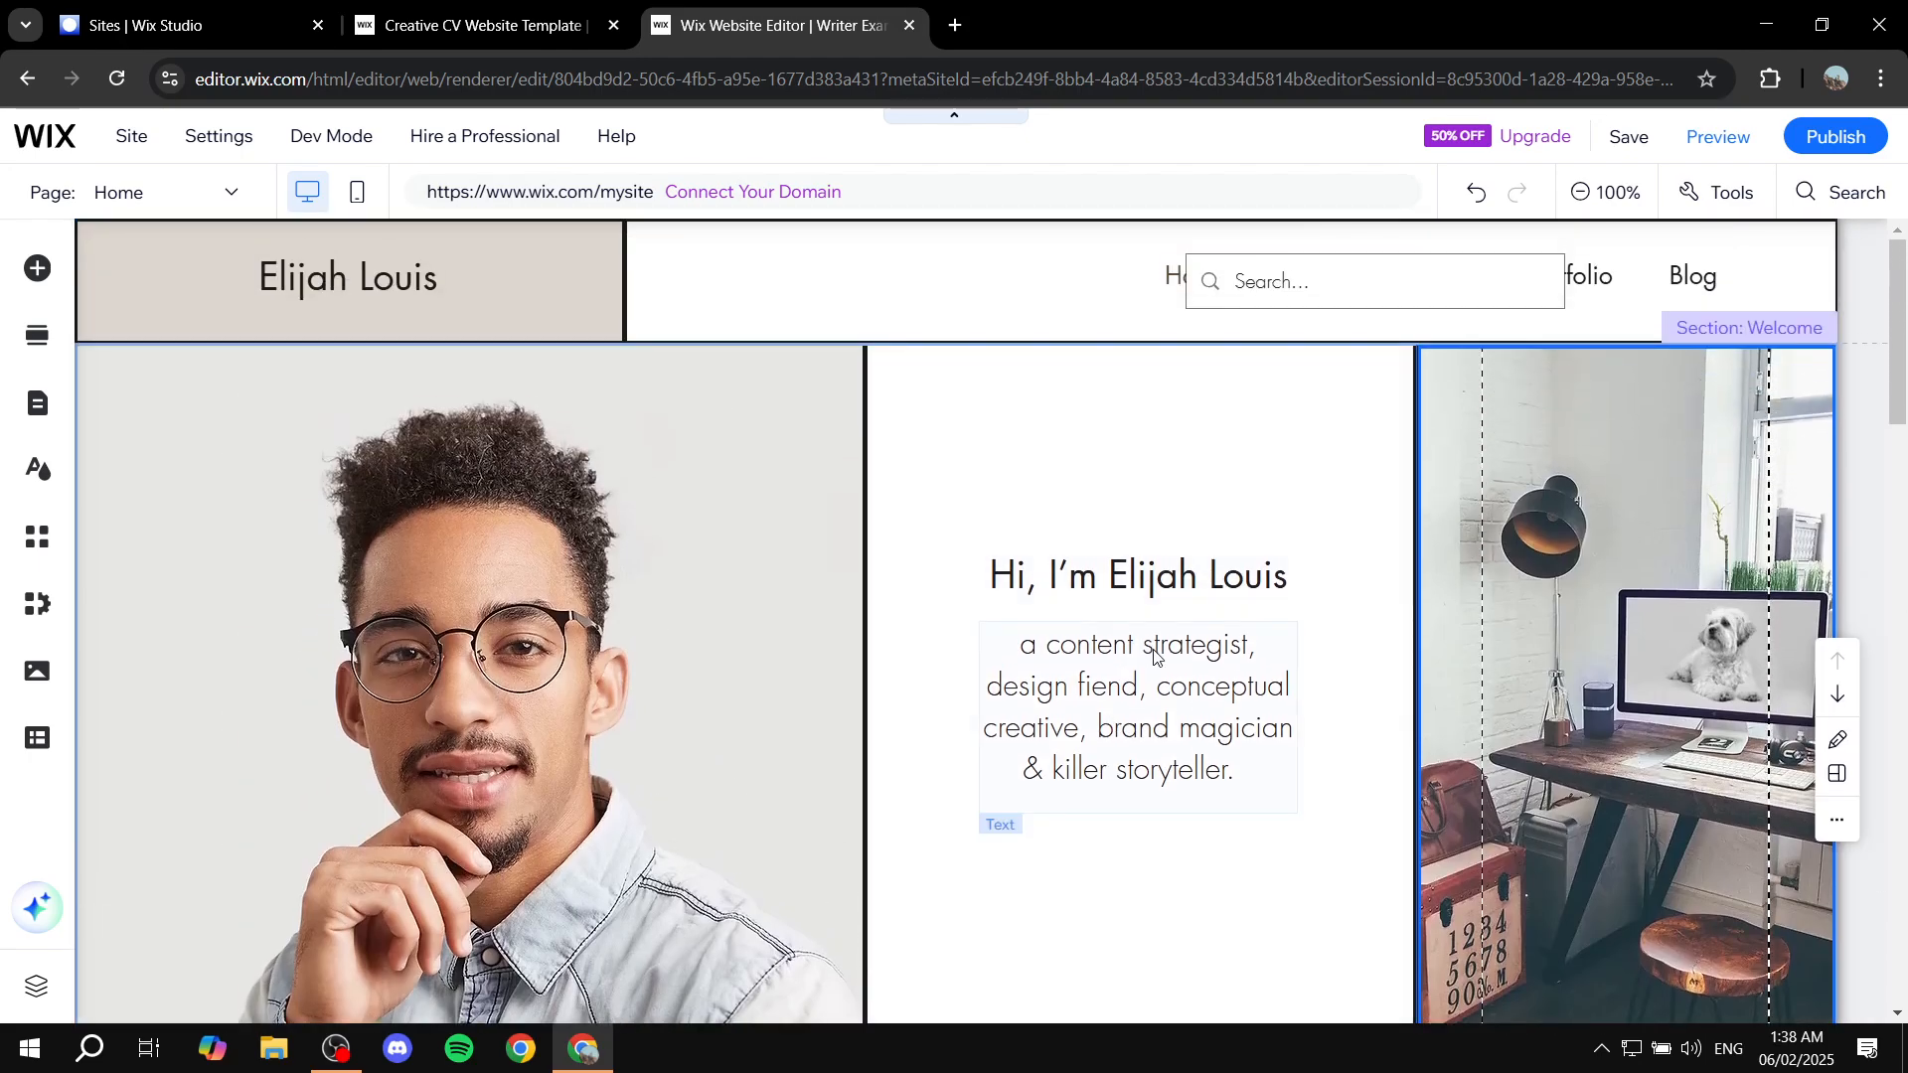
{"action": "left_click", "coordinate": [1153, 647]}
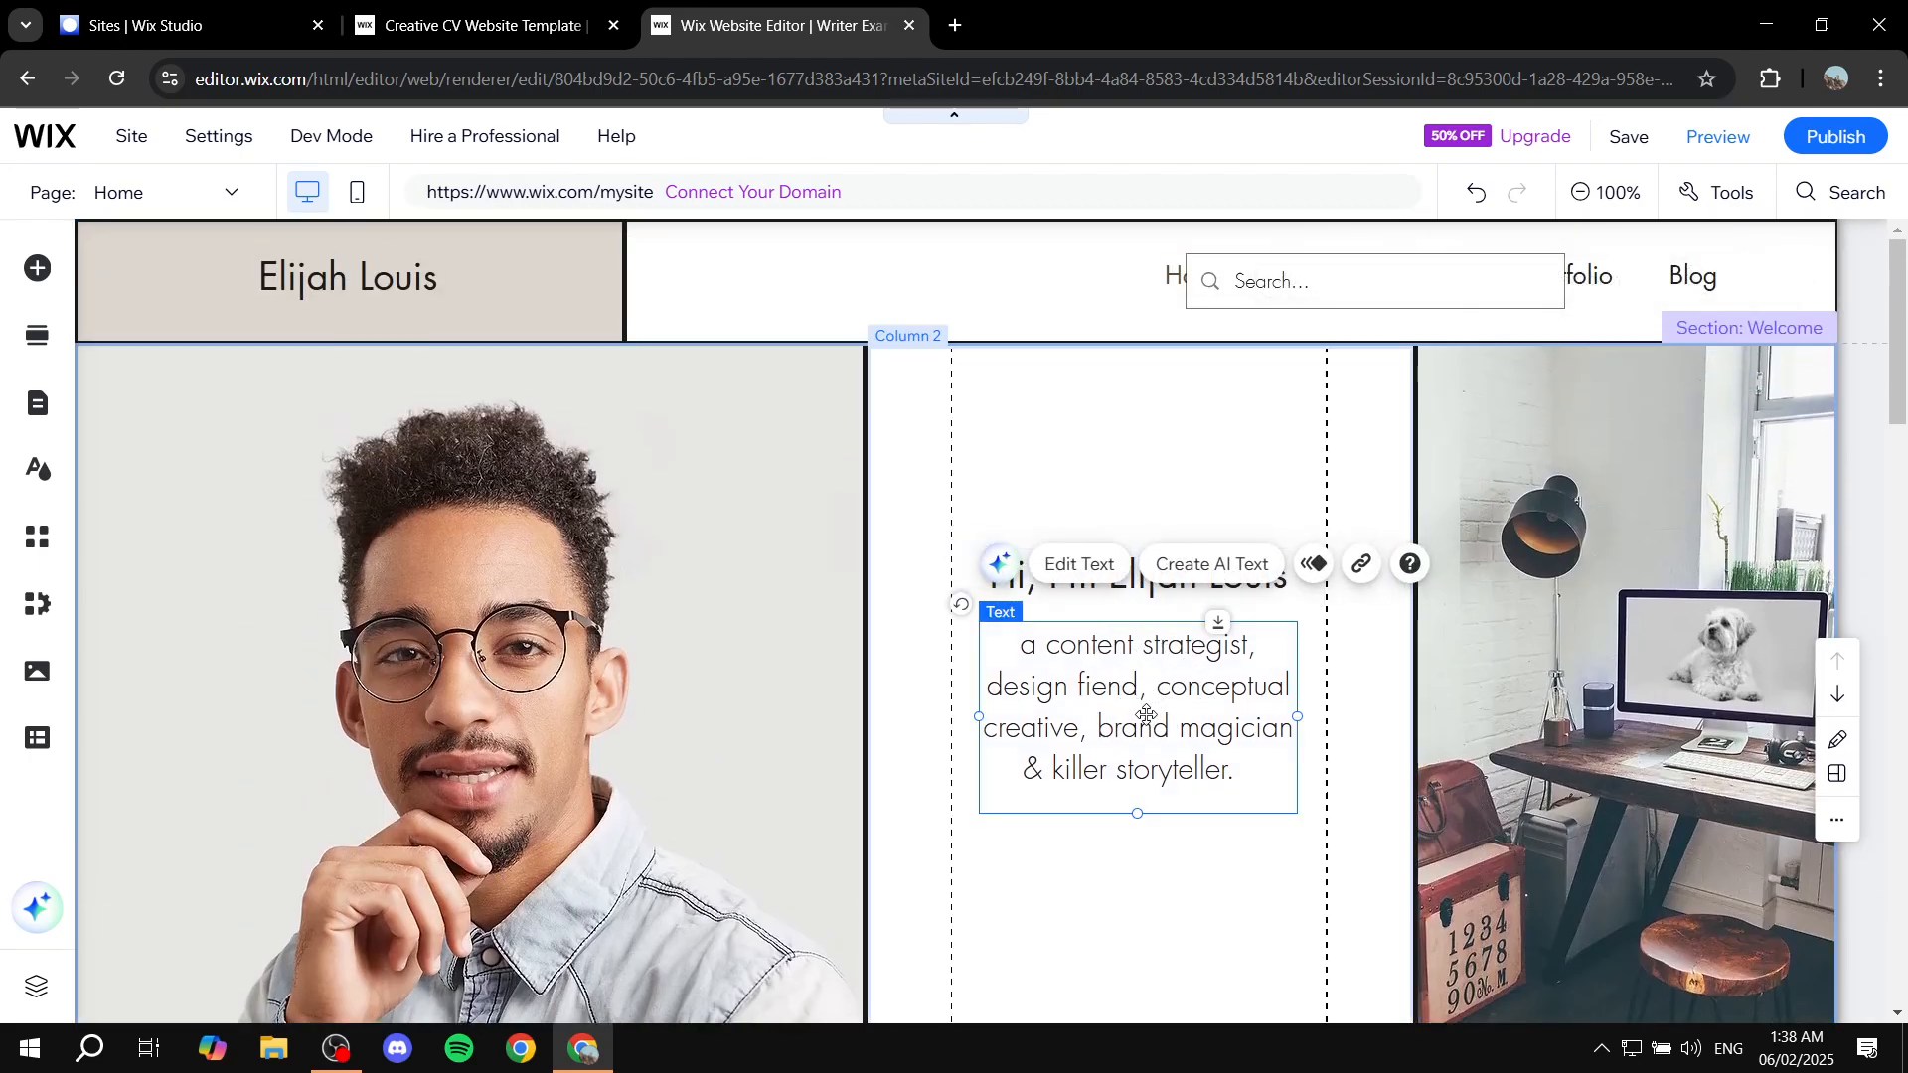
{"action": "left_click", "coordinate": [1079, 563]}
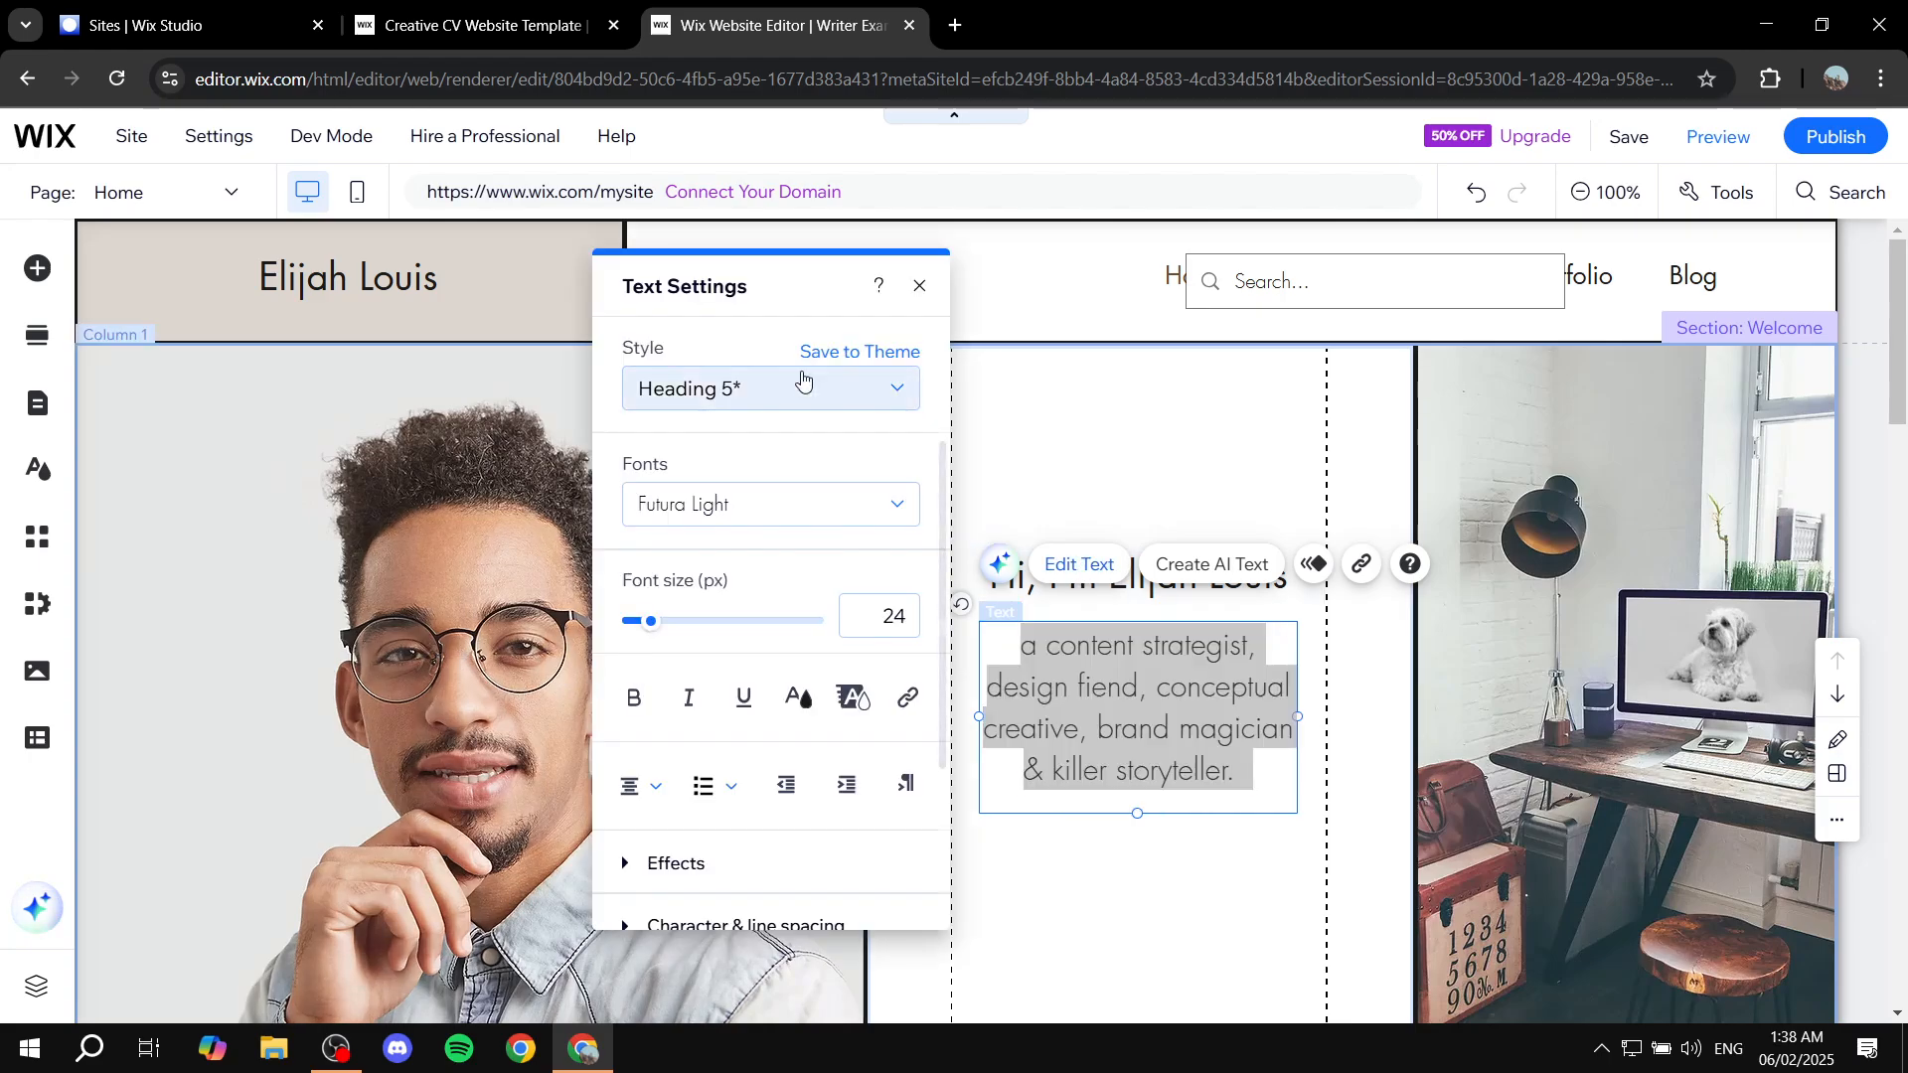
{"action": "left_click", "coordinate": [919, 286]}
{"action": "left_click", "coordinate": [651, 566]}
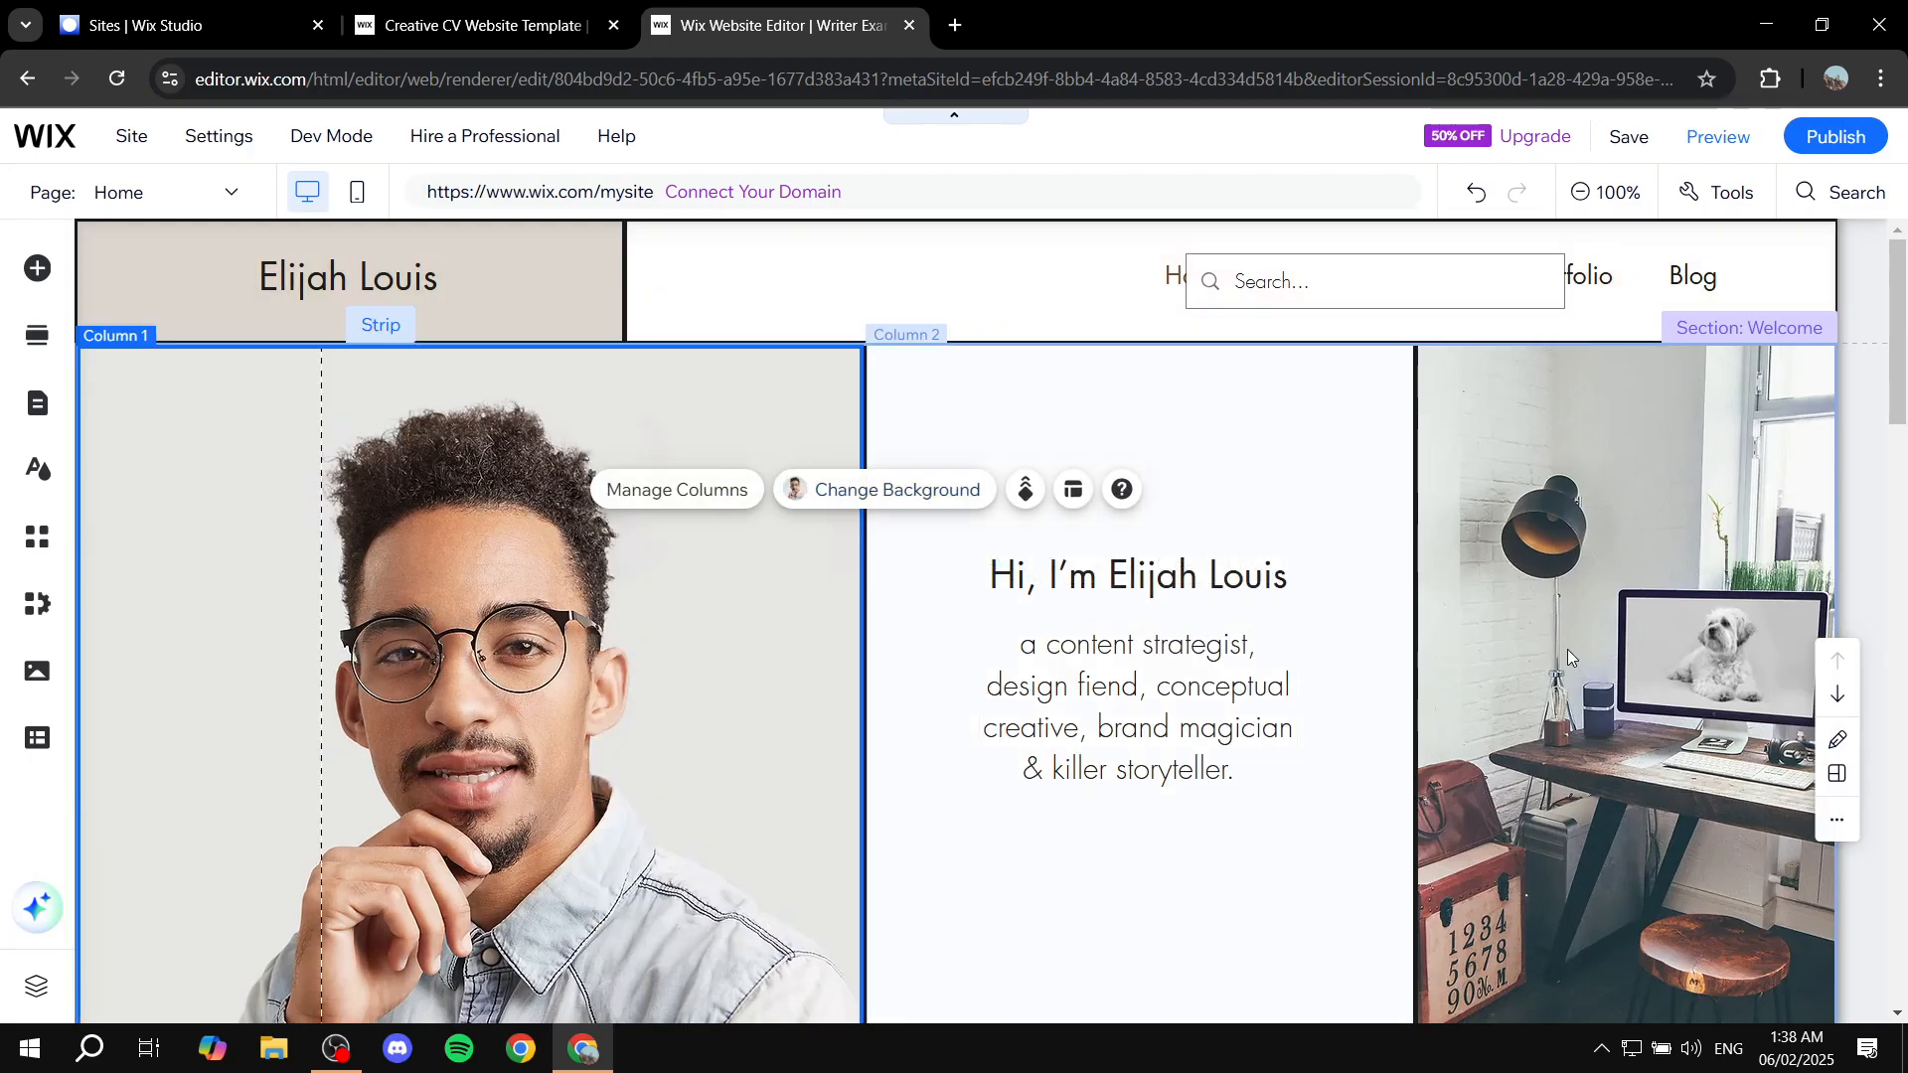
{"action": "scroll", "coordinate": [1523, 672], "scroll_direction": "down", "scroll_amount": 10}
{"action": "scroll", "coordinate": [1344, 694], "scroll_direction": "down", "scroll_amount": 3}
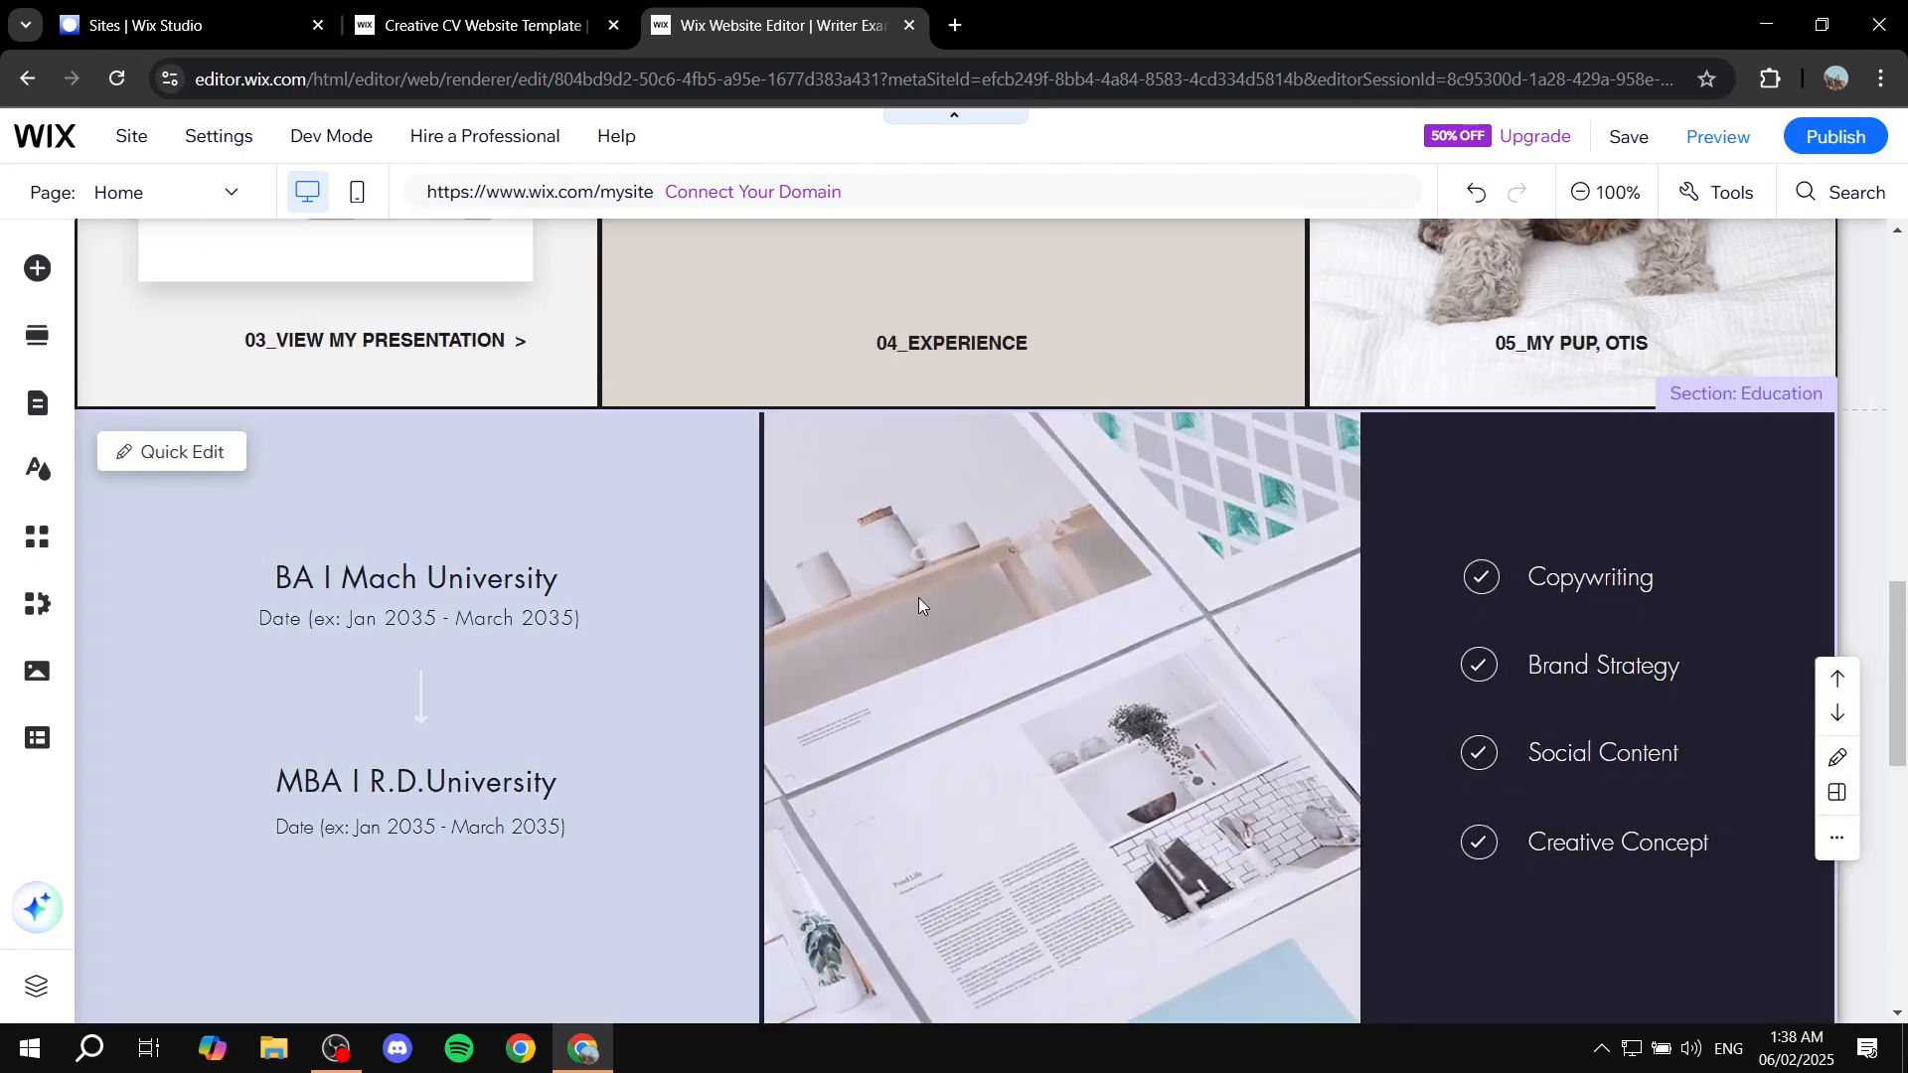
{"action": "left_click", "coordinate": [1511, 636]}
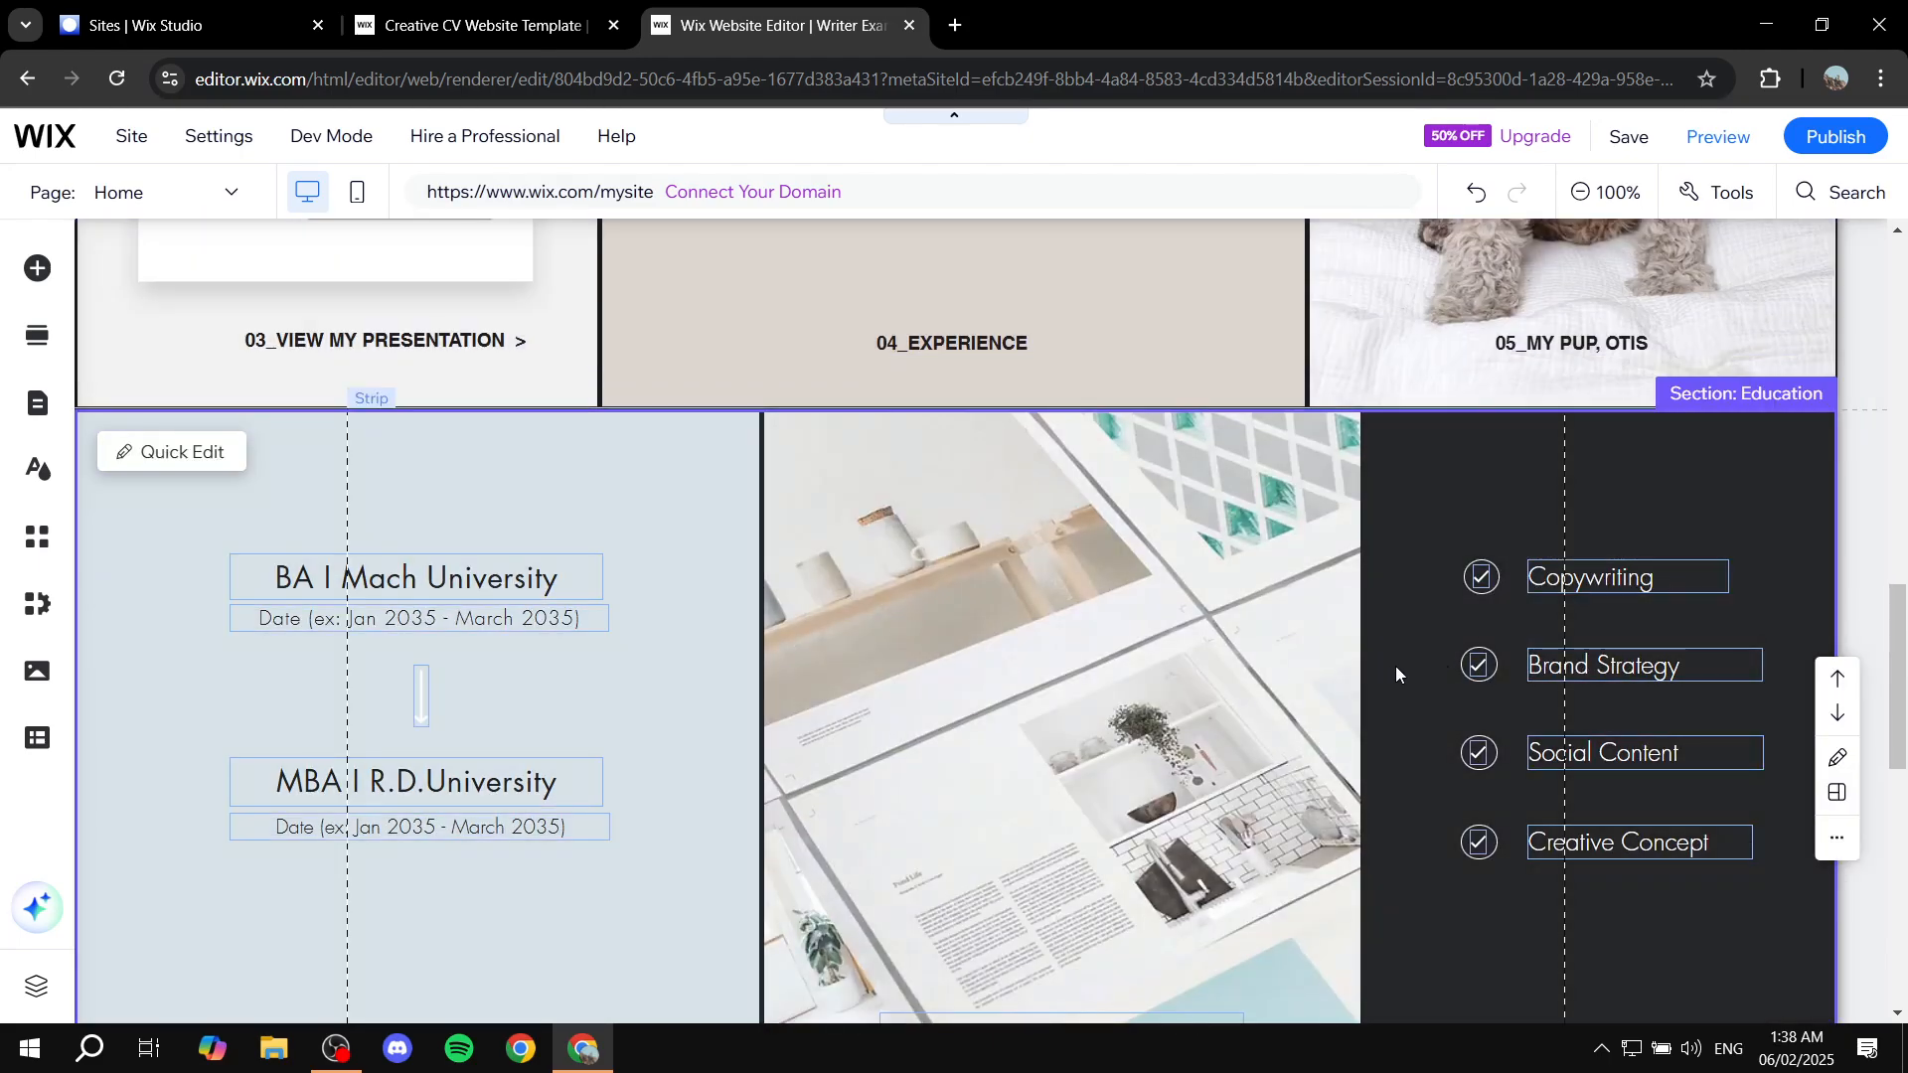
{"action": "scroll", "coordinate": [1396, 674], "scroll_direction": "down", "scroll_amount": 15}
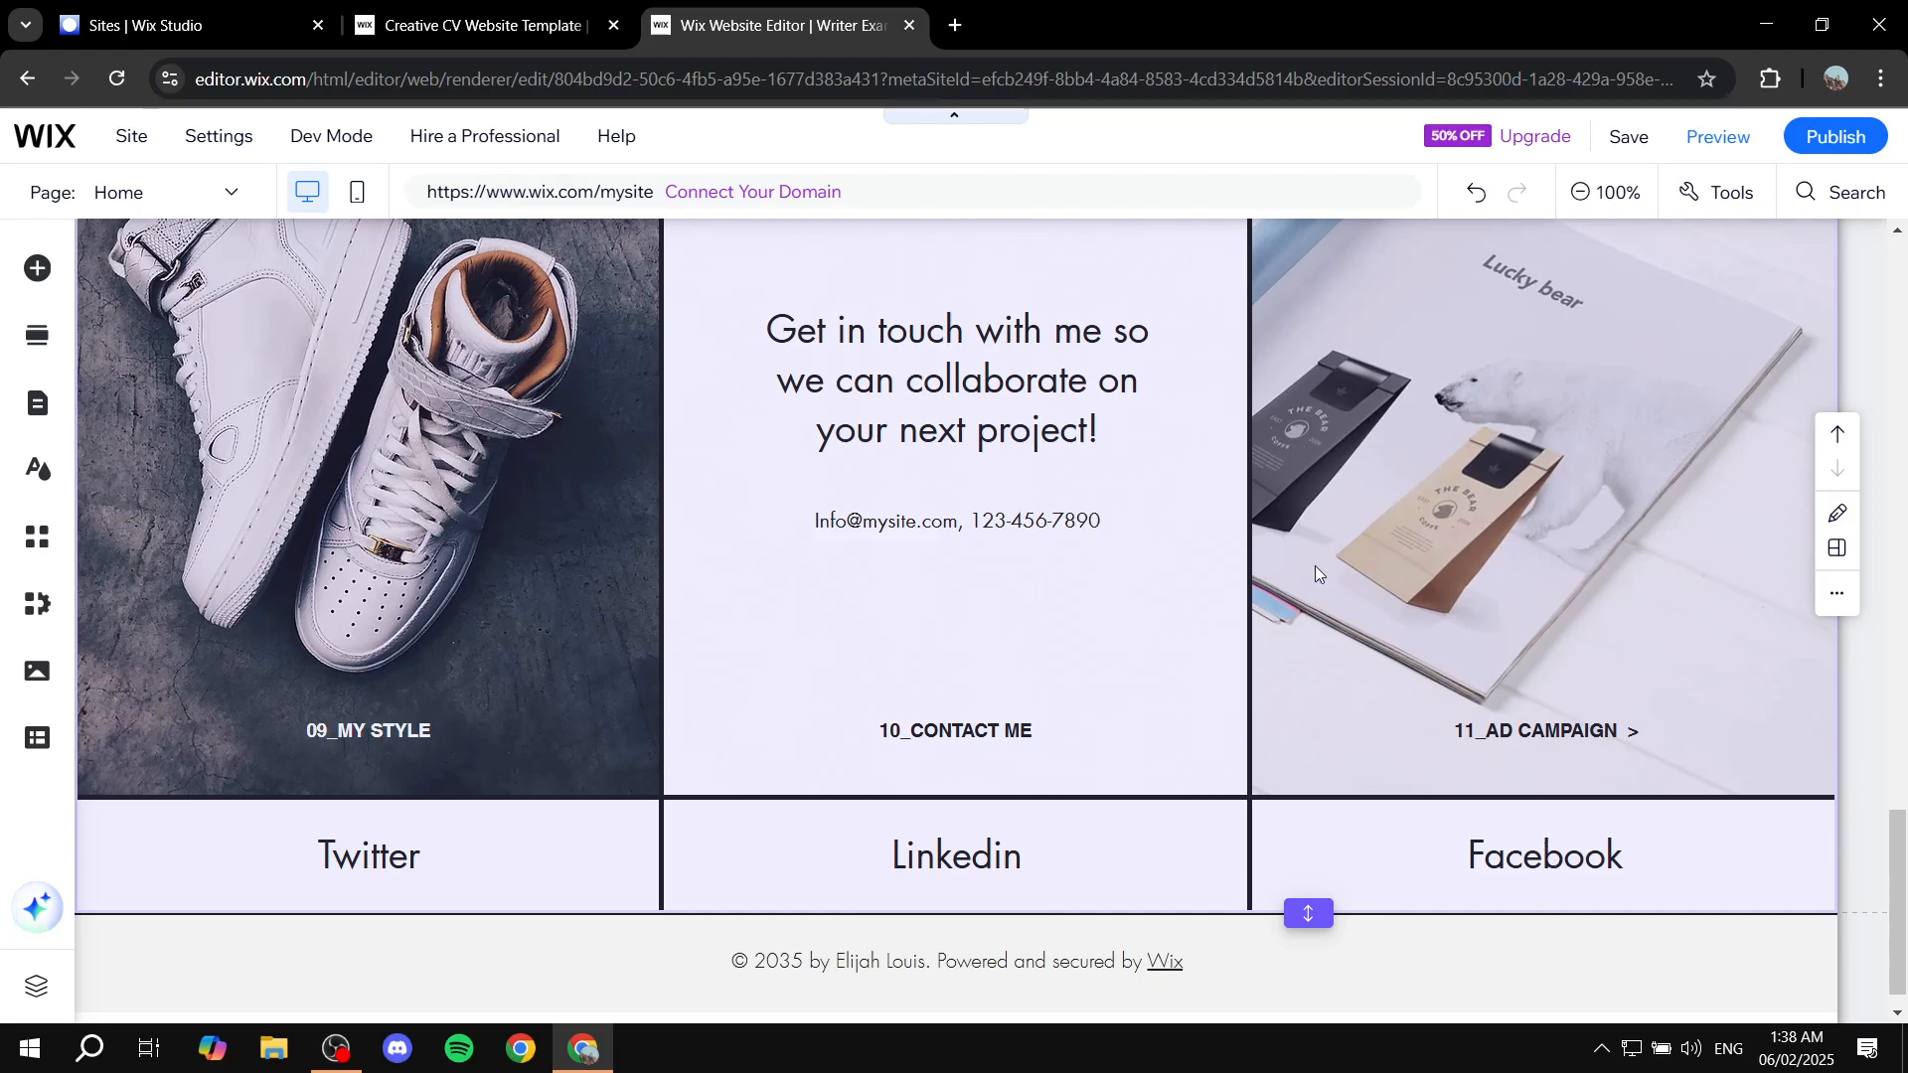
{"action": "left_click", "coordinate": [1510, 505]}
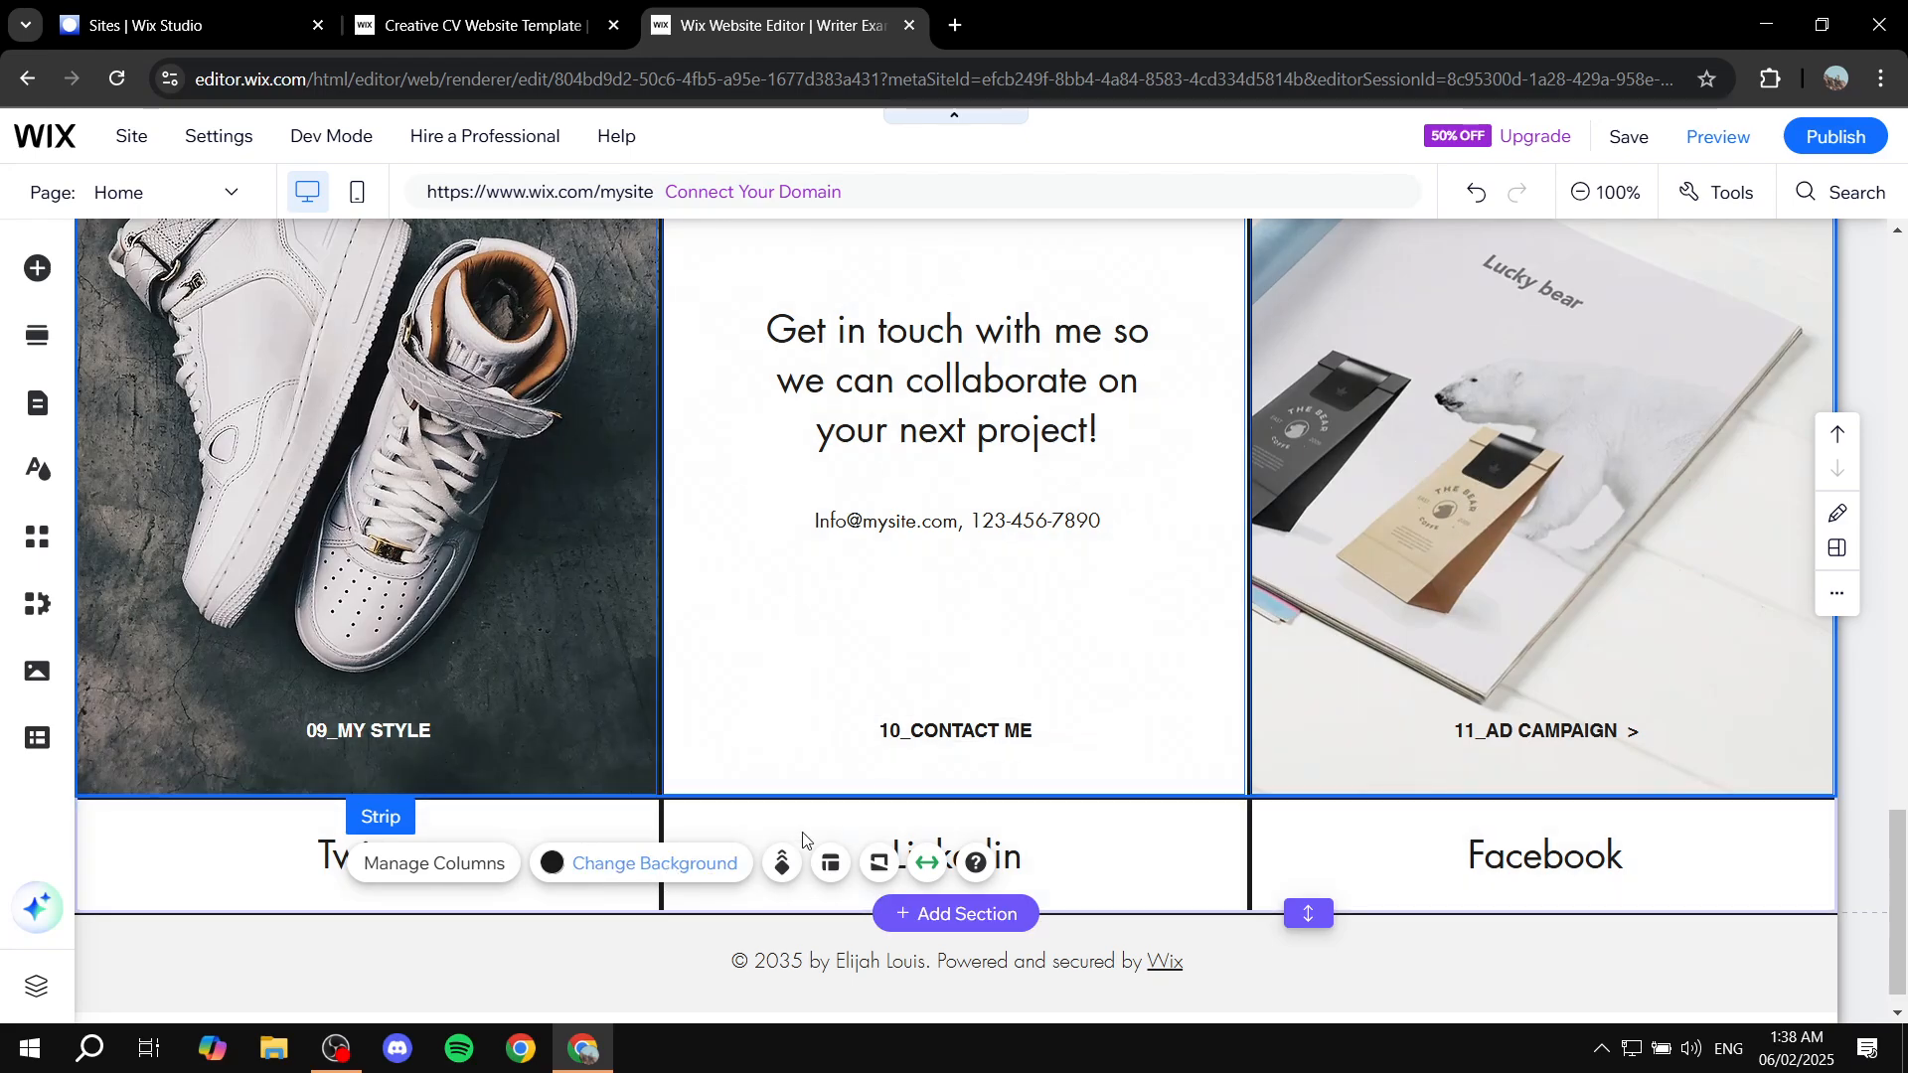
{"action": "left_click", "coordinate": [1446, 661]}
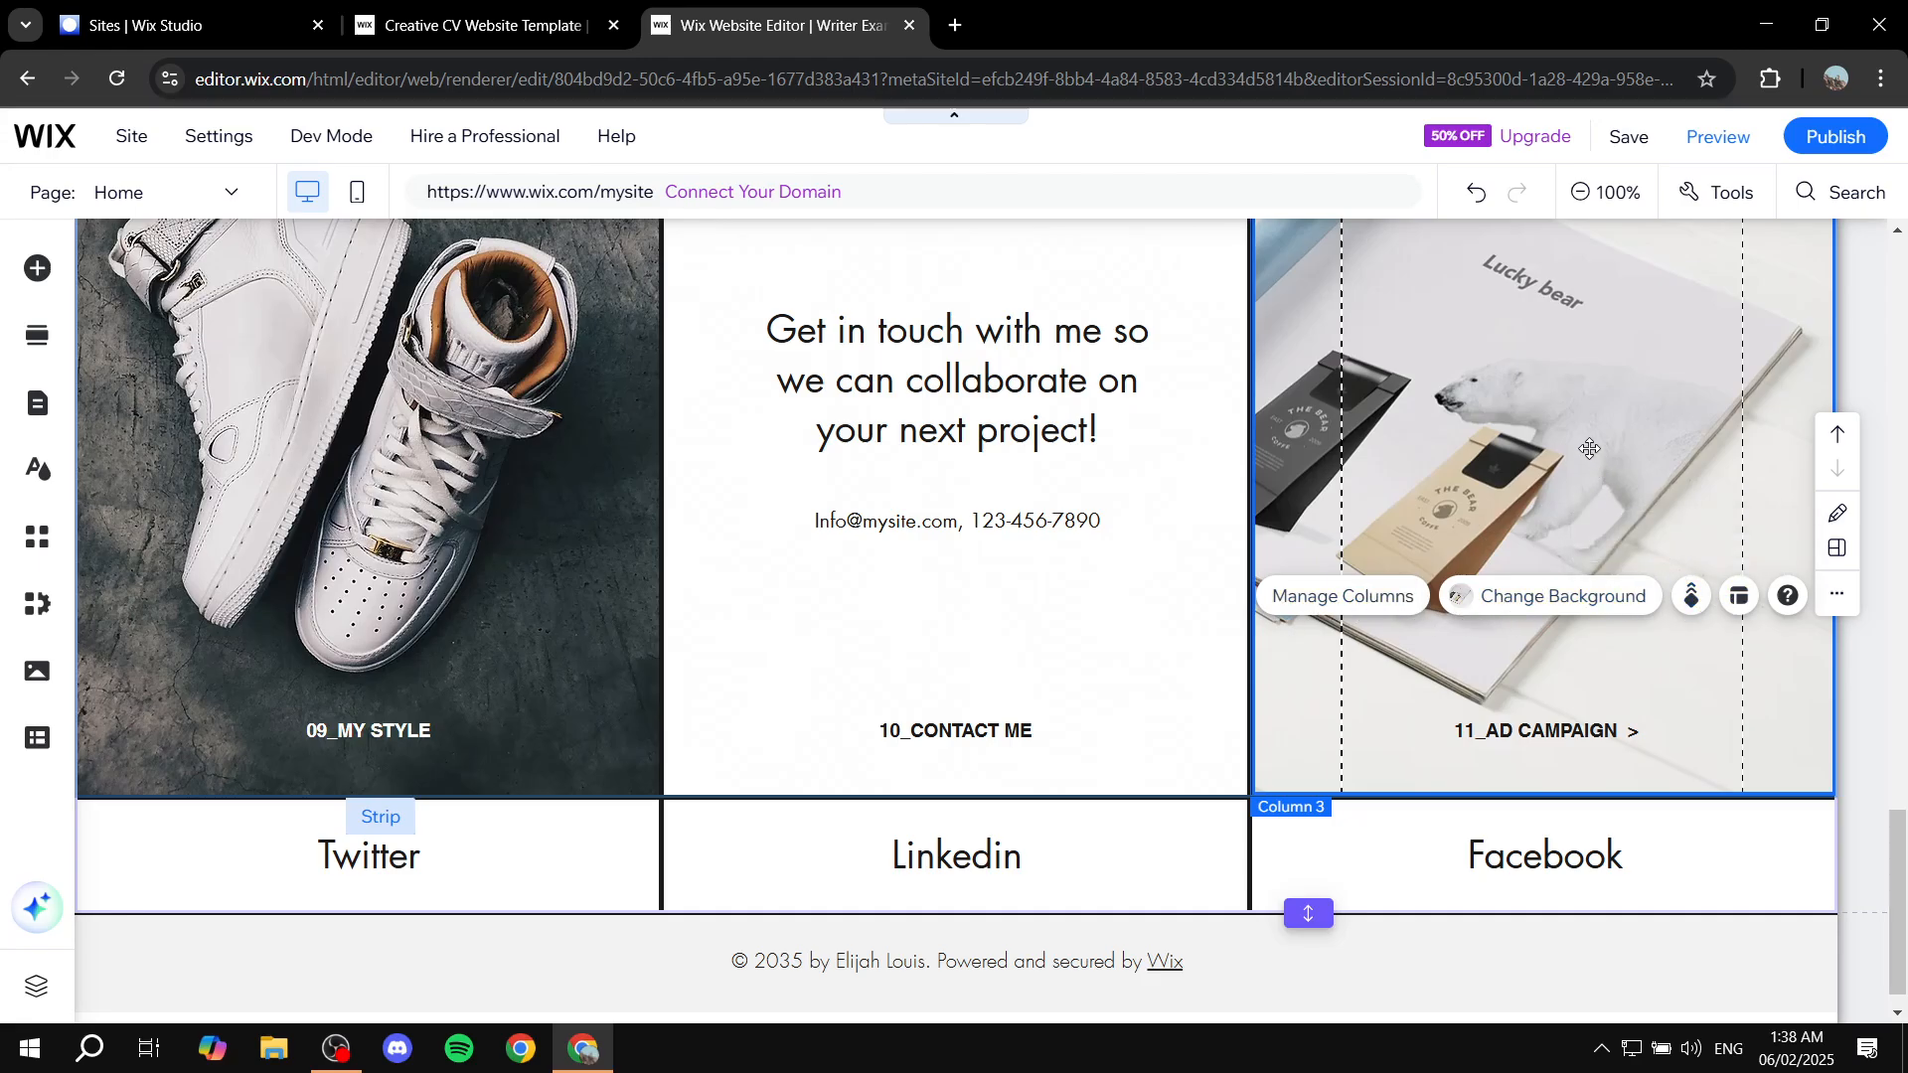
{"action": "scroll", "coordinate": [885, 504], "scroll_direction": "up", "scroll_amount": 20}
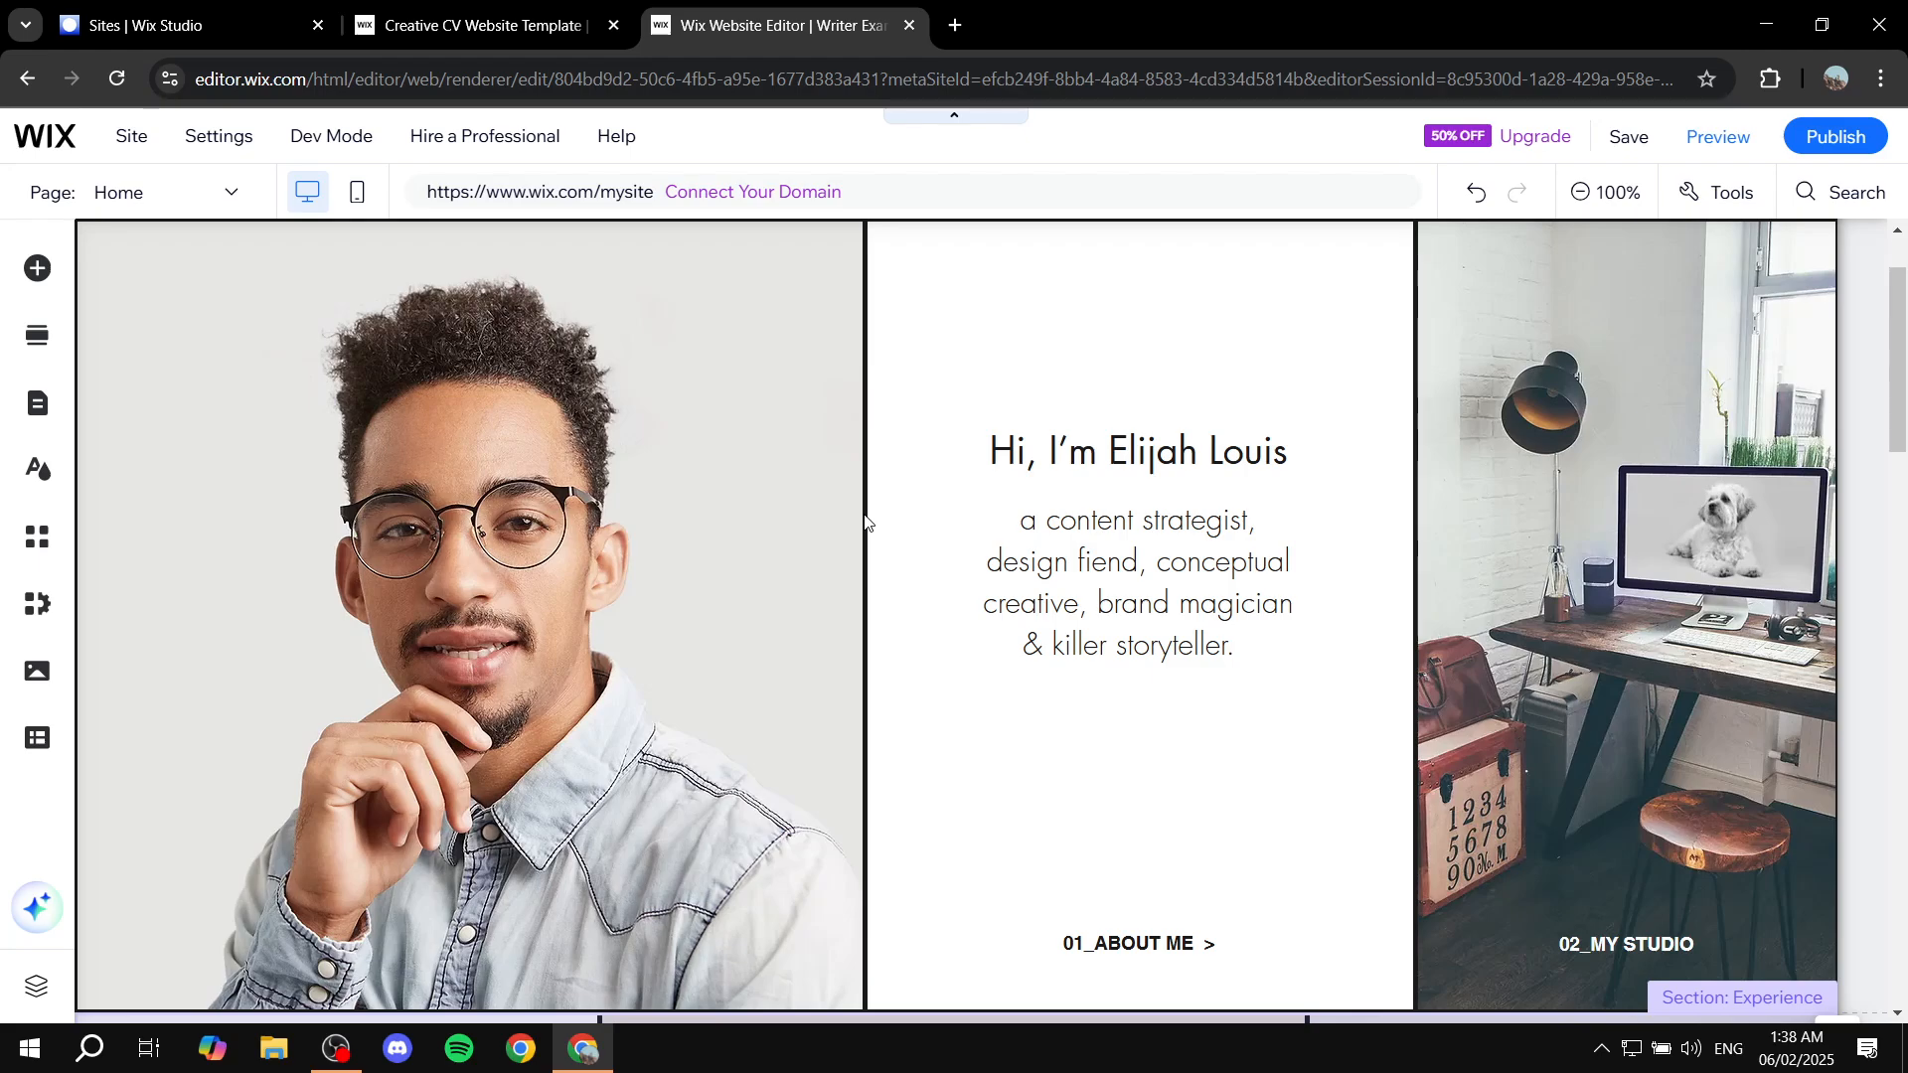
{"action": "left_click", "coordinate": [848, 465]}
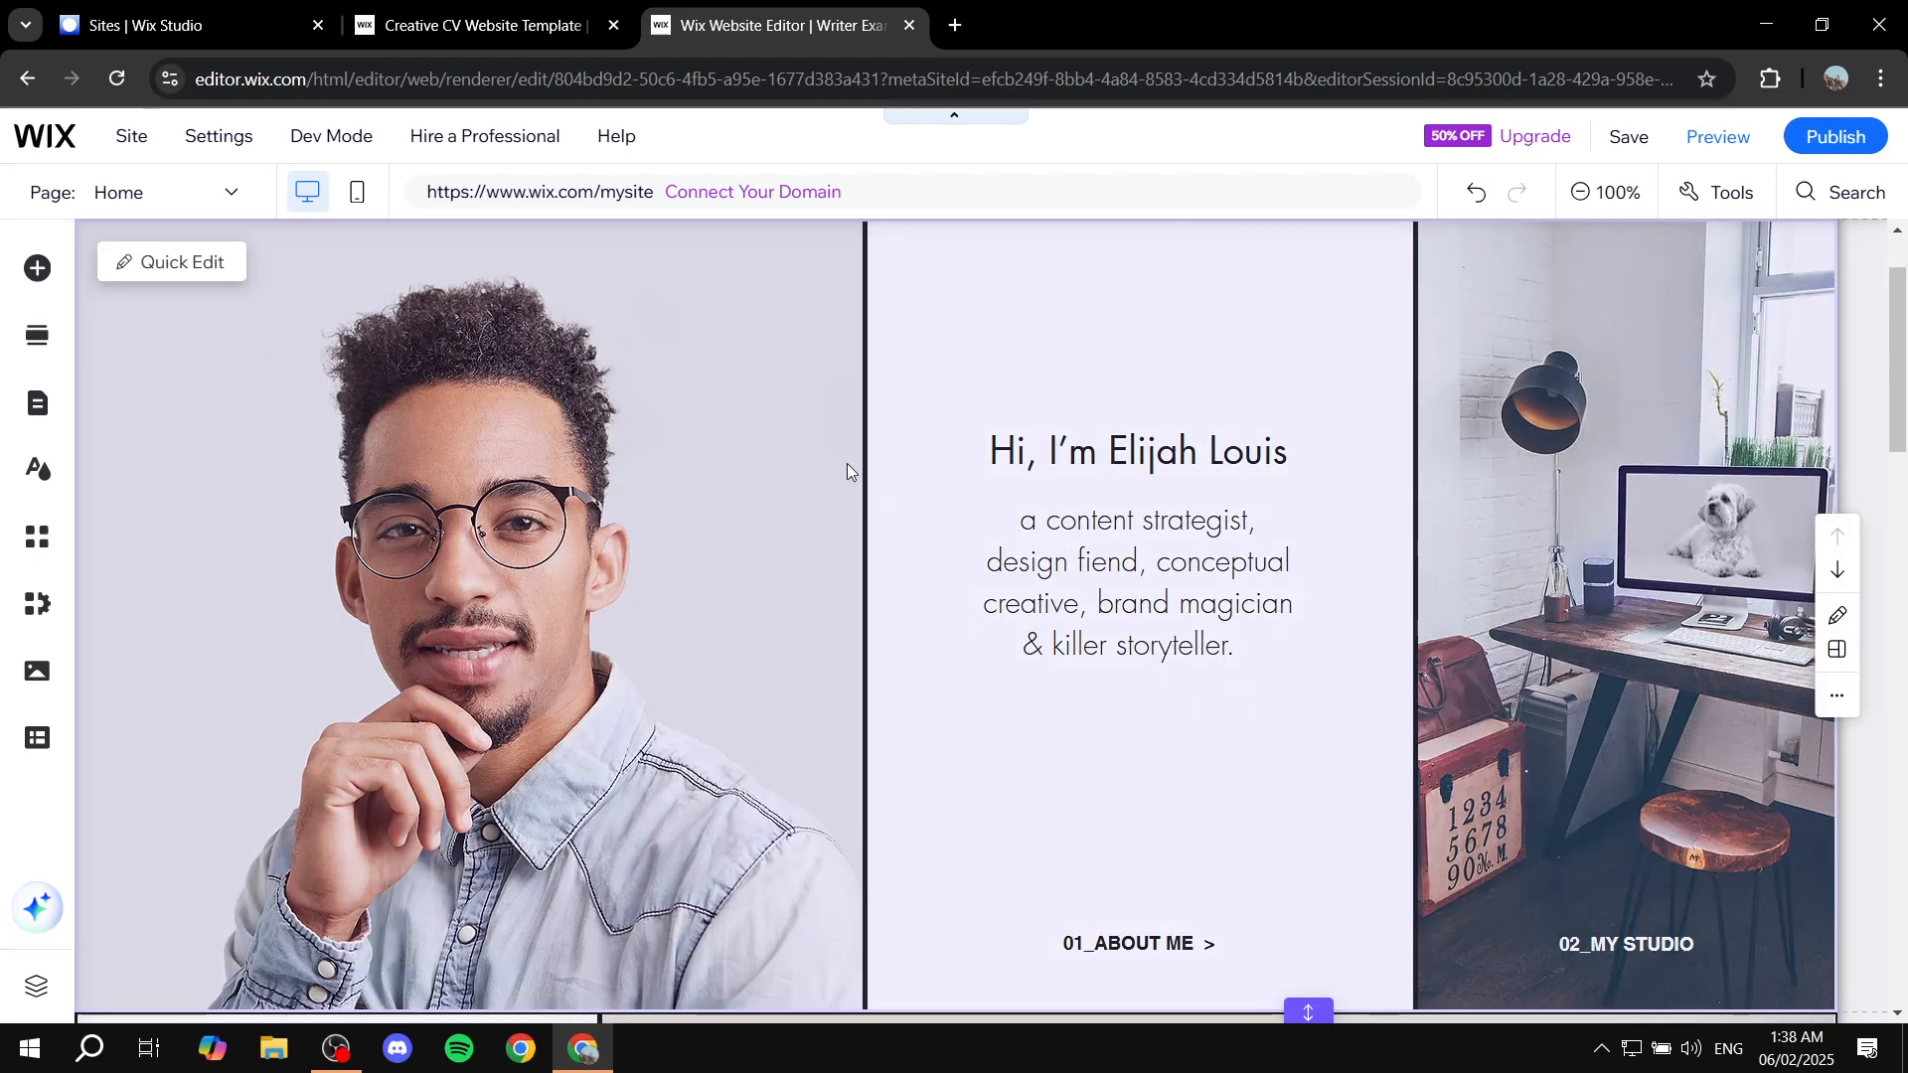
{"action": "scroll", "coordinate": [795, 526], "scroll_direction": "down", "scroll_amount": 20}
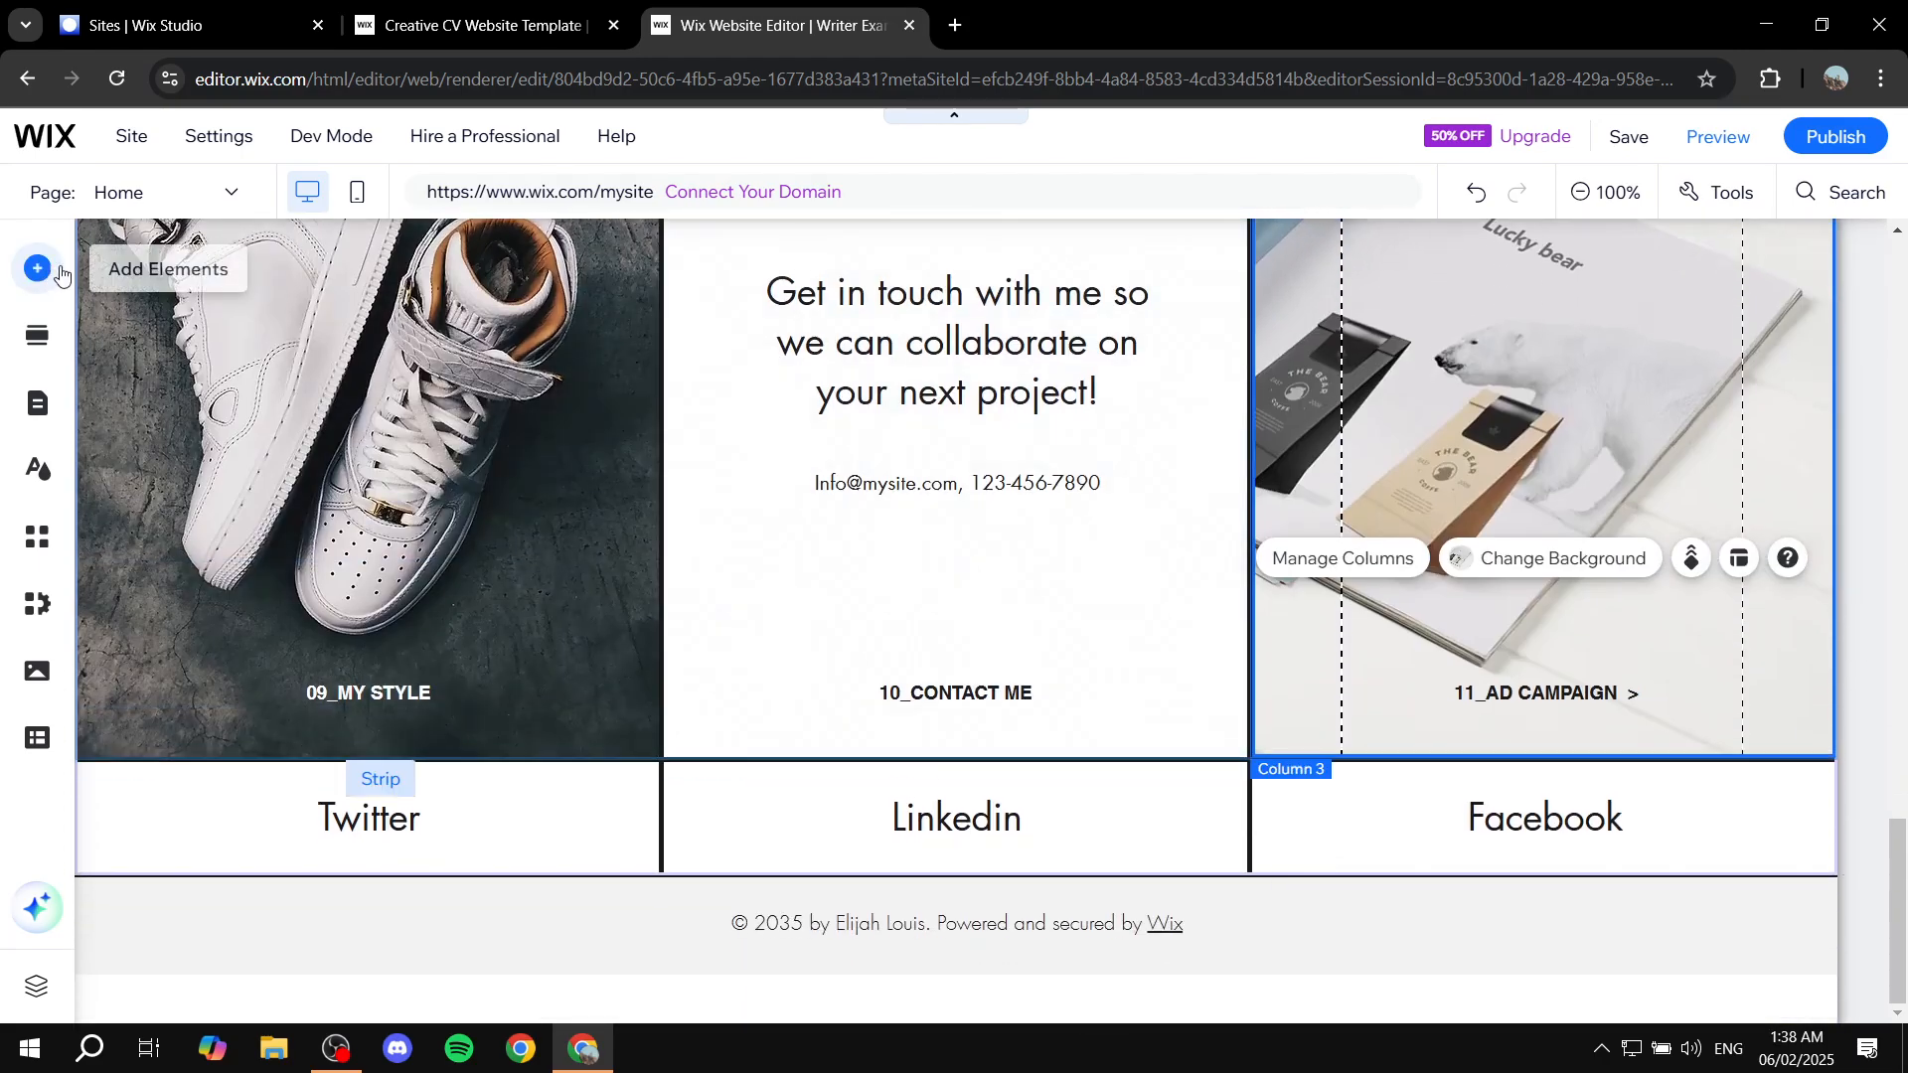
Step: Add a blank section below the social links and drag the first themed Button into it
{"action": "left_click", "coordinate": [945, 876]}
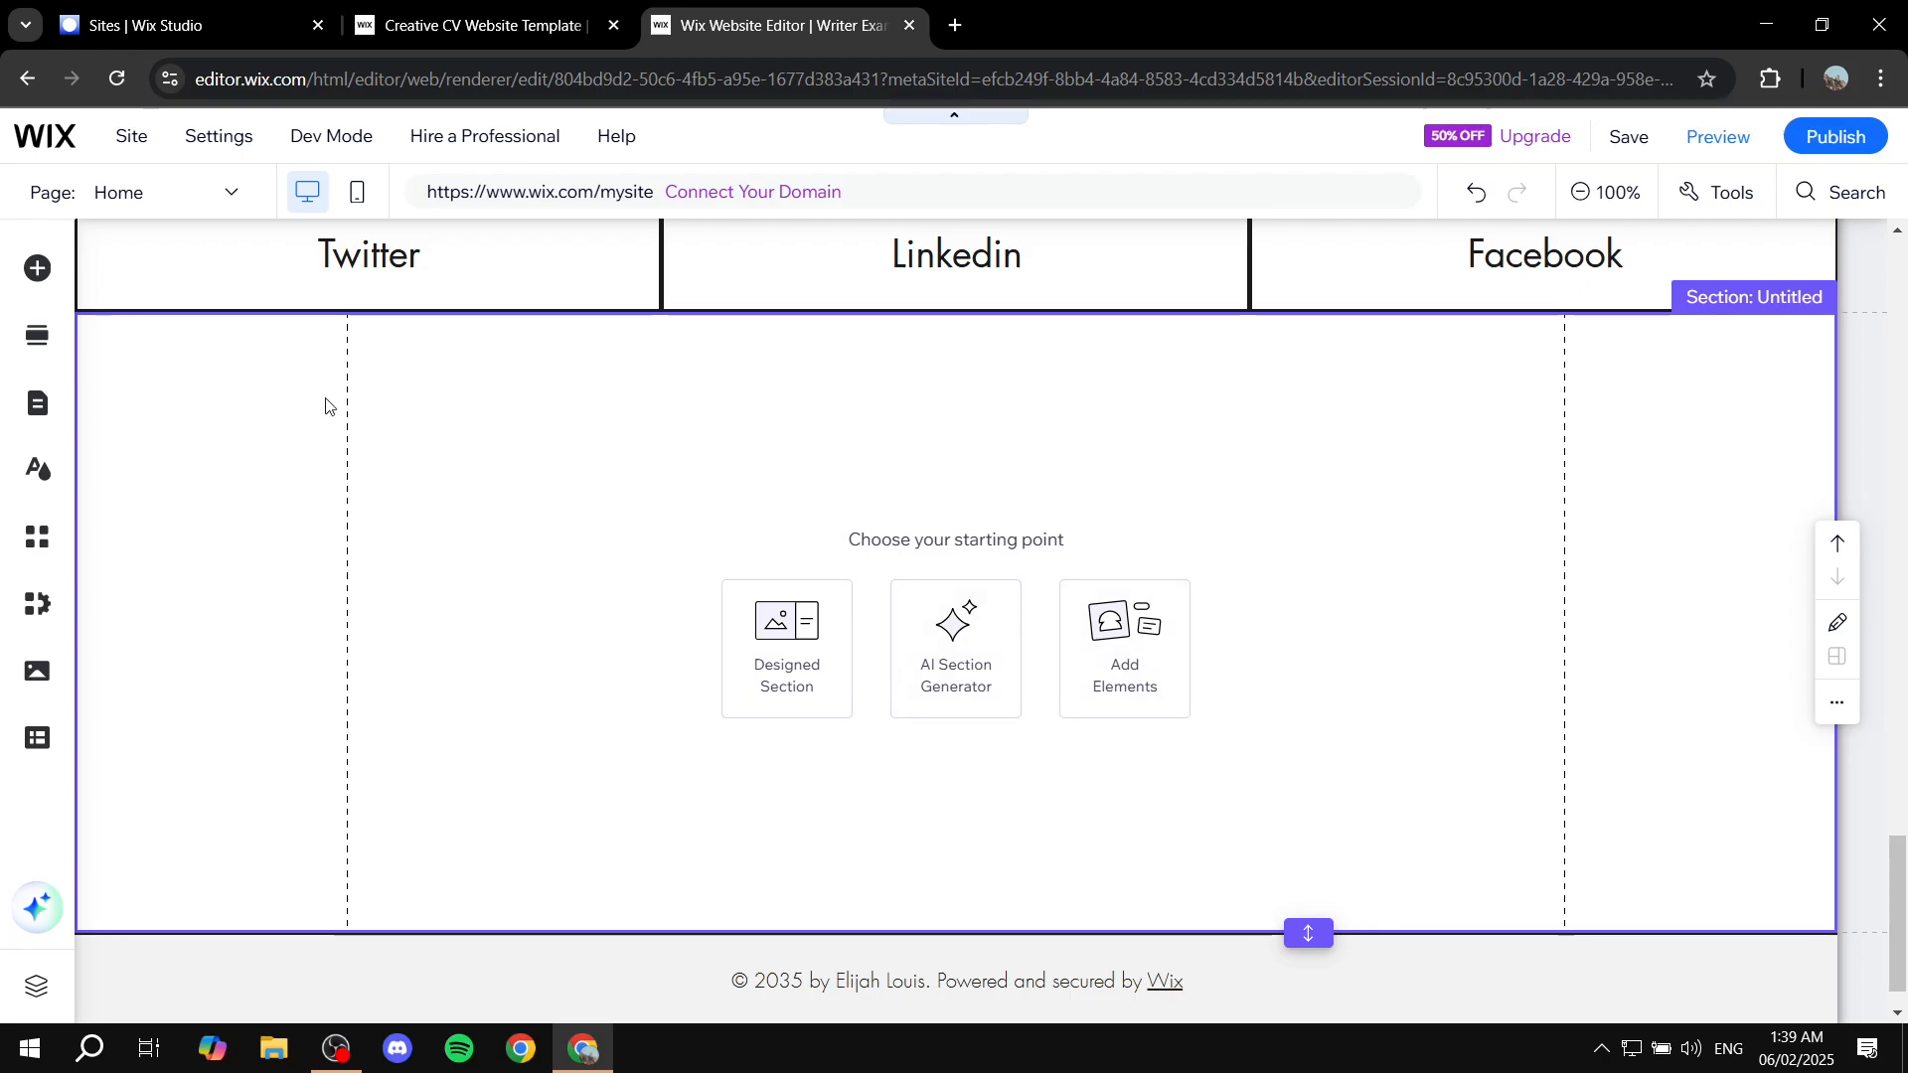
{"action": "left_click", "coordinate": [34, 269]}
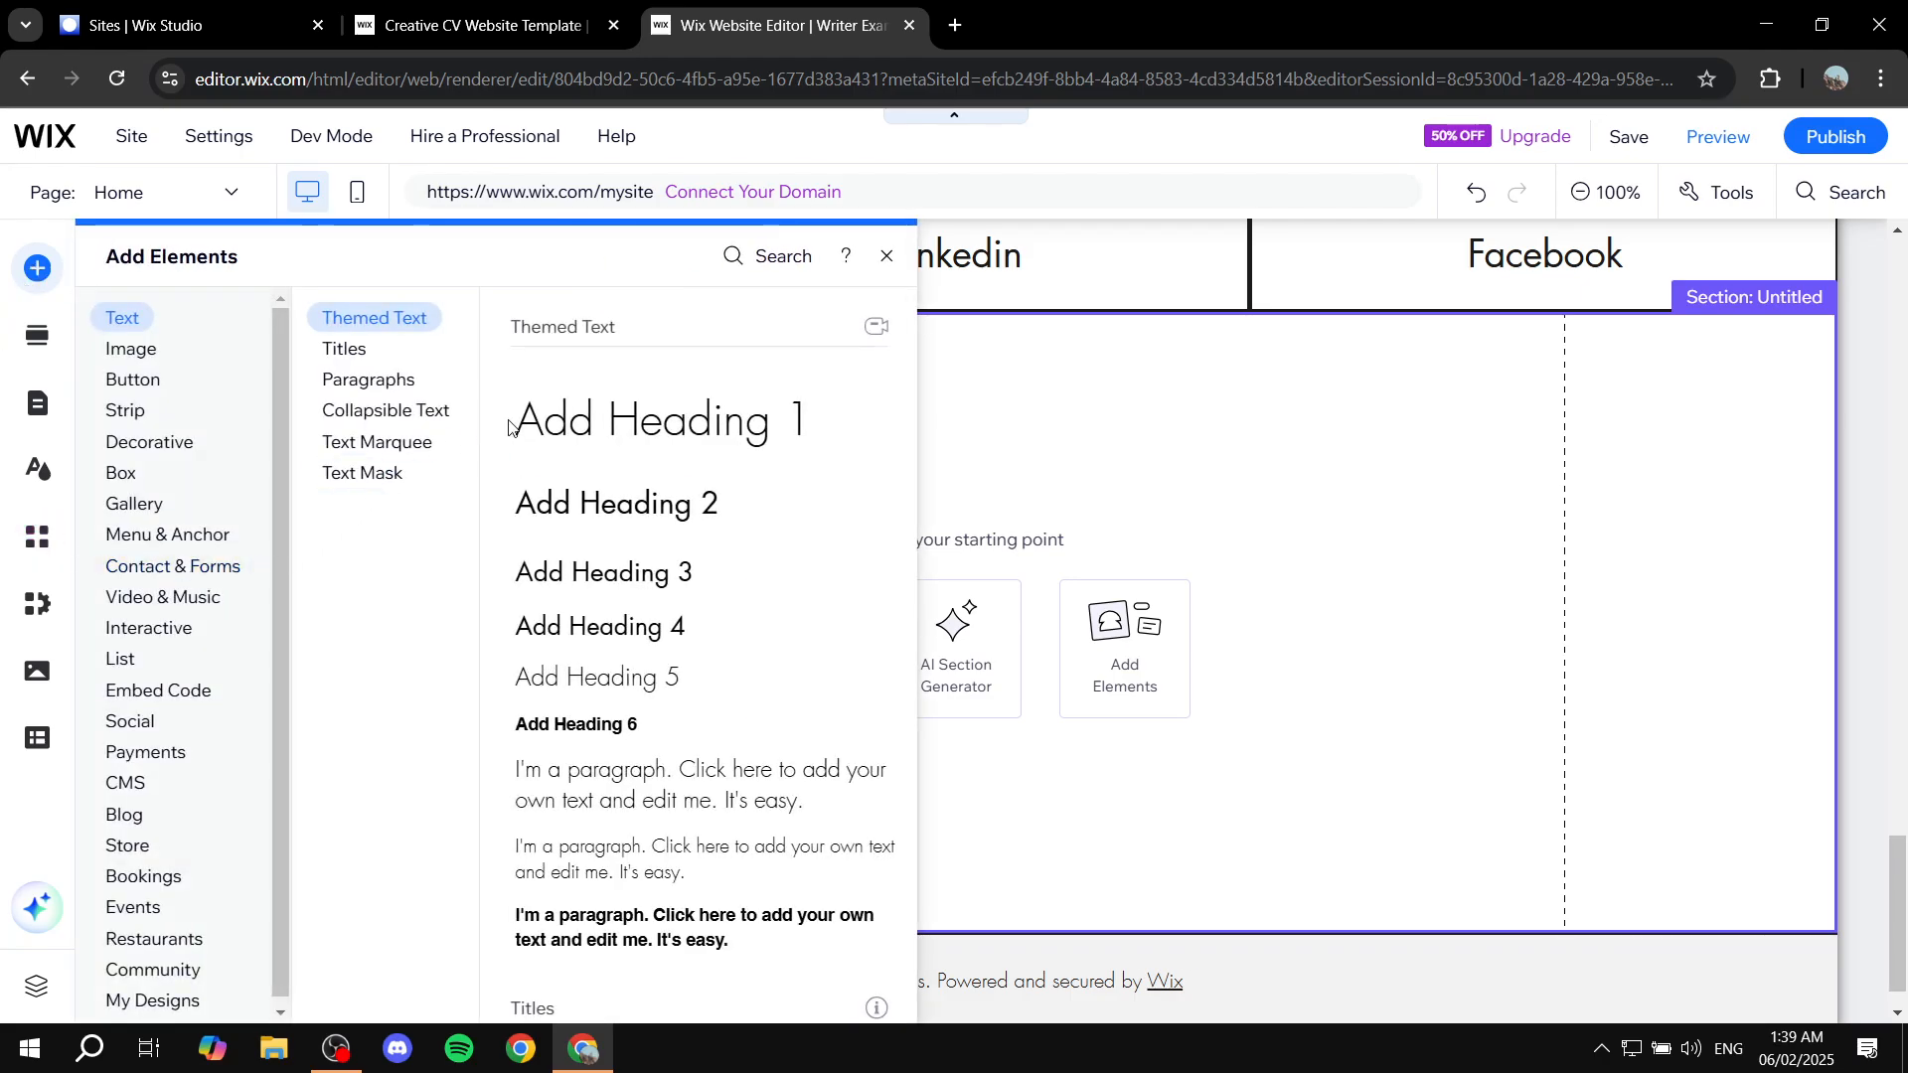
{"action": "left_click", "coordinate": [155, 352]}
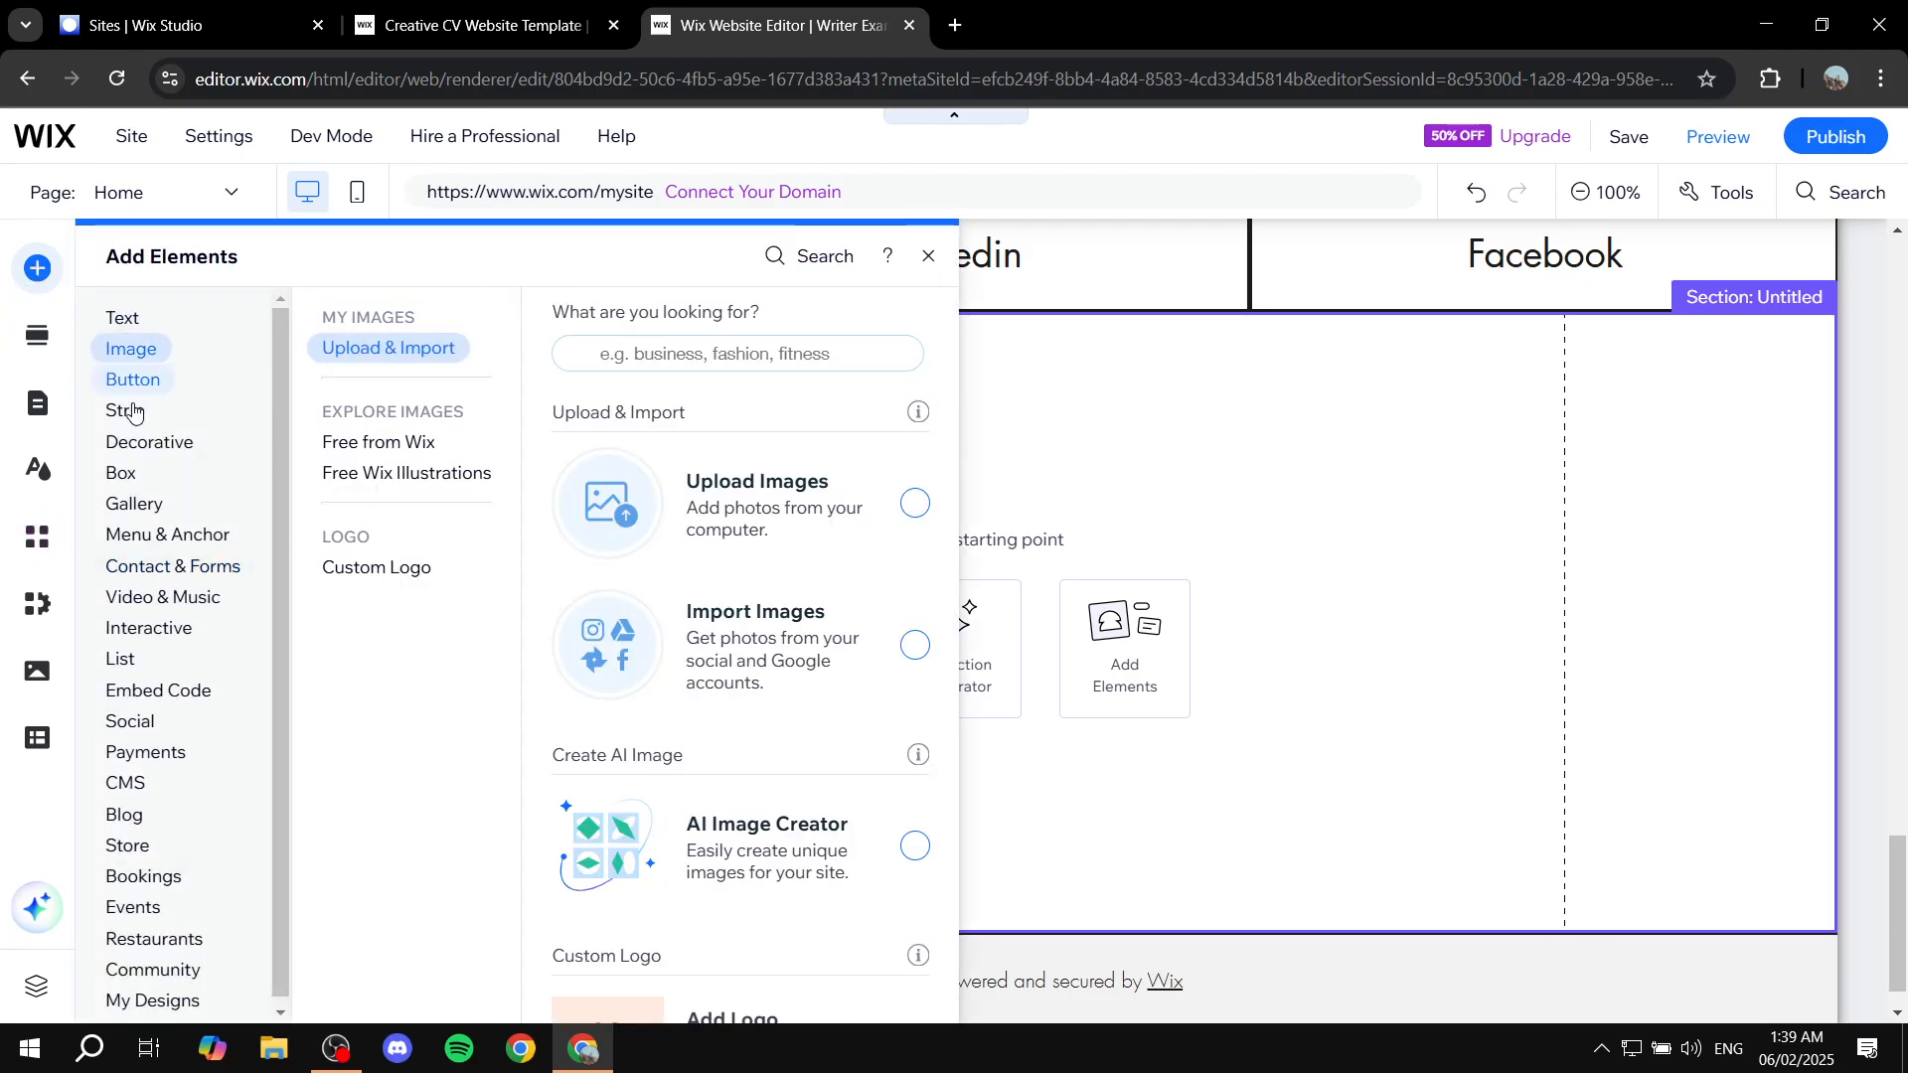
{"action": "left_click", "coordinate": [133, 387]}
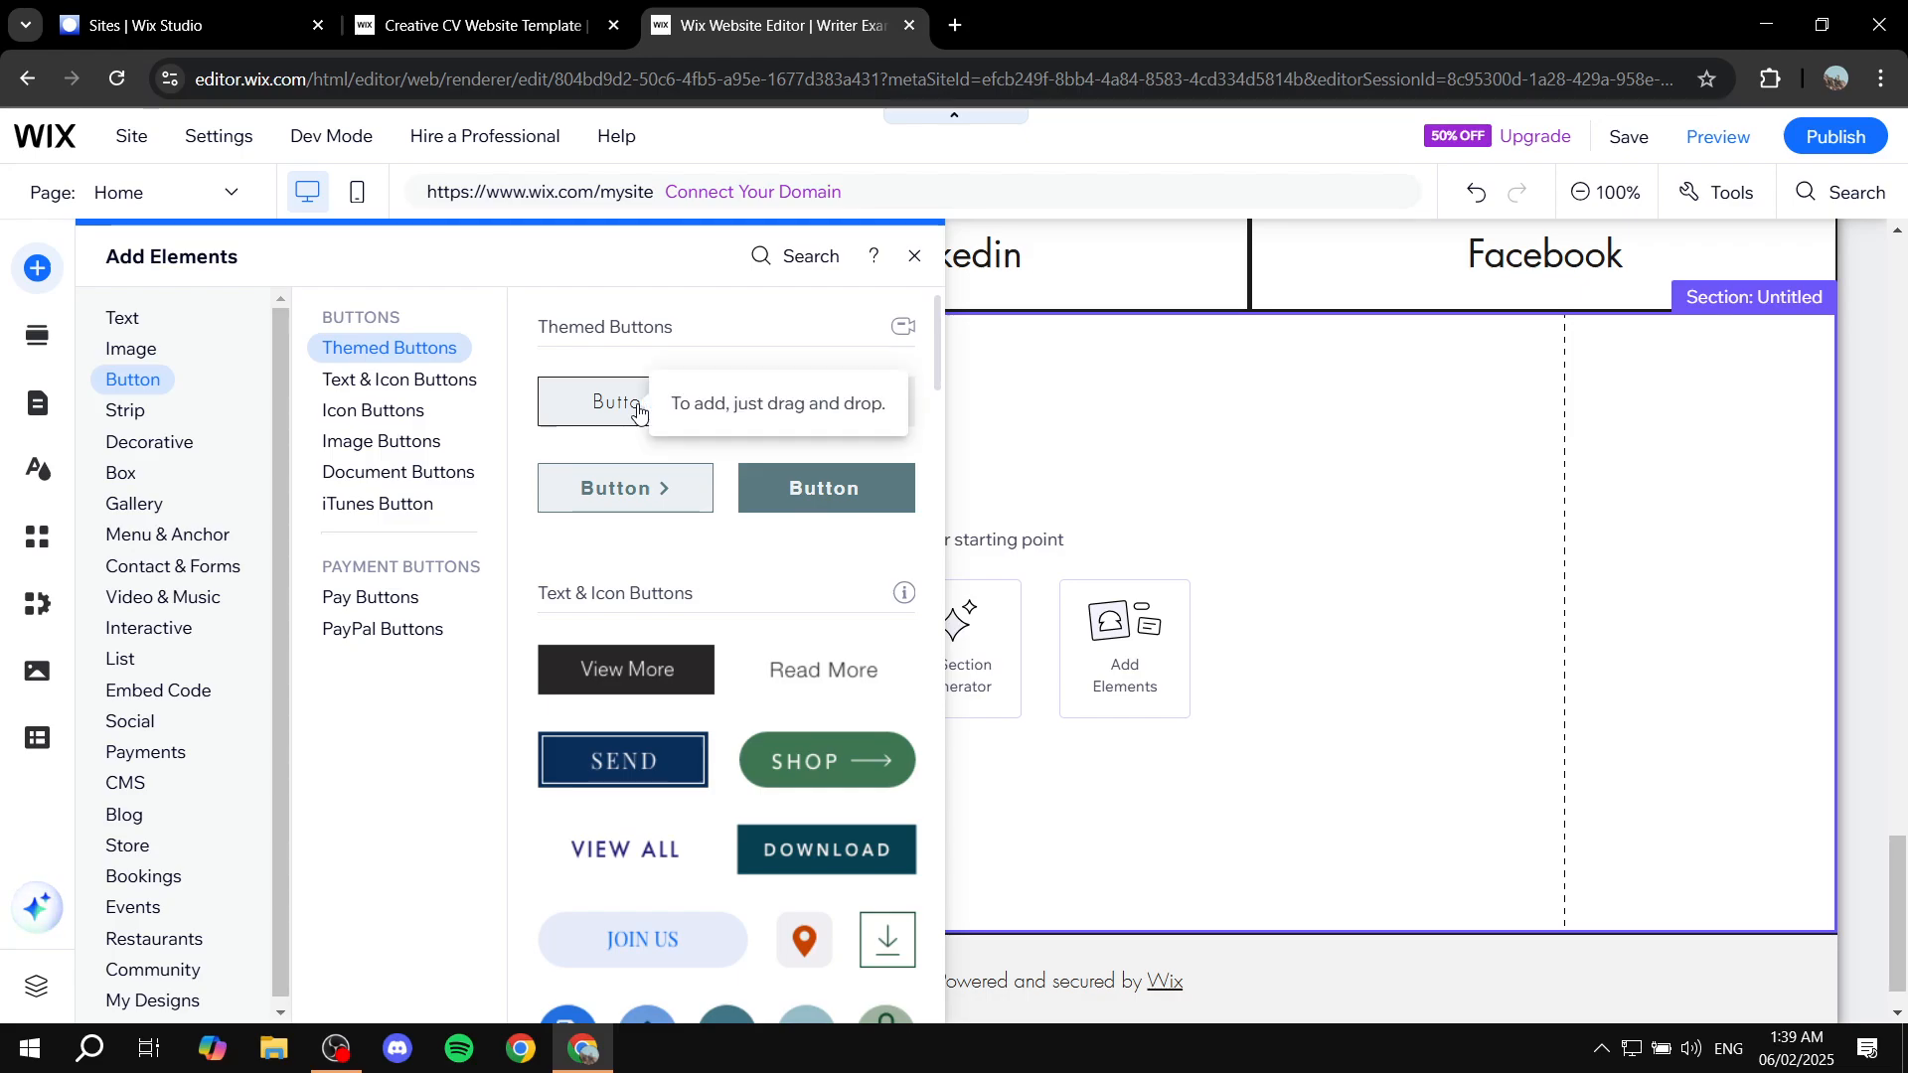
{"action": "left_click_drag", "start_coordinate": [638, 410], "coordinate": [1075, 645]}
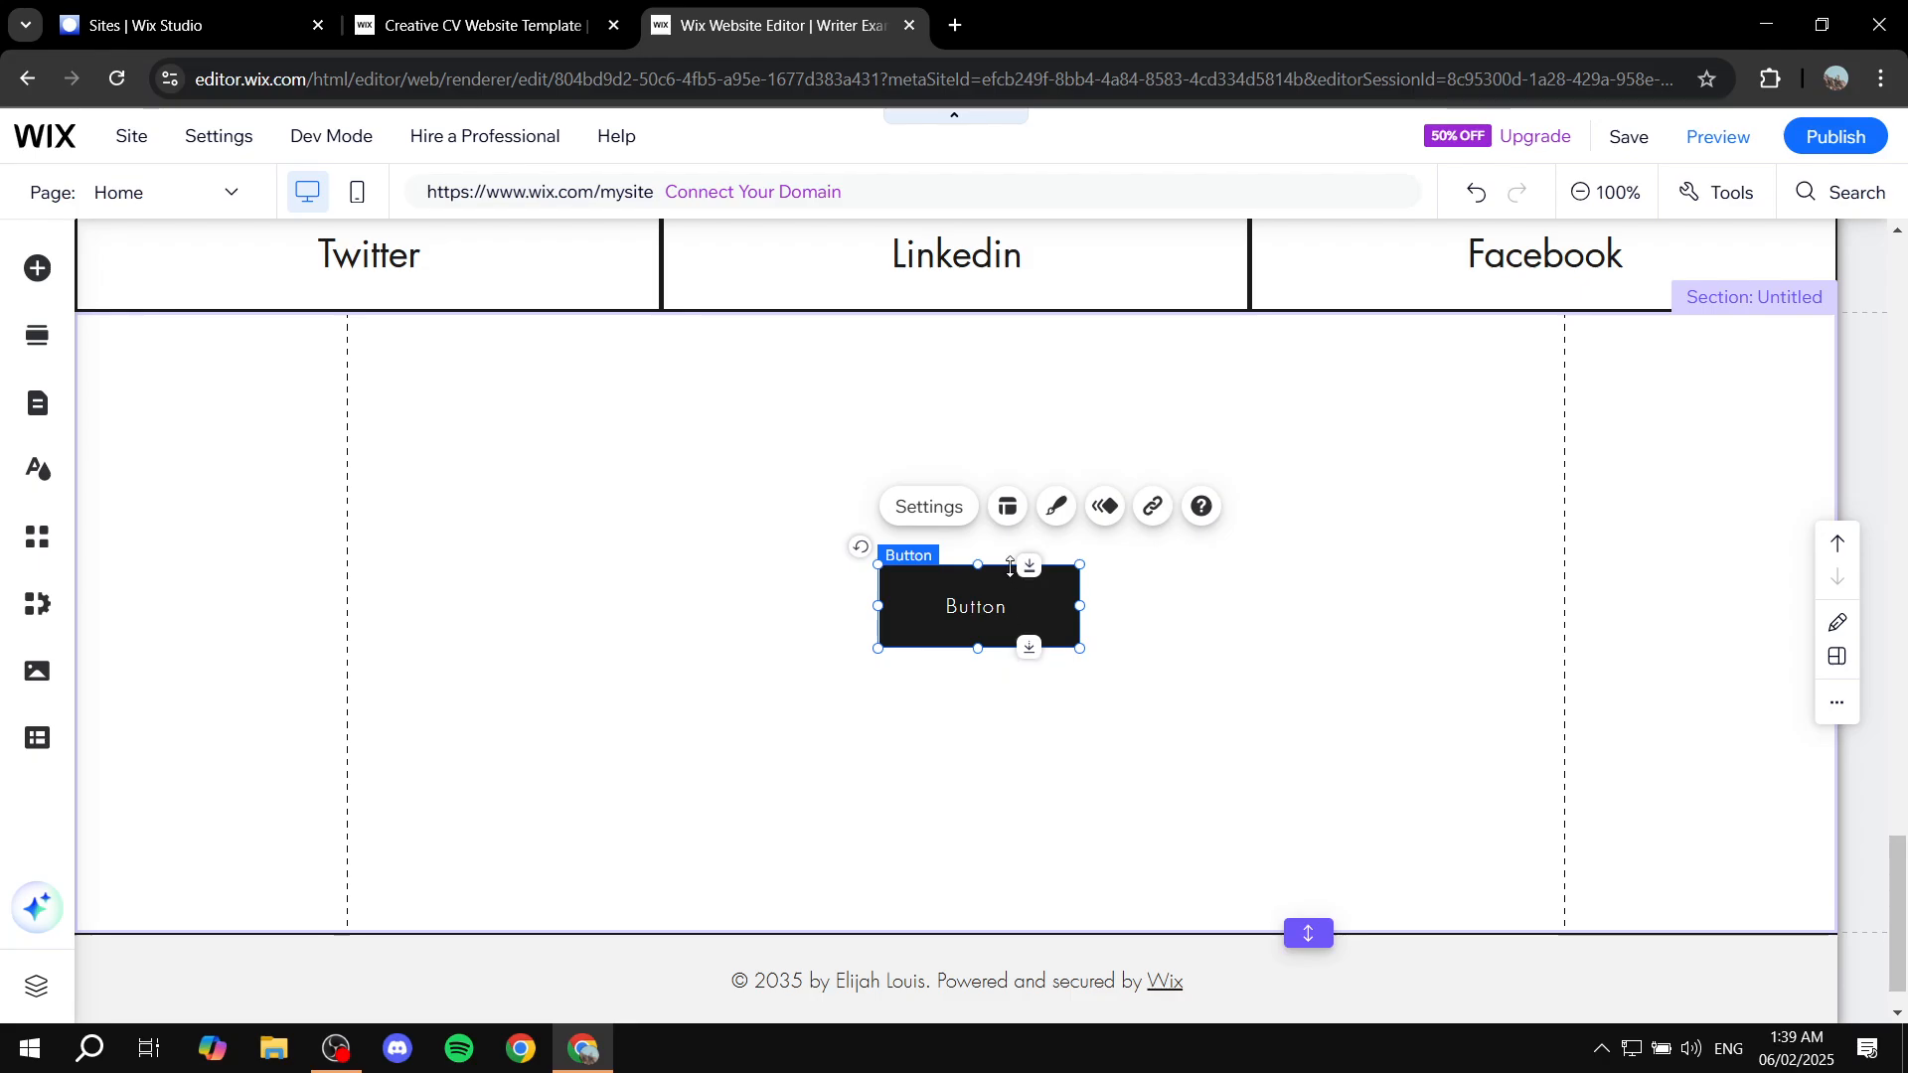
Step: Look at the new button's settings, then delete the added themed button
{"action": "left_click", "coordinate": [955, 516]}
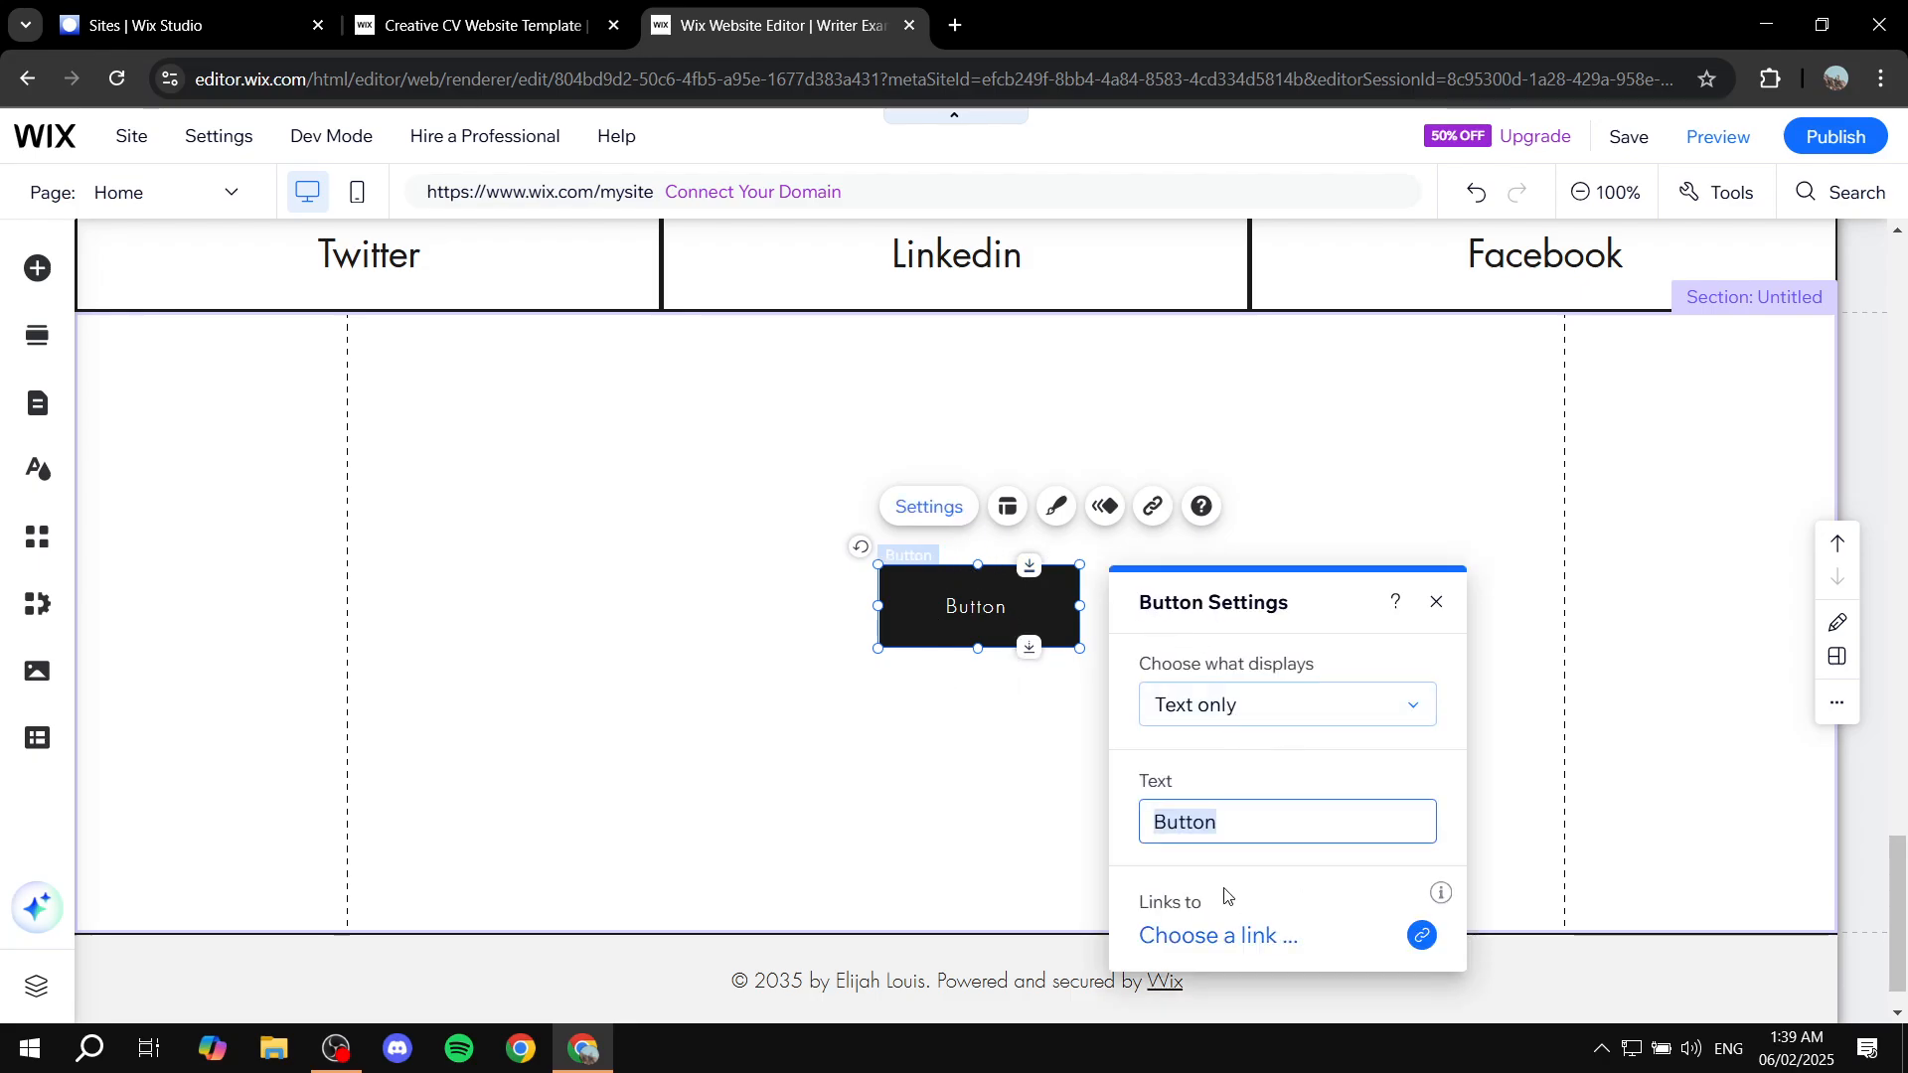
{"action": "scroll", "coordinate": [1197, 888], "scroll_direction": "down", "scroll_amount": 1}
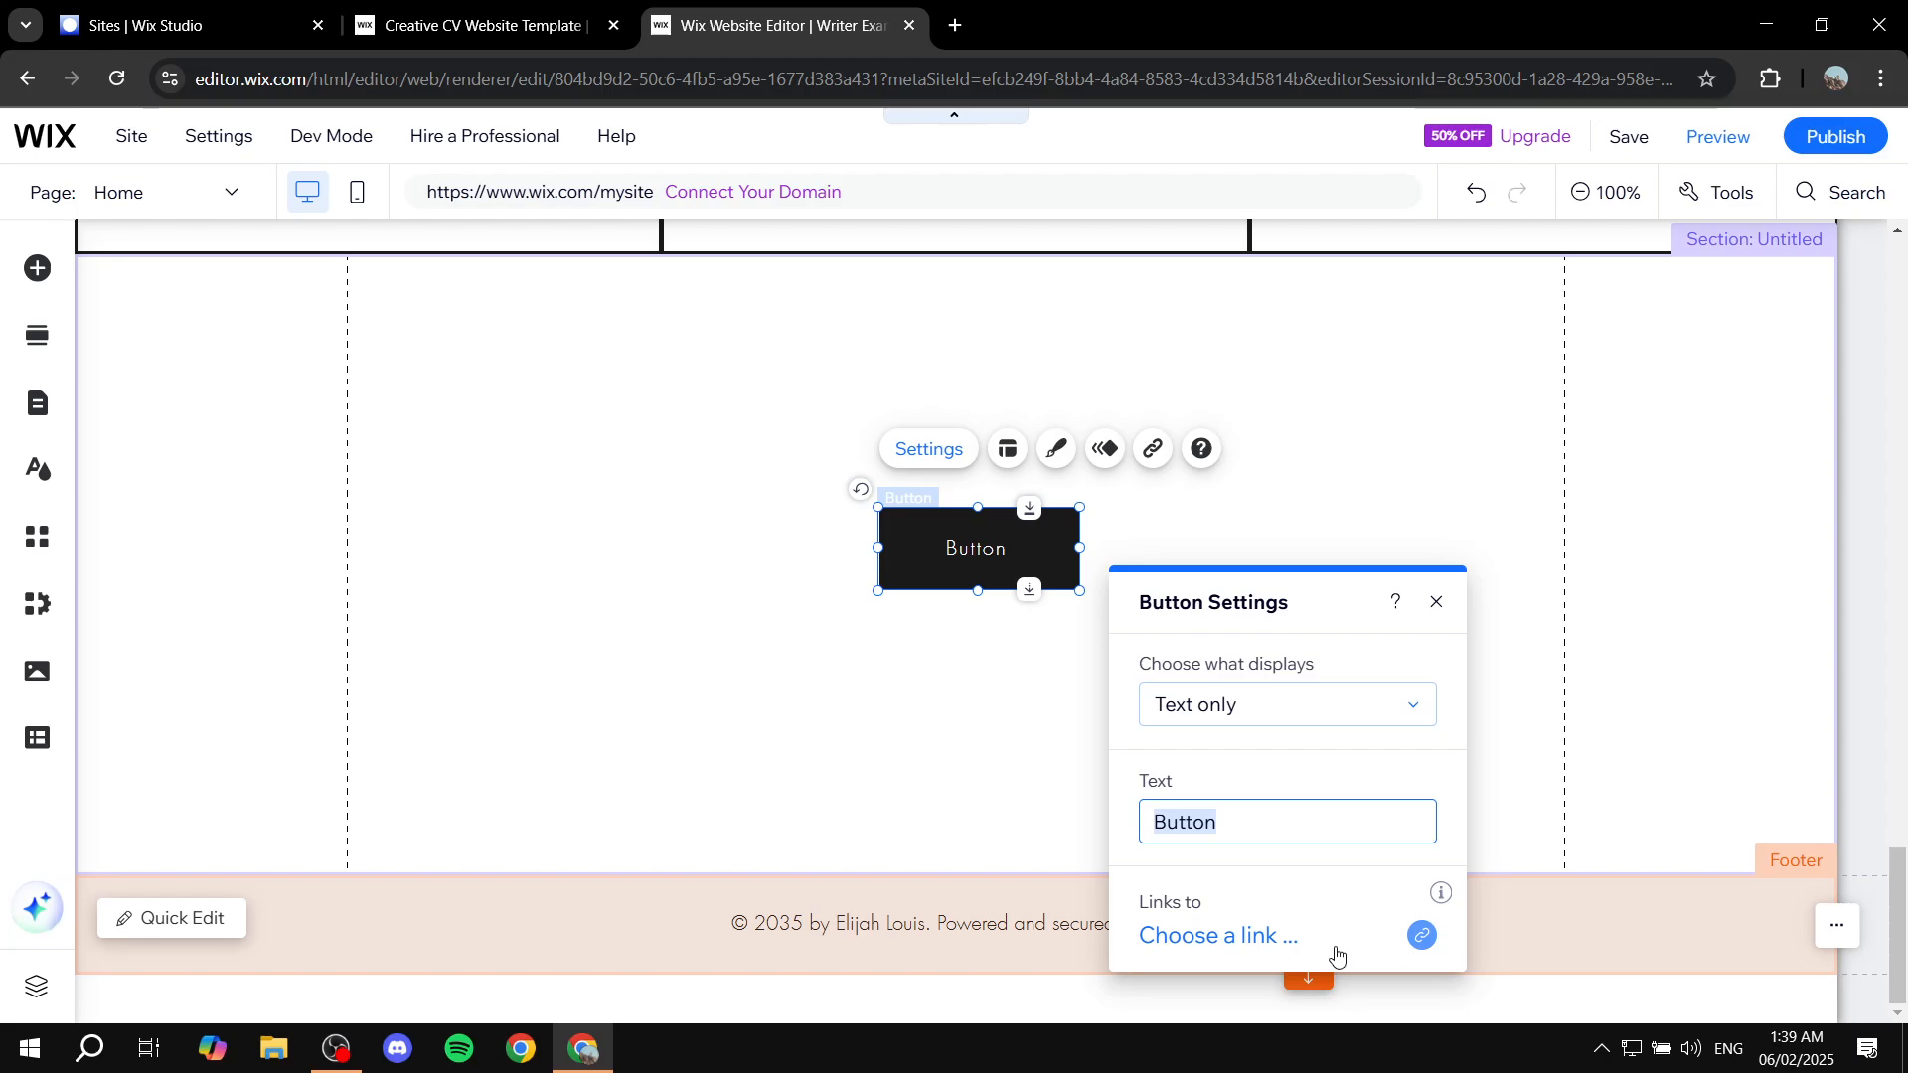
{"action": "left_click", "coordinate": [1436, 602]}
{"action": "scroll", "coordinate": [1380, 600], "scroll_direction": "up", "scroll_amount": 2}
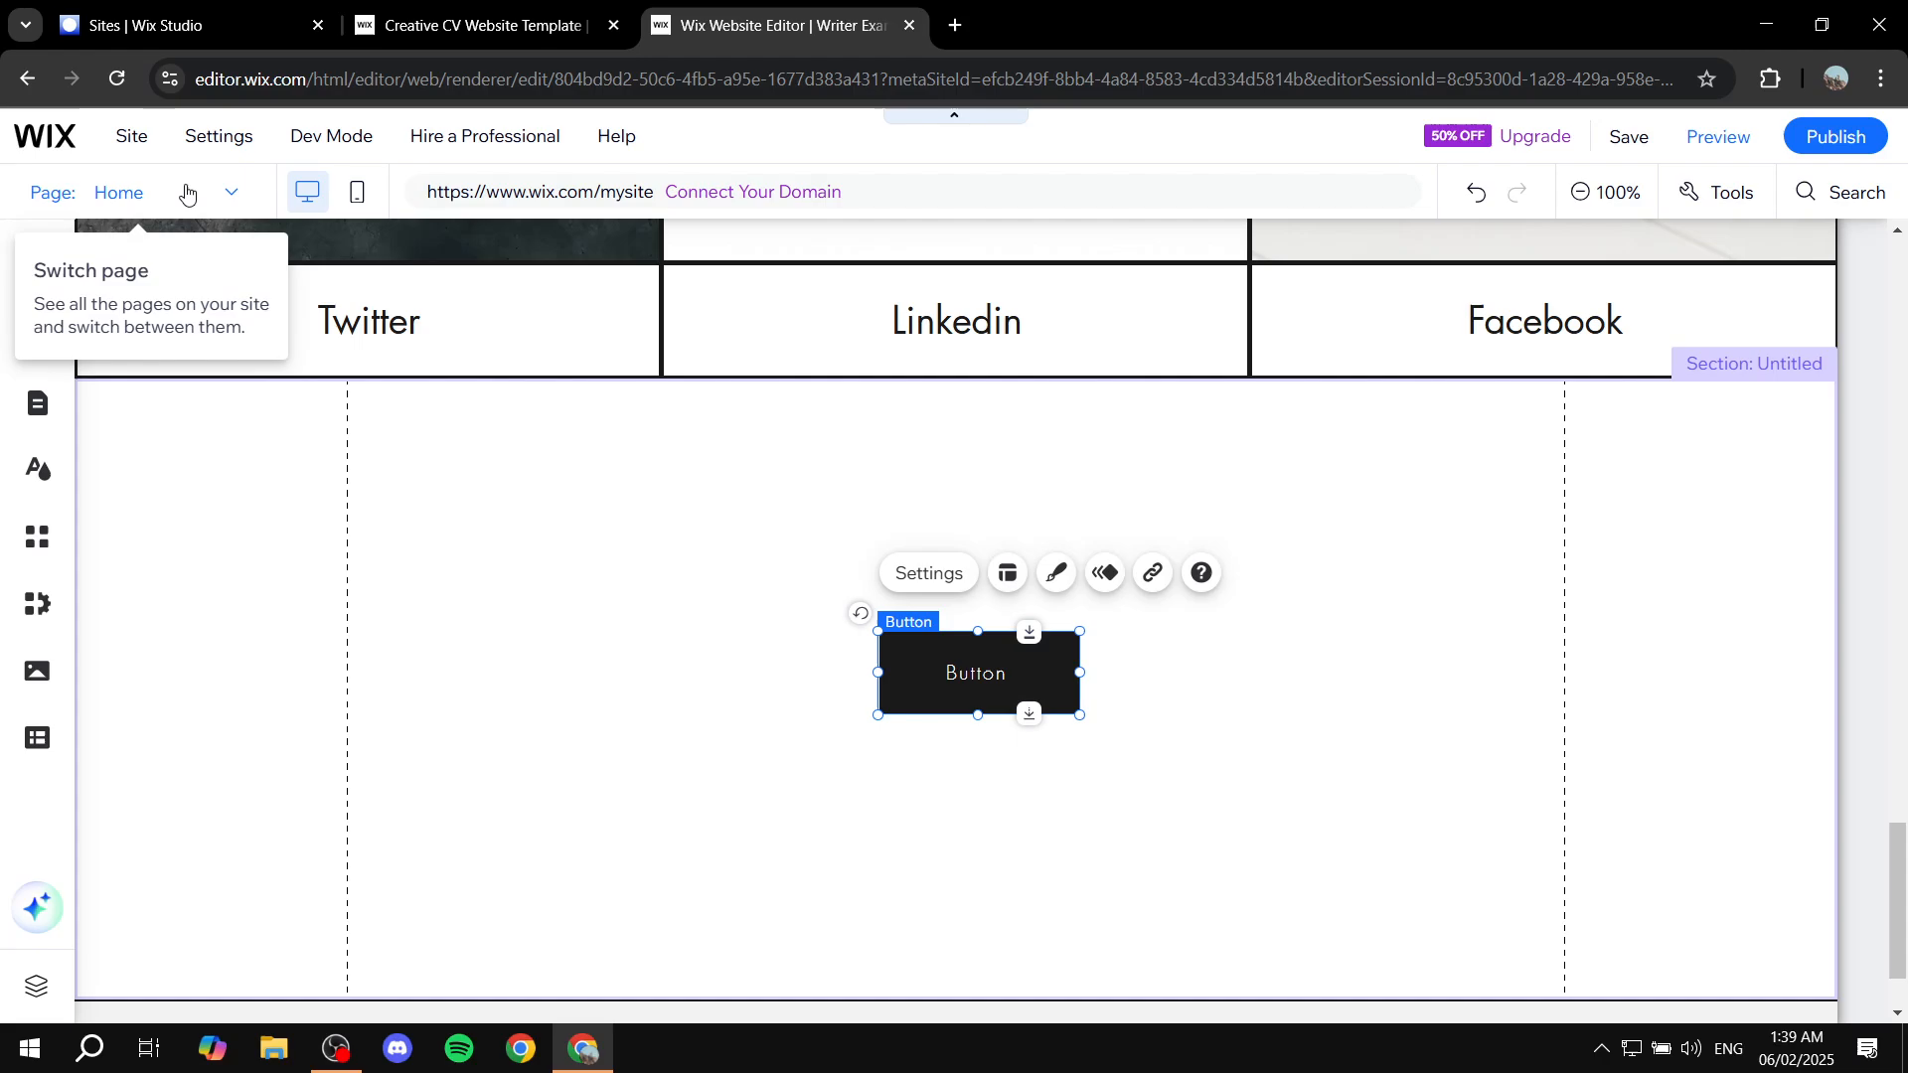
{"action": "key", "text": "Delete"}
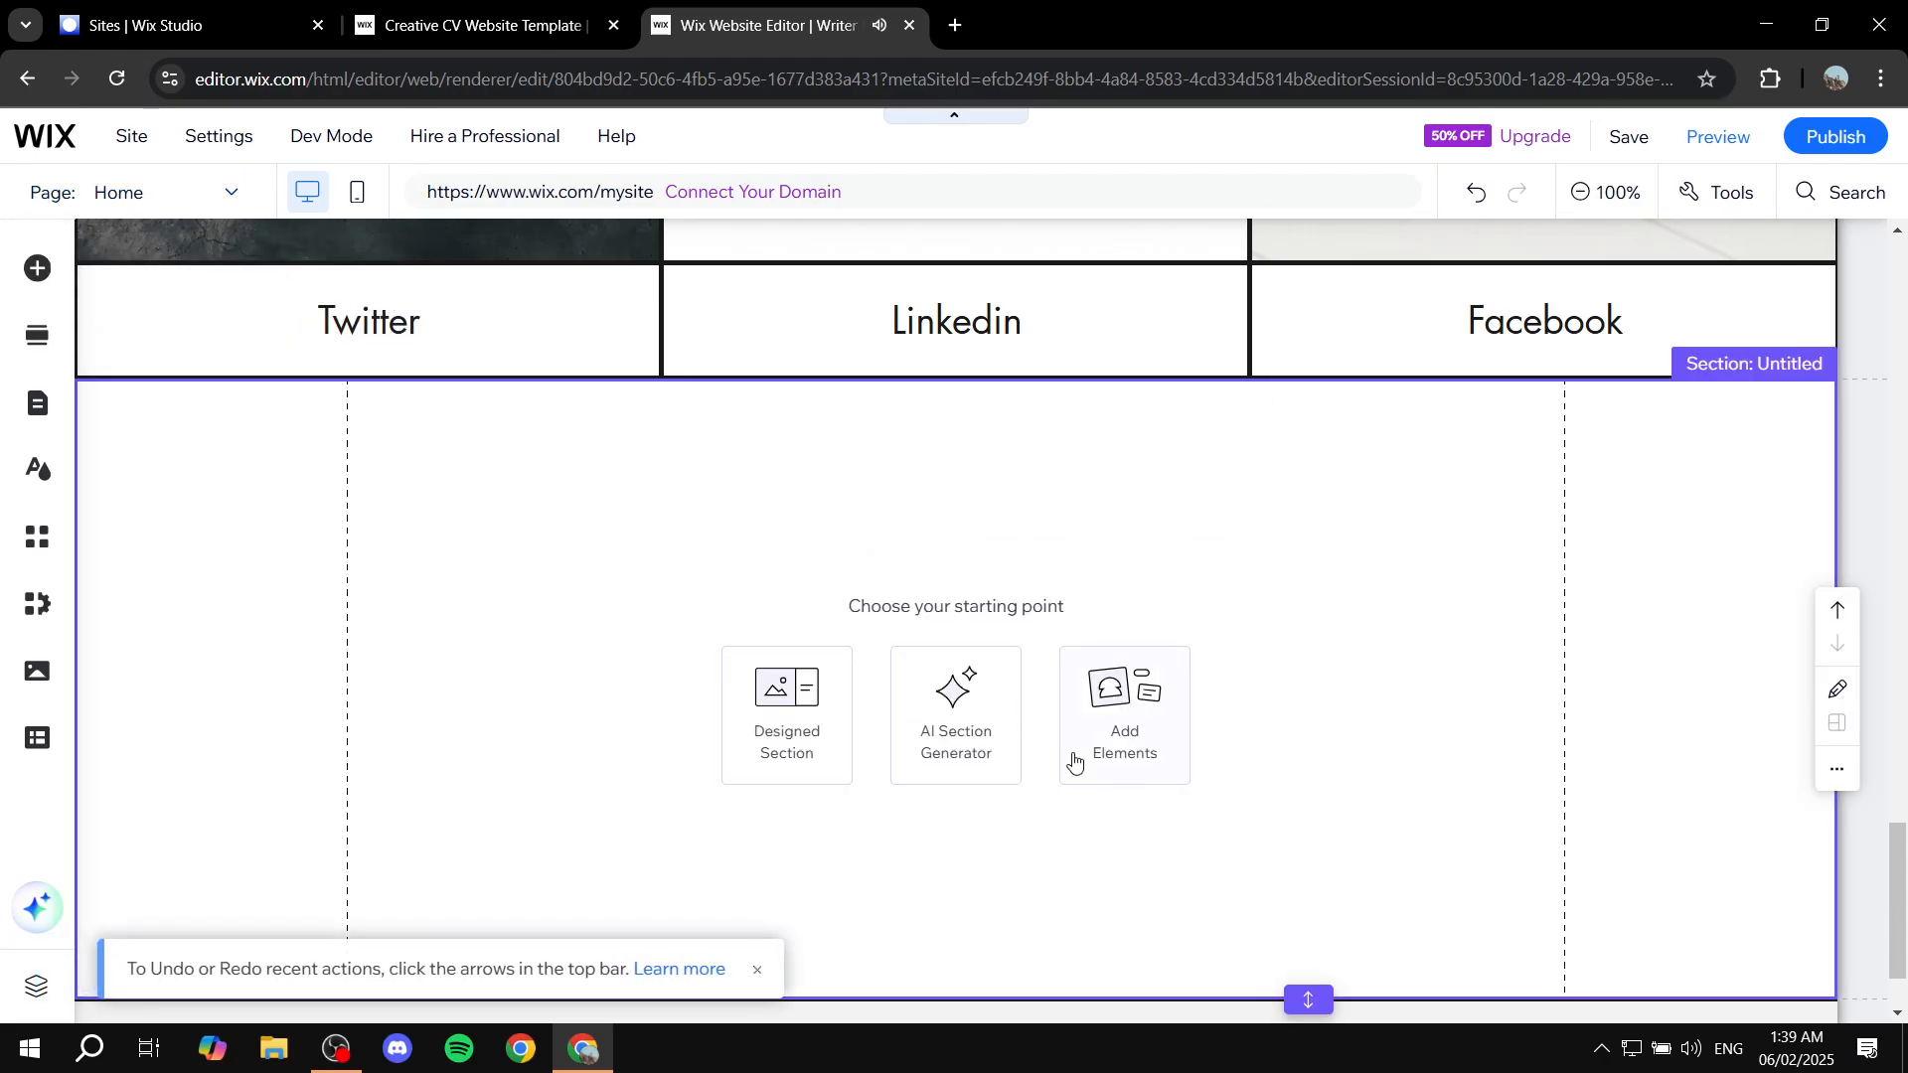
Step: Delete the empty untitled section and glance at the Page dropdown
{"action": "left_click", "coordinate": [1075, 761]}
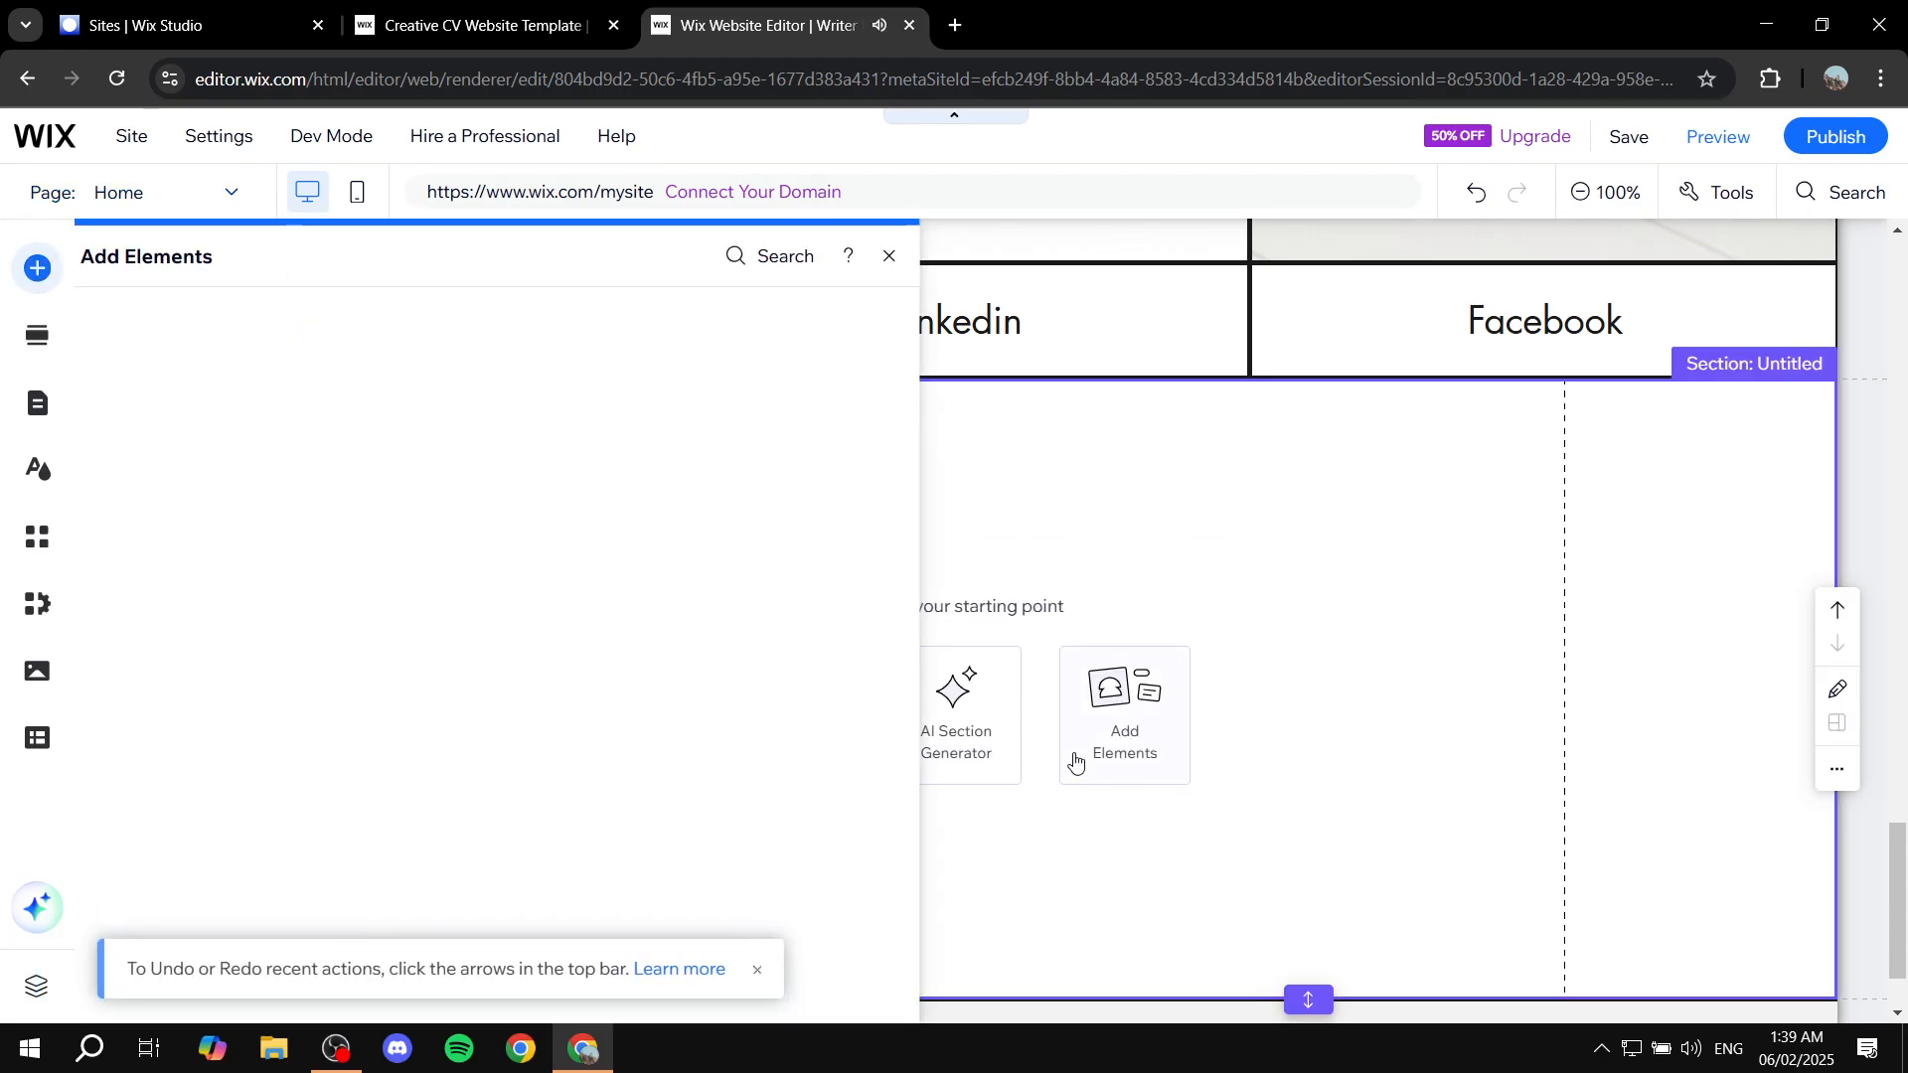
{"action": "left_click", "coordinate": [908, 258]}
{"action": "key", "text": "Delete"}
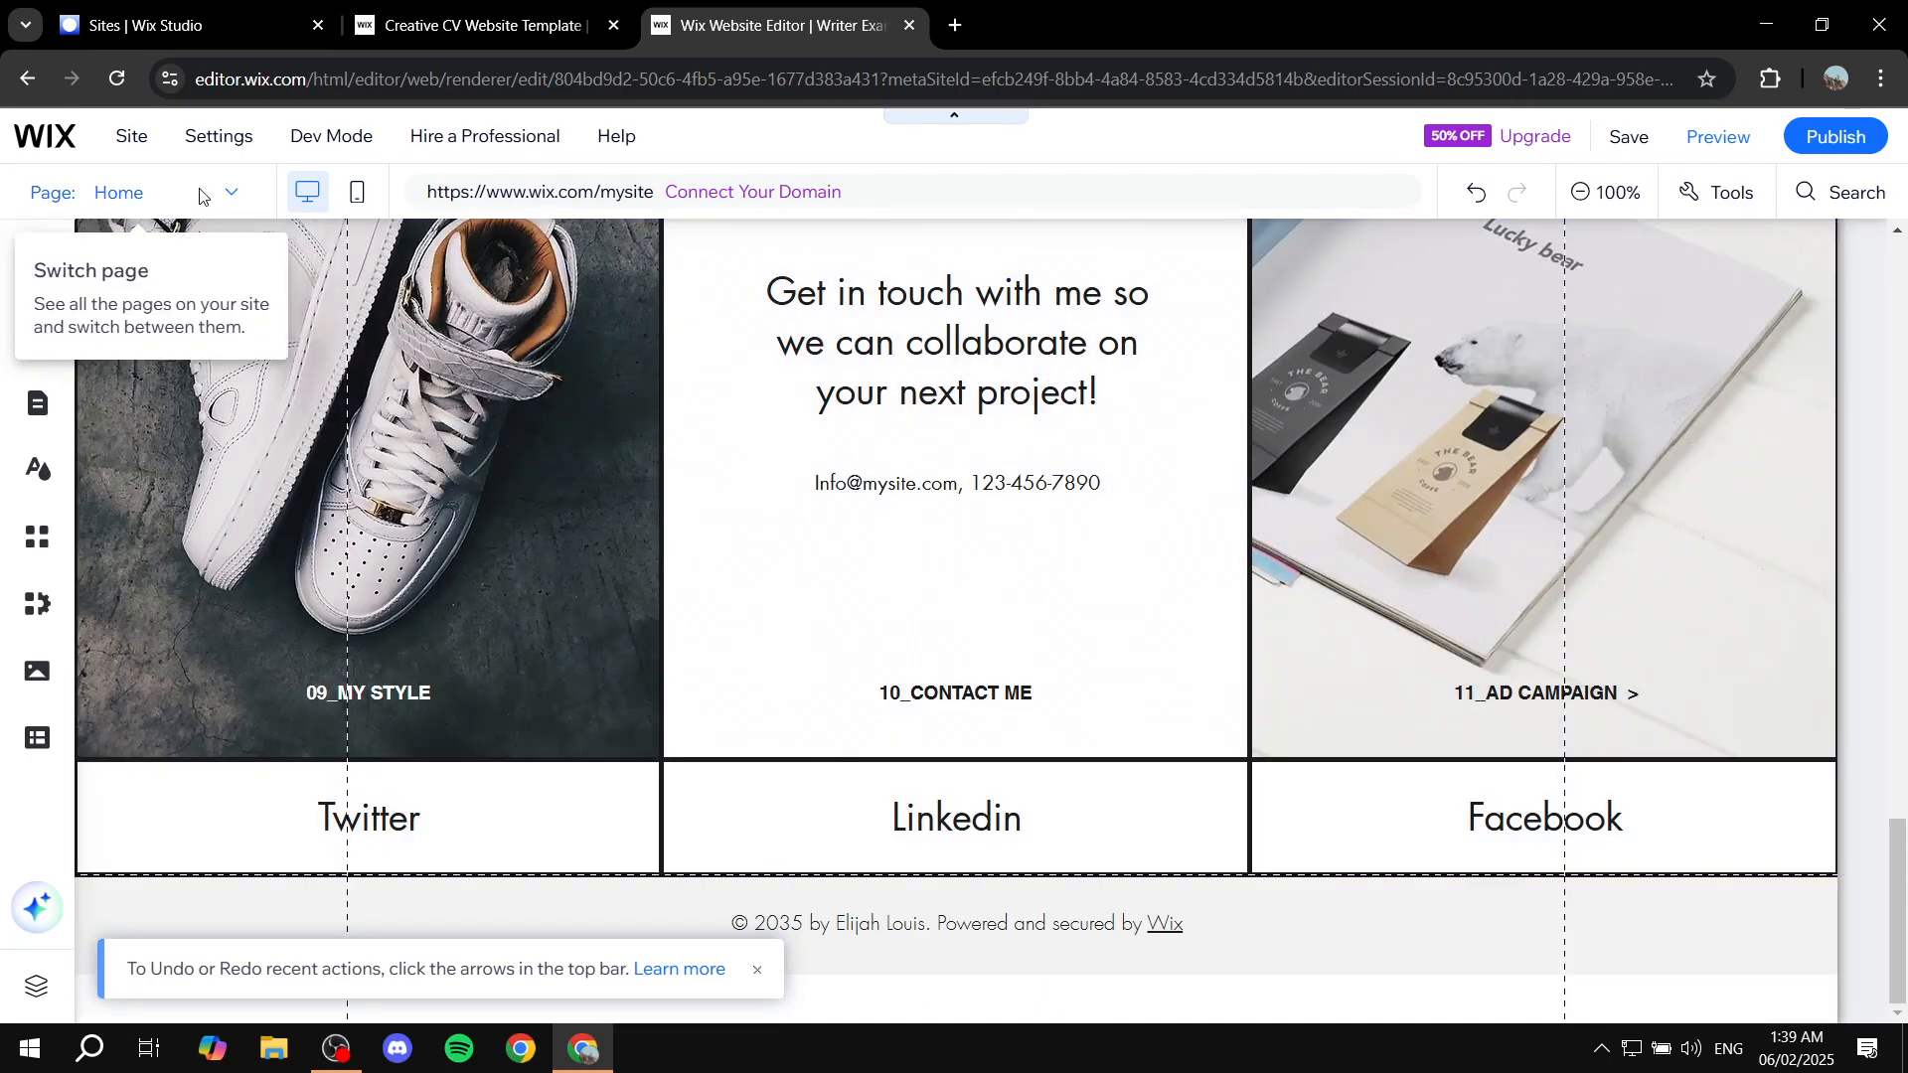
{"action": "left_click", "coordinate": [199, 194]}
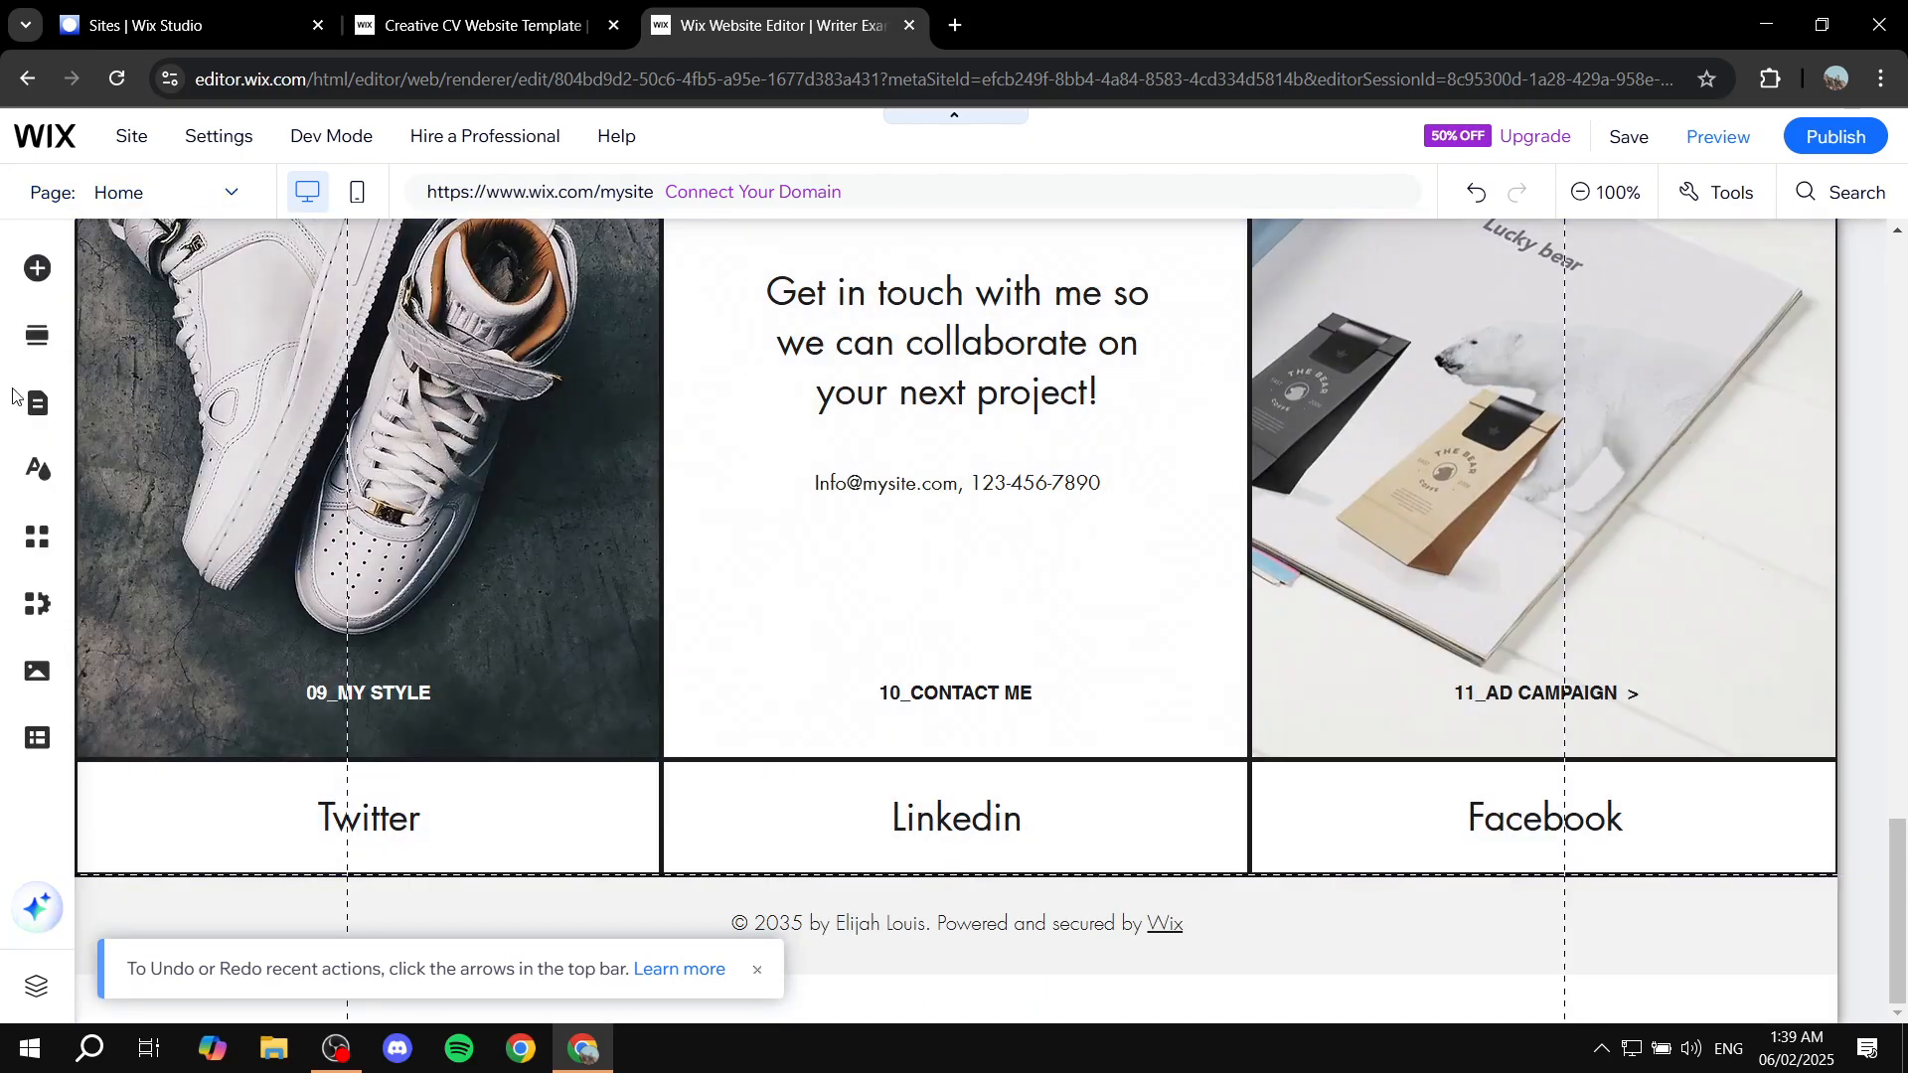
Step: Go to the Portfolio page via Pages & Menu and open Manage Projects on its Portfolio component
{"action": "left_click", "coordinate": [40, 402]}
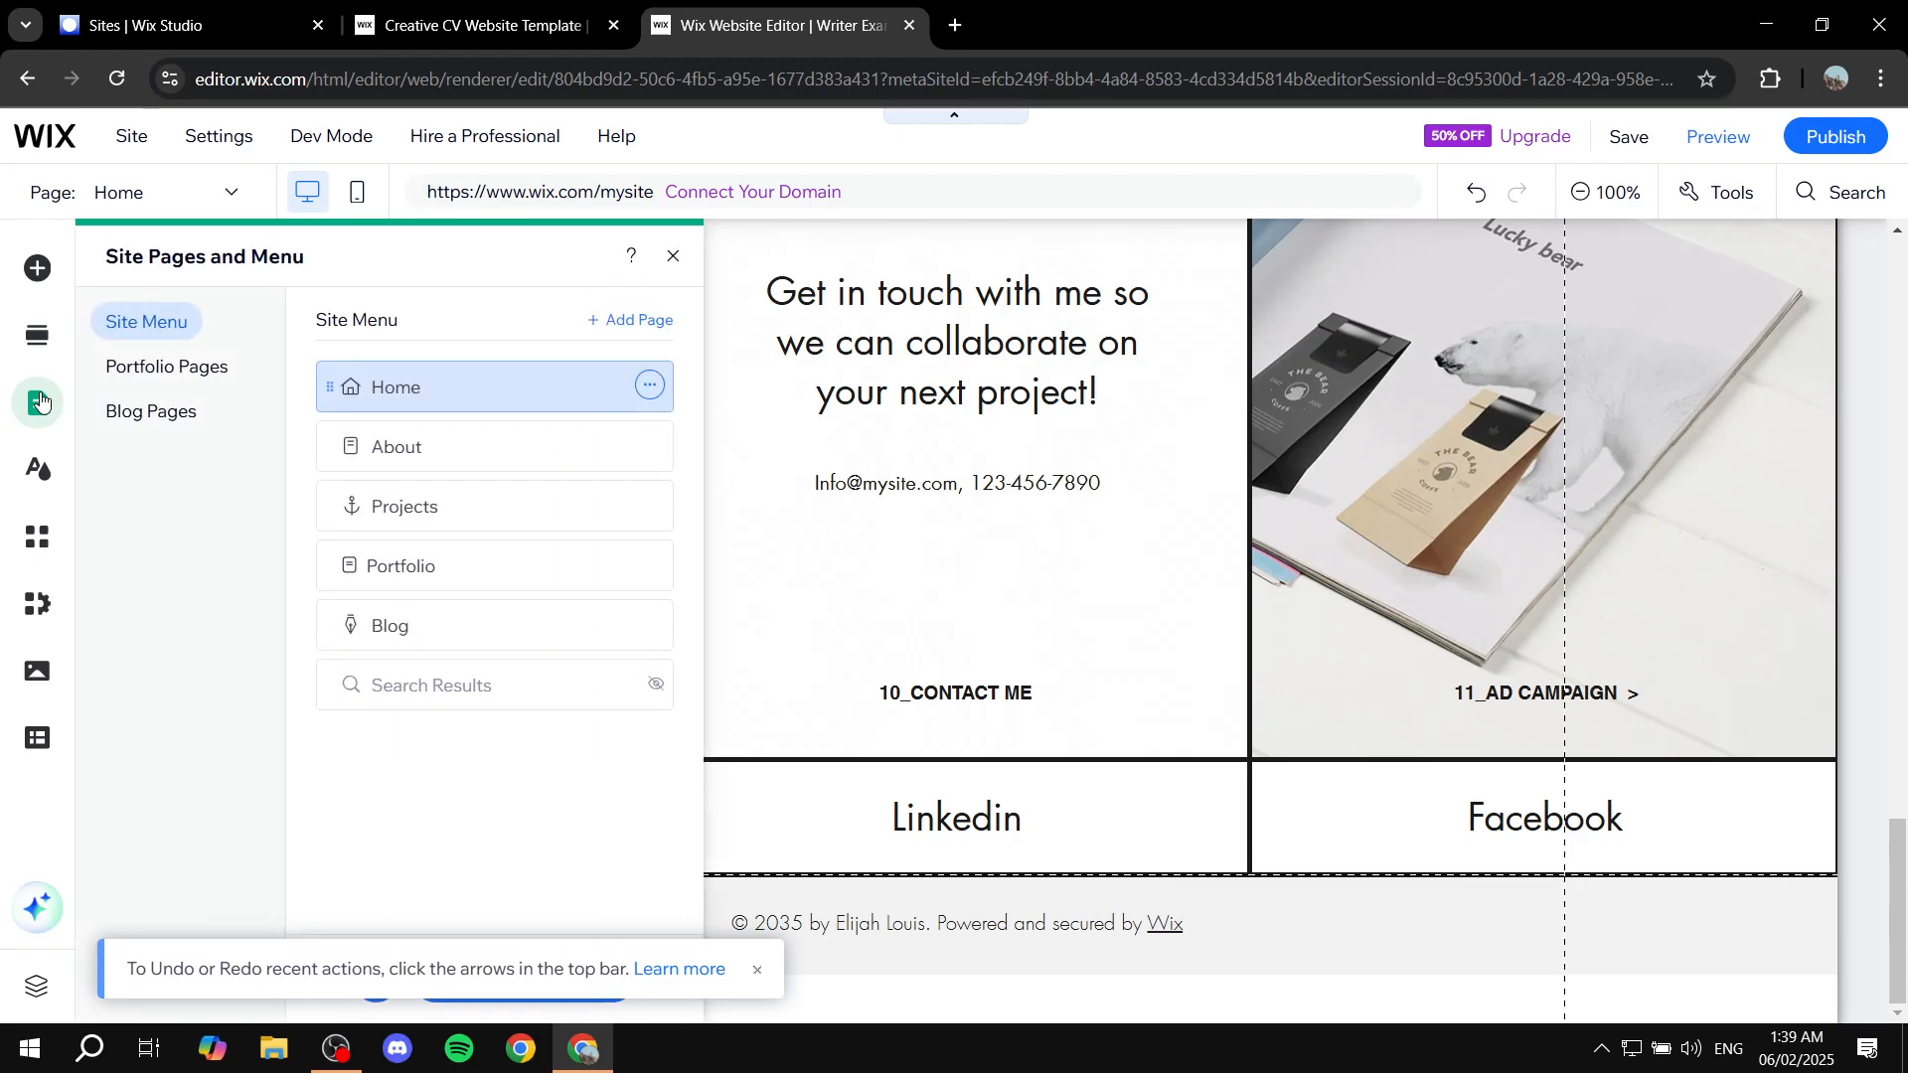
{"action": "left_click", "coordinate": [157, 368]}
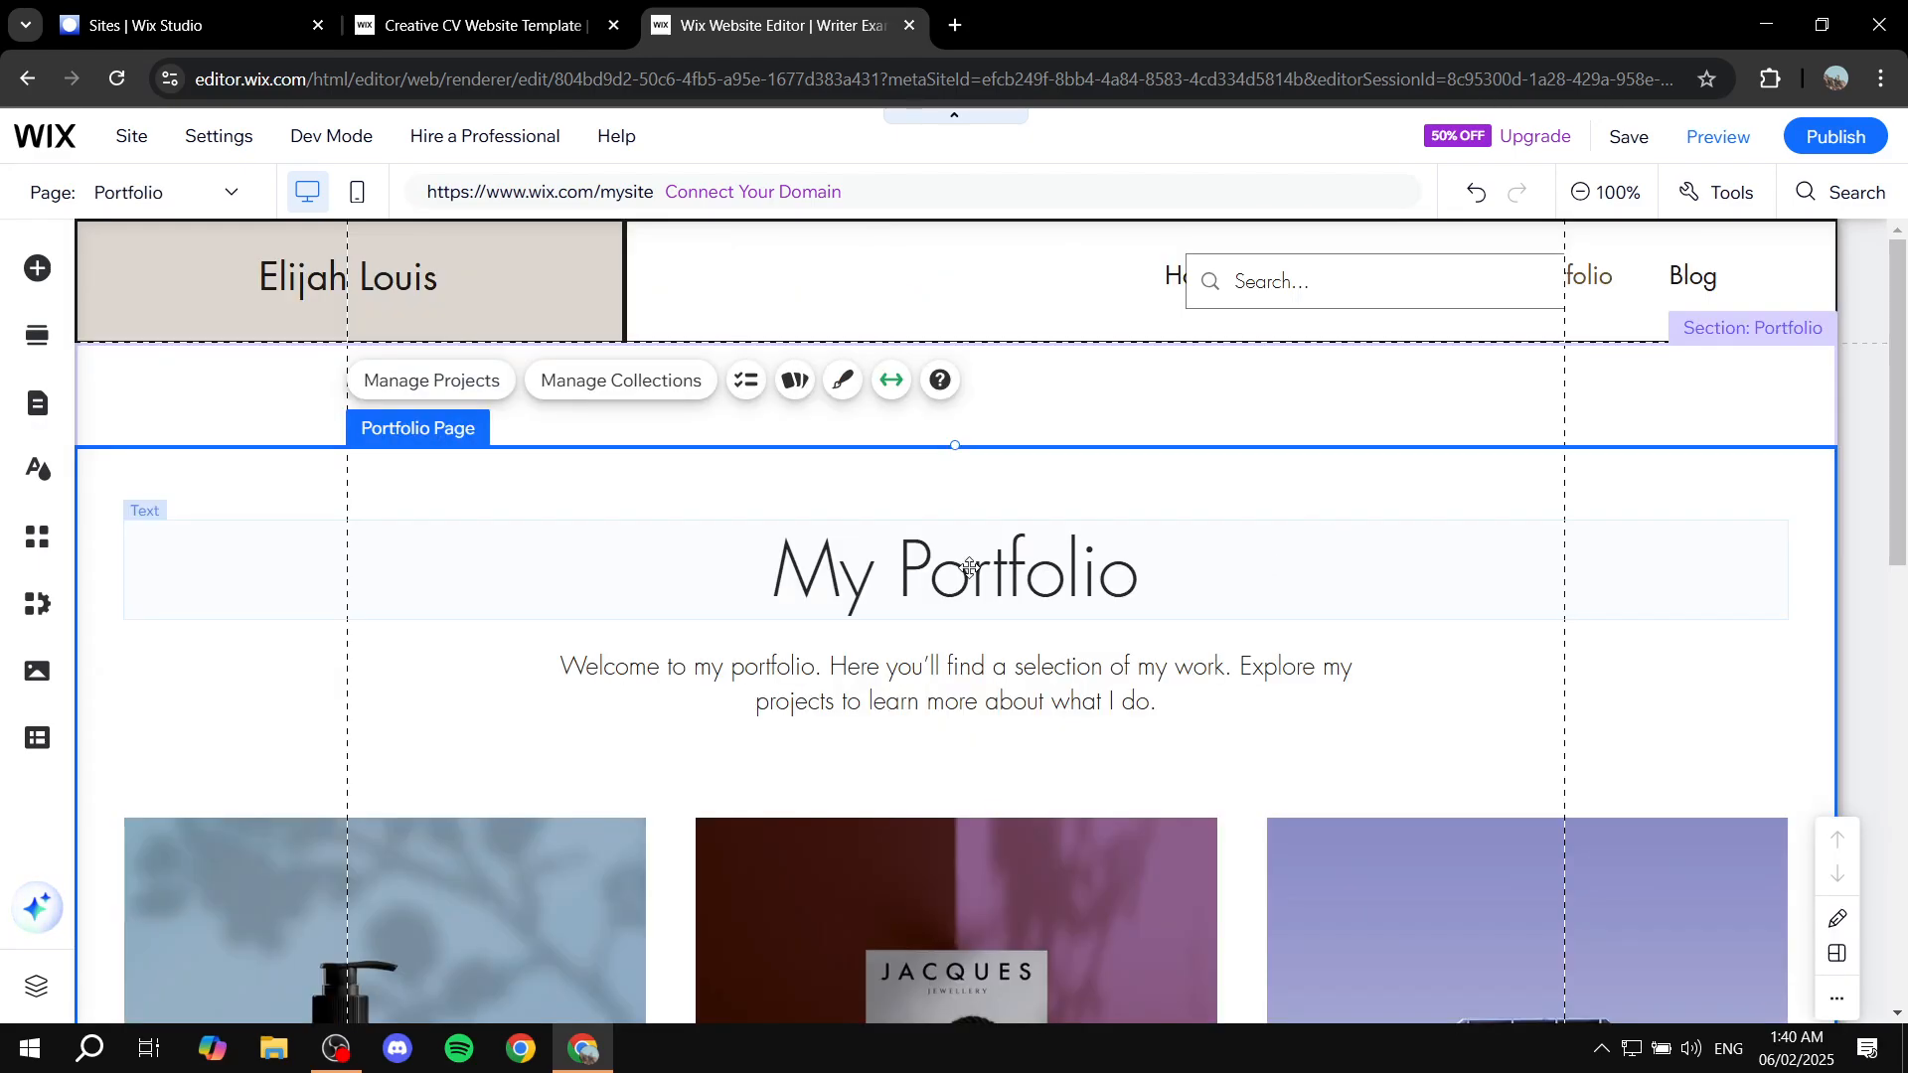
{"action": "left_click", "coordinate": [970, 568]}
{"action": "left_click", "coordinate": [776, 789]}
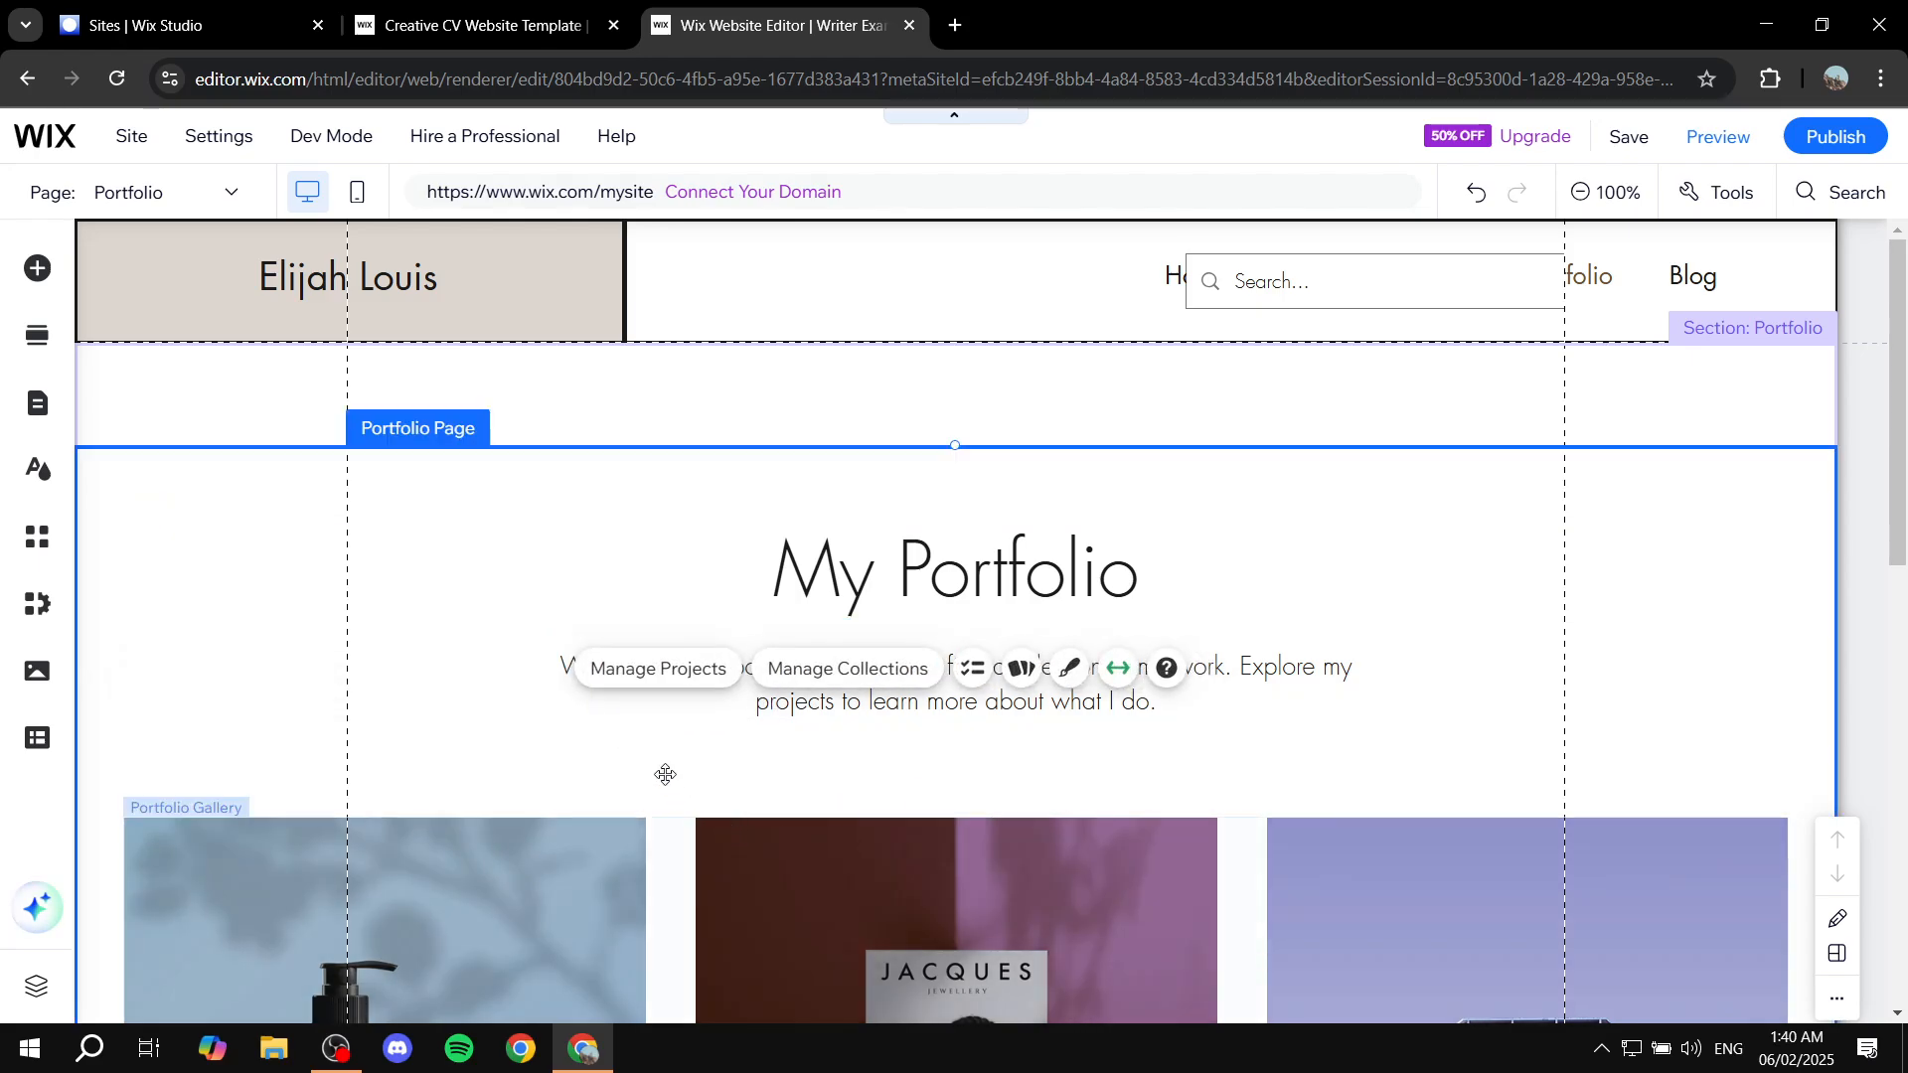
{"action": "left_click", "coordinate": [646, 674]}
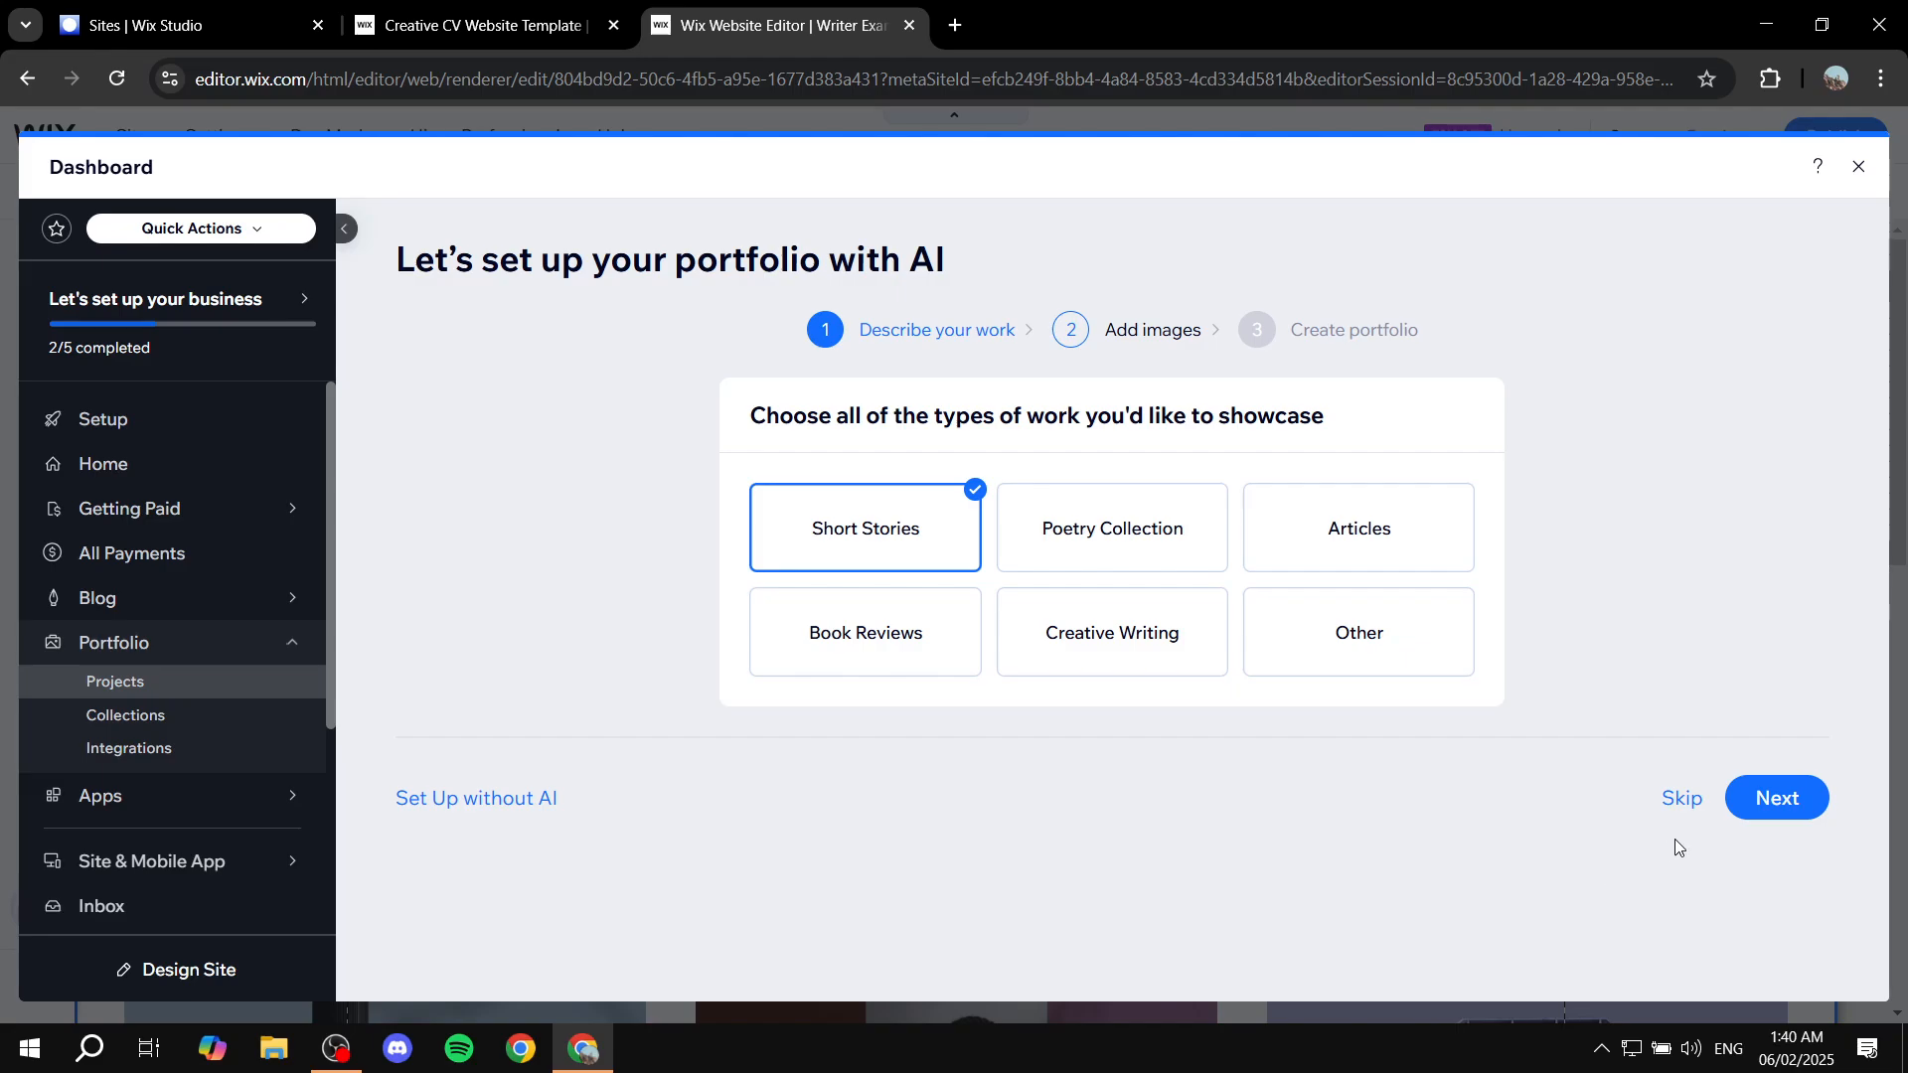
Step: Advance the AI setup, start then cancel a new project, and close the portfolio dashboard
{"action": "left_click", "coordinate": [1800, 796]}
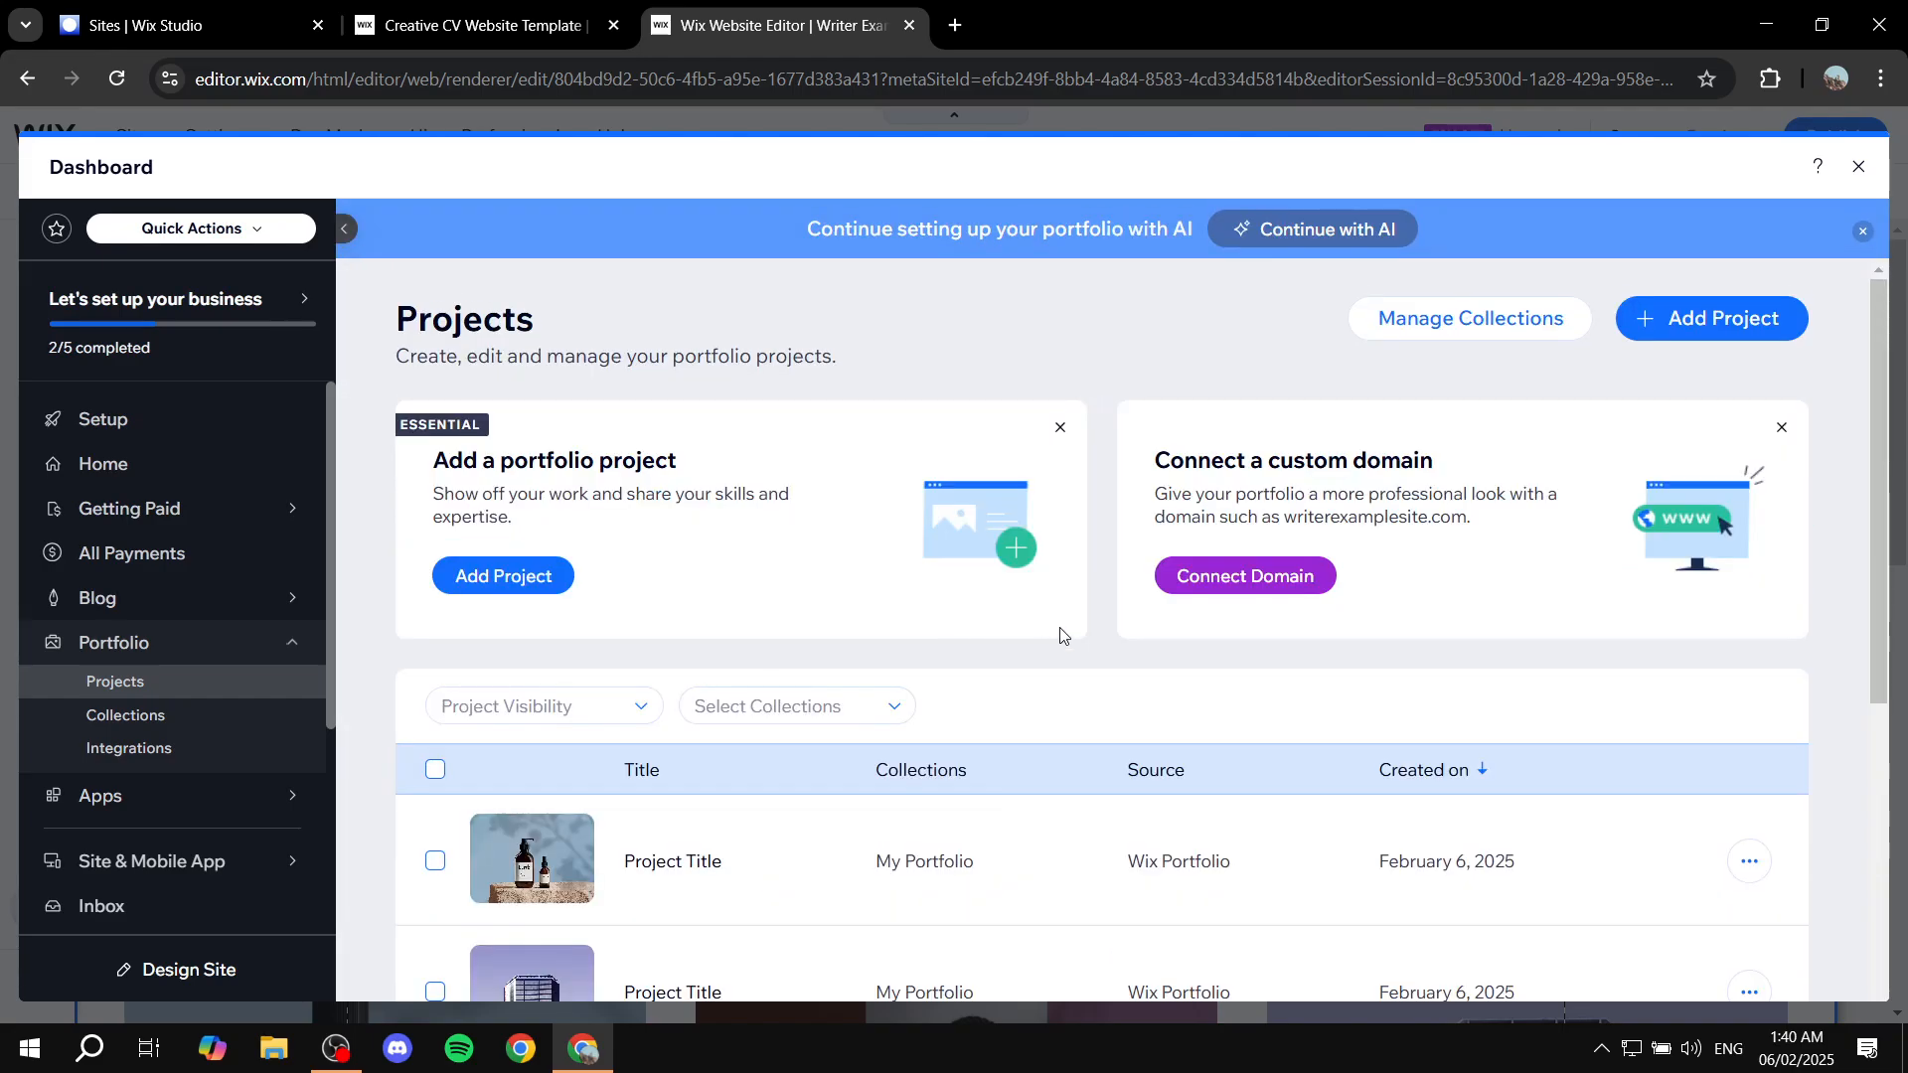
{"action": "left_click", "coordinate": [1746, 860]}
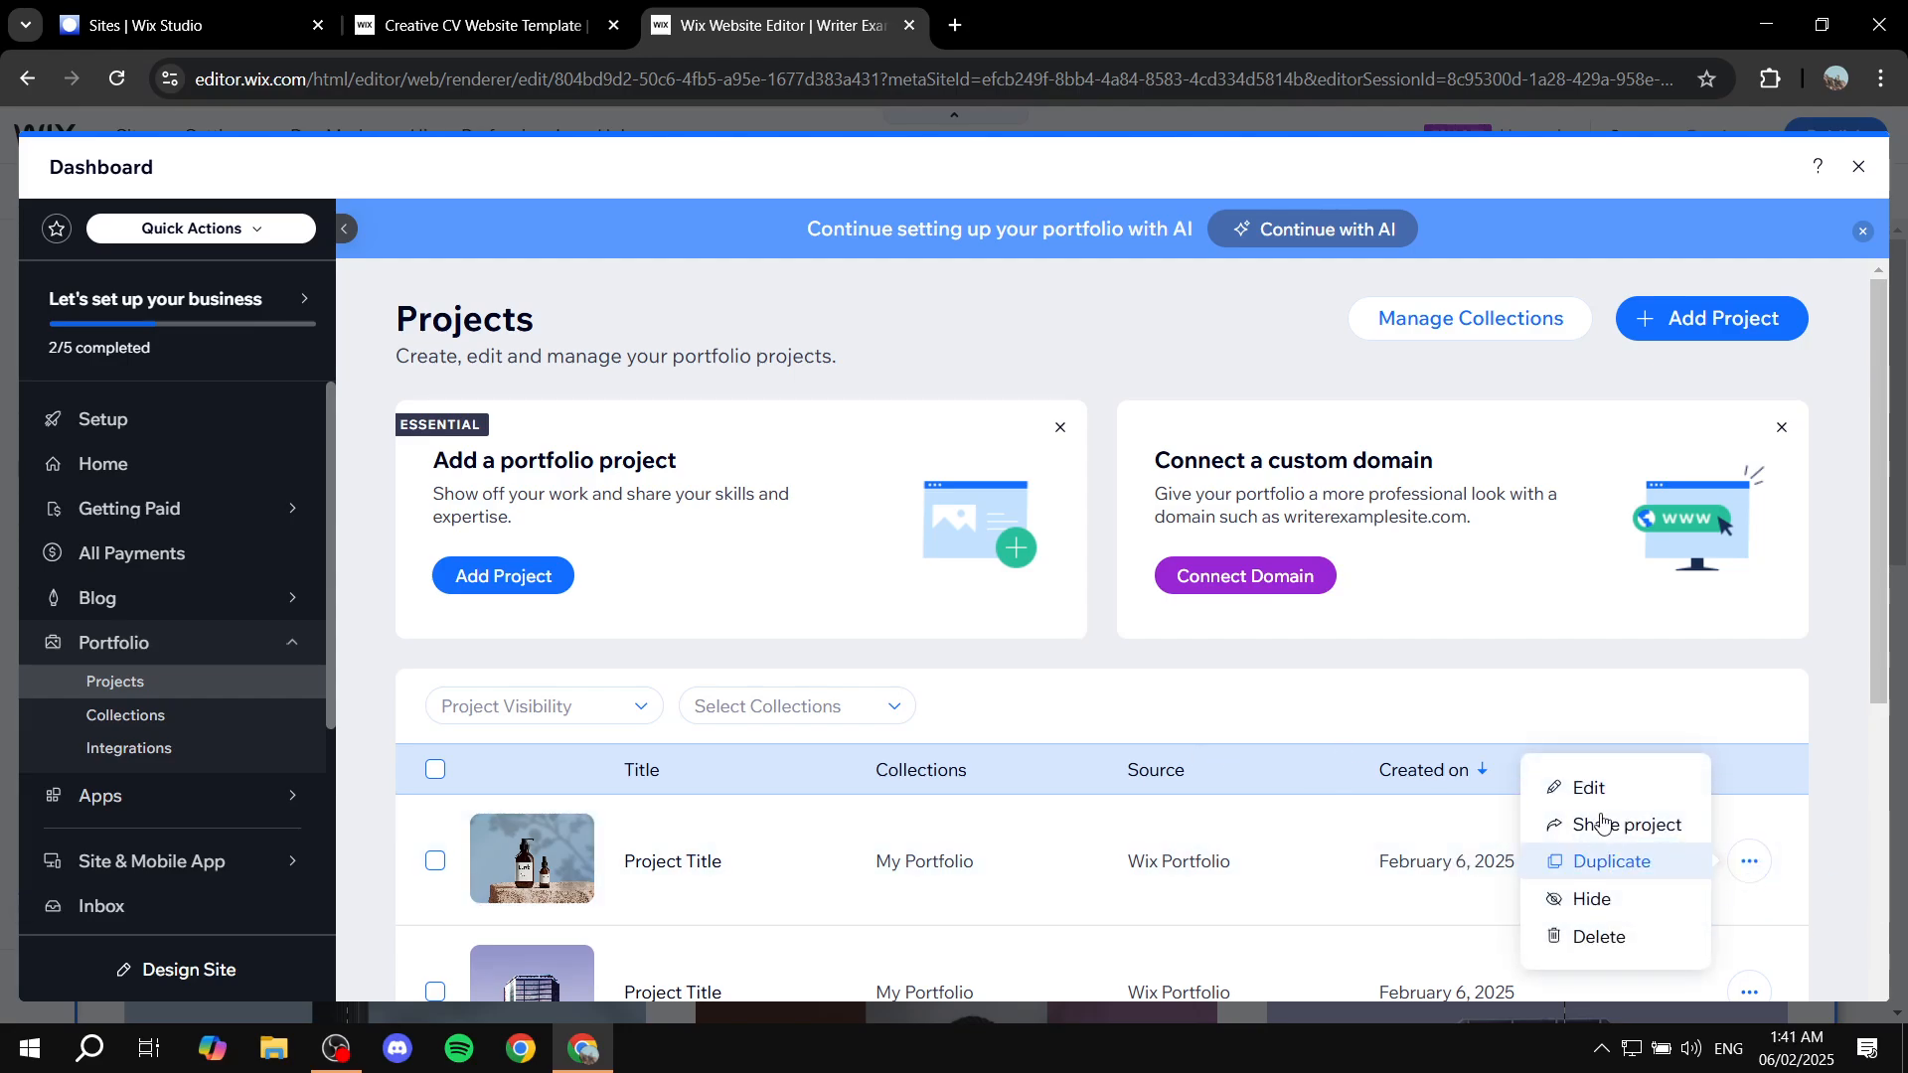
{"action": "left_click", "coordinate": [1707, 331]}
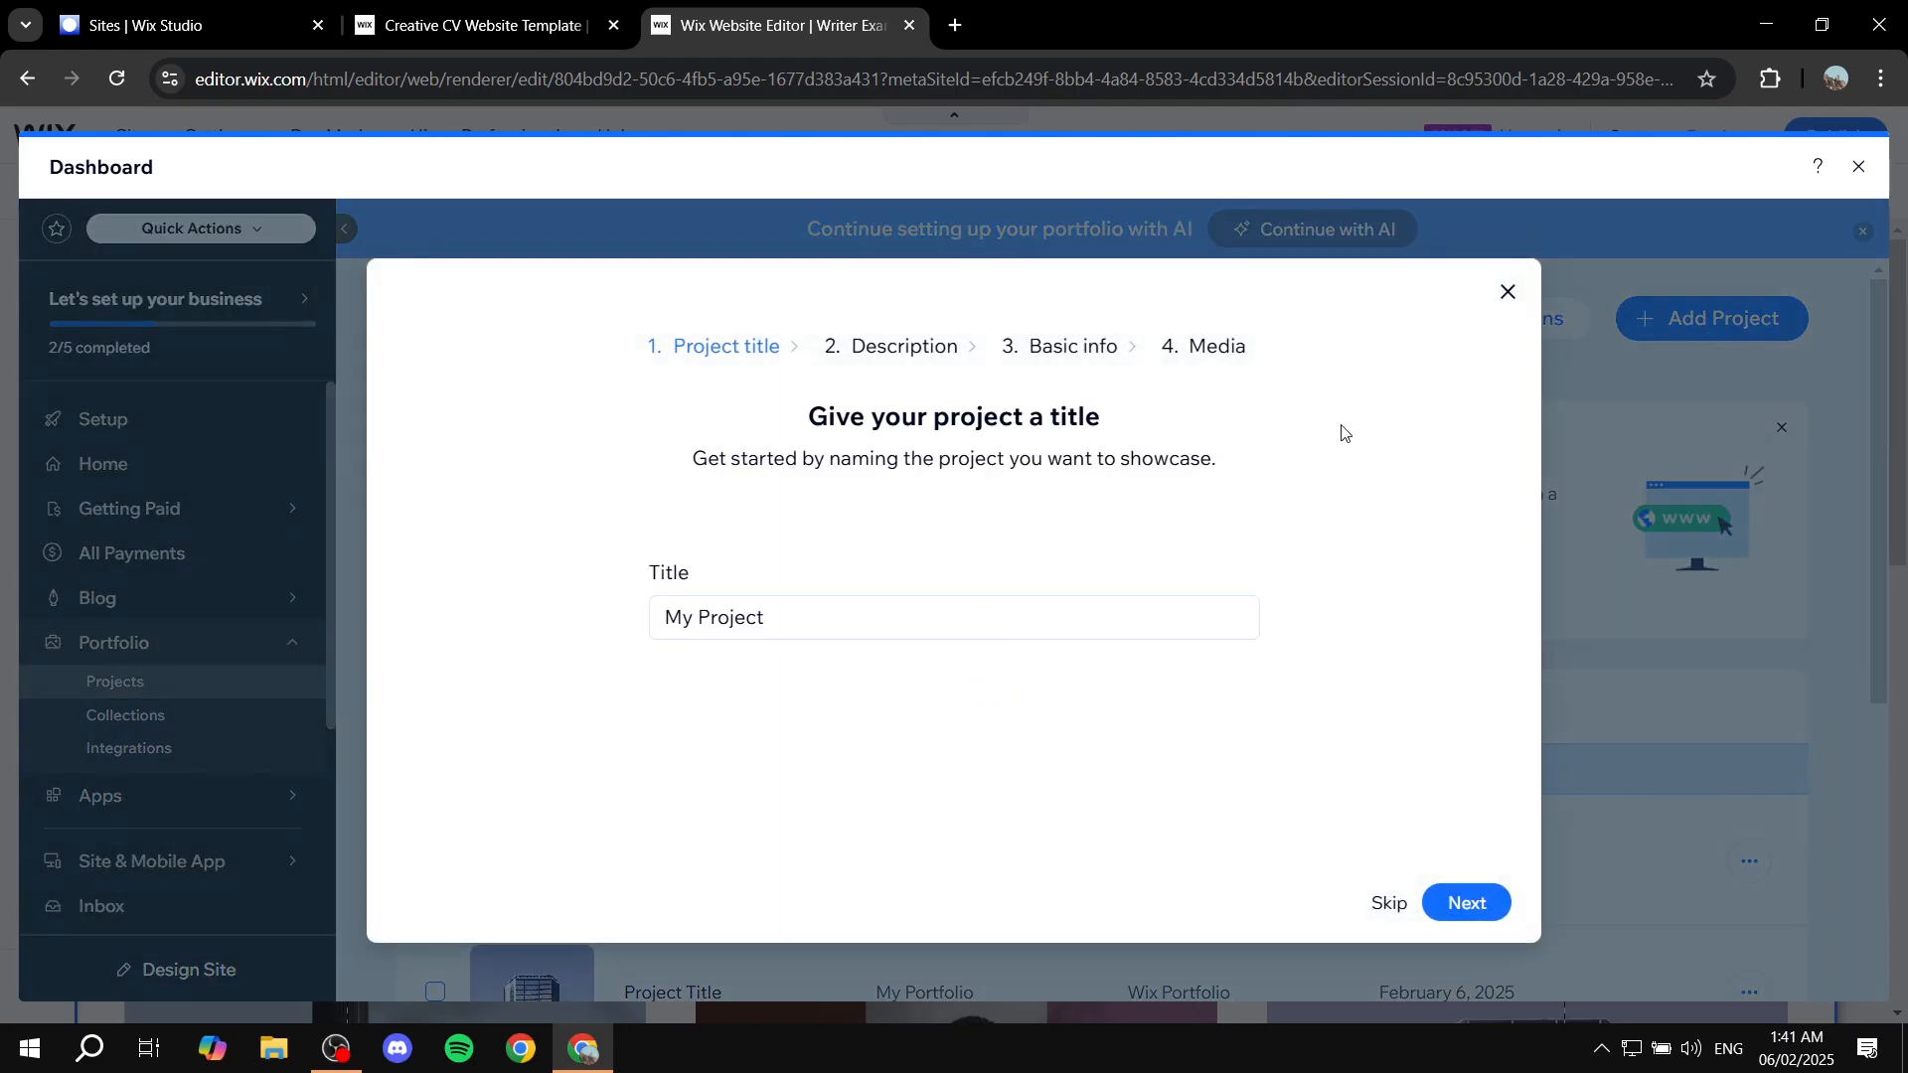
{"action": "left_click", "coordinate": [1507, 292]}
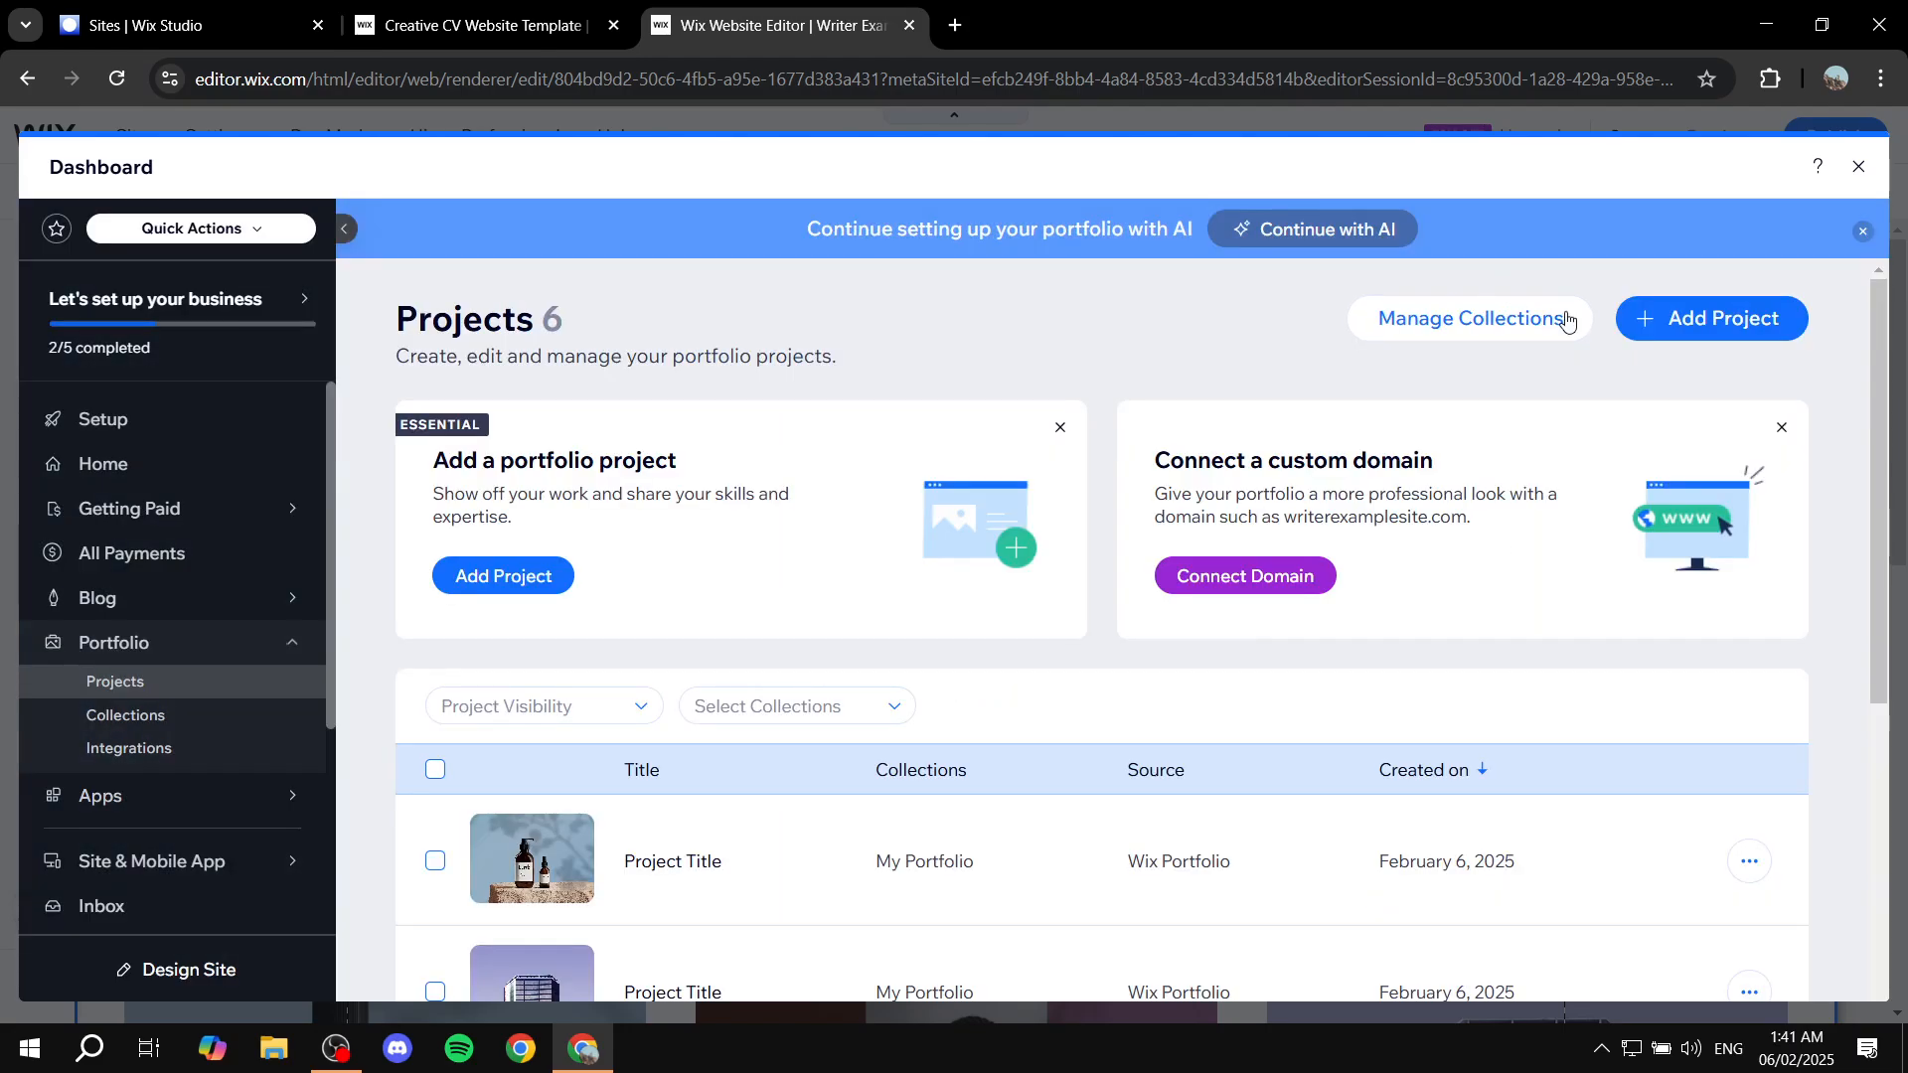
{"action": "left_click", "coordinate": [1859, 169]}
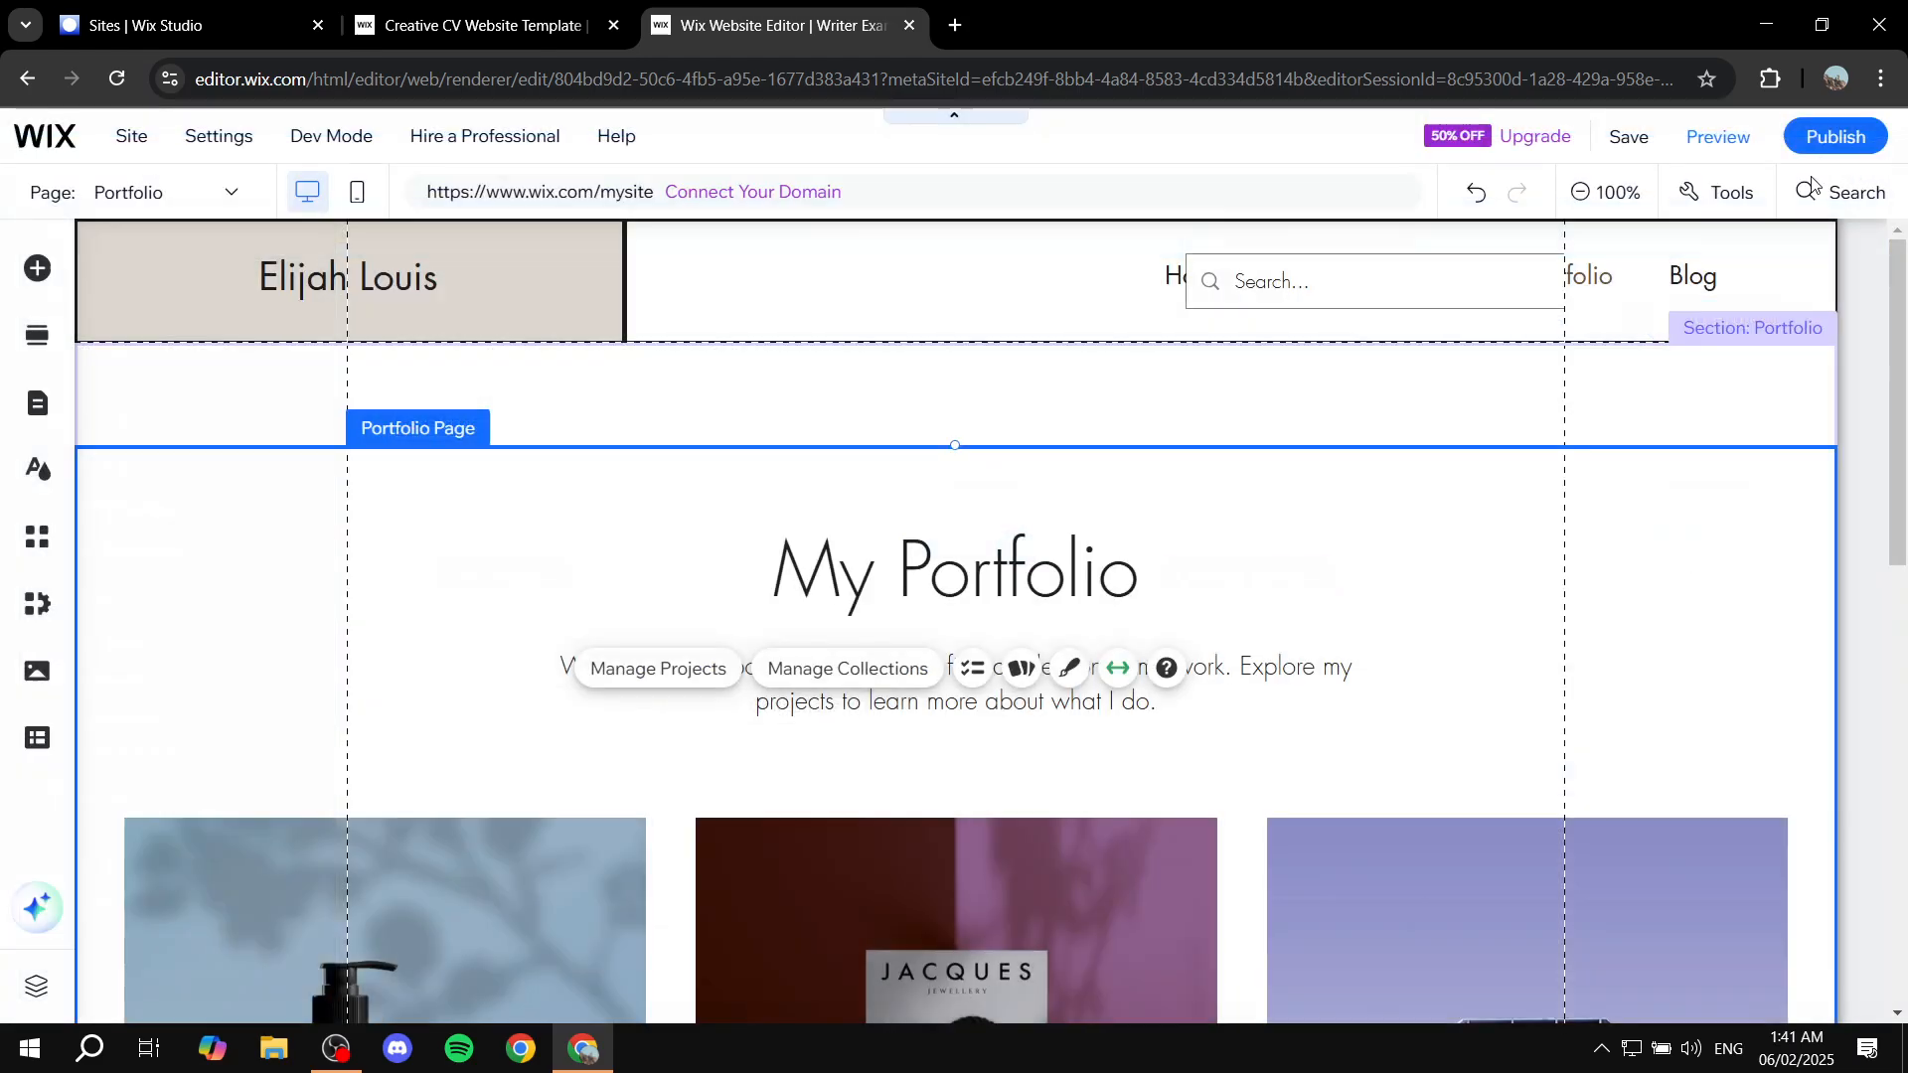
Step: Close the editor and Creative CV template tabs and refresh the Sites list
{"action": "left_click", "coordinate": [912, 25]}
{"action": "left_click", "coordinate": [614, 26]}
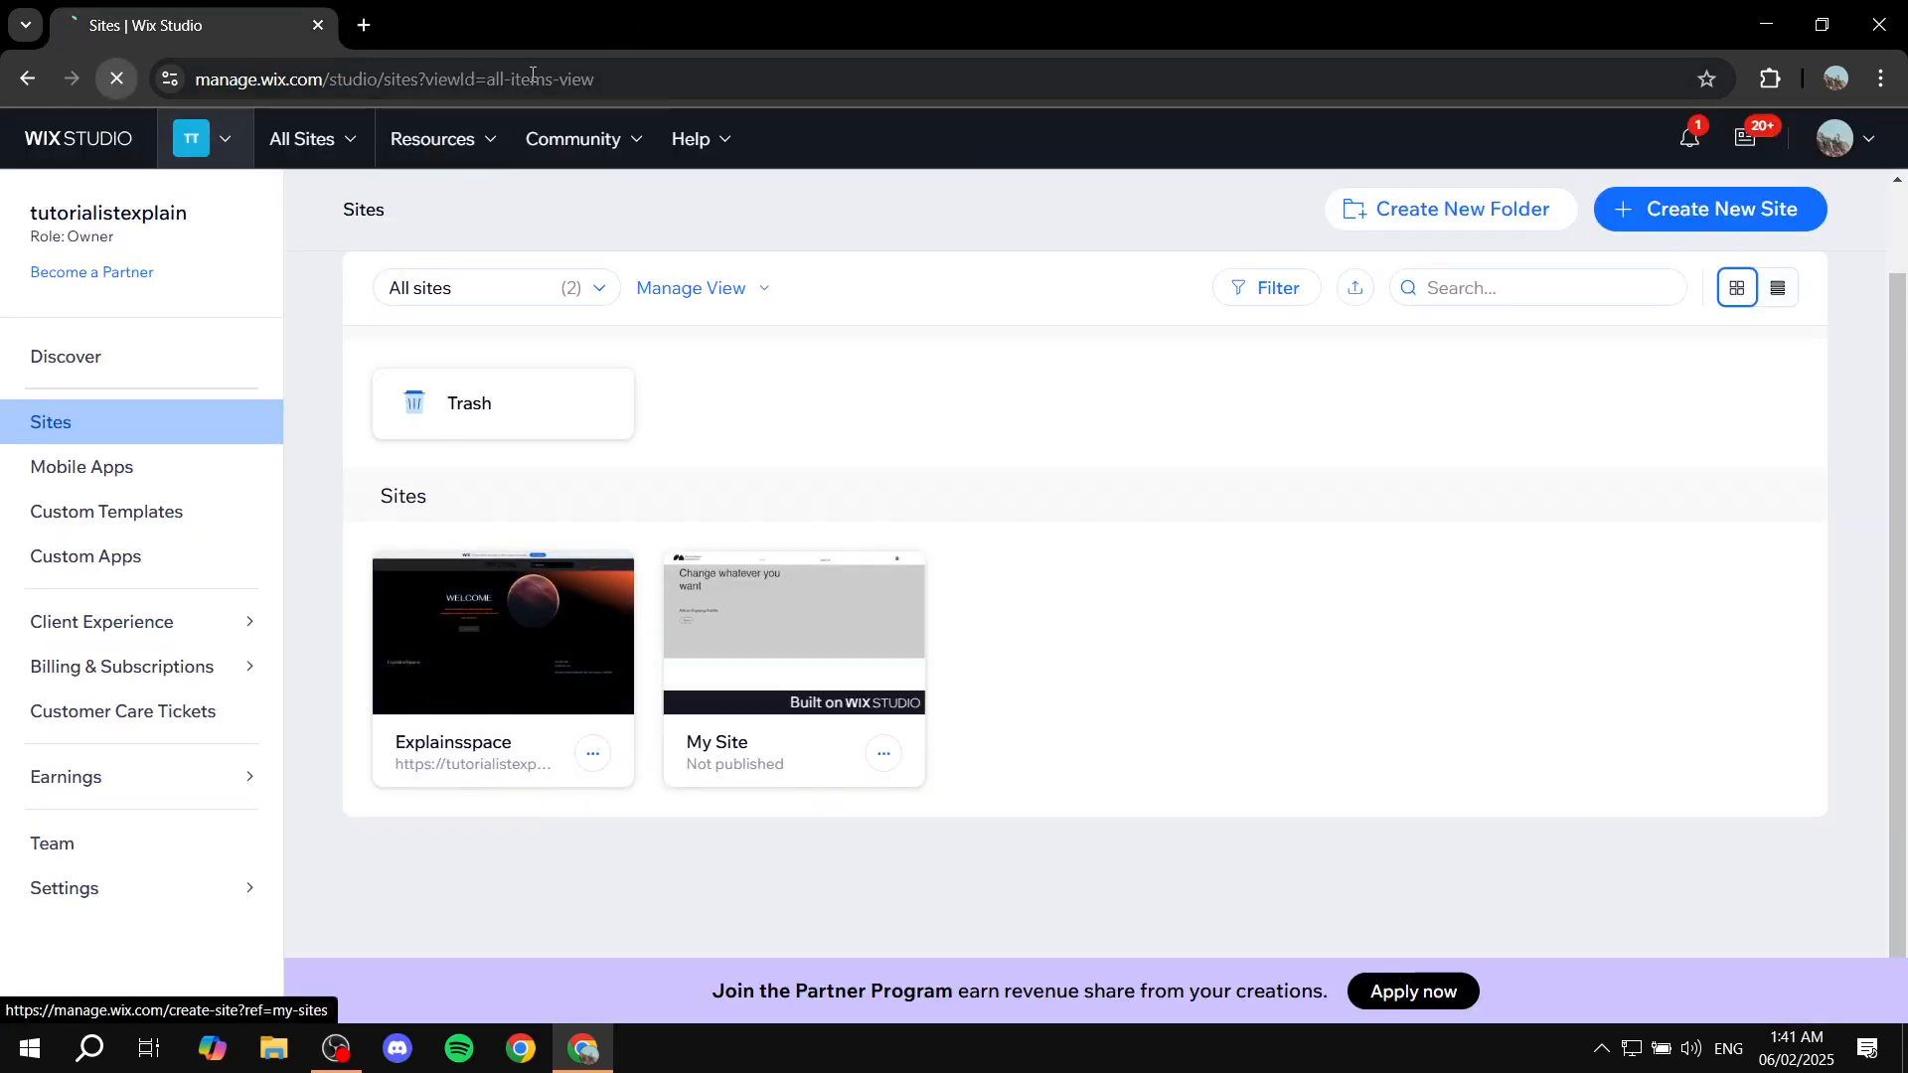
{"action": "left_click", "coordinate": [116, 79]}
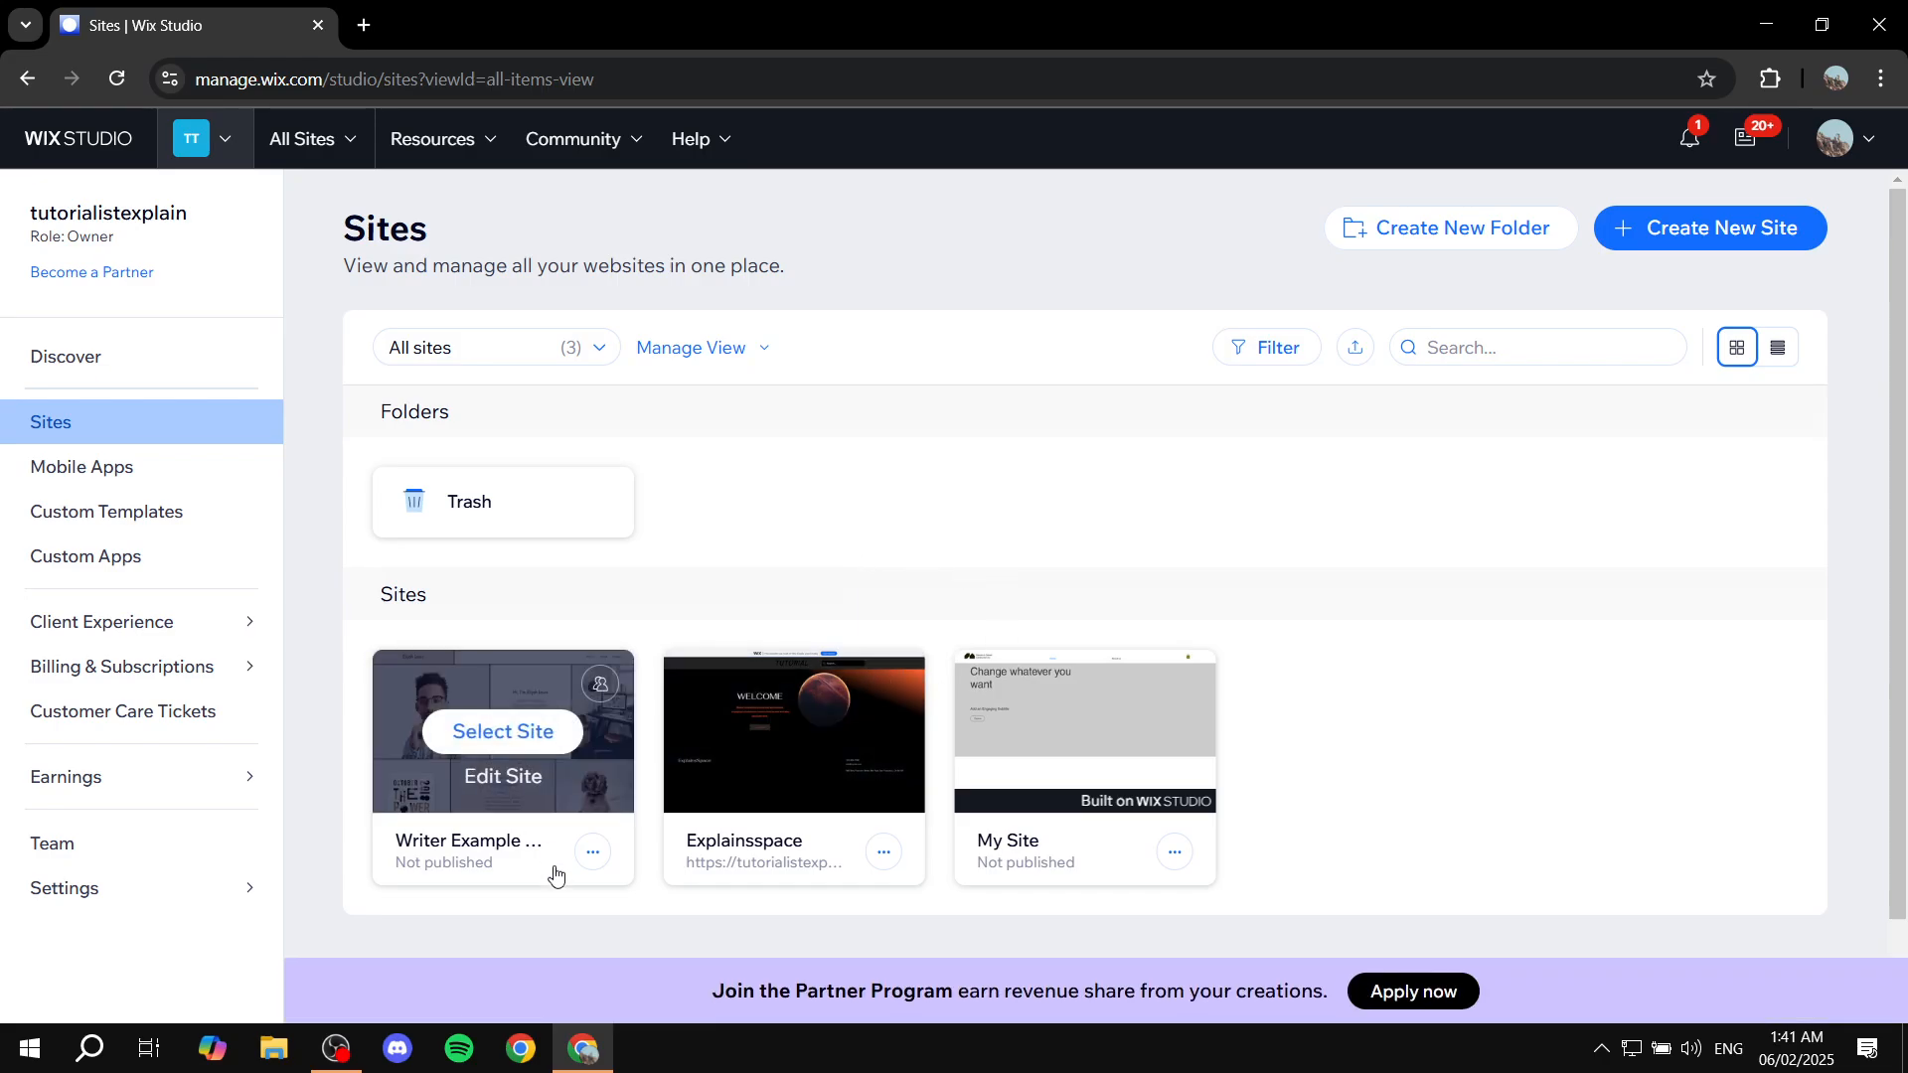
Step: Open Writer Example Site's dashboard and launch it in the editor with Design Site
{"action": "left_click", "coordinate": [499, 742]}
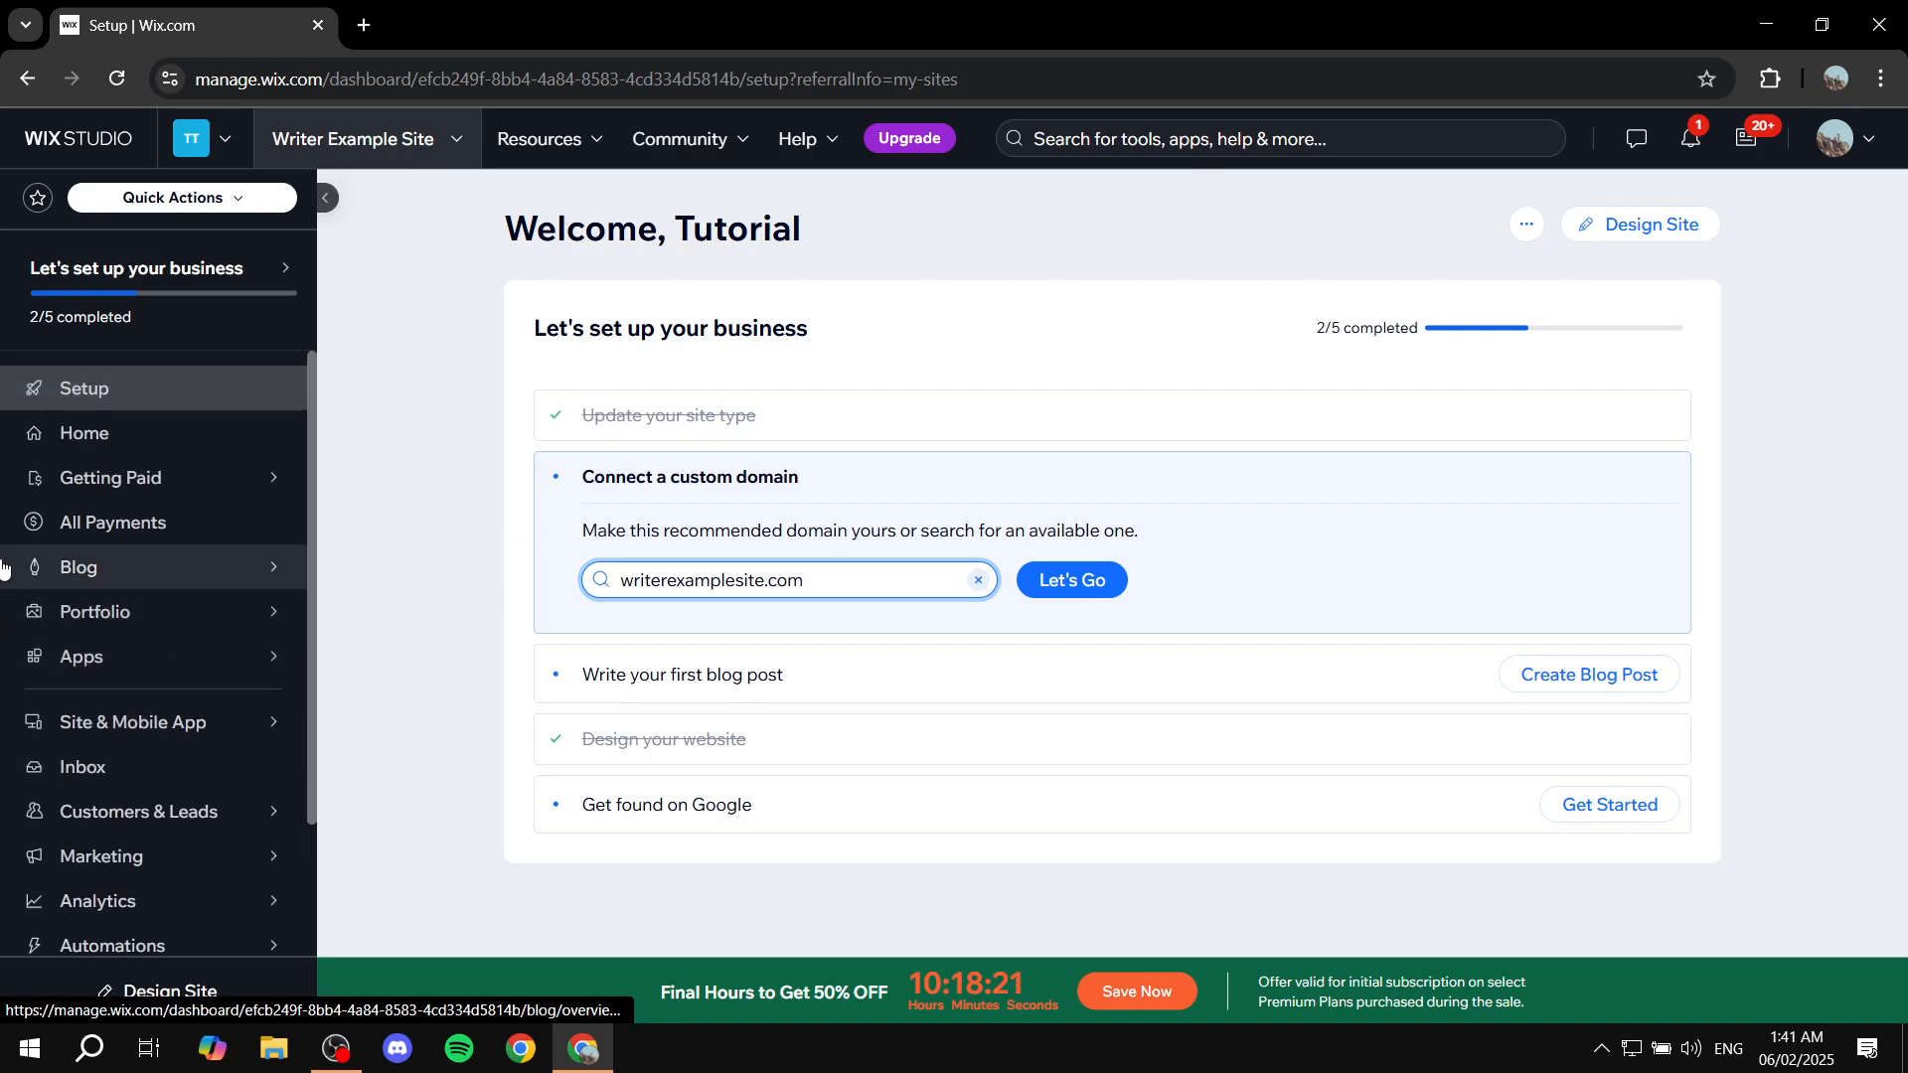
{"action": "scroll", "coordinate": [134, 600], "scroll_direction": "down", "scroll_amount": 1}
{"action": "scroll", "coordinate": [134, 600], "scroll_direction": "down", "scroll_amount": 4}
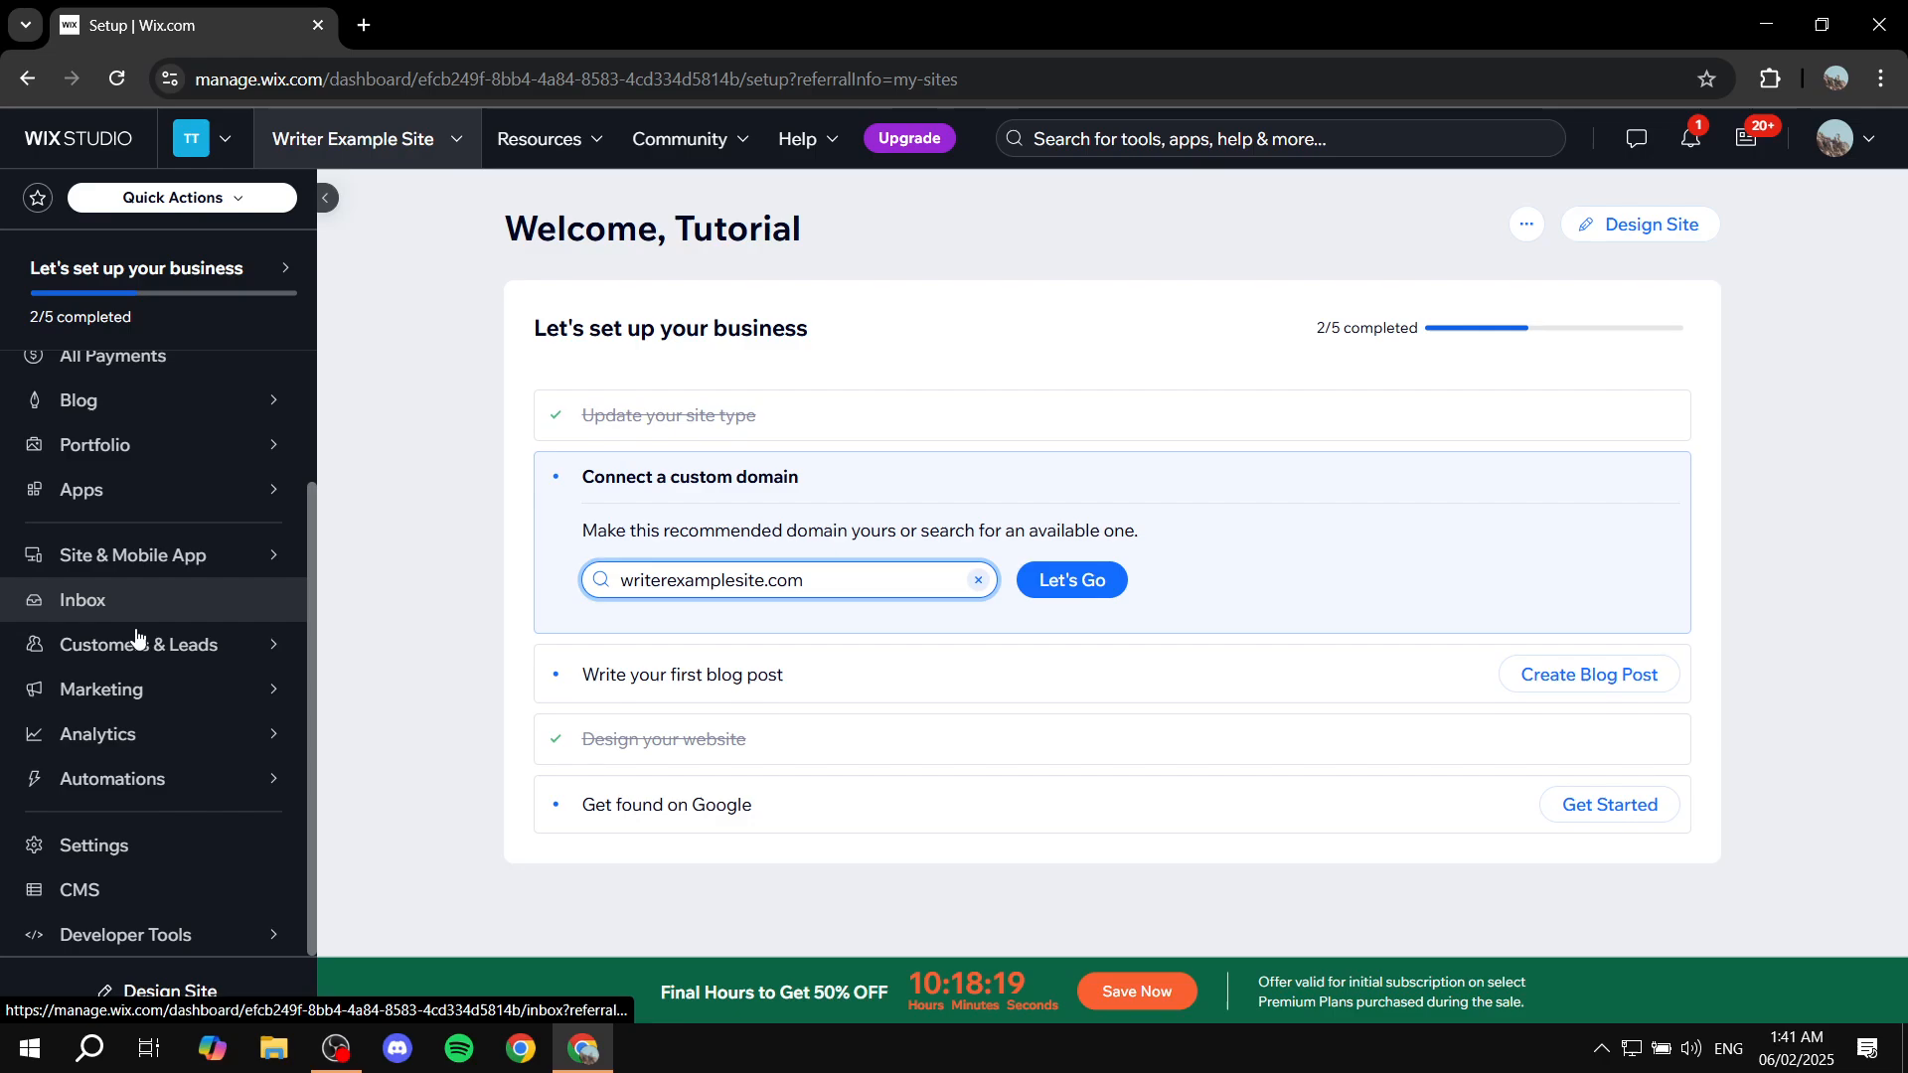
{"action": "scroll", "coordinate": [169, 596], "scroll_direction": "up", "scroll_amount": 5}
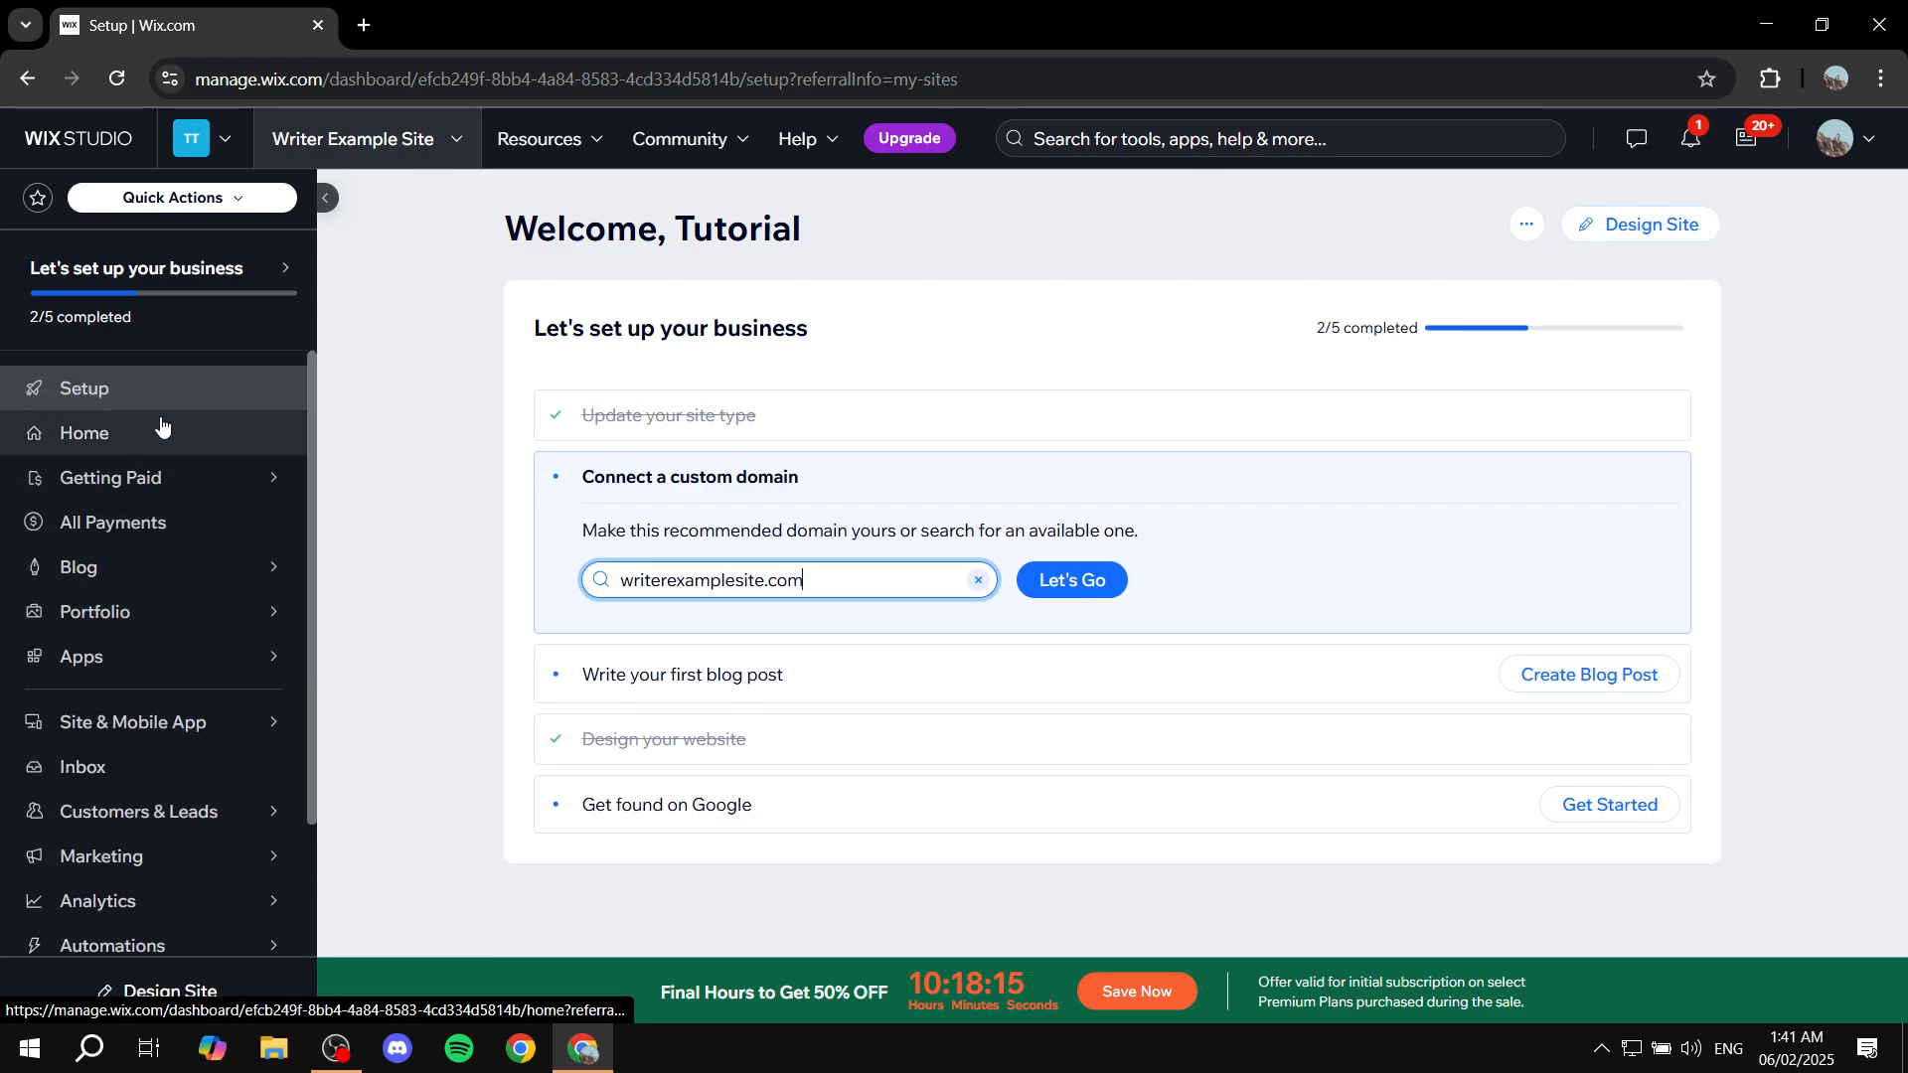
{"action": "left_click", "coordinate": [1660, 229]}
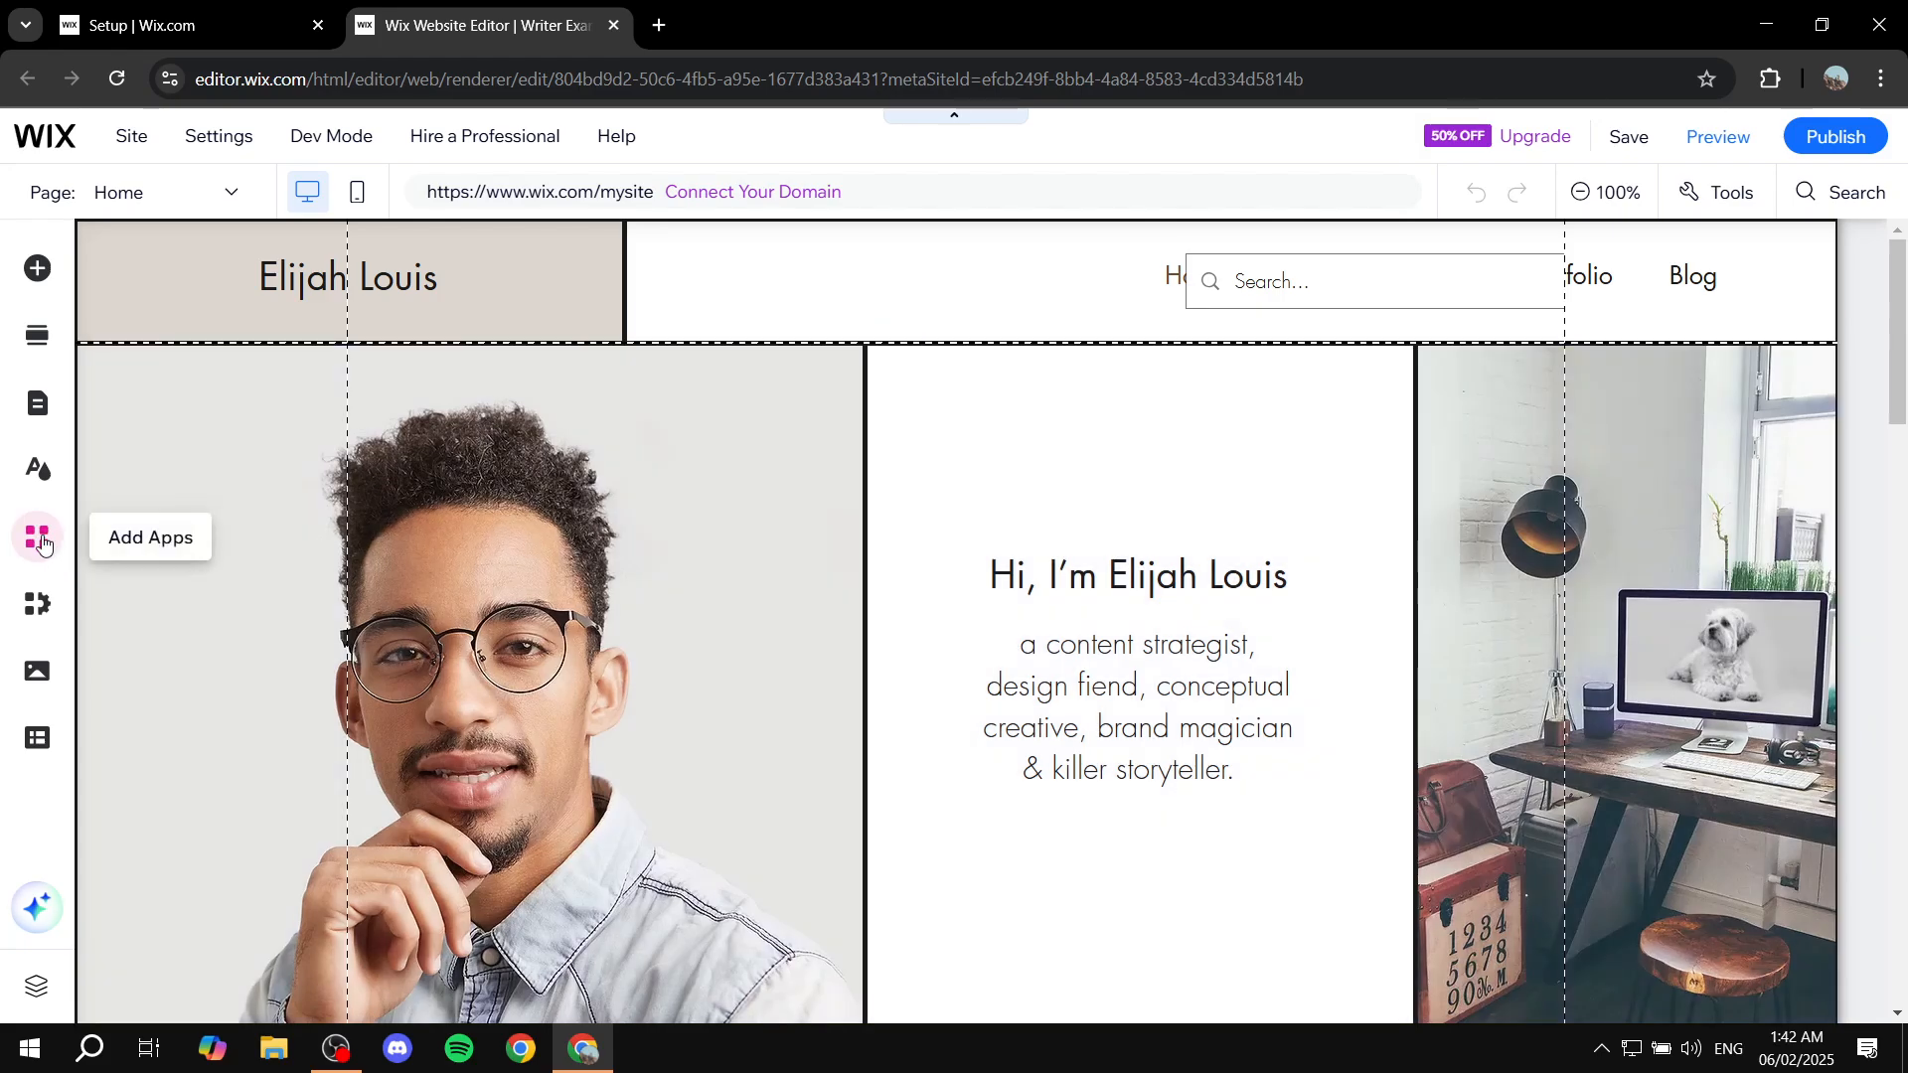
{"action": "left_click", "coordinate": [39, 539]}
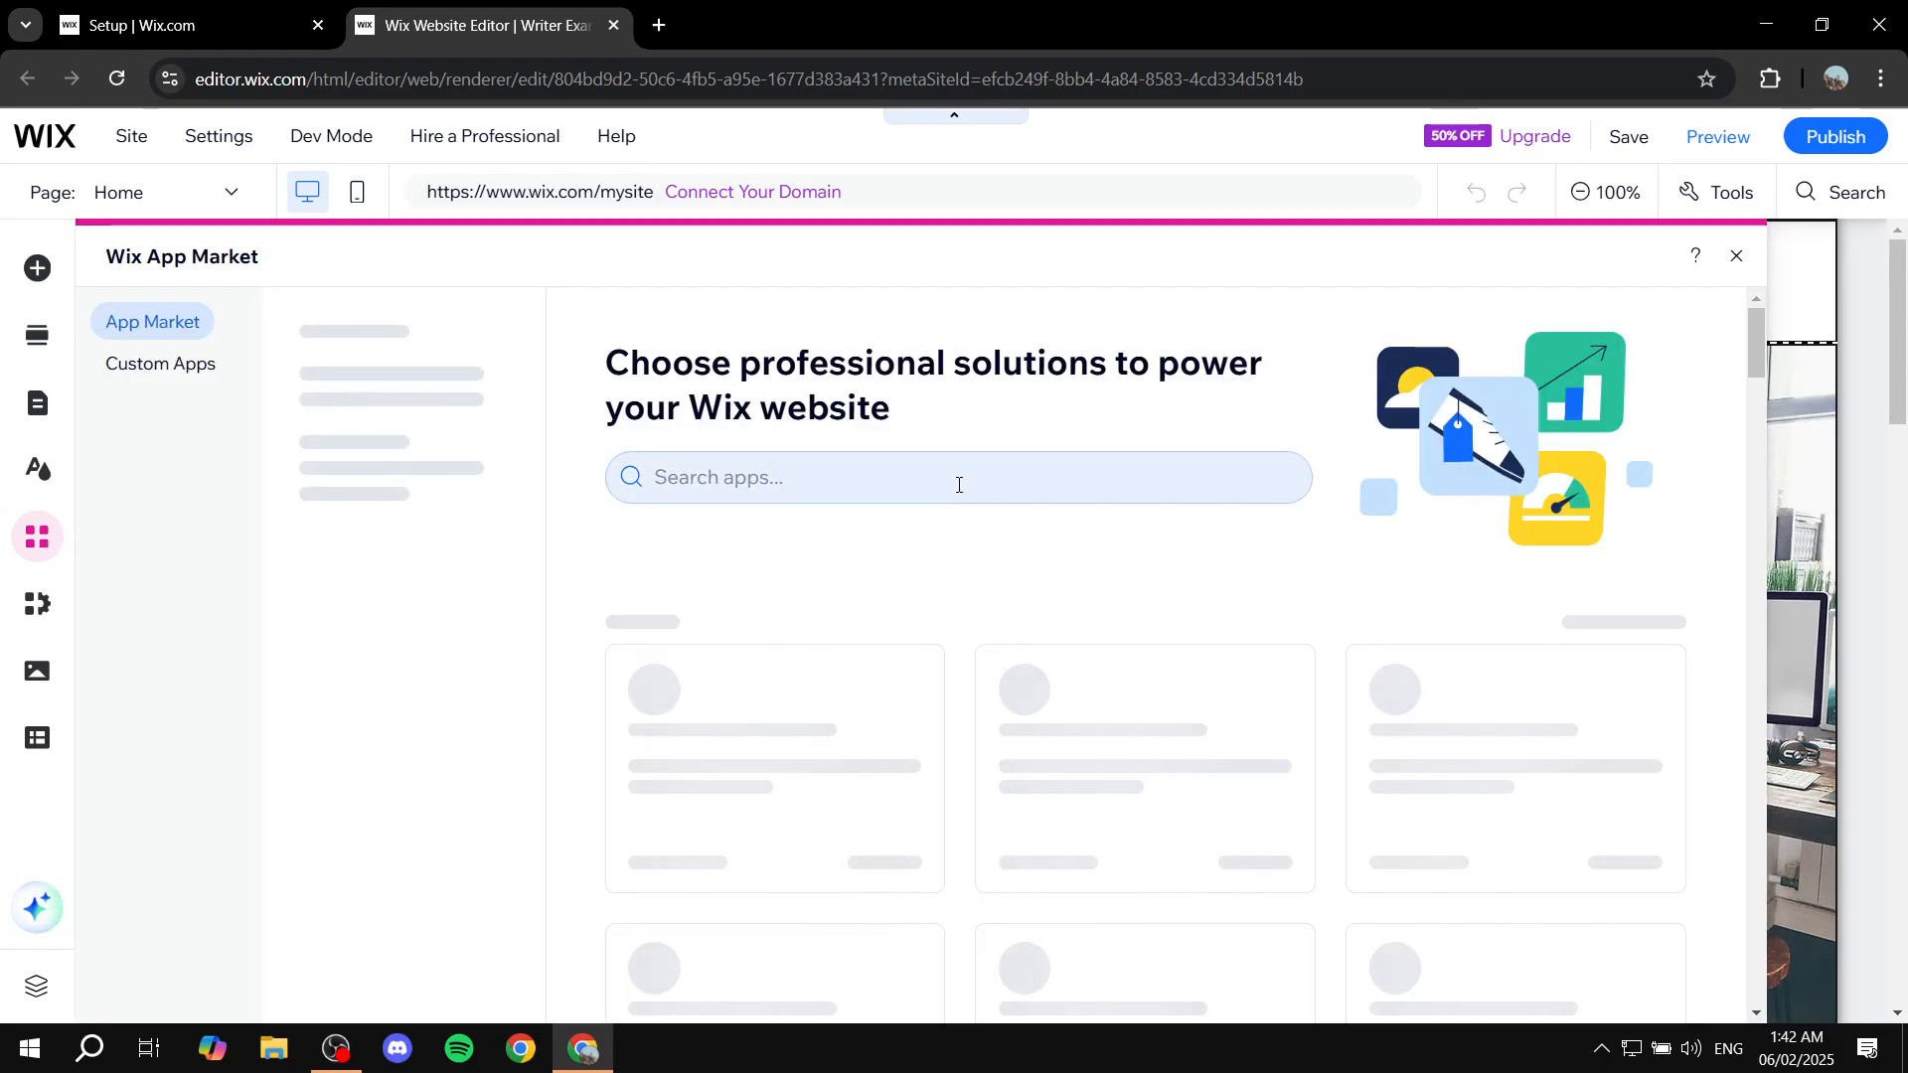
{"action": "left_click", "coordinate": [957, 484]}
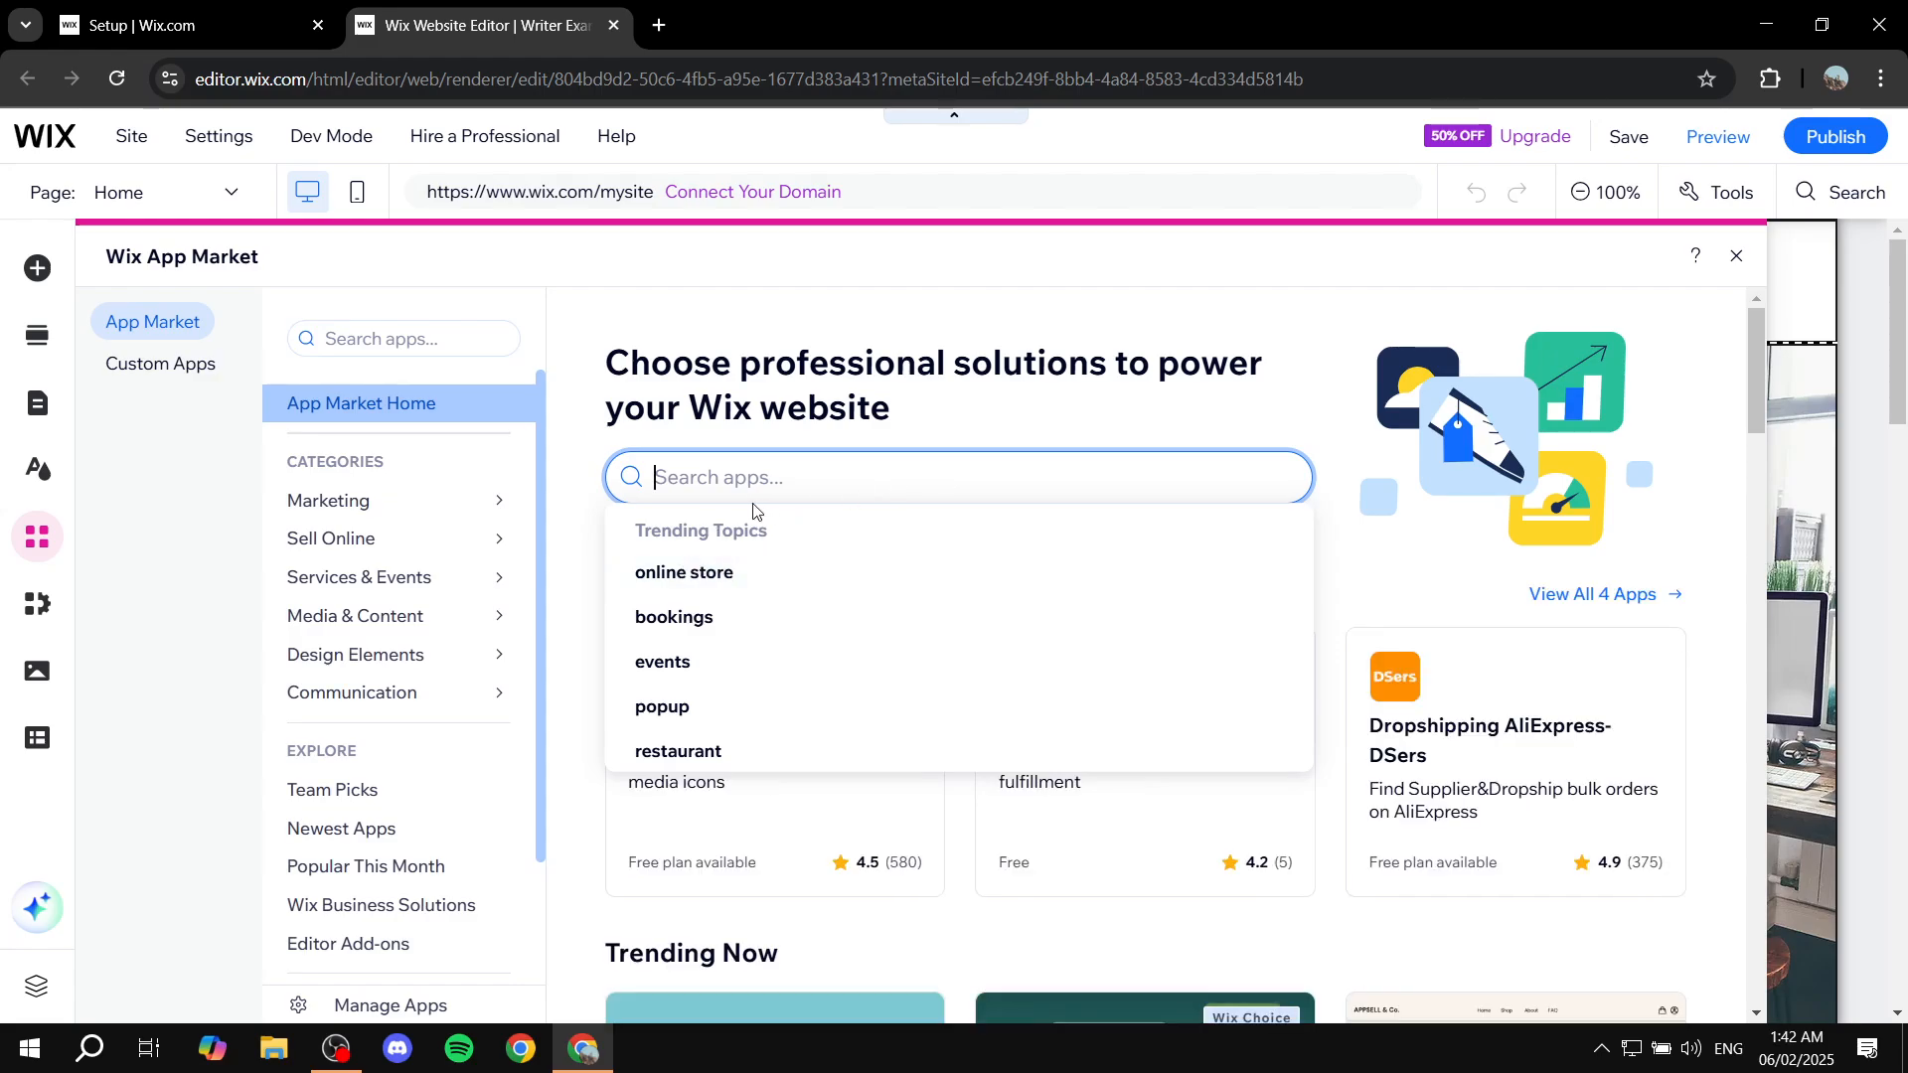
{"action": "left_click", "coordinate": [733, 471]}
{"action": "type", "text": "Wi"}
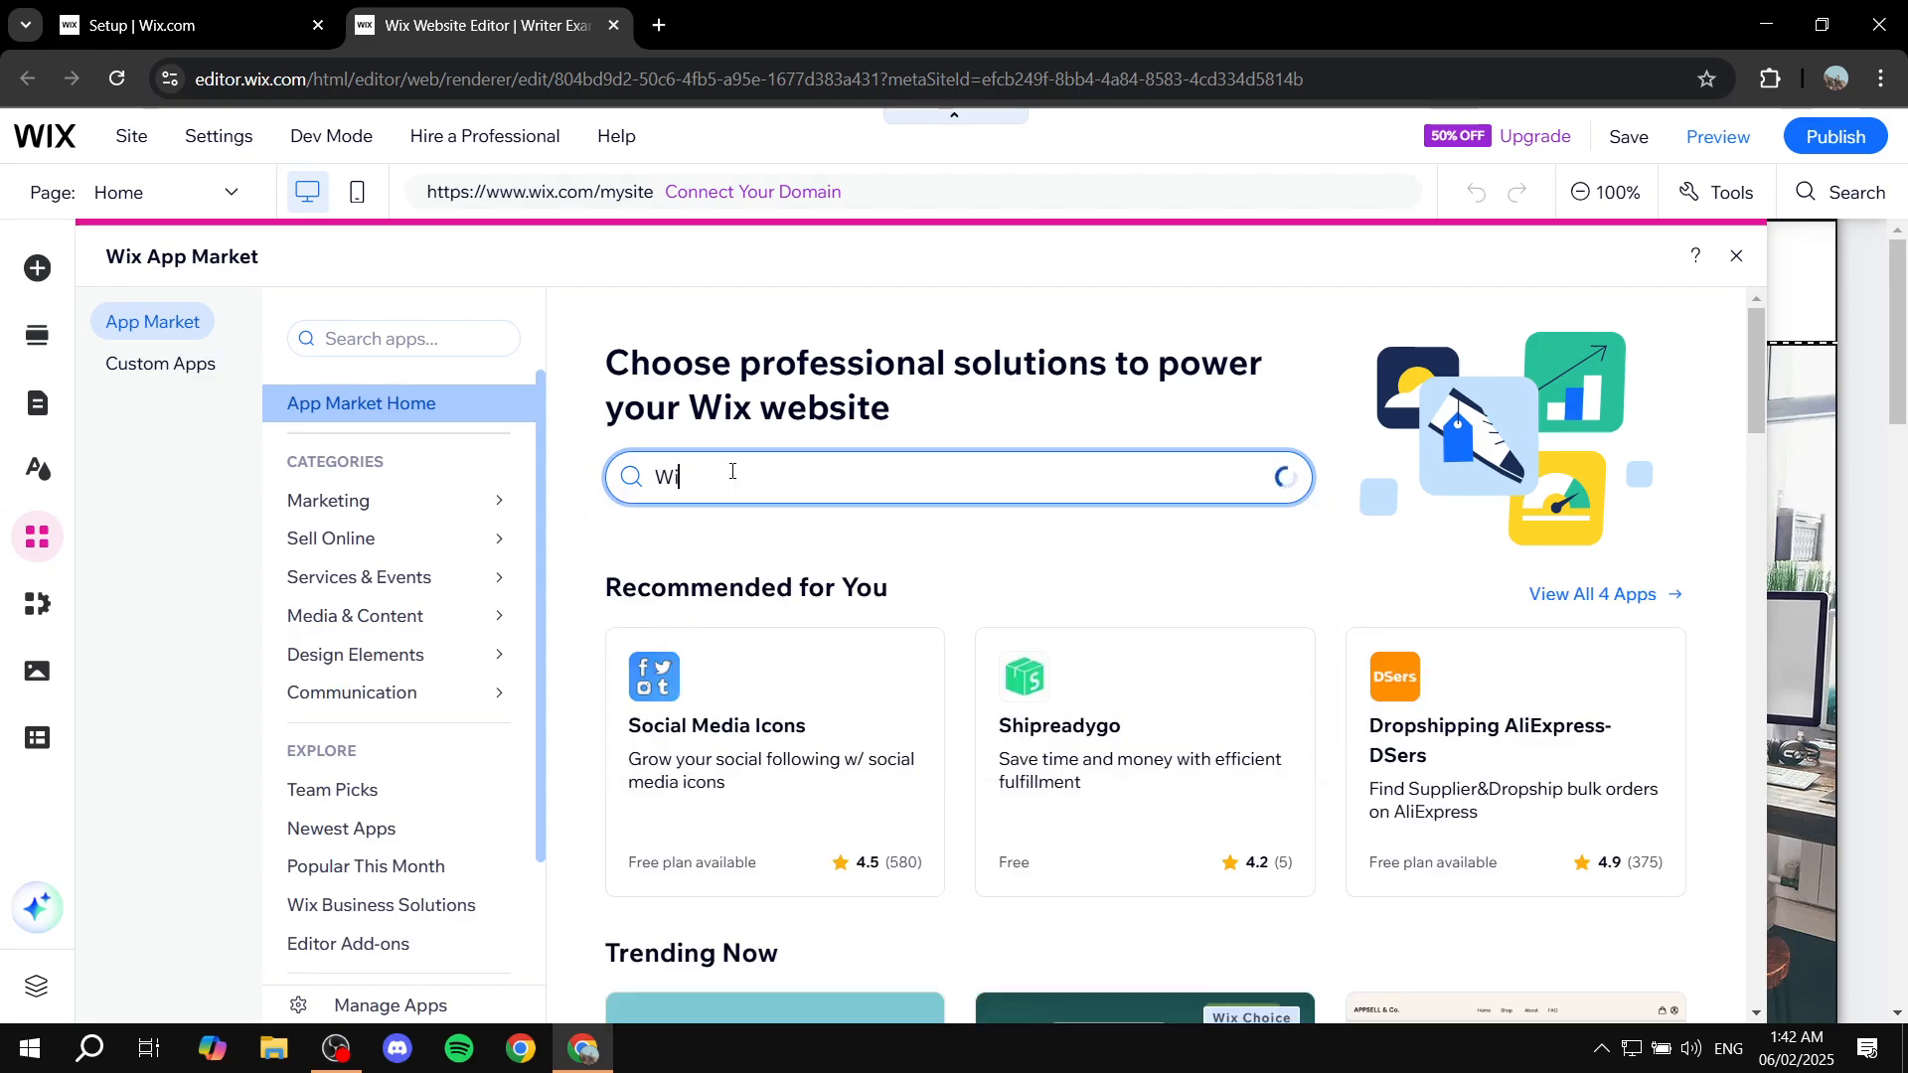
{"action": "type", "text": "x Stores"}
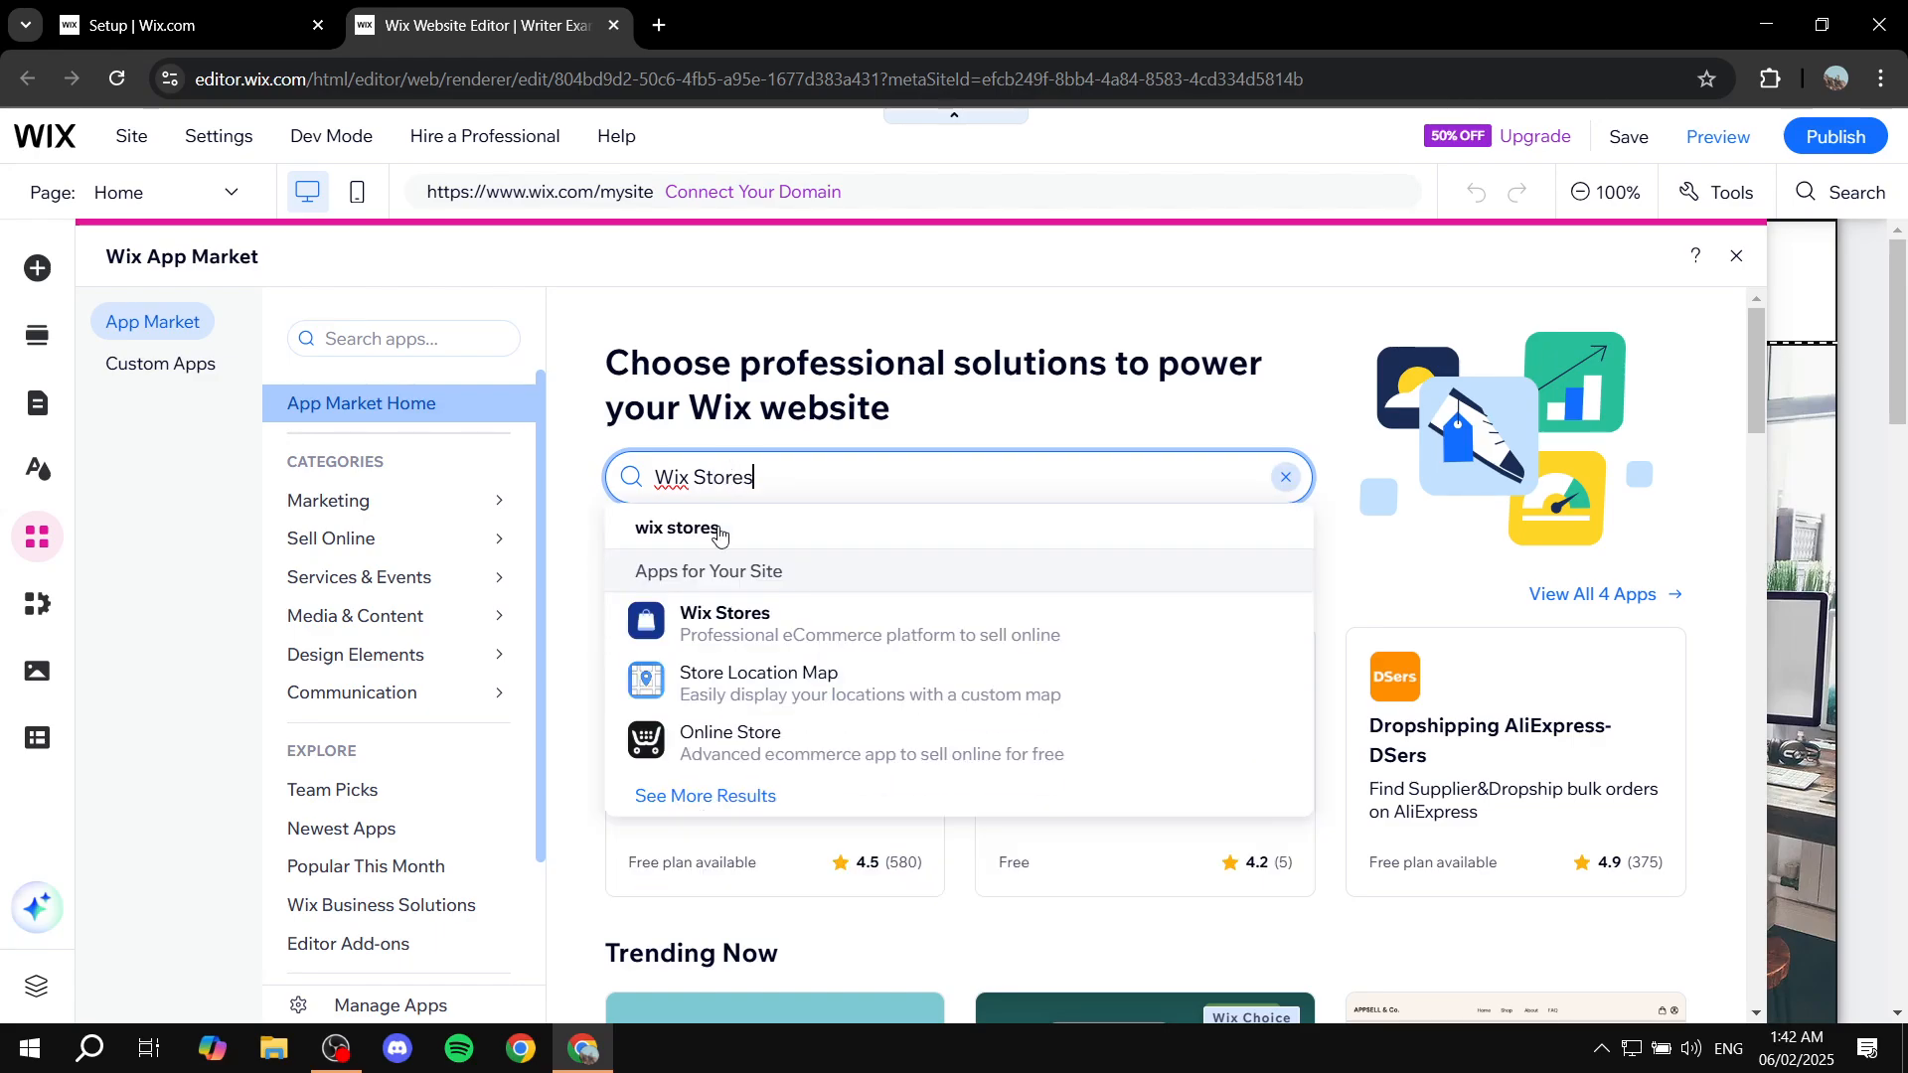
{"action": "left_click", "coordinate": [735, 633]}
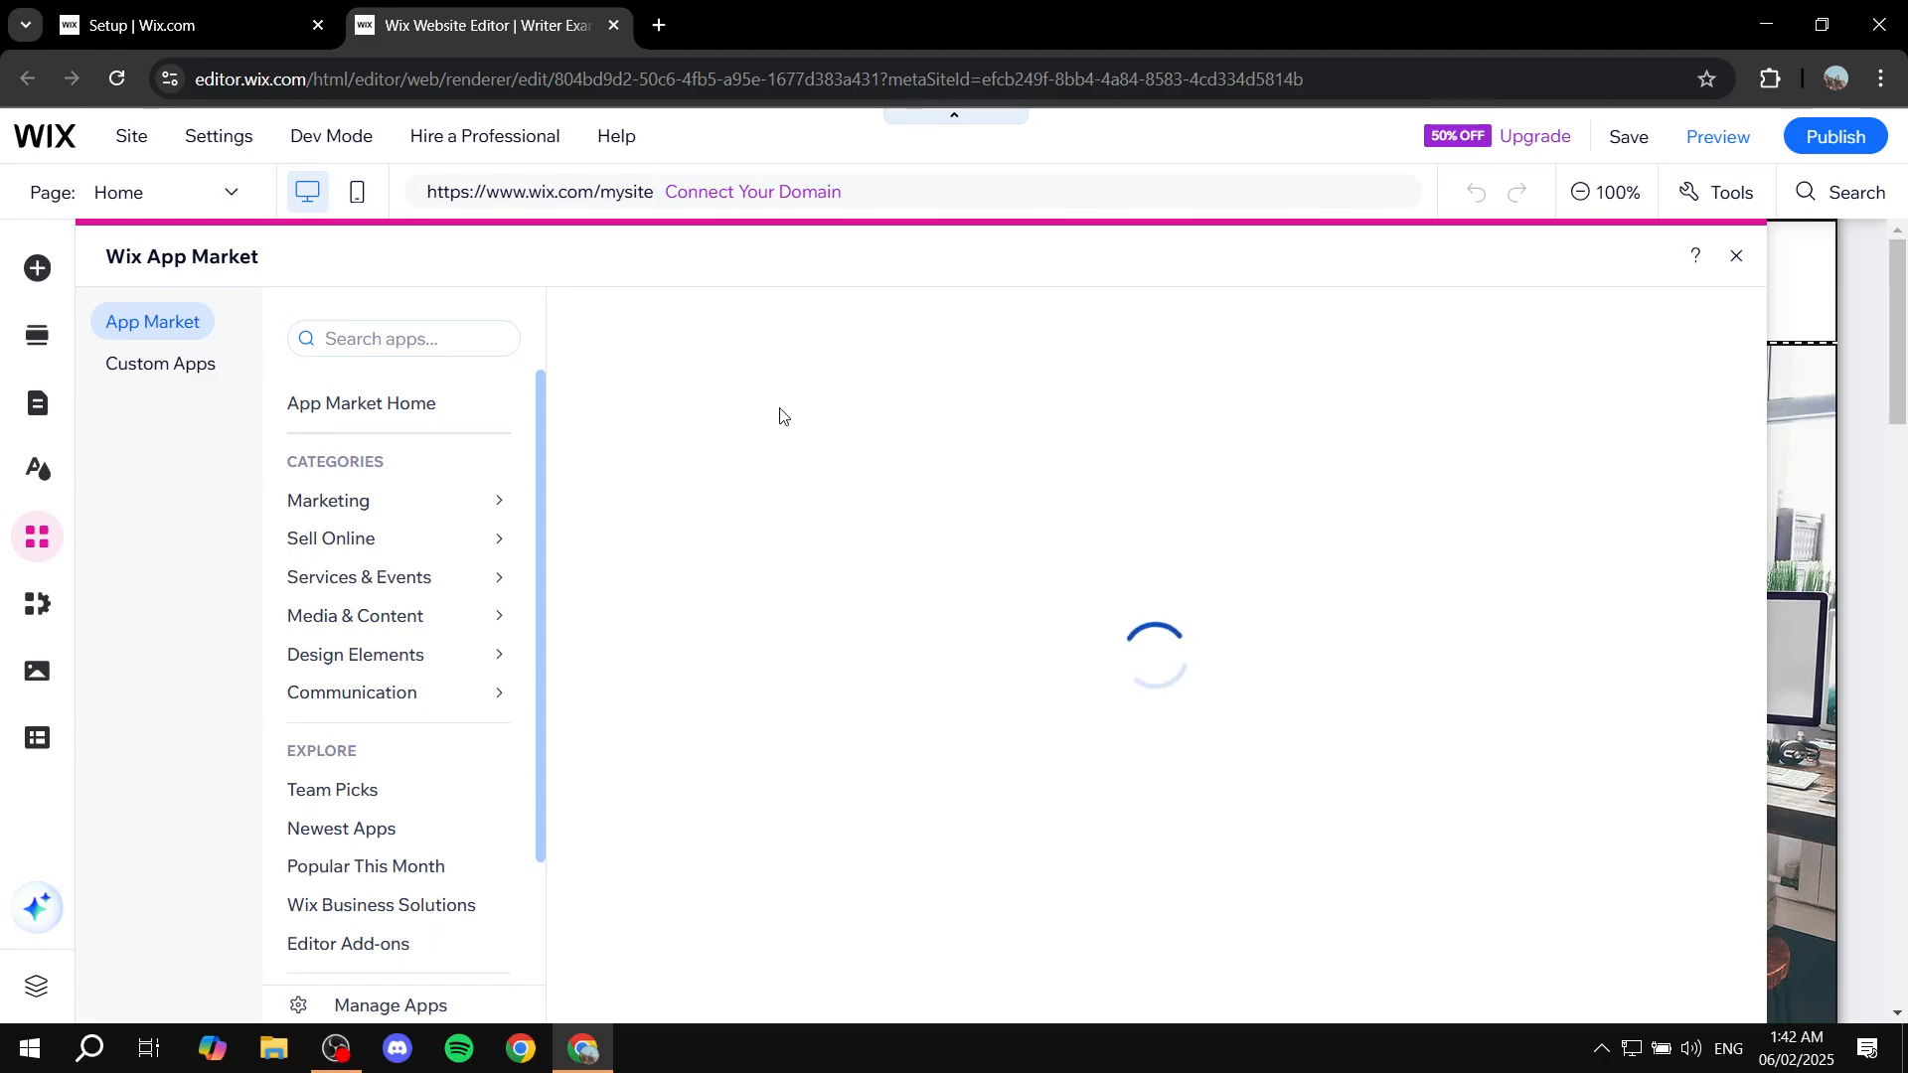
{"action": "left_click", "coordinate": [803, 606]}
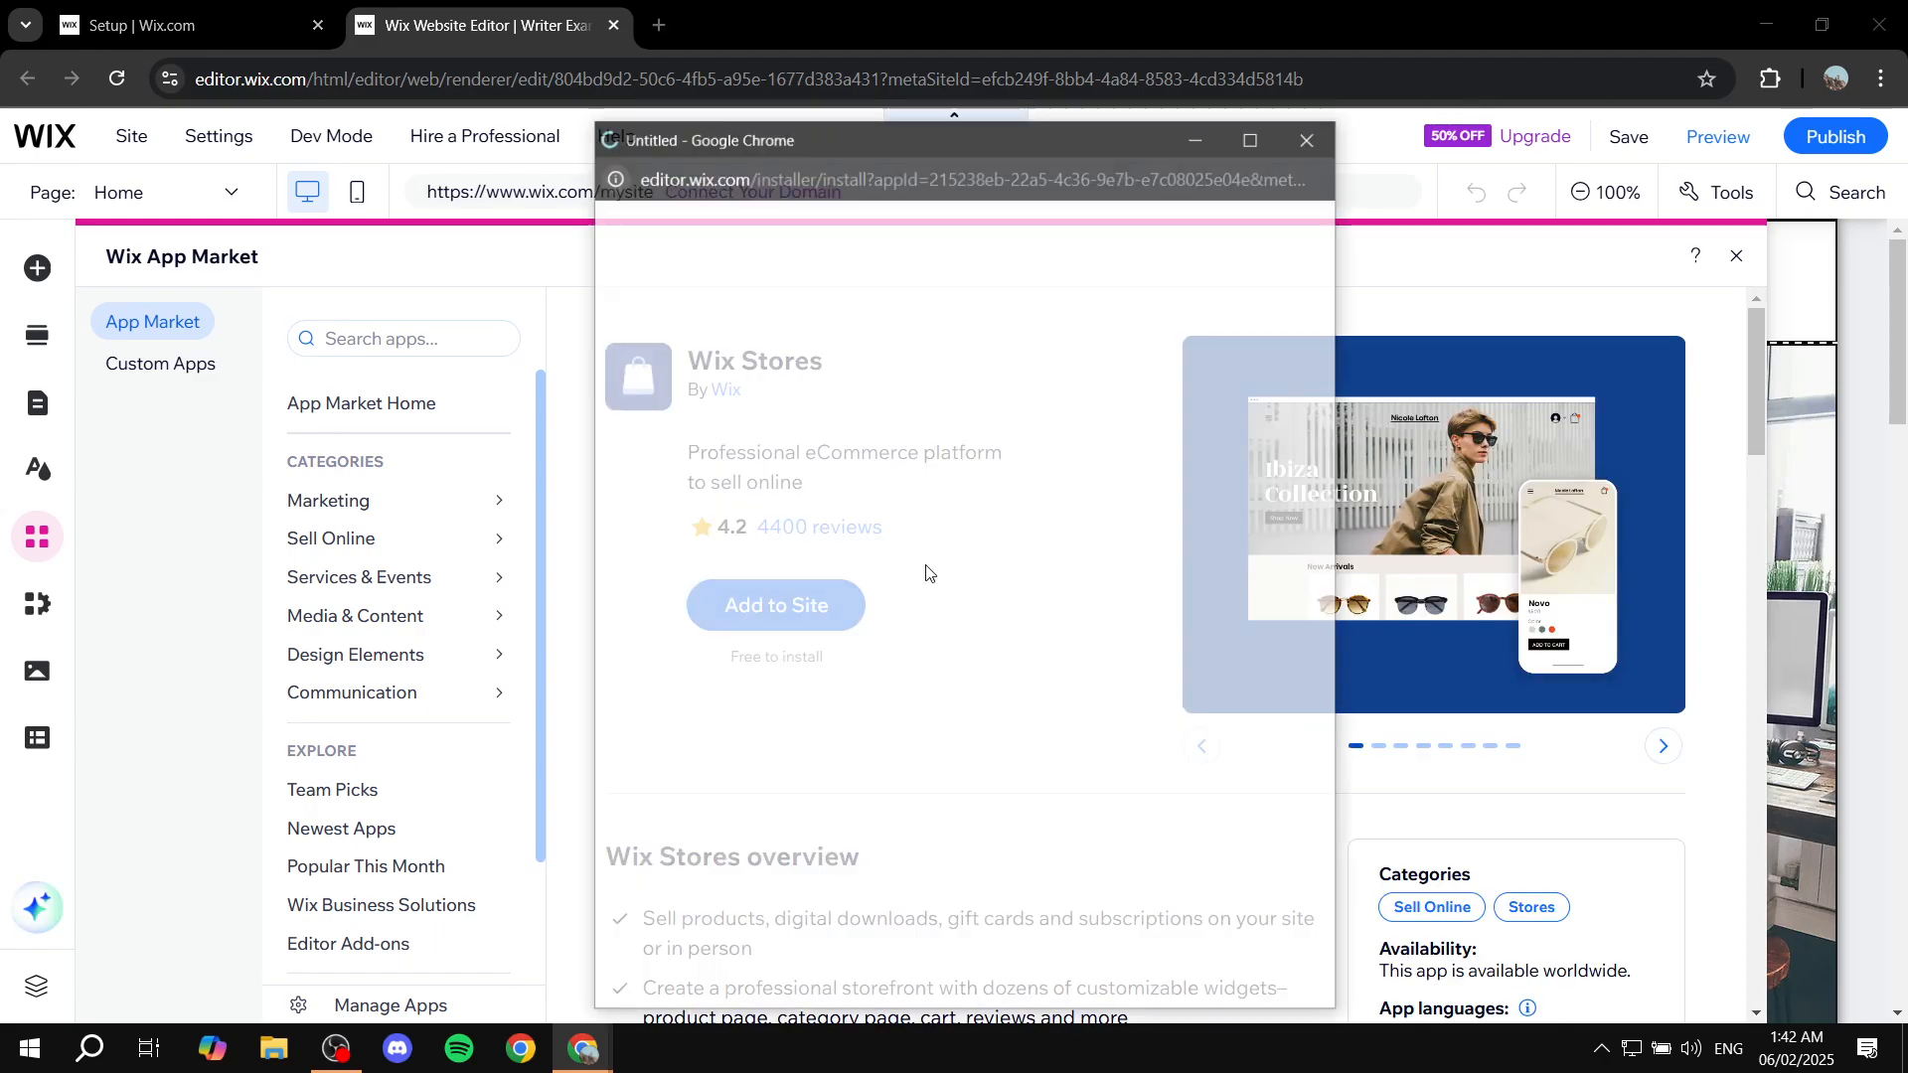
{"action": "left_click", "coordinate": [1312, 135]}
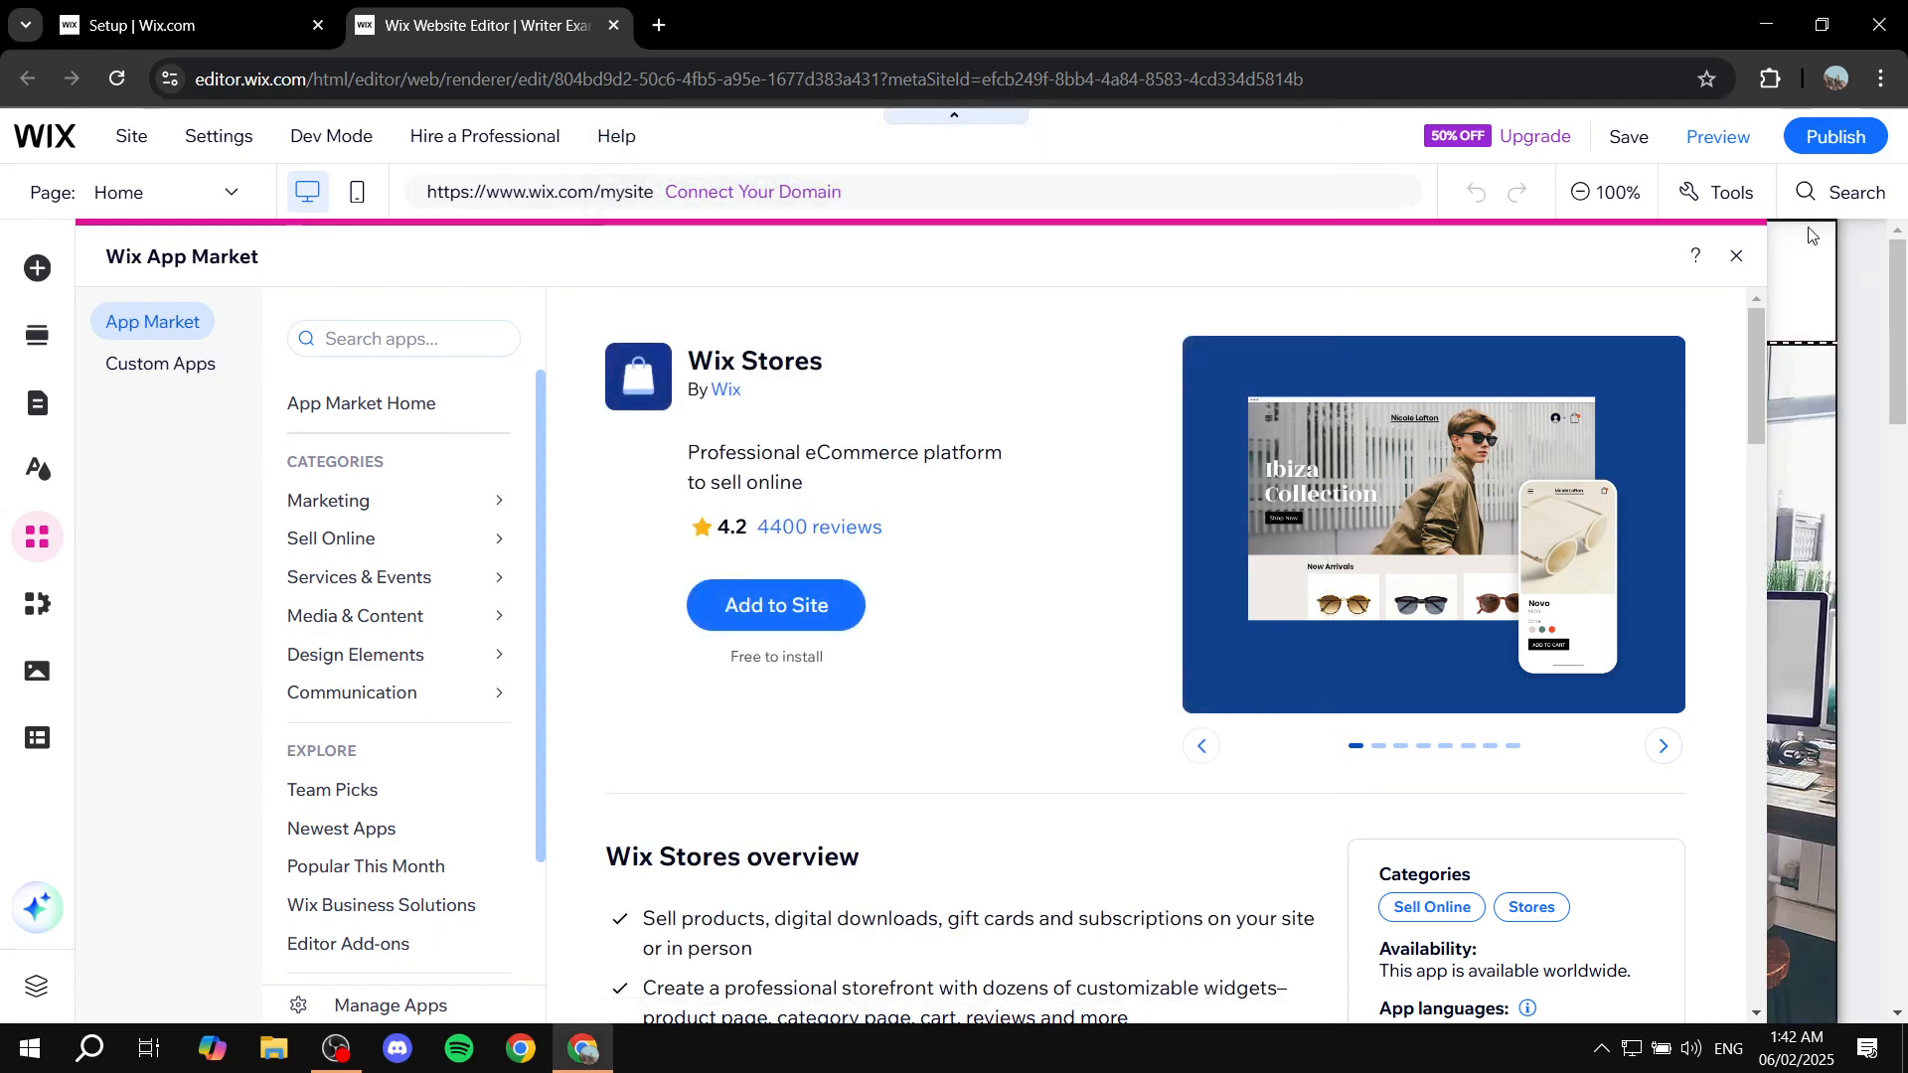
{"action": "left_click", "coordinate": [1740, 259]}
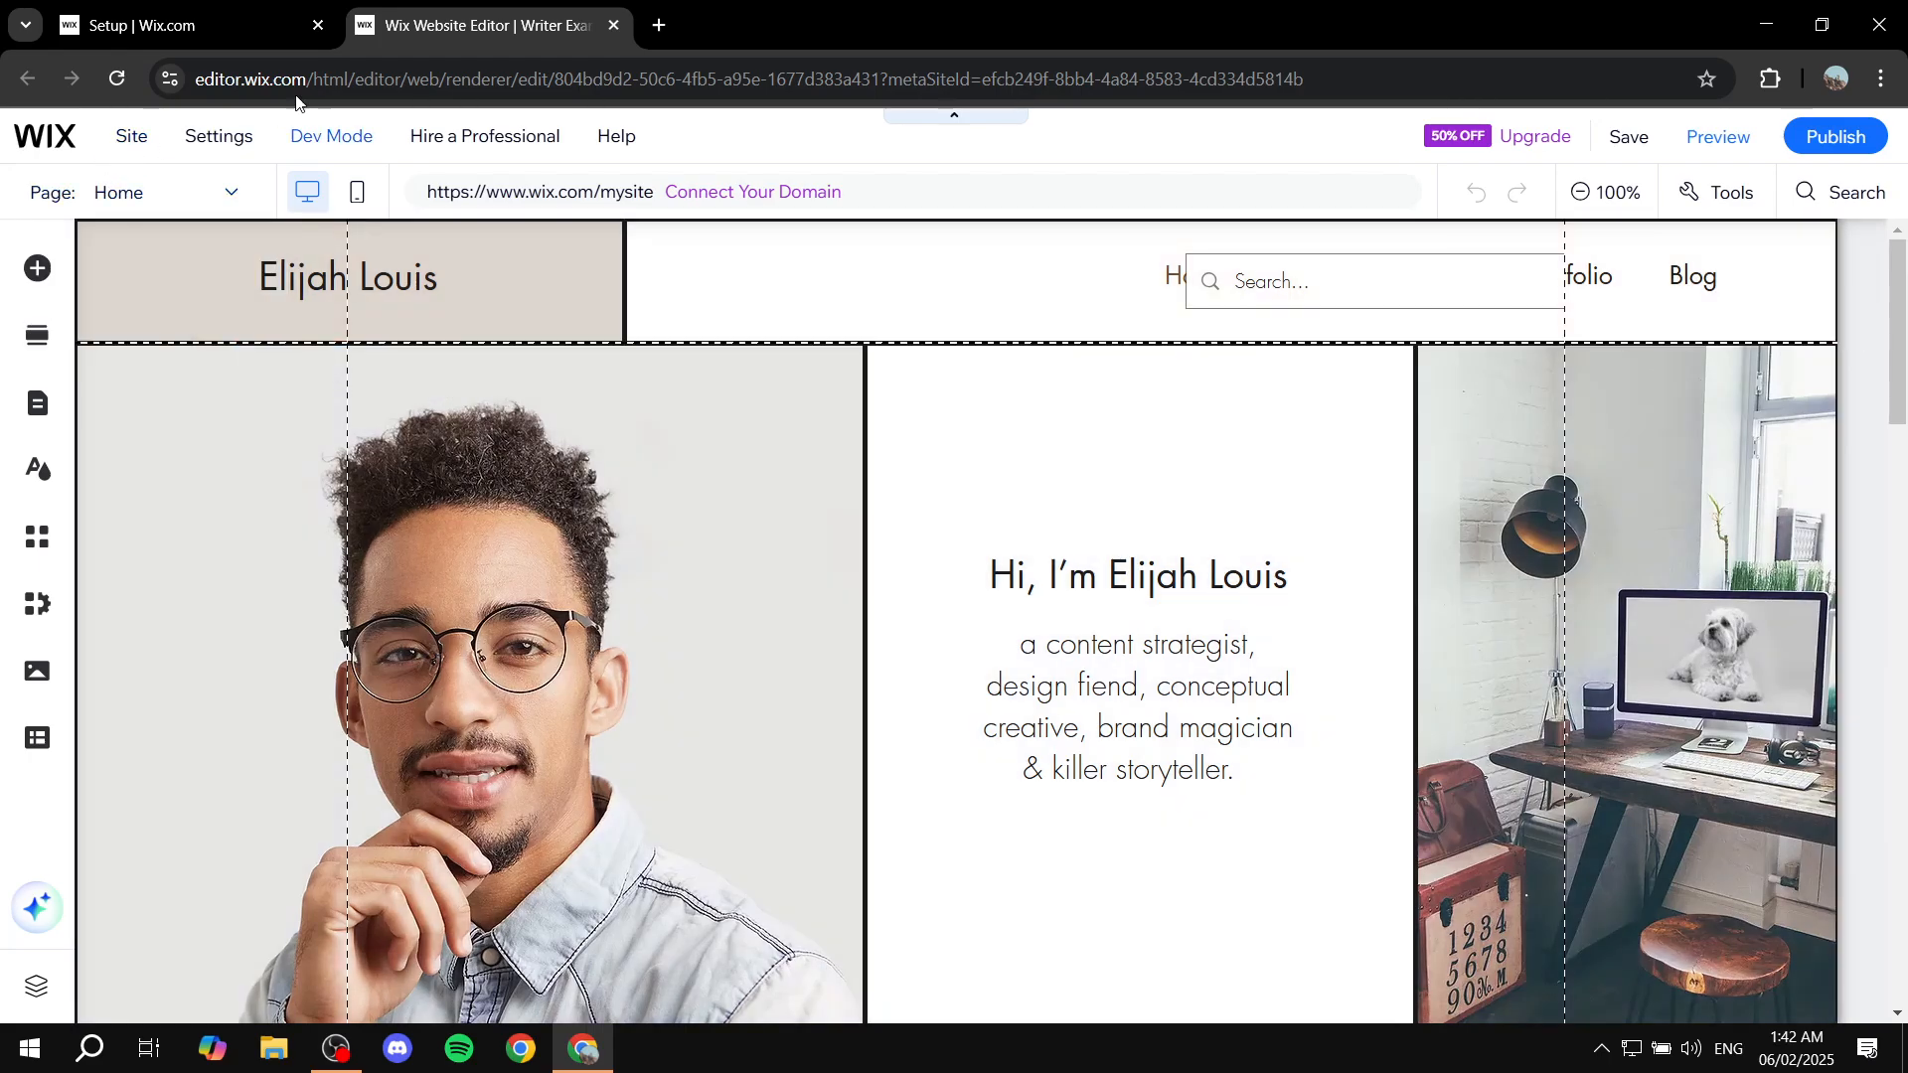
{"action": "left_click", "coordinate": [306, 27]}
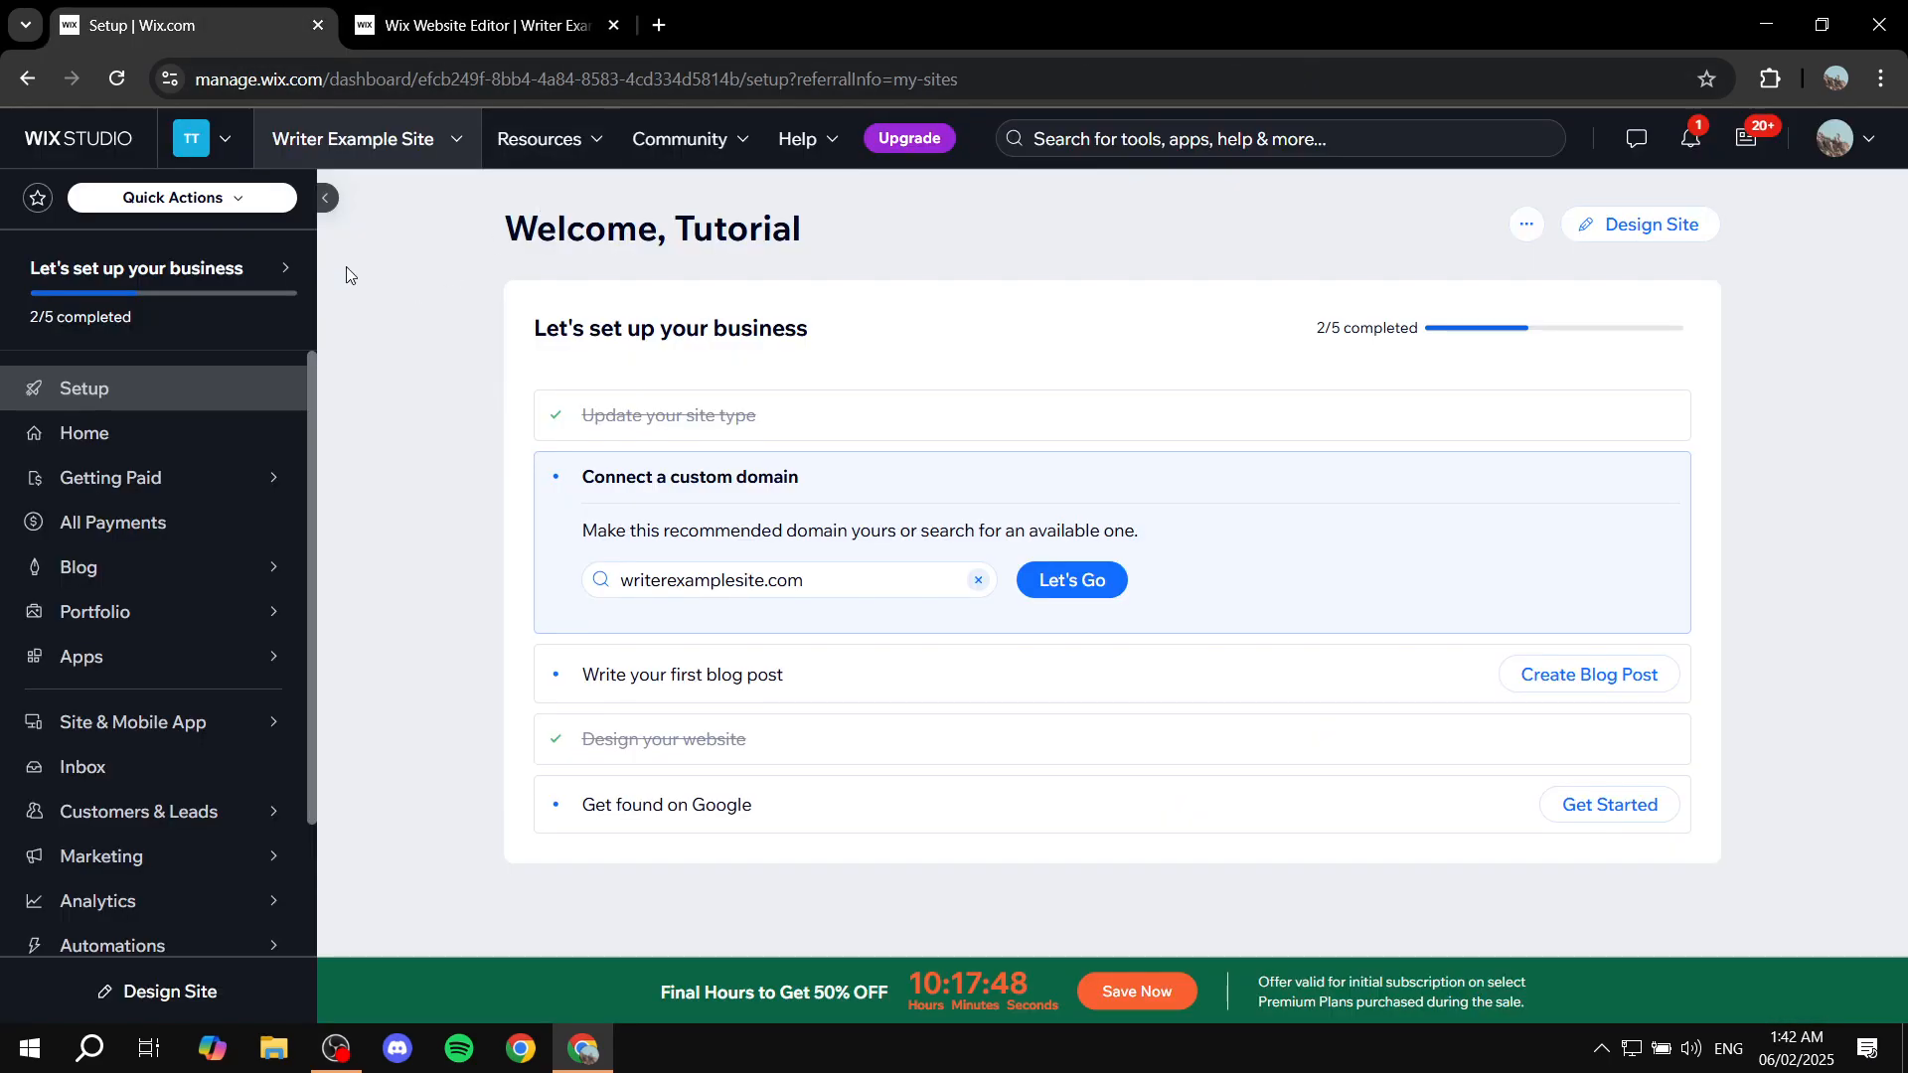
{"action": "mouse_move", "coordinate": [134, 568]}
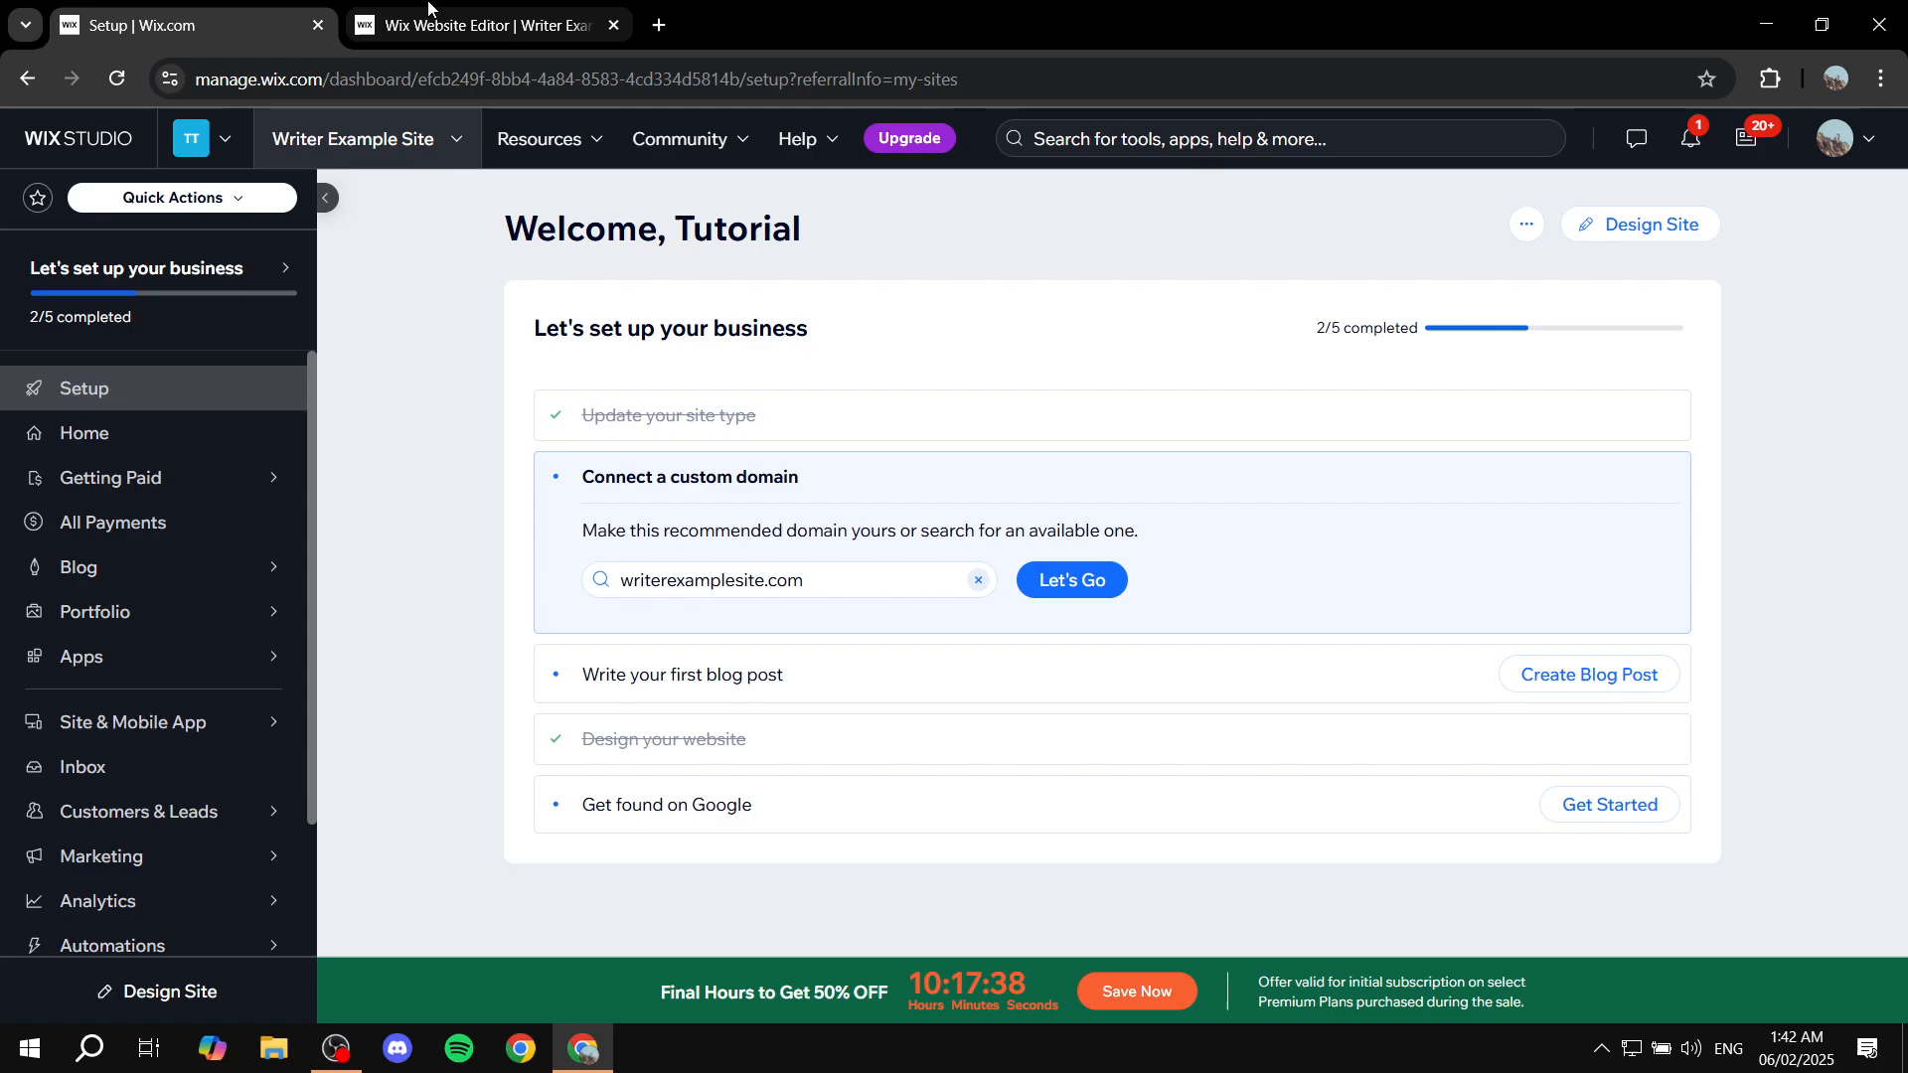
{"action": "left_click", "coordinate": [474, 25]}
{"action": "scroll", "coordinate": [1119, 570], "scroll_direction": "down", "scroll_amount": 8}
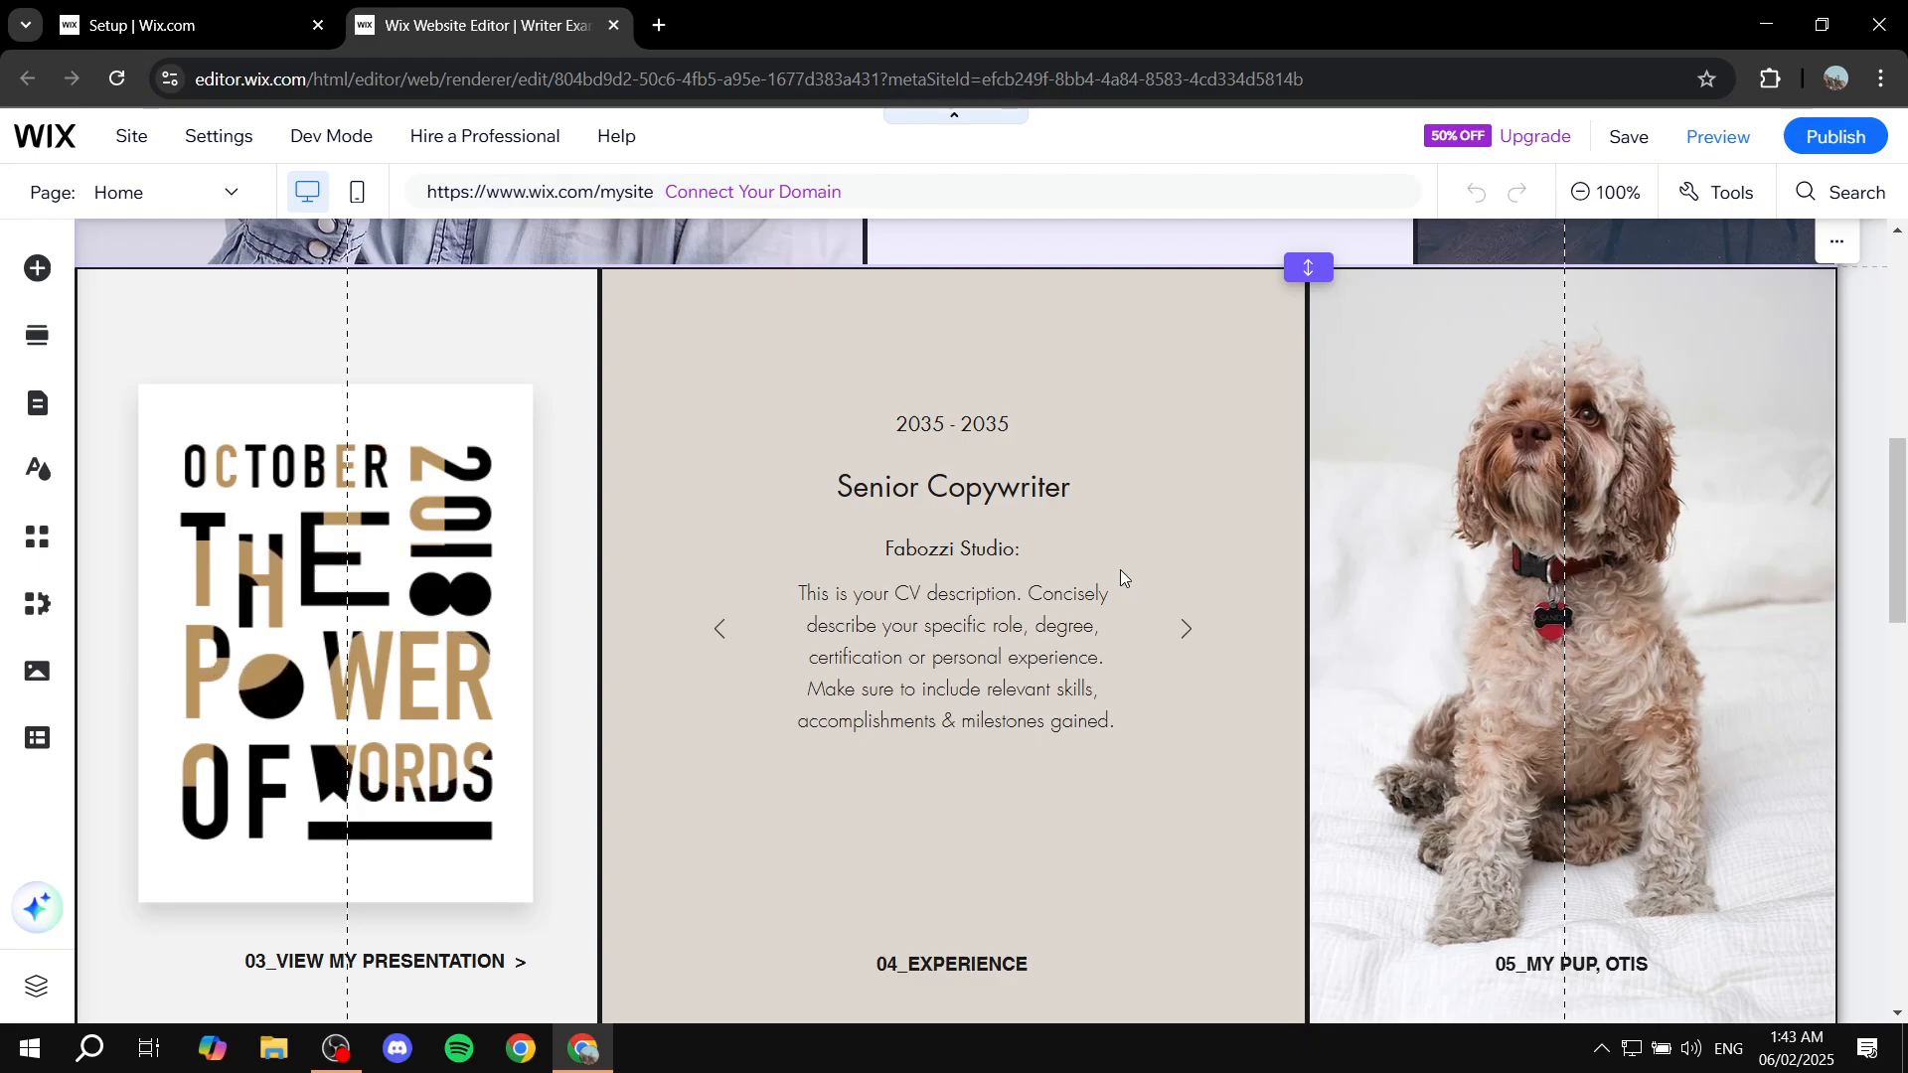
{"action": "scroll", "coordinate": [1121, 577], "scroll_direction": "down", "scroll_amount": 10}
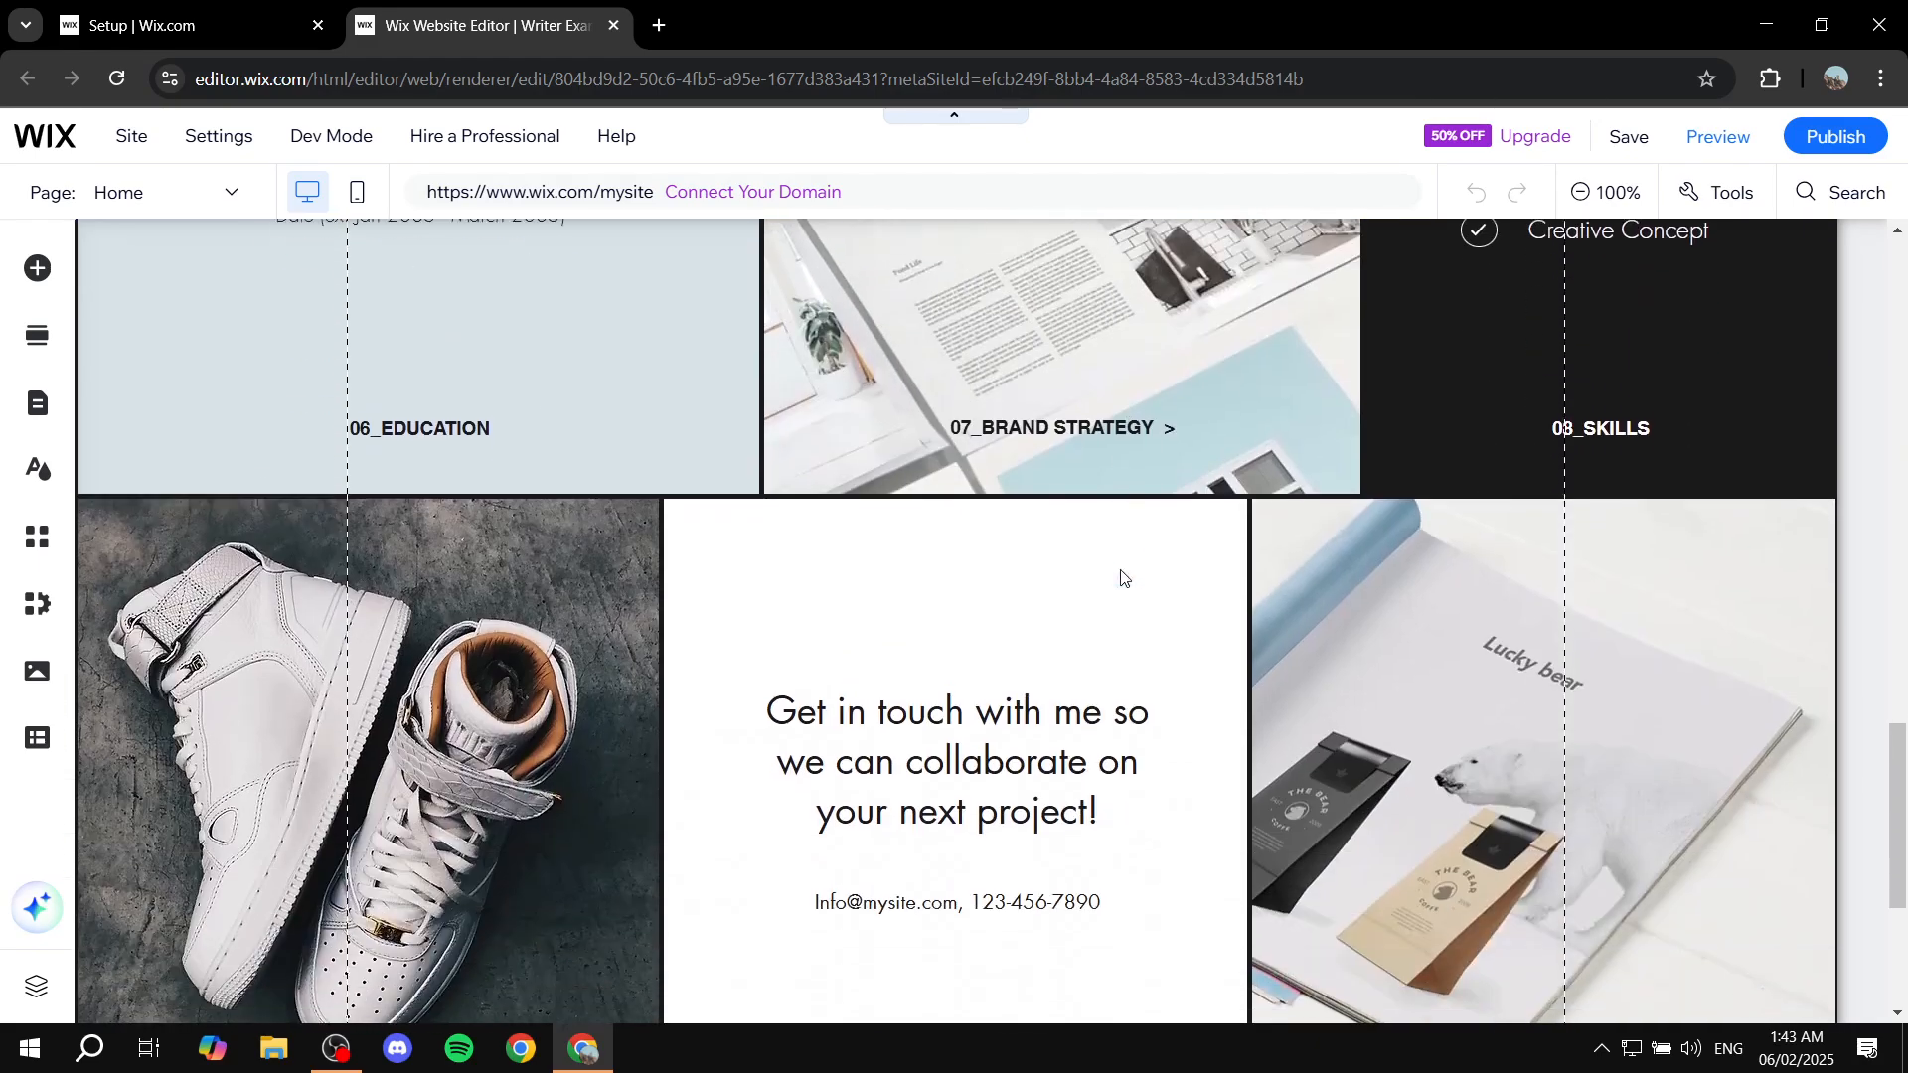